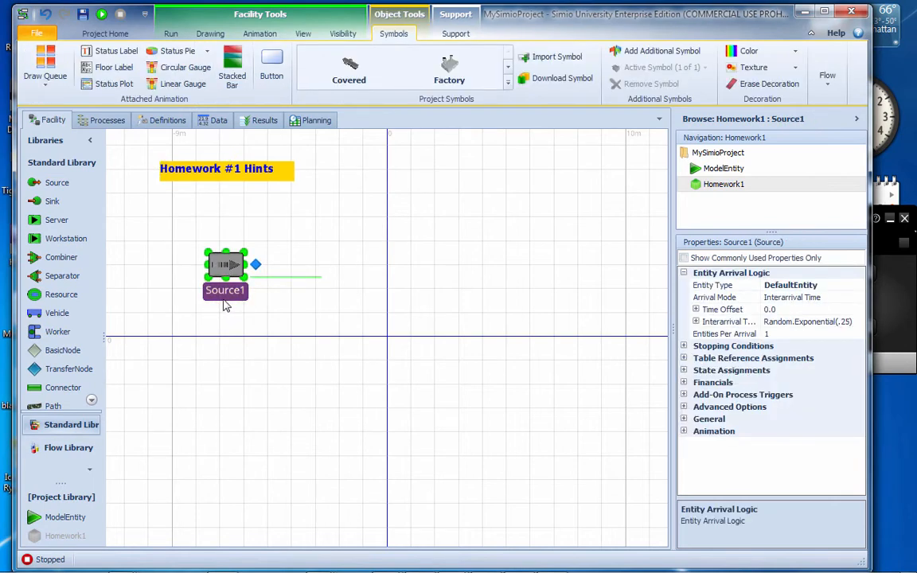
Place a copy of Source1 below the original and rename the original source TVA_Arrivals
left_click_drag(227, 295, 223, 399)
left_click(235, 298)
left_click(230, 292)
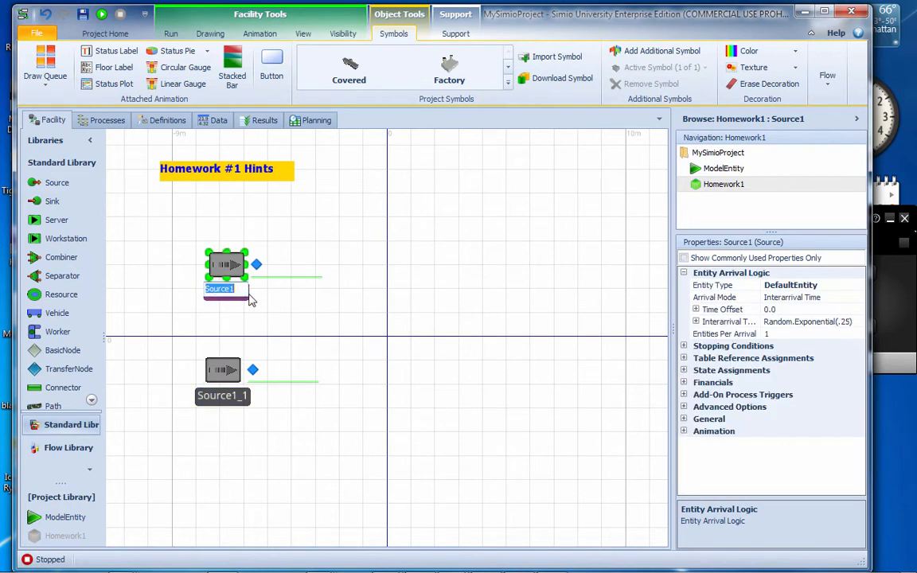
type("T")
type("V")
type("_")
type("A ")
type("Arrivals")
key("Return")
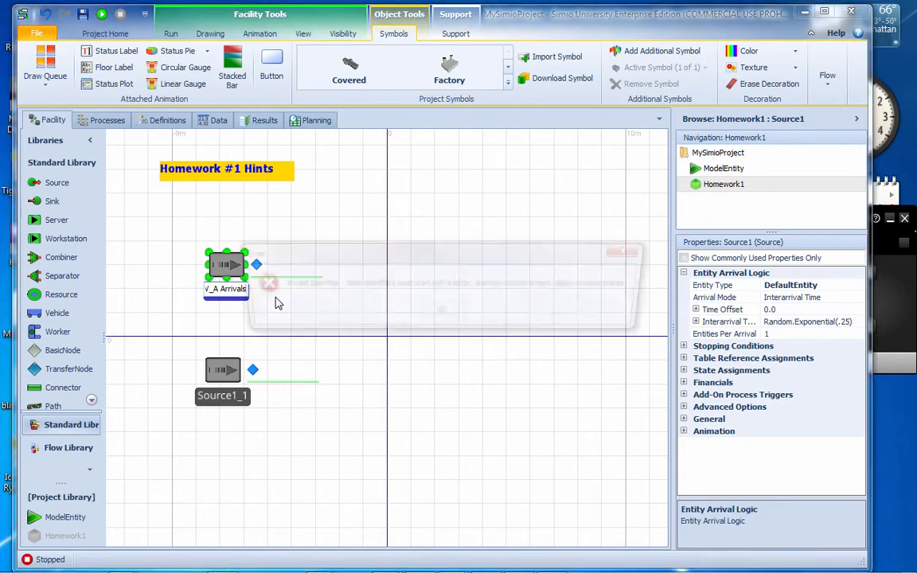
left_click(445, 317)
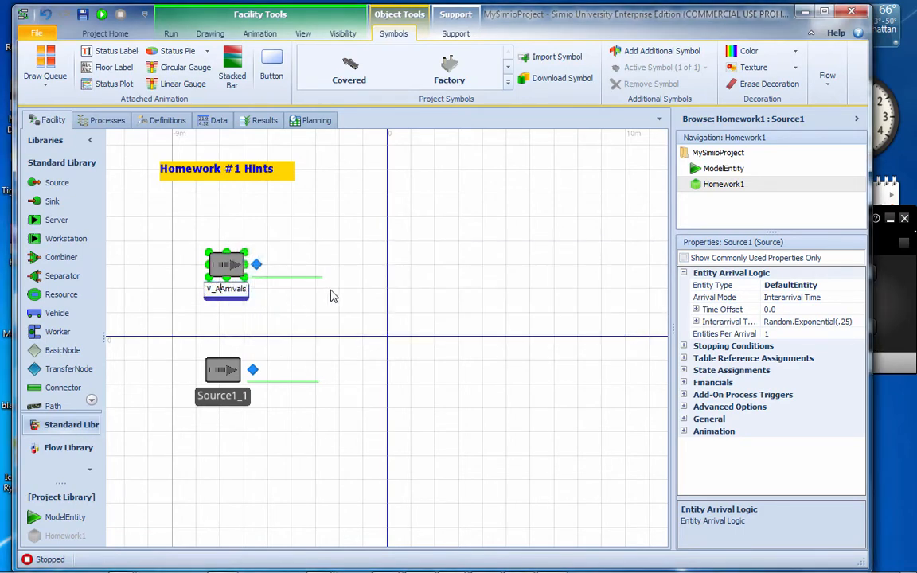
key("BackSpace")
key("BackSpace")
type("A_")
key("Return")
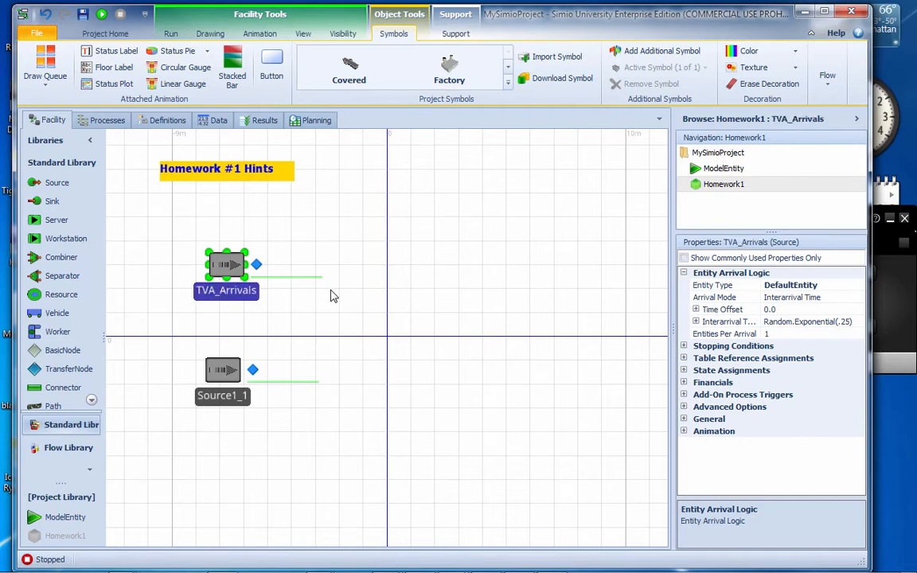
Rename the copied lower source TVB_Arrivals, reusing the upper source's name as the base
left_click(251, 299)
key("ctrl+c")
left_click(216, 368)
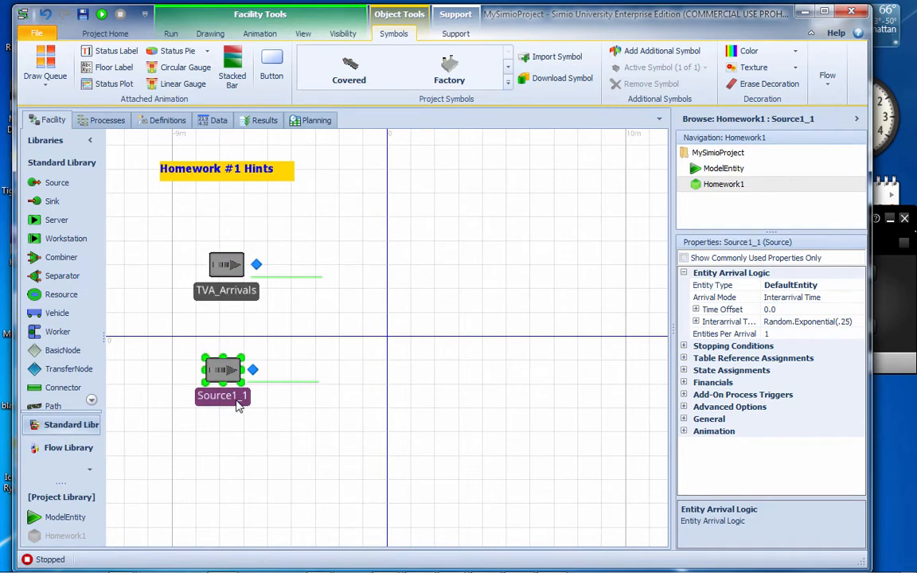
left_click(237, 395)
key("ctrl+v")
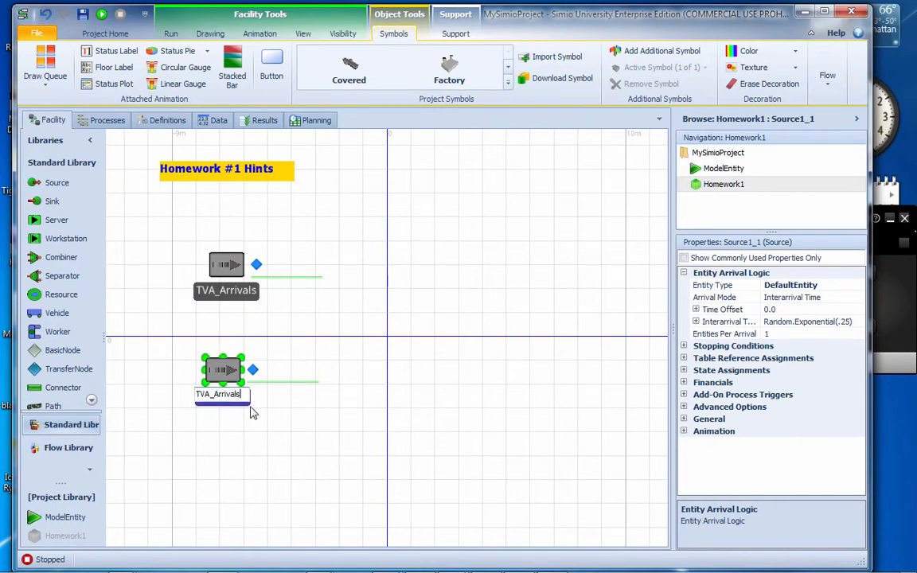
key("BackSpace")
type("B")
key("Return")
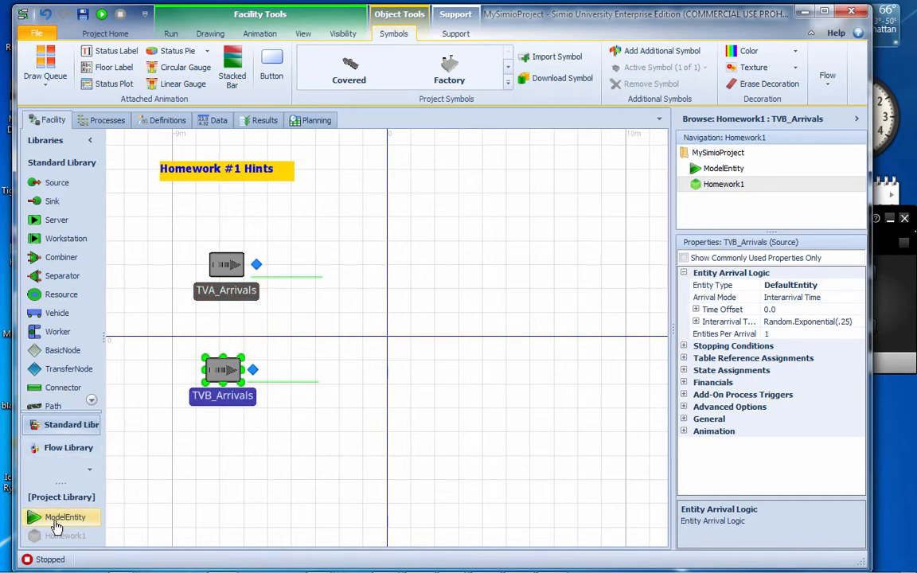
Add a ModelEntity beside the TVA_Arrivals source and name it TVA
left_click_drag(43, 518, 166, 224)
double_click(167, 245)
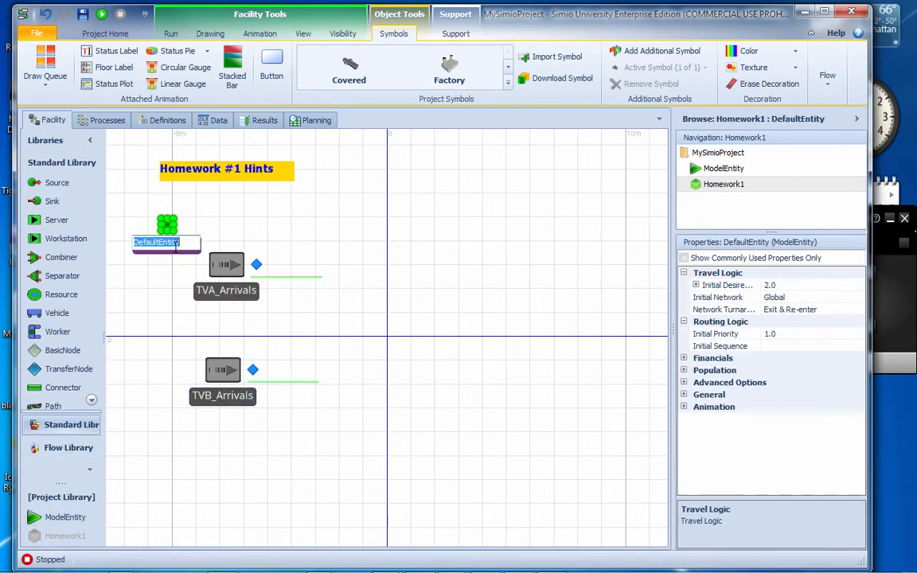
type("Mo")
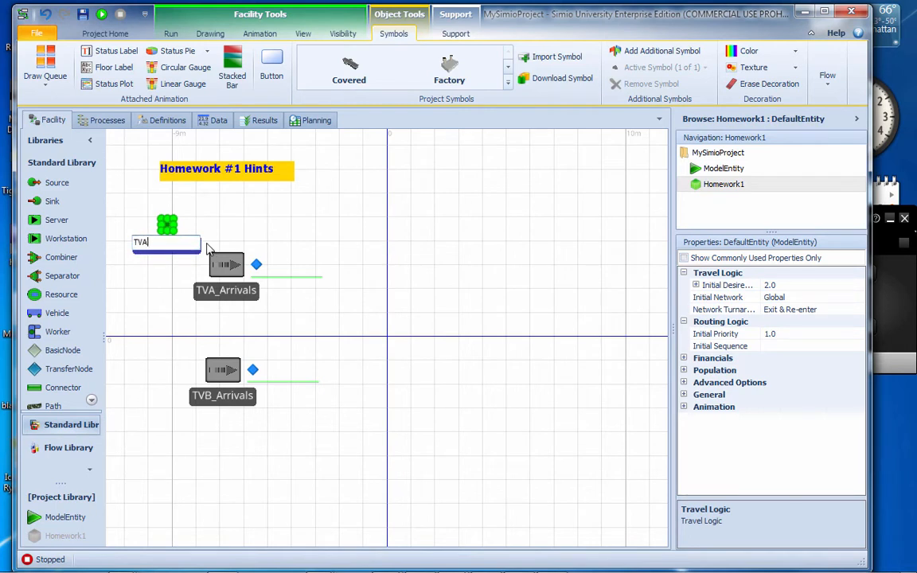
left_click(177, 285)
left_click(162, 252)
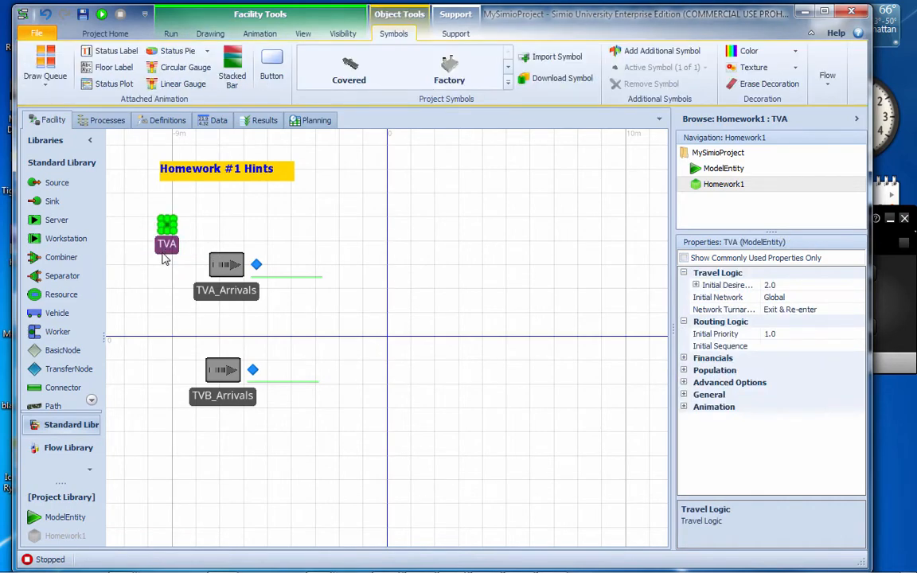
Copy the TVA entity to a spot beside the TVB_Arrivals source and rename the copy TVB
key("ctrl+c")
key("ctrl+v")
left_click(164, 381)
double_click(170, 402)
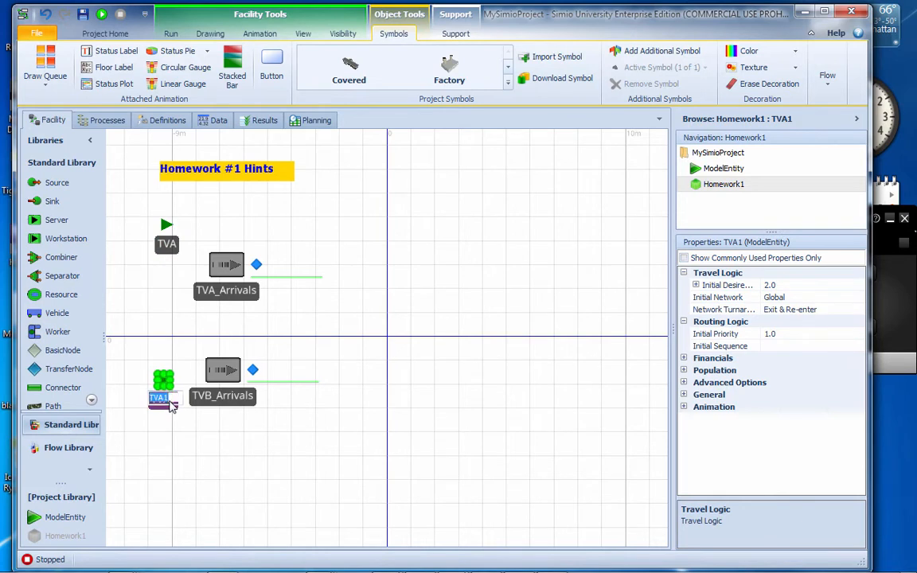
left_click(177, 399)
key("BackSpace")
key("BackSpace")
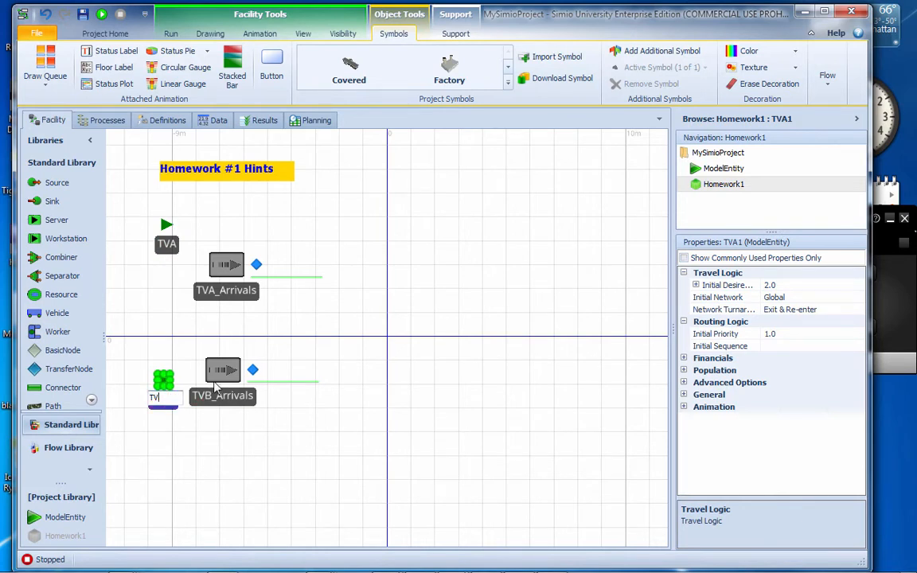
key("Return")
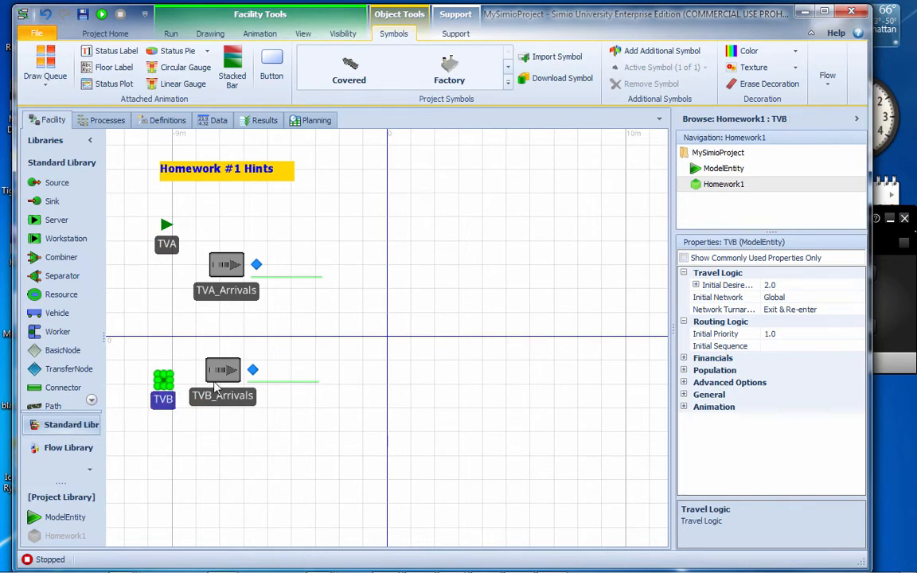
Colour the TVB entity's symbol red
left_click(183, 360)
left_click(164, 379)
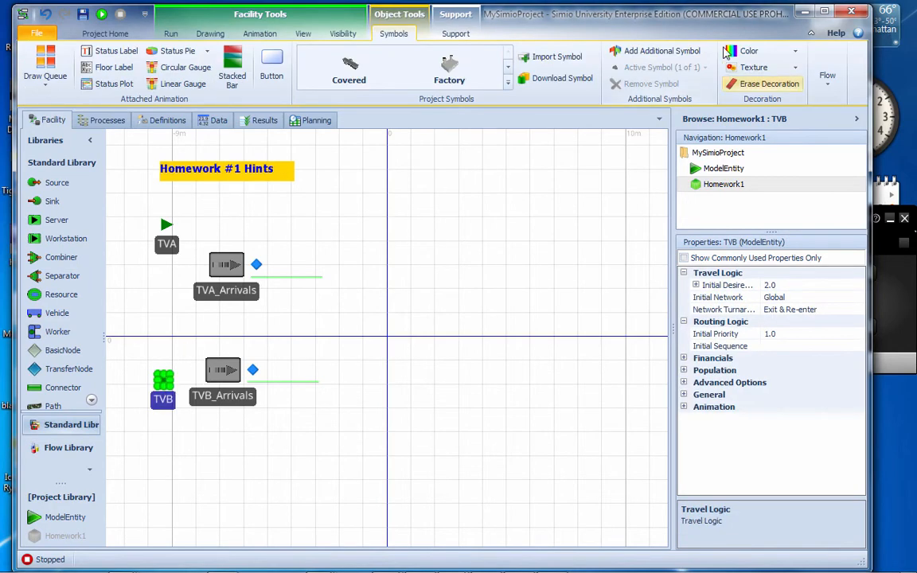
left_click(795, 51)
left_click(732, 83)
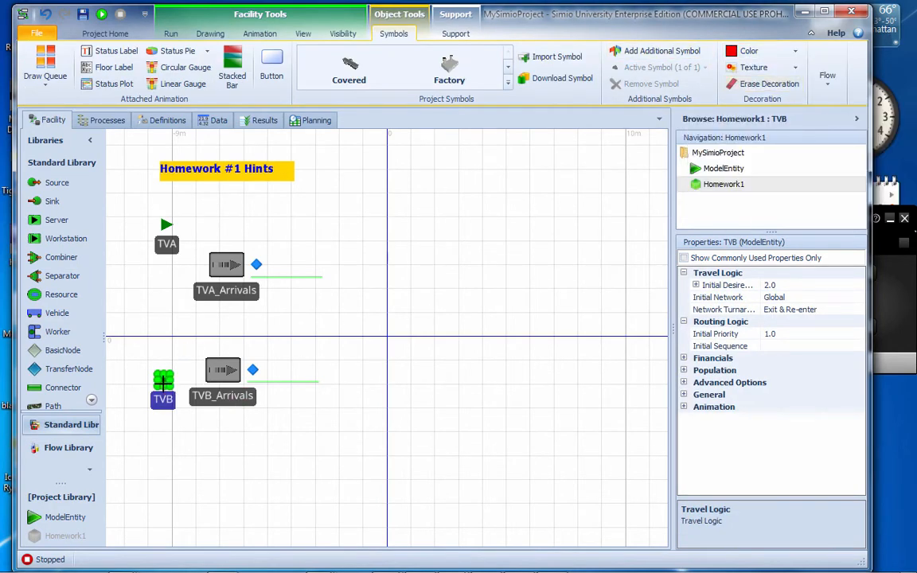
left_click(165, 382)
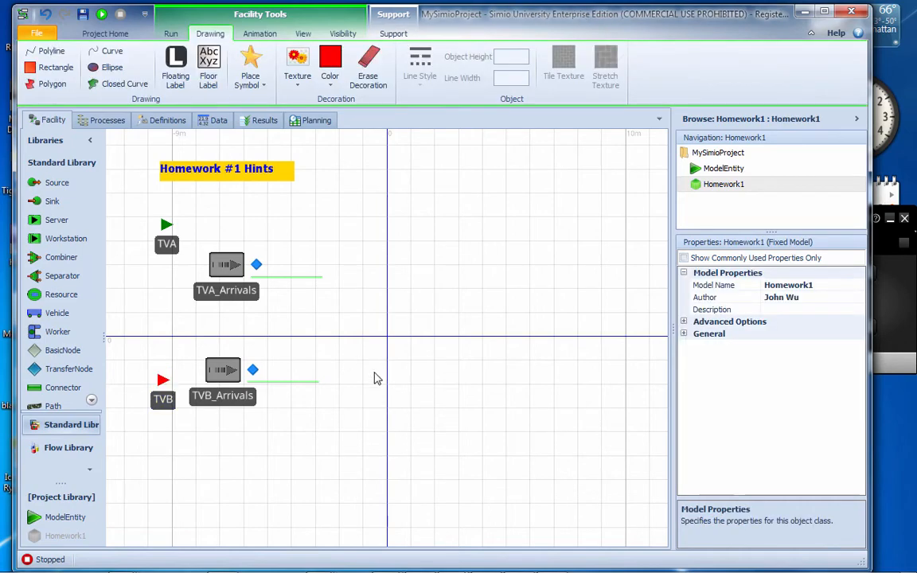
Set the Entity Type to TVA for the TVA_Arrivals source and to TVB for the TVB_Arrivals source
left_click(243, 301)
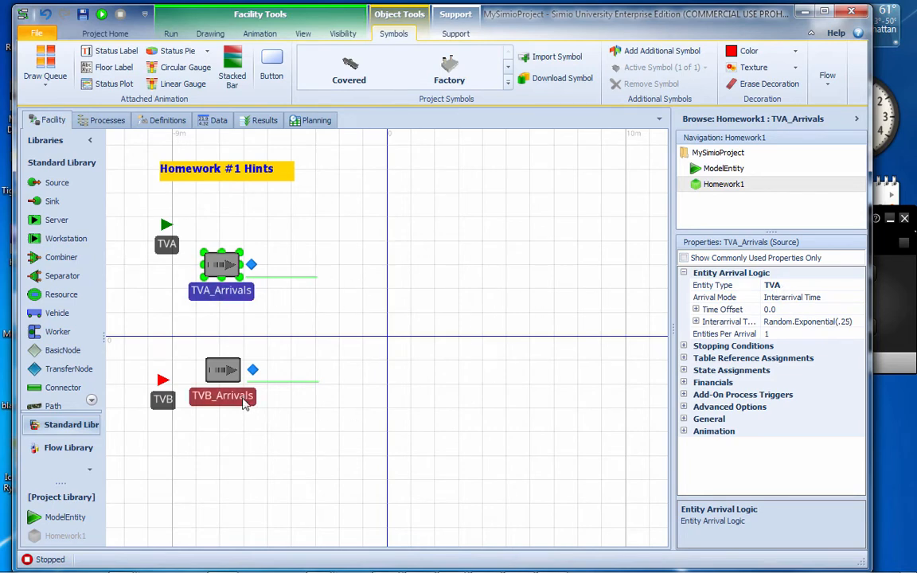
left_click(221, 367)
left_click(800, 284)
left_click(860, 285)
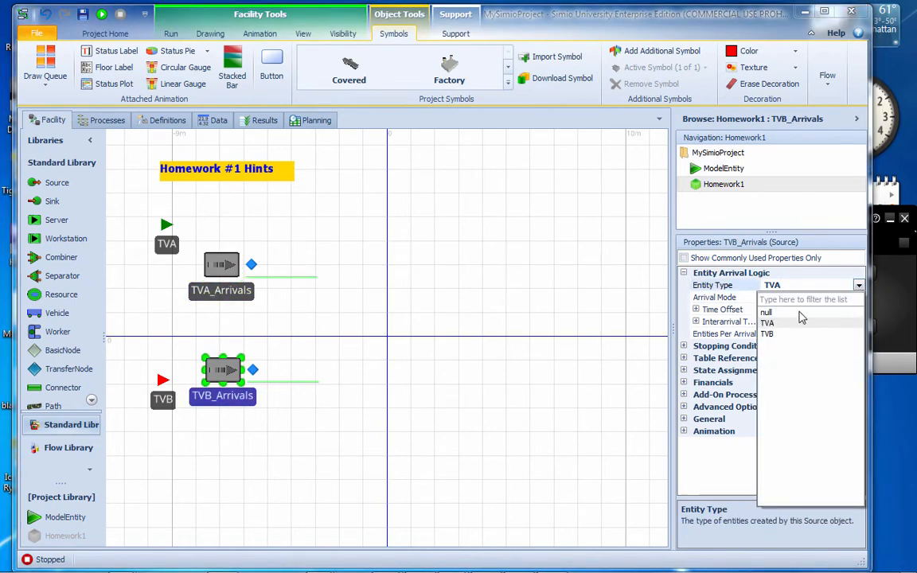
left_click(770, 335)
Give TVA_Arrivals an Interarrival Time of Random.Exponential(6) in Hours with 20 Entities Per Arrival
left_click(223, 266)
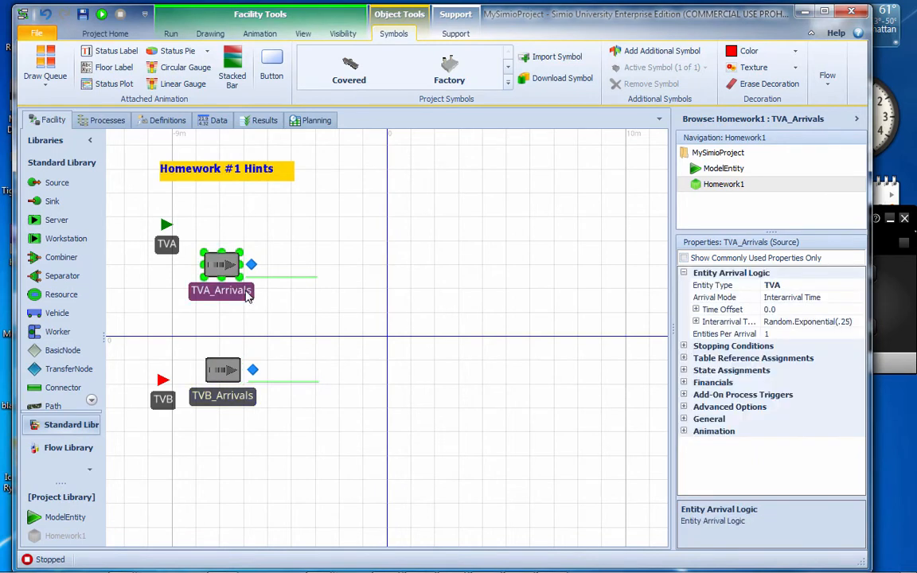
left_click(839, 321)
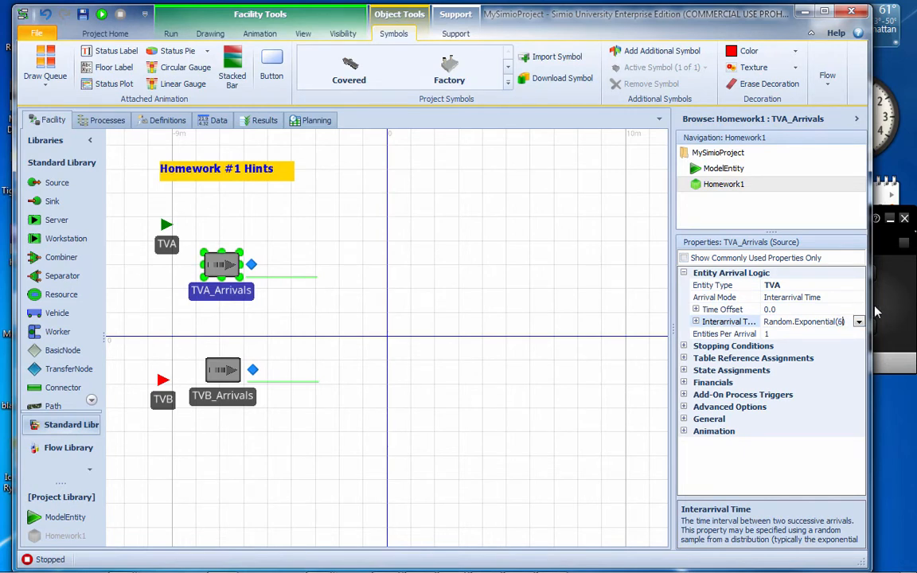
left_click(787, 335)
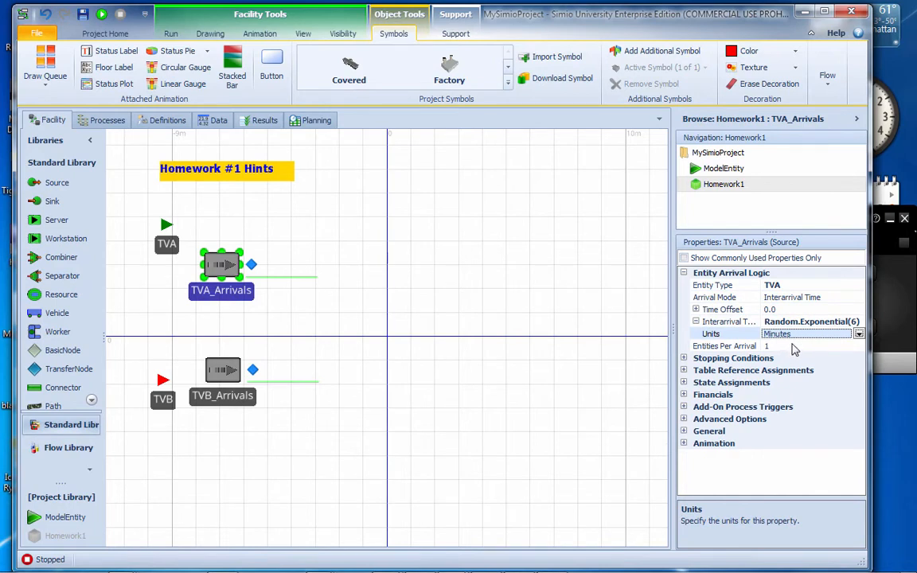
left_click(860, 335)
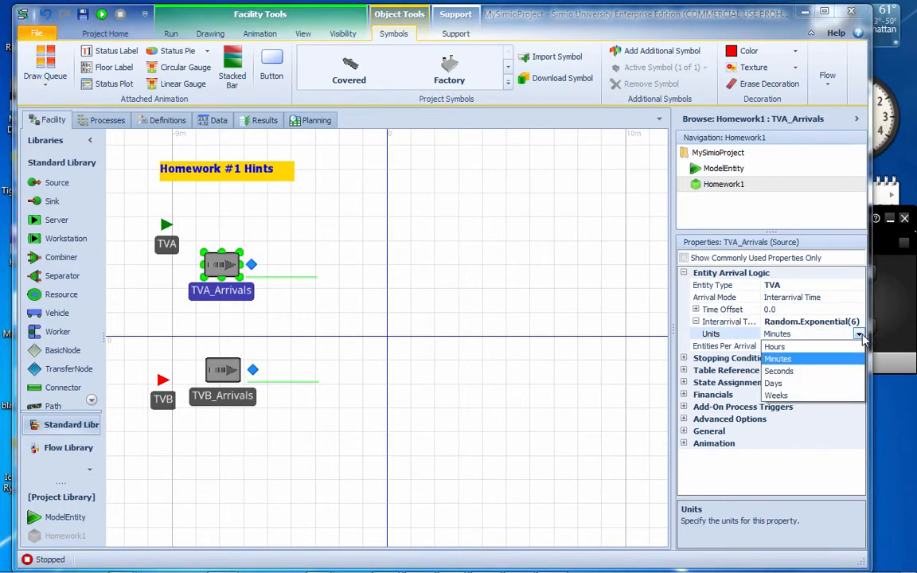
left_click(775, 347)
left_click(764, 346)
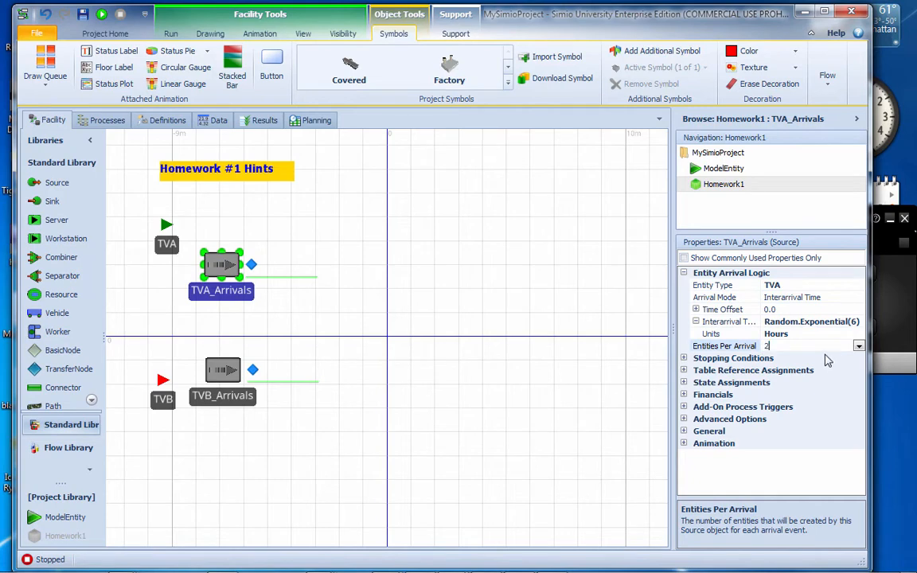
left_click(448, 366)
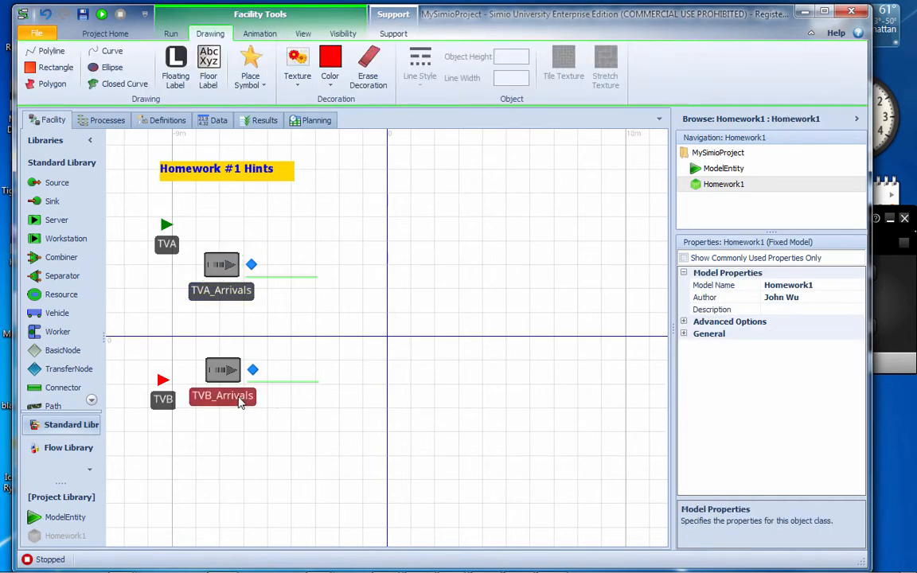
Set the Interarrival Time of the TVB_Arrivals source to Random.Normal(4,1)
left_click(239, 393)
left_click(828, 322)
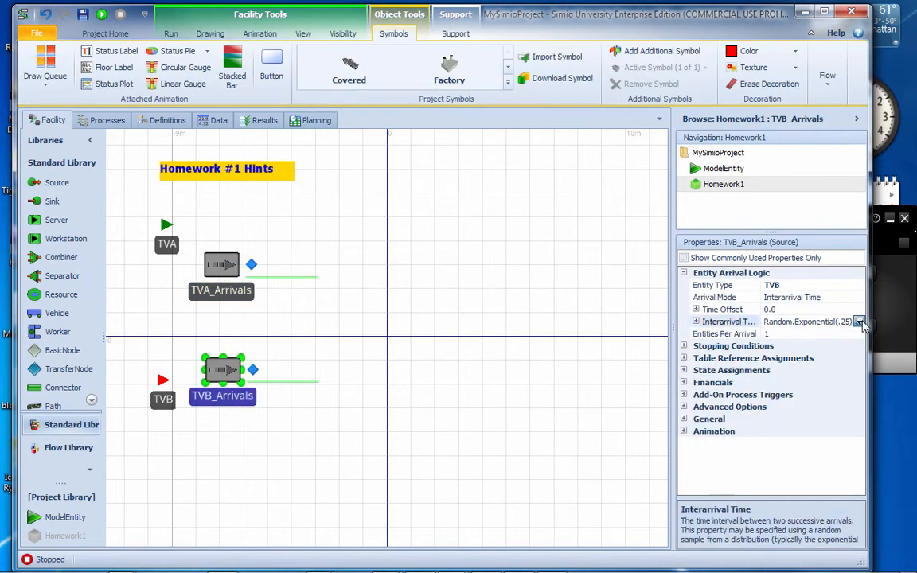
left_click(859, 321)
type("Random.")
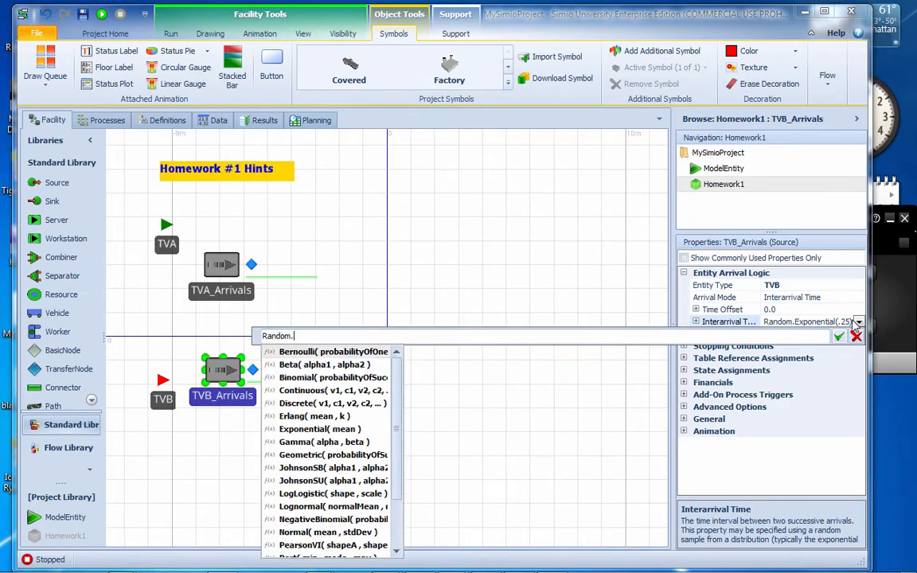
type("n")
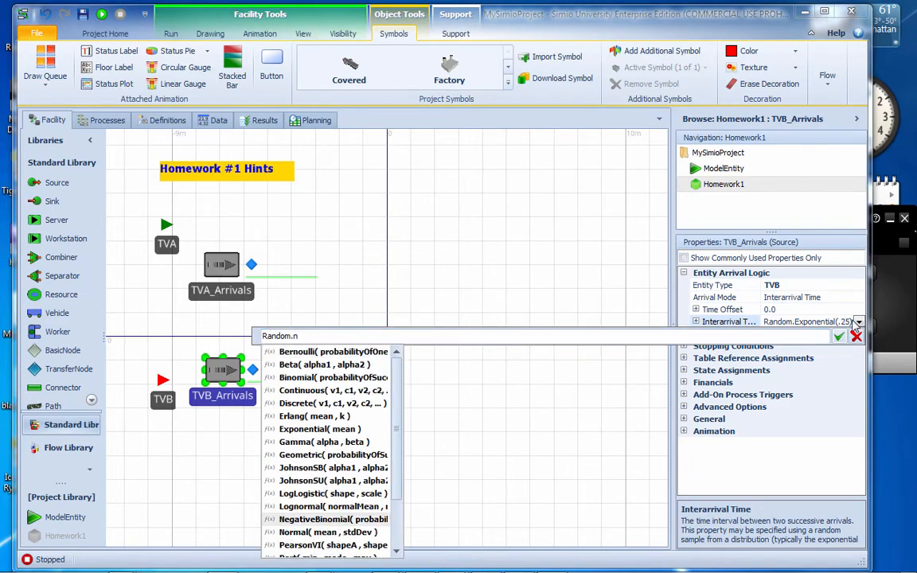
type("o")
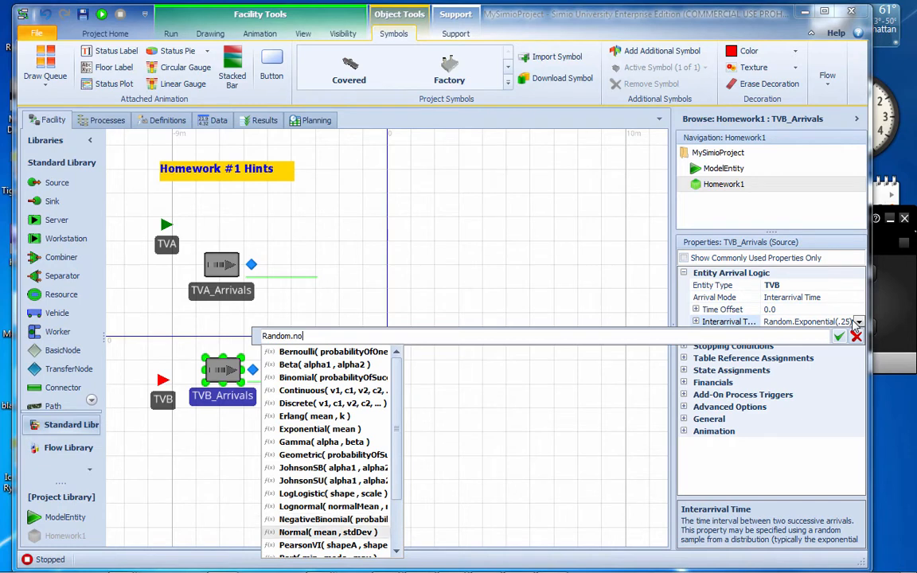
key("Tab")
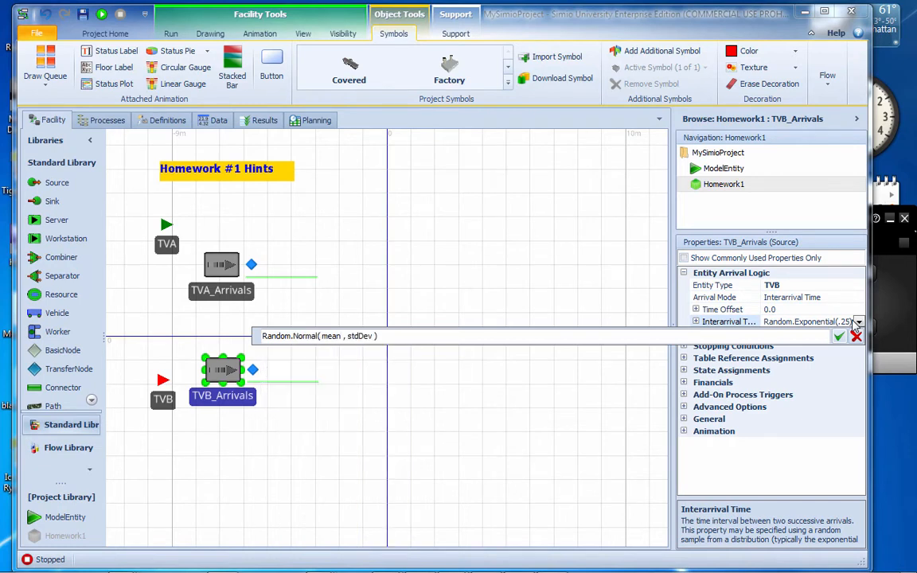
key("shift+Right")
key("shift+Right")
key("shift+Right")
key("shift+Right")
key("shift+Right")
key("shift+Right")
key("shift+Right")
key("shift+Right")
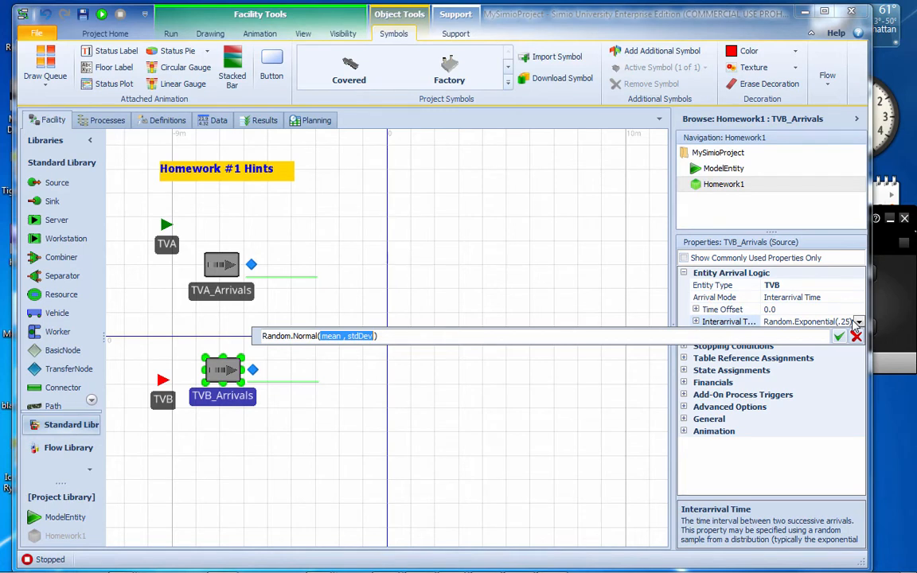
type("4")
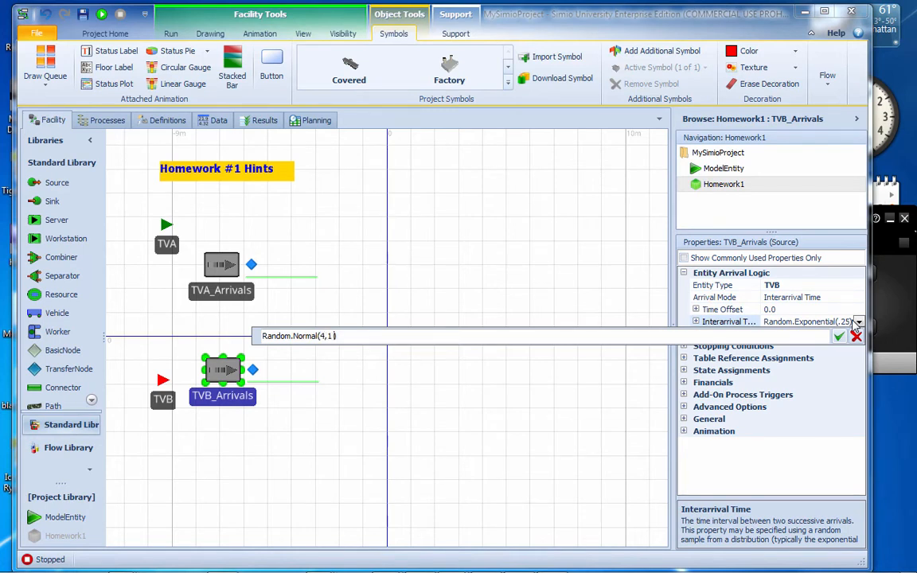
key("Return")
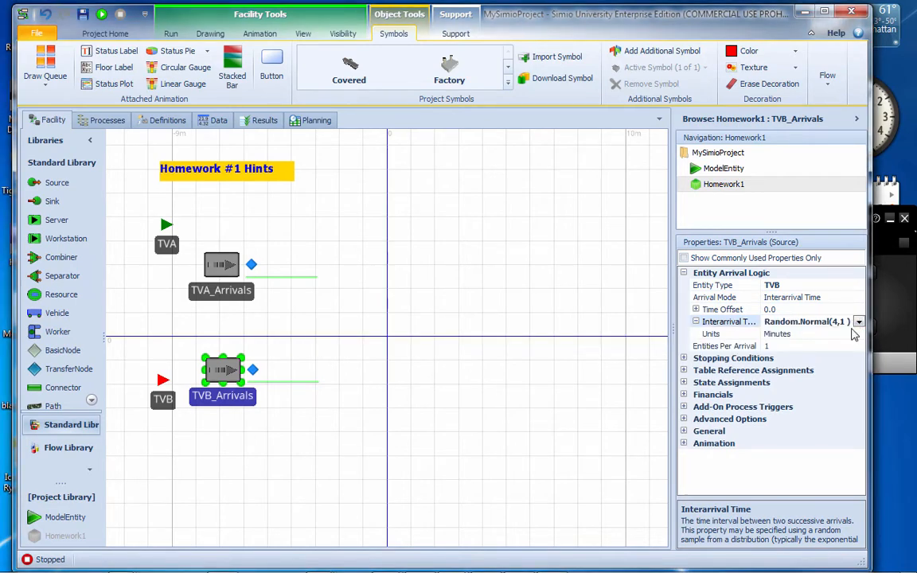
Set the TVB_Arrivals interarrival time units to Hours and its Entities Per Arrival to 20
left_click(857, 333)
left_click(859, 334)
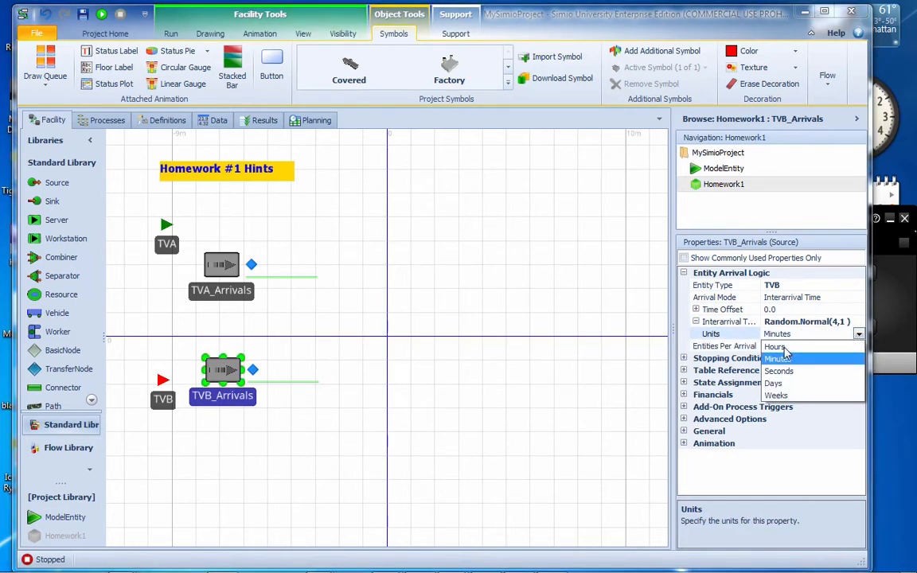
left_click(784, 347)
left_click(737, 347)
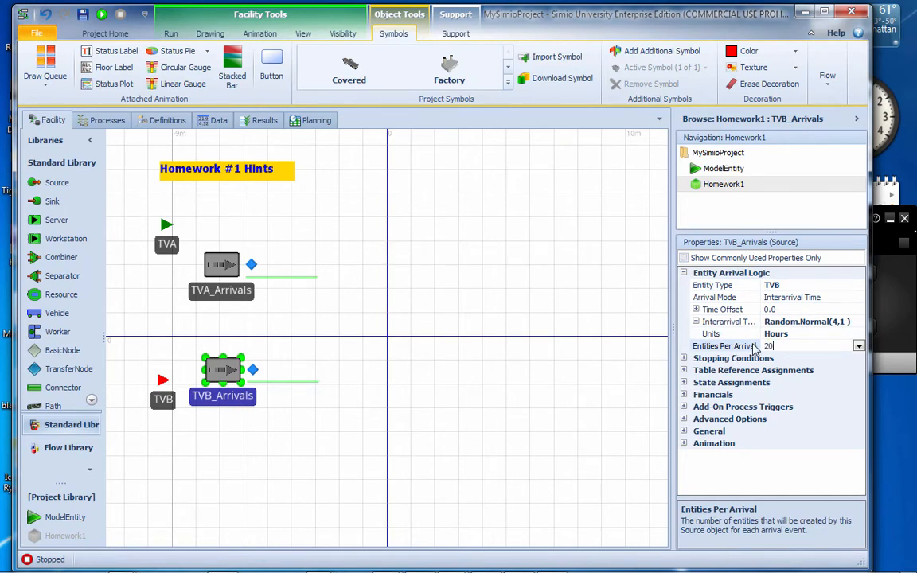
left_click(215, 264)
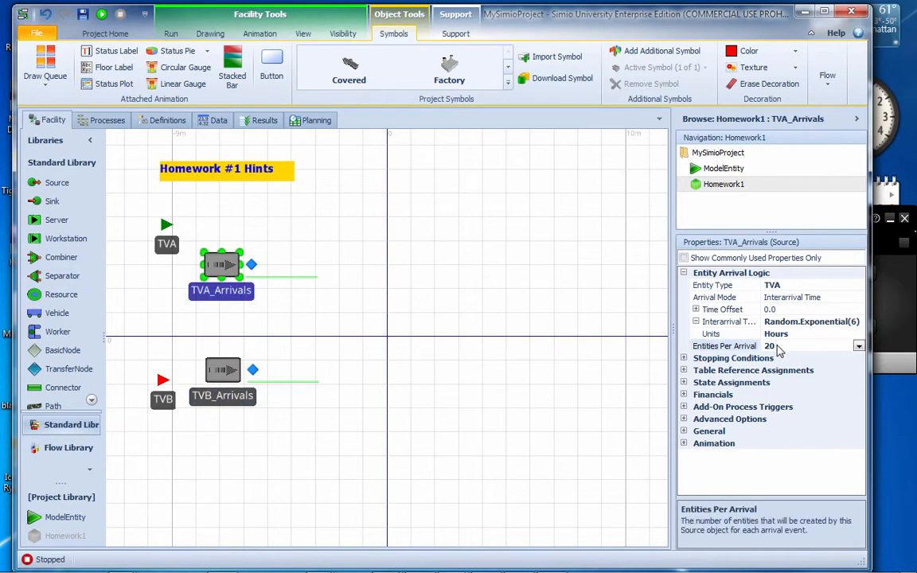
Set Entities Per Arrival of the TVA_Arrivals source to 30 and shift both arrival sources slightly toward their entities
left_click(749, 347)
type("30")
key("Return")
left_click(334, 279)
left_click_drag(230, 300, 220, 296)
left_click_drag(233, 402, 229, 400)
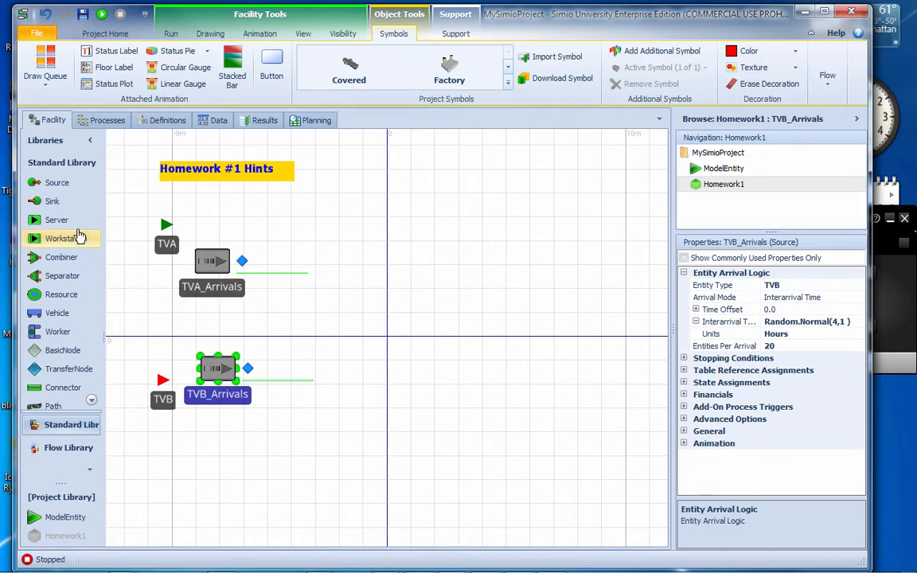
Place a Server well beyond the two sources, rename it Inspection and move it farther from them
left_click_drag(58, 219, 472, 322)
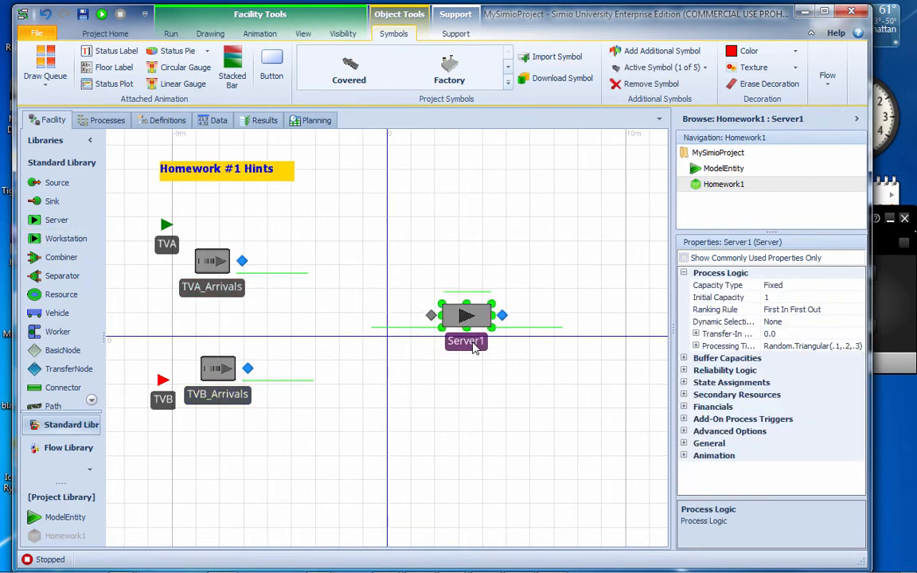
key("BackSpace")
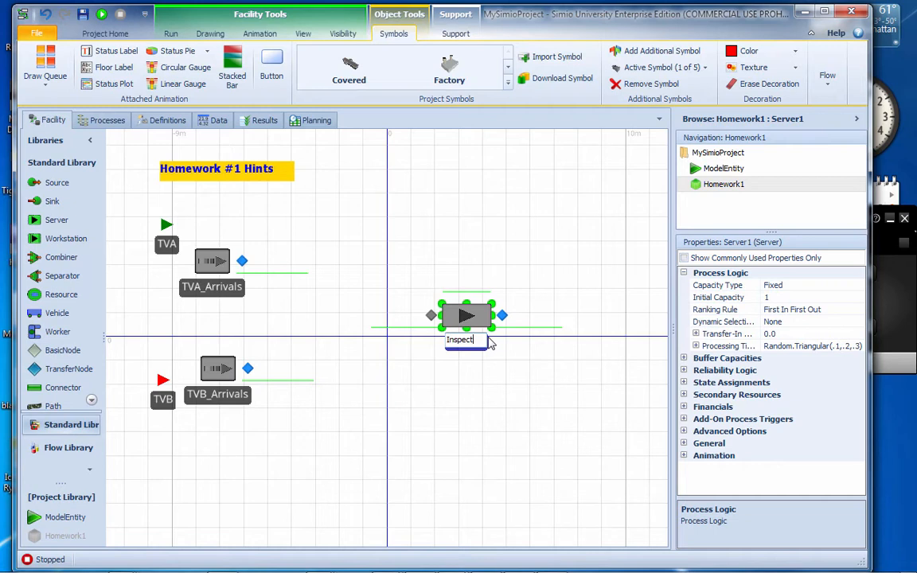
key("Return")
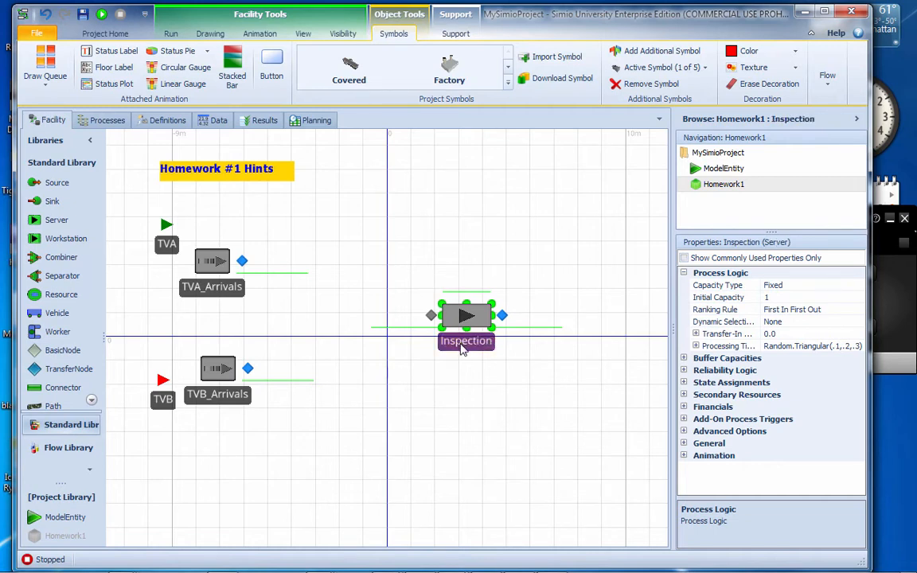
left_click_drag(463, 341, 479, 348)
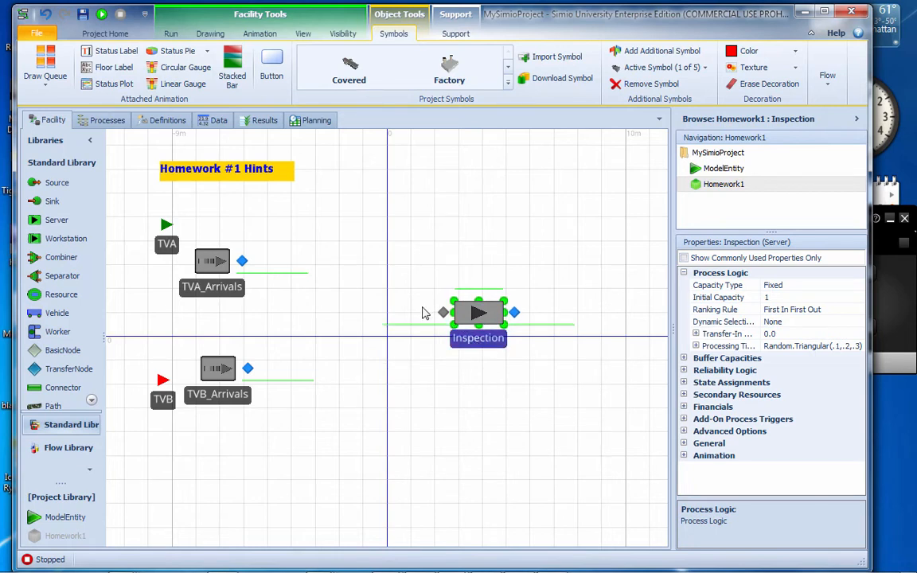
left_click_drag(474, 348, 523, 344)
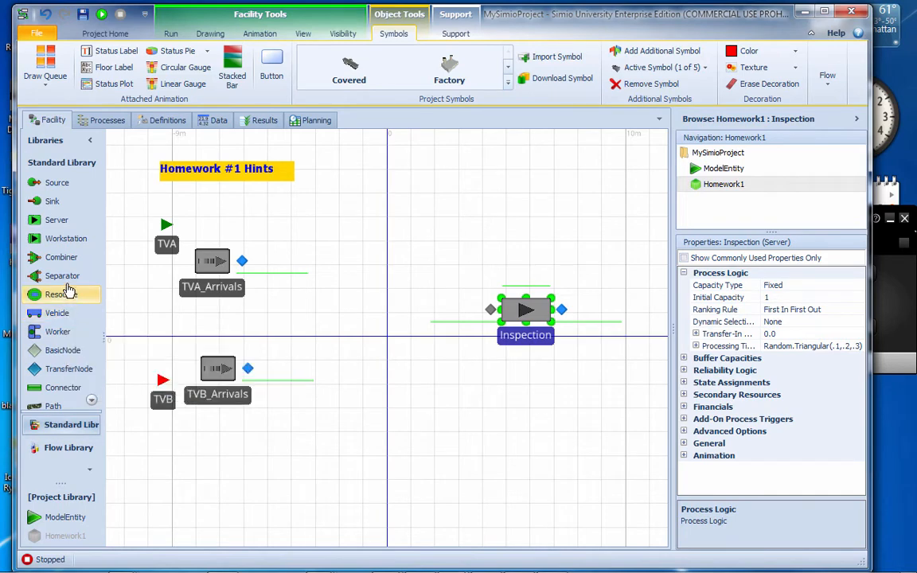
Place a Separator between the sources and the Inspection server, and rearrange both objects to leave room for connections
left_click_drag(62, 275, 394, 359)
scroll(430, 440, "down", 2)
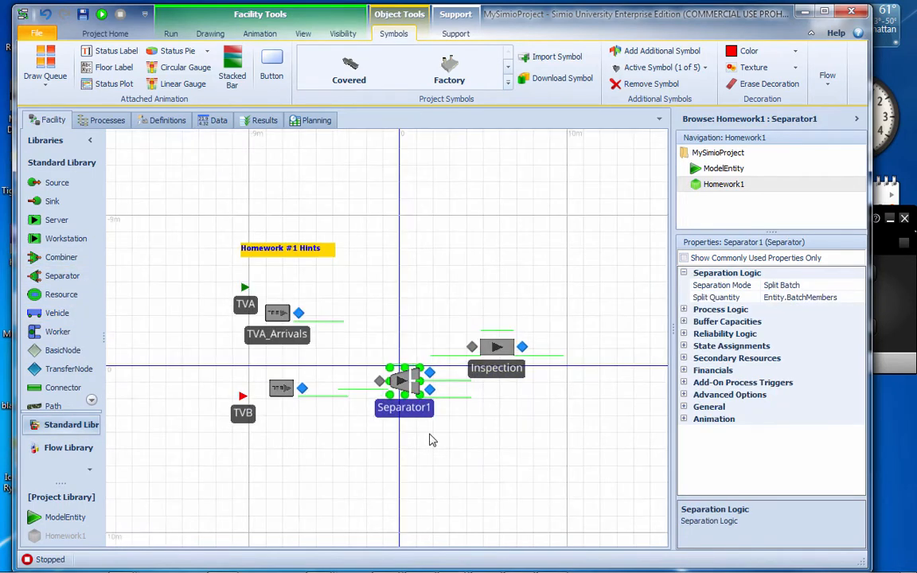
left_click_drag(469, 300, 374, 247)
left_click_drag(202, 194, 188, 158)
left_click_drag(417, 321, 429, 388)
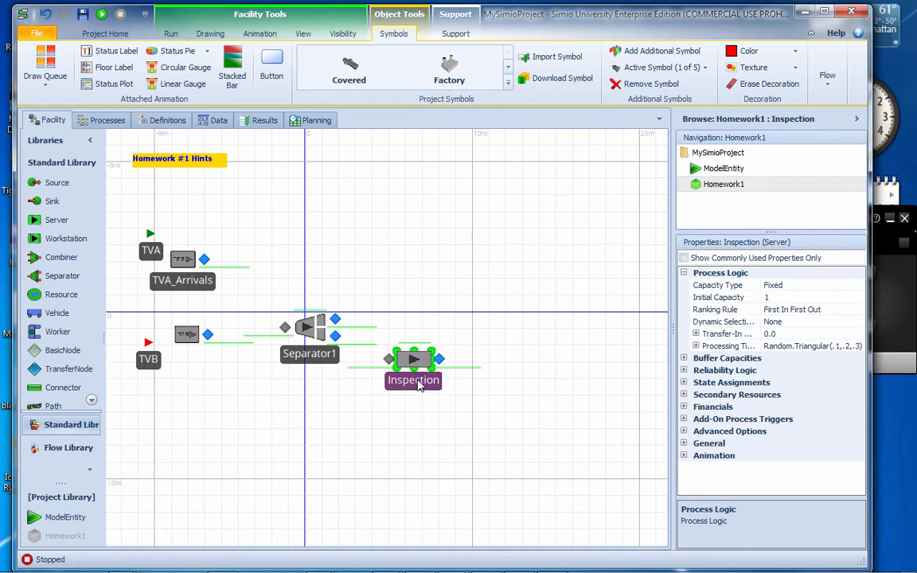
left_click_drag(315, 362, 301, 425)
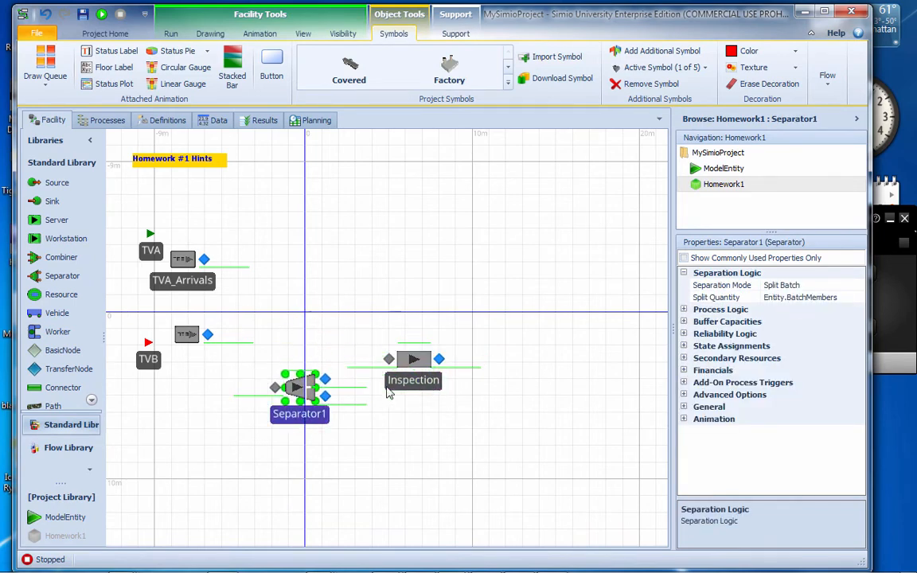
left_click_drag(397, 384, 403, 360)
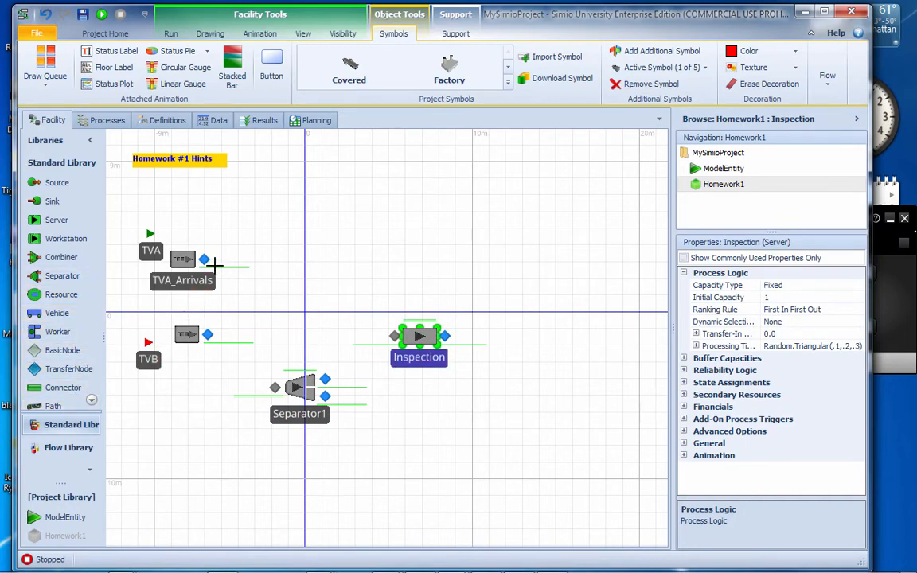
Connect the outputs of the TVA_Arrivals and TVB_Arrivals sources to the Separator's input with paths
left_click(205, 259)
left_click(274, 388)
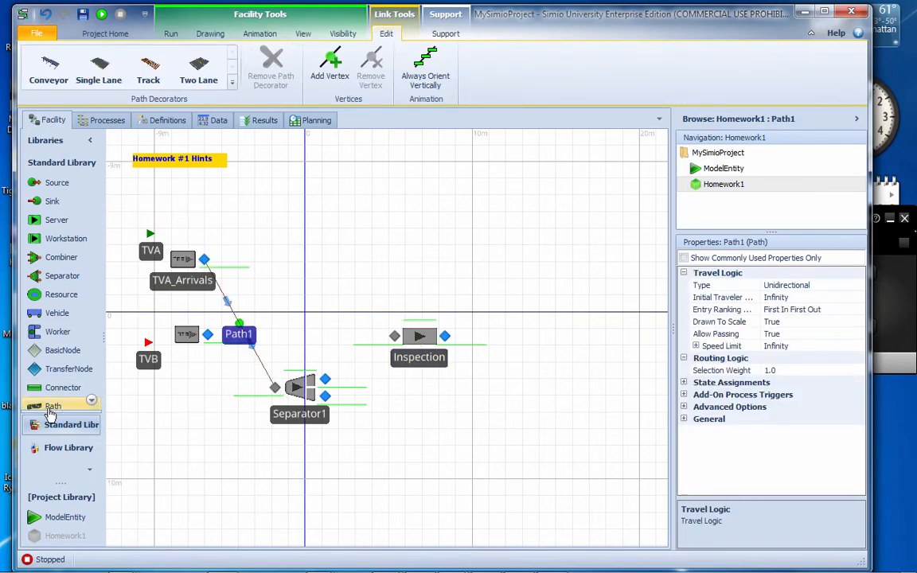
left_click(53, 406)
left_click(207, 334)
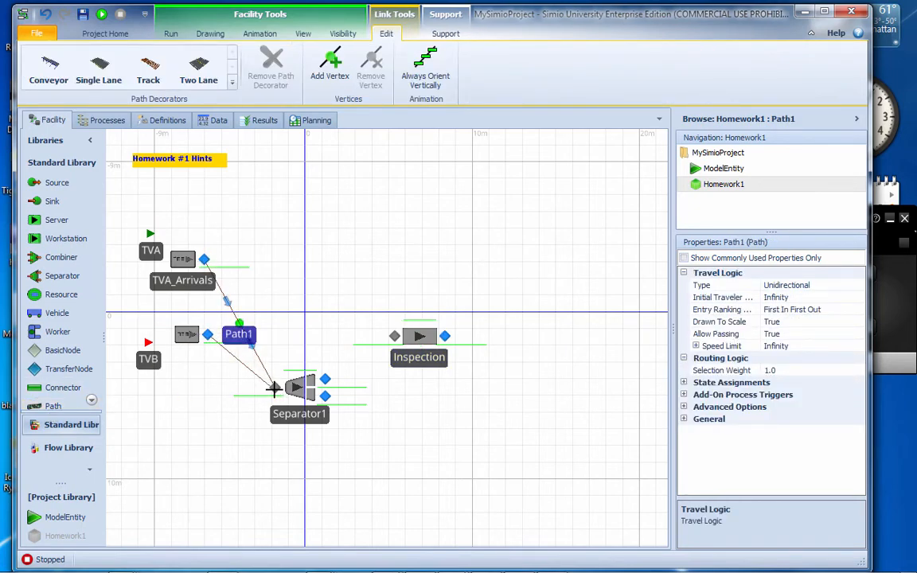
left_click(275, 388)
Rename the Separator as DisAssembly
left_click(306, 407)
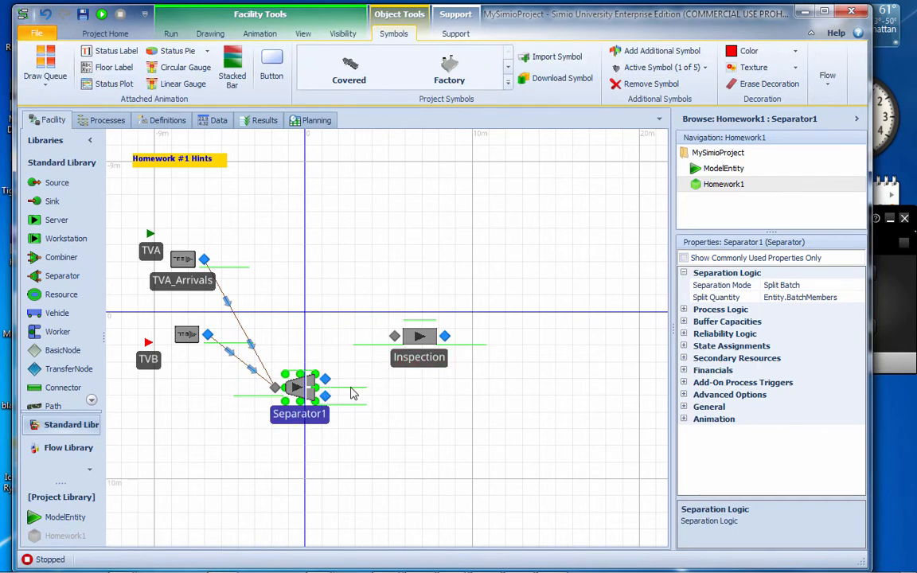
left_click(150, 346)
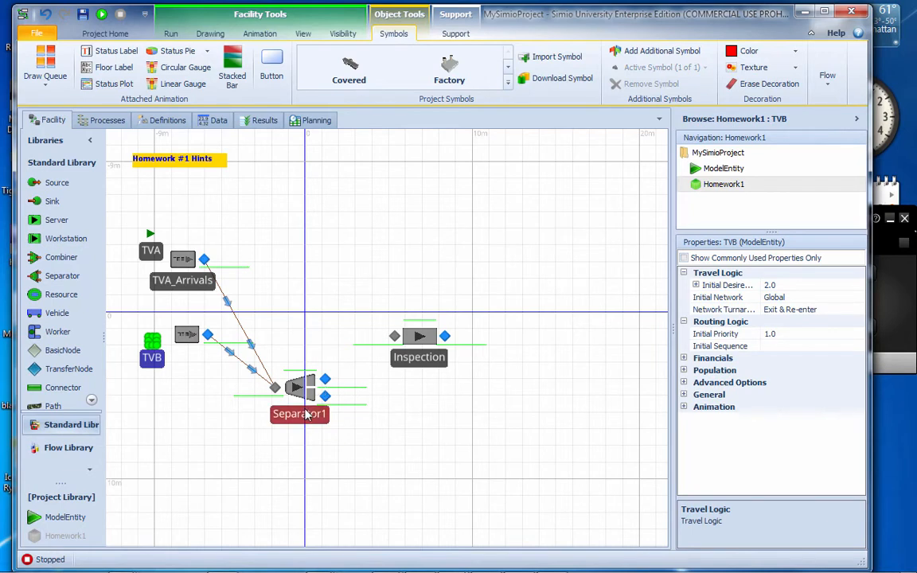
left_click(285, 379)
left_click(322, 419)
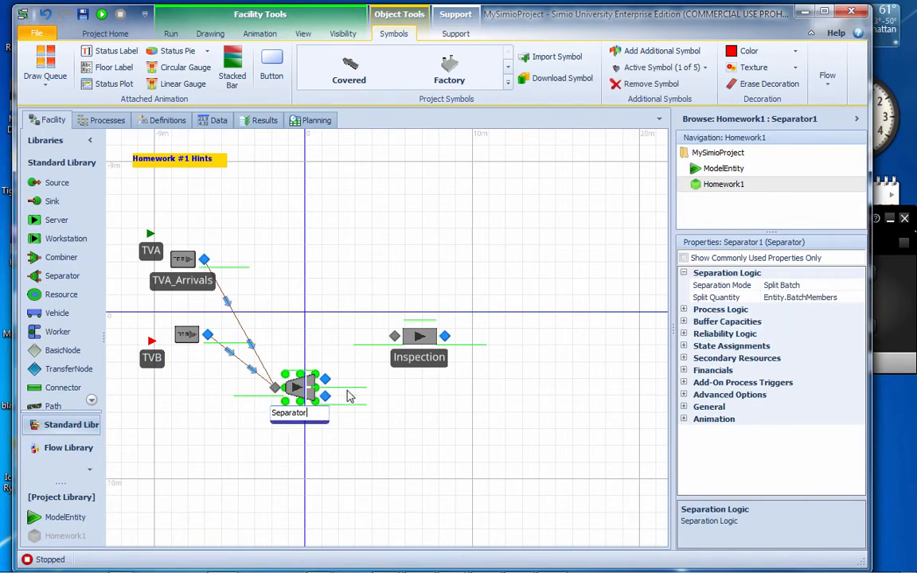
key("BackSpace")
key("BackSpace")
key("BackSpace")
key("BackSpace")
key("BackSpace")
key("BackSpace")
key("BackSpace")
key("BackSpace")
type("DisAssembly")
key("Return")
Connect both DisAssembly outputs to the Inspection server's input with paths, and line up the two objects midway between the sources
left_click(411, 367)
left_click_drag(410, 367, 411, 379)
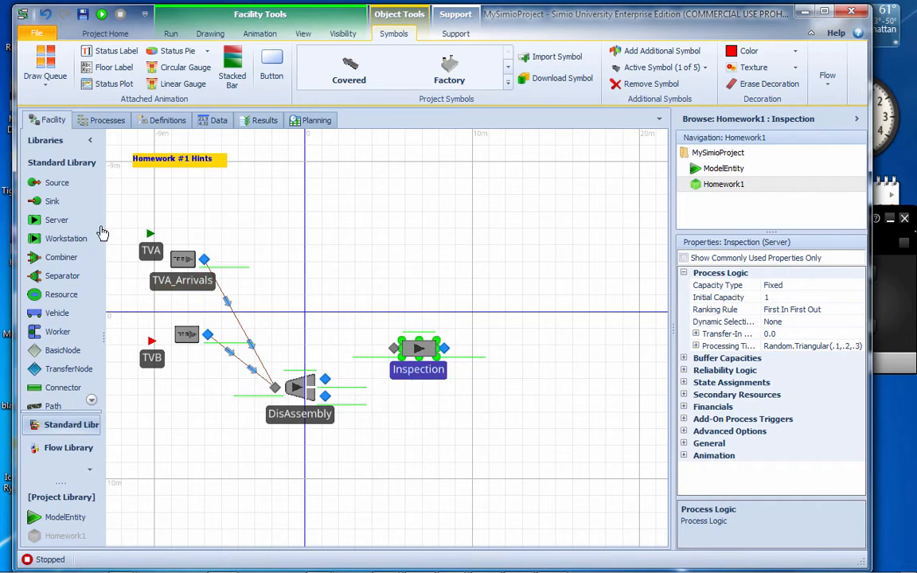
left_click(55, 407)
left_click(325, 379)
left_click(393, 348)
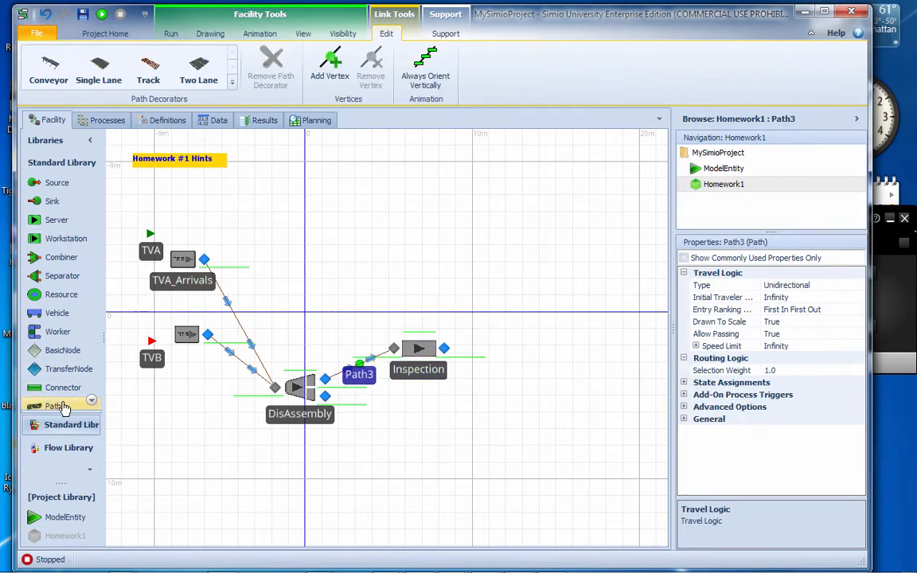
left_click(63, 408)
left_click(325, 397)
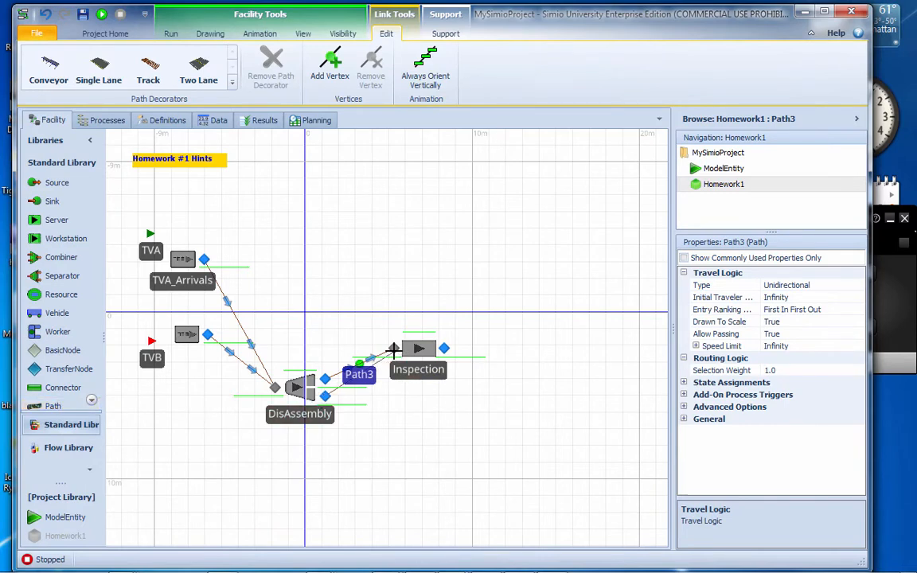
left_click(393, 348)
left_click_drag(312, 416, 314, 342)
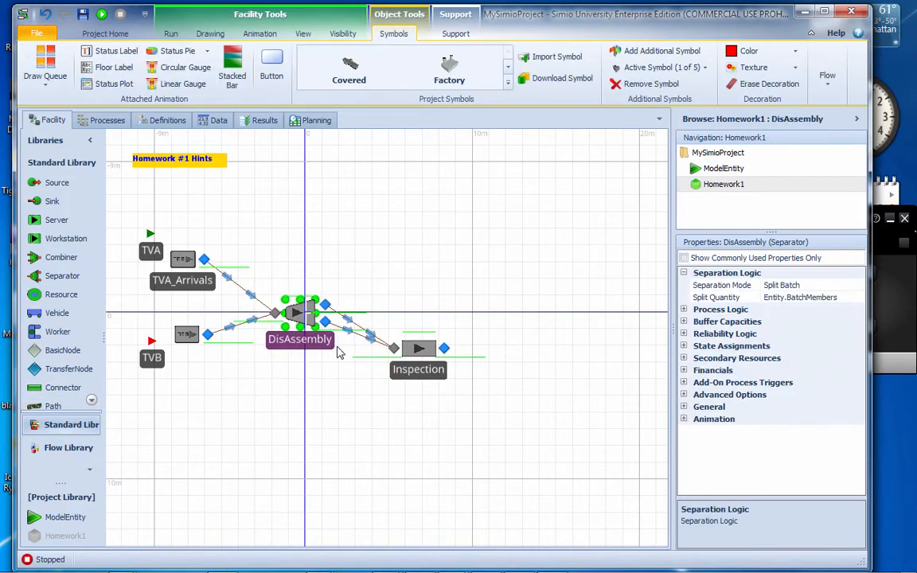
left_click_drag(418, 367, 409, 341)
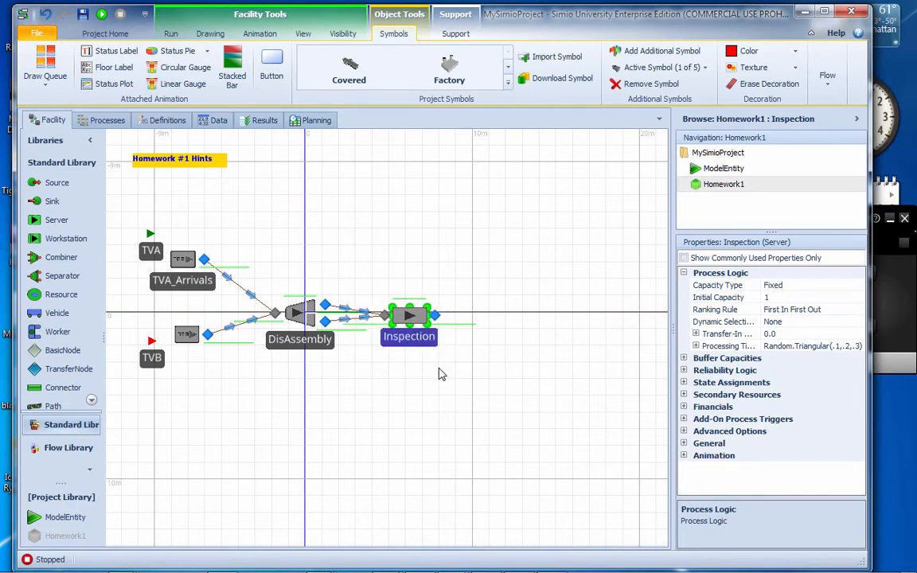
Set the Separation Mode of DisAssembly to Make Copies and nudge the Inspection server level with it
left_click(293, 318)
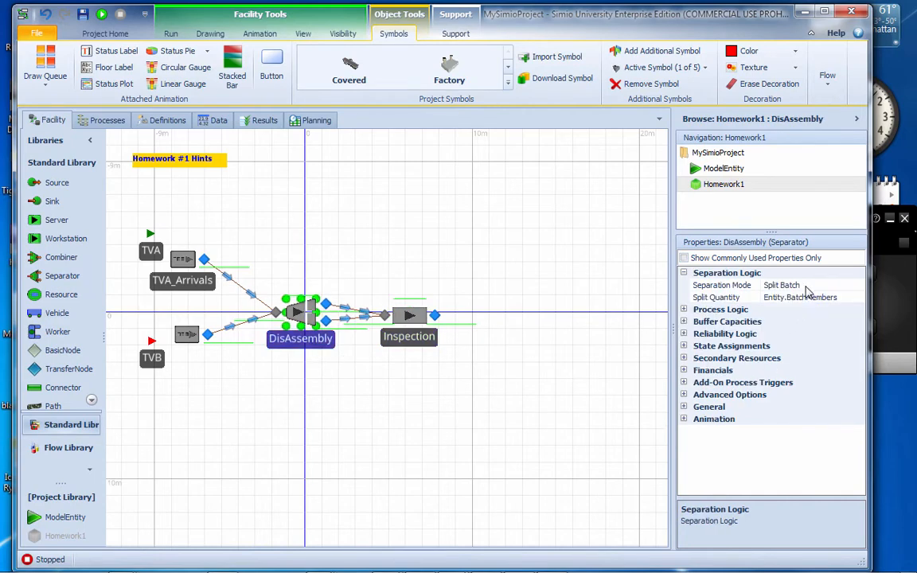
left_click(805, 286)
left_click(856, 285)
left_click(828, 299)
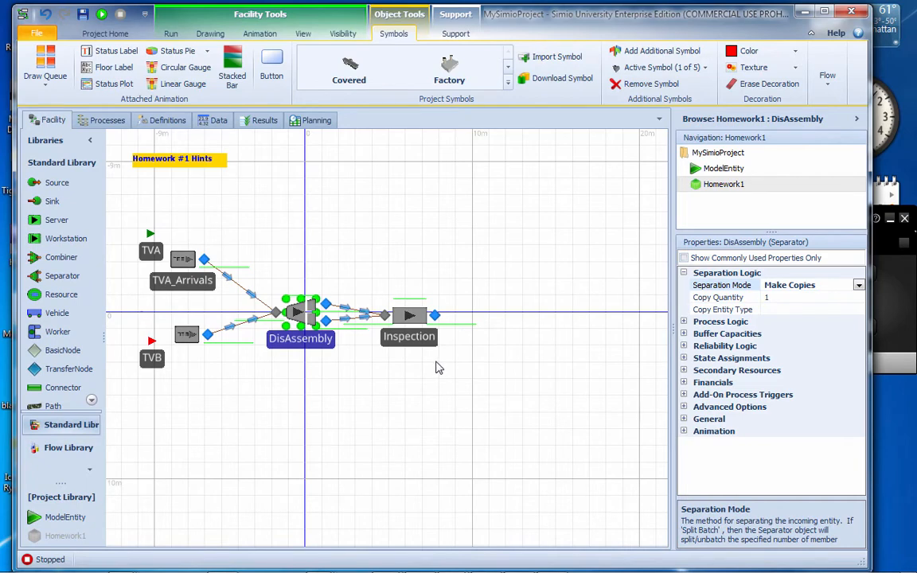
left_click_drag(418, 346, 418, 342)
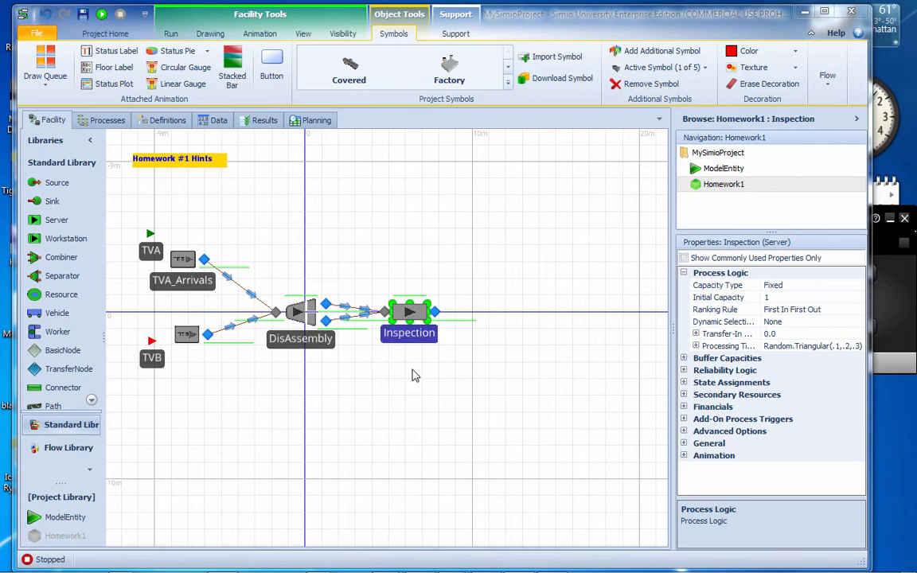
left_click_drag(413, 337, 413, 341)
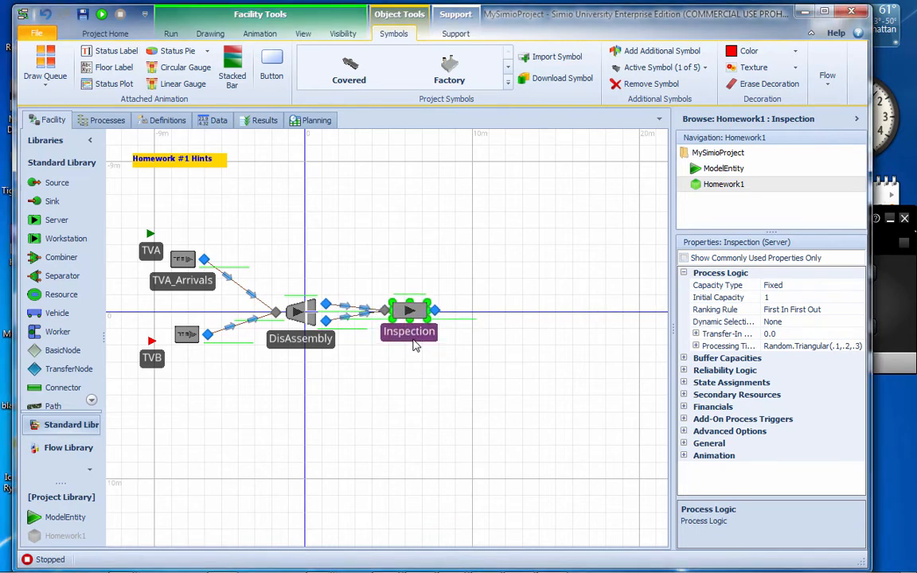
Place another Server above Inspection and rename it Repair
left_click_drag(399, 394, 357, 404)
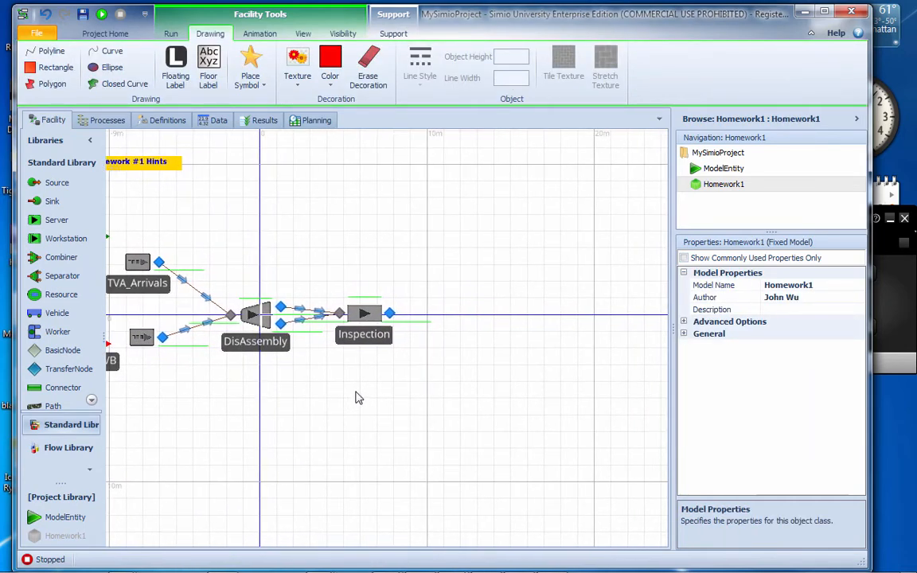
left_click_drag(75, 217, 382, 184)
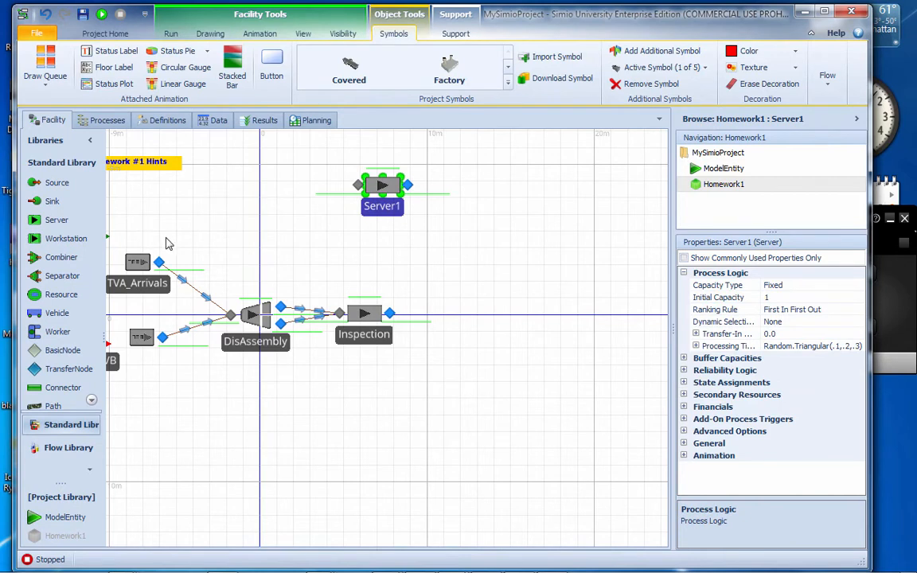
double_click(393, 209)
type("Repair")
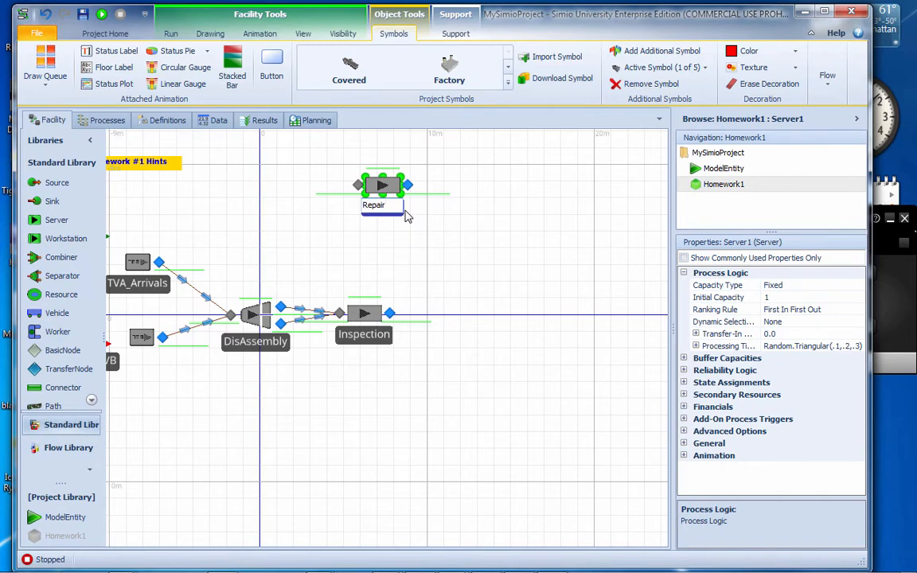
key("Return")
left_click(361, 248)
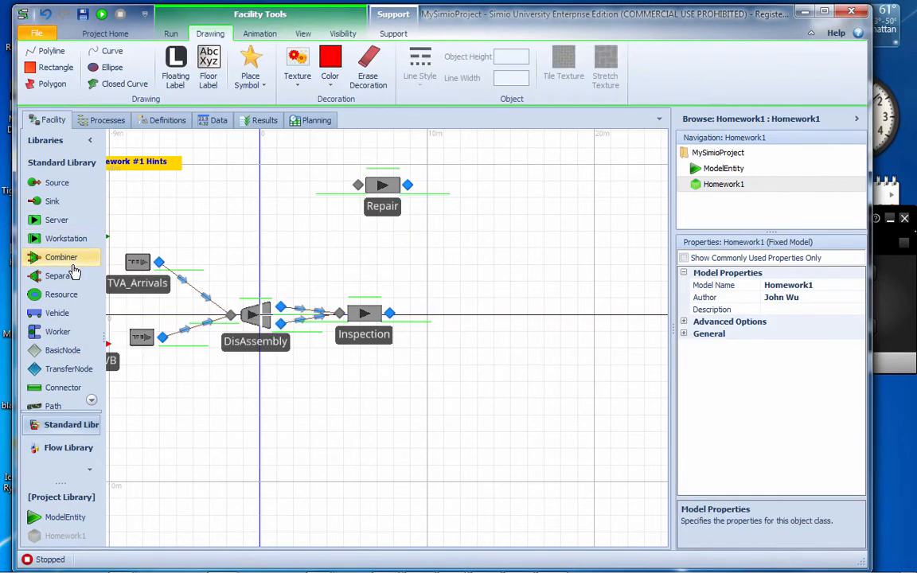
Place a second Separator beyond the Inspection and Repair servers and rename it Assembly1
left_click_drag(70, 280, 582, 279)
double_click(582, 276)
type("Ass")
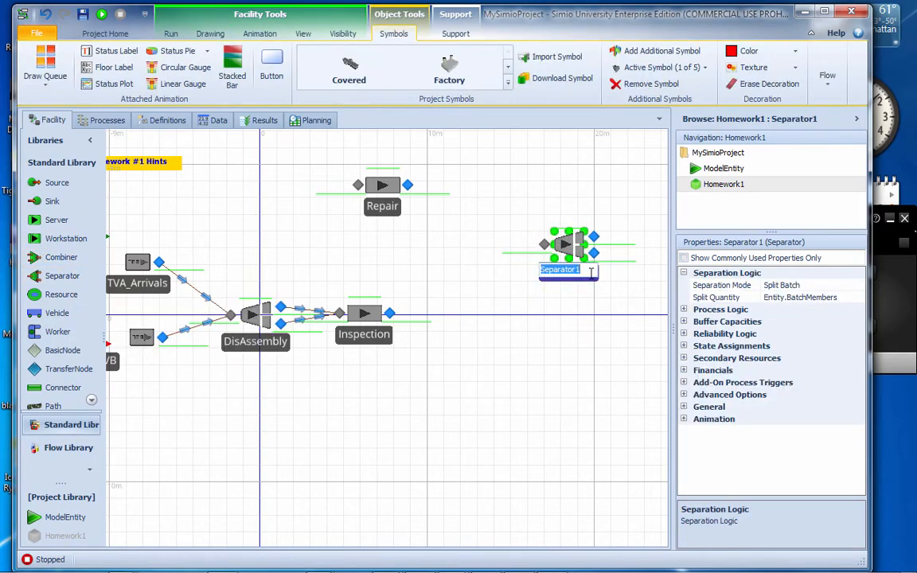
type("embly1")
key("Return")
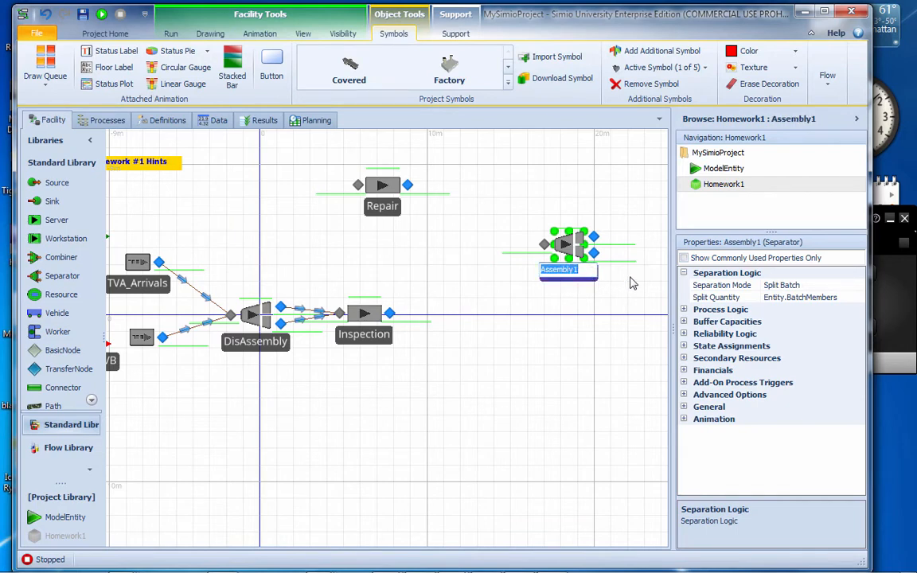
left_click(610, 282)
Duplicate Assembly1 directly below the original and rename the copy Assembly2
left_click(578, 278)
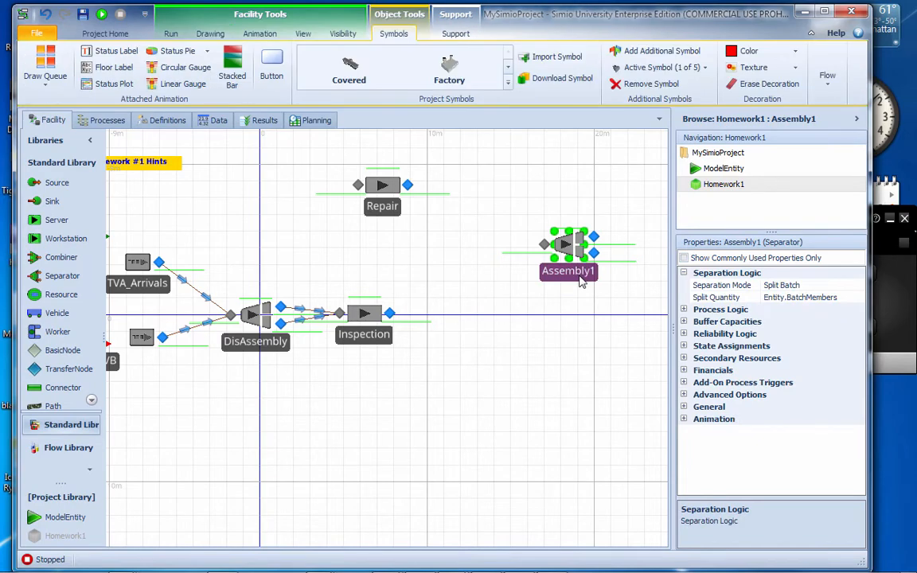
left_click_drag(579, 279, 585, 381)
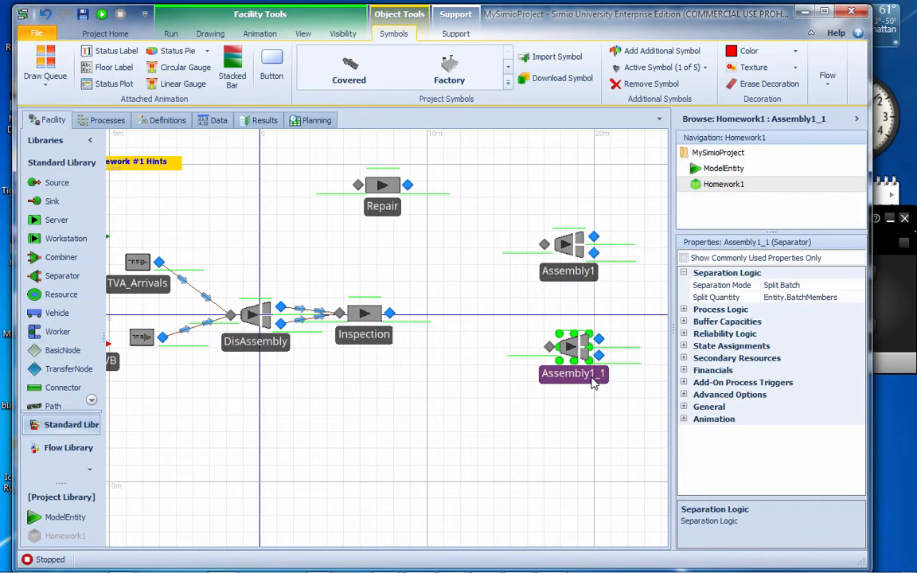
left_click(592, 372)
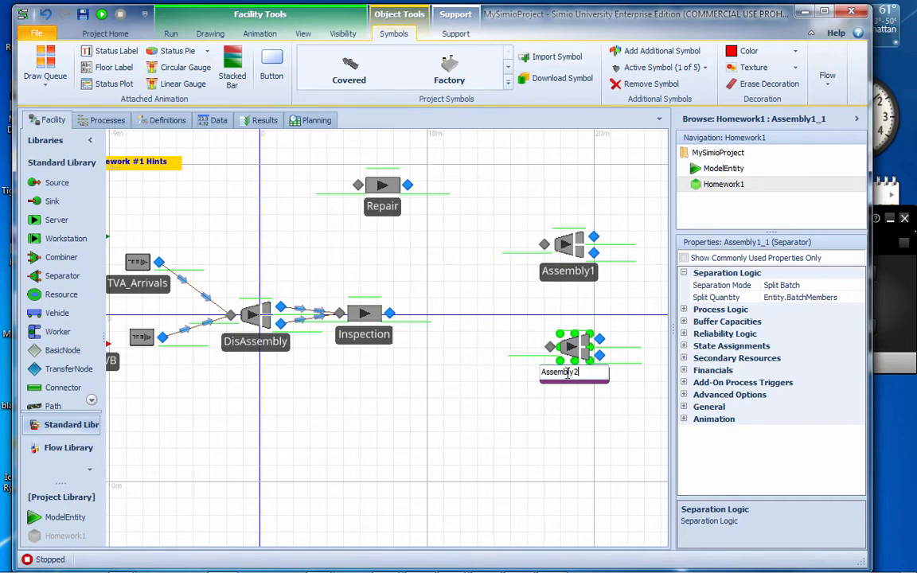
left_click(503, 427)
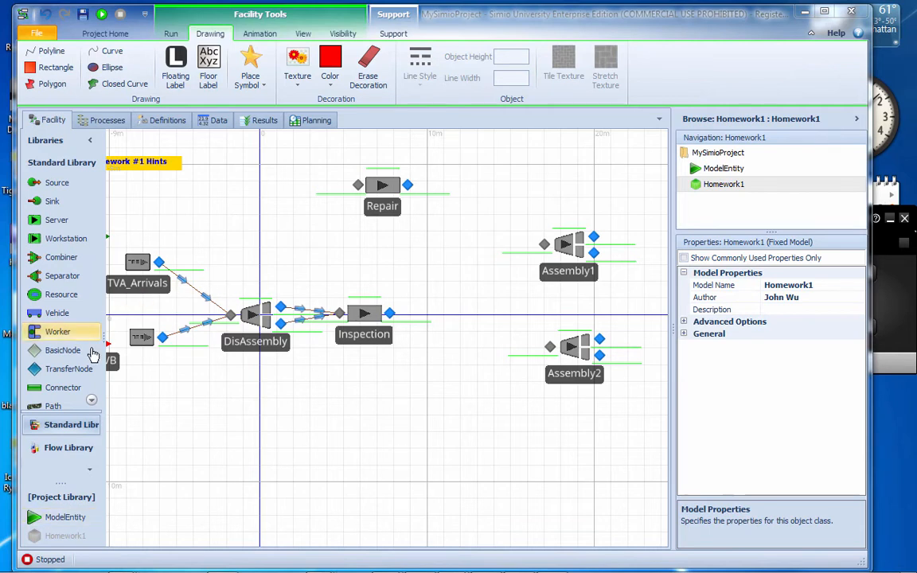
Connect the Inspection server's output to the Assembly1 input with a path
left_click(72, 396)
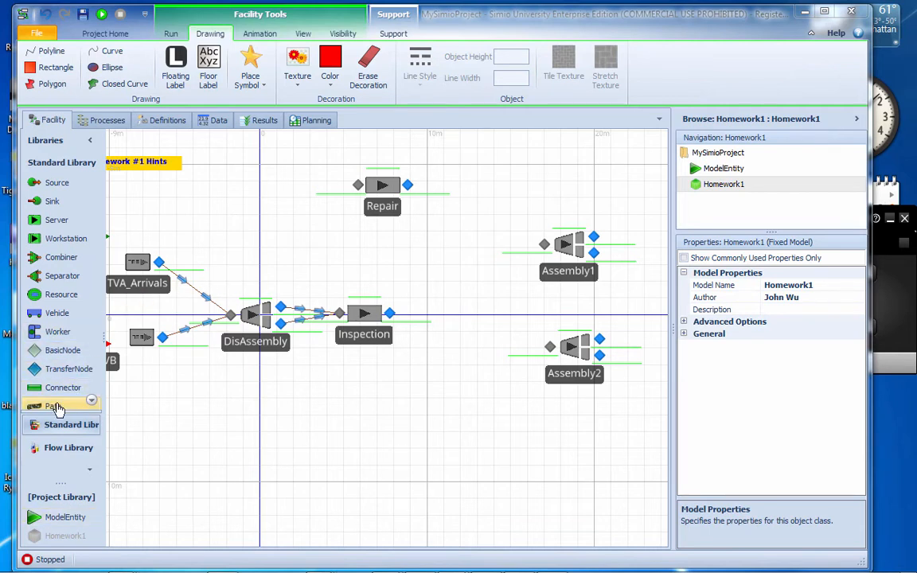
left_click(390, 312)
left_click(544, 244)
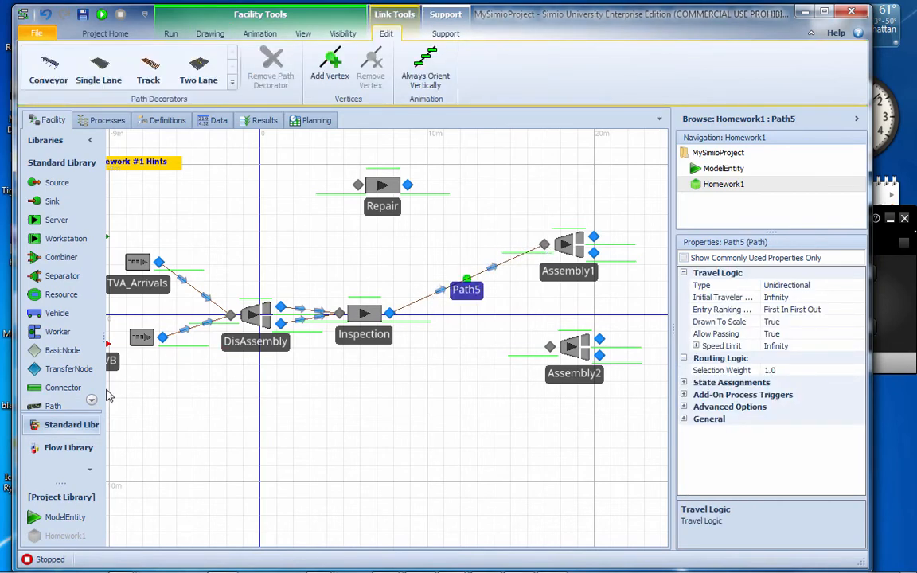
Connect the Inspection server's output to the Assembly2 input with a path
left_click(60, 407)
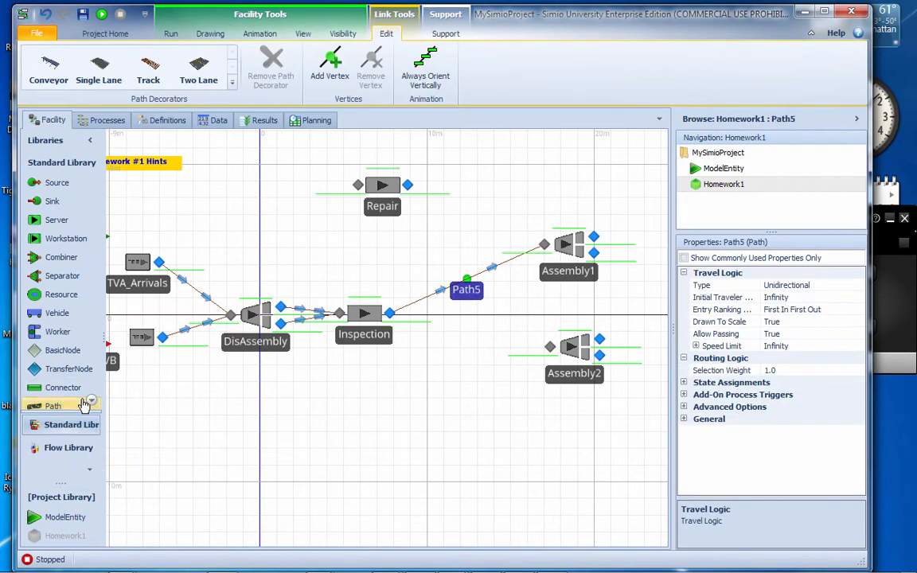
left_click(389, 313)
left_click(549, 346)
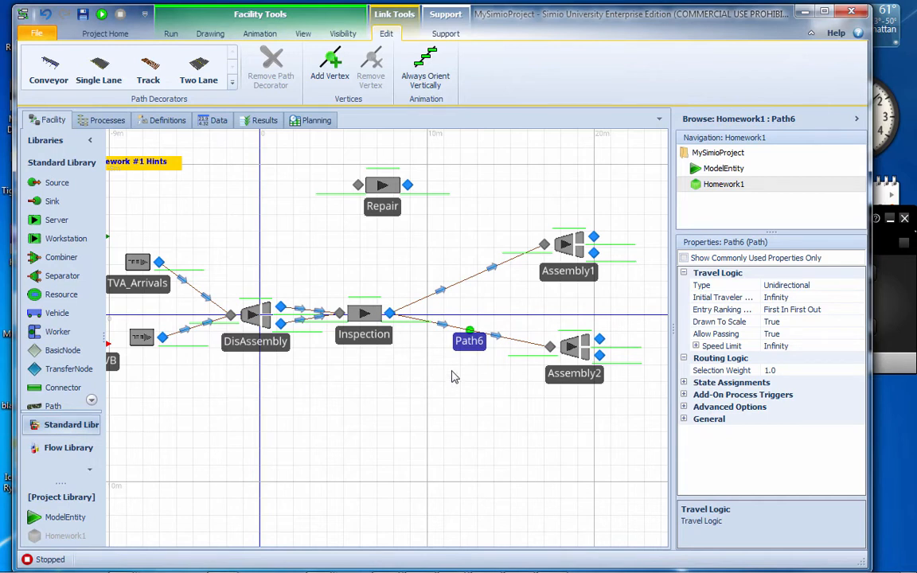
Delete the two paths leading from the Inspection server to Assembly1 and Assembly2
left_click(467, 279)
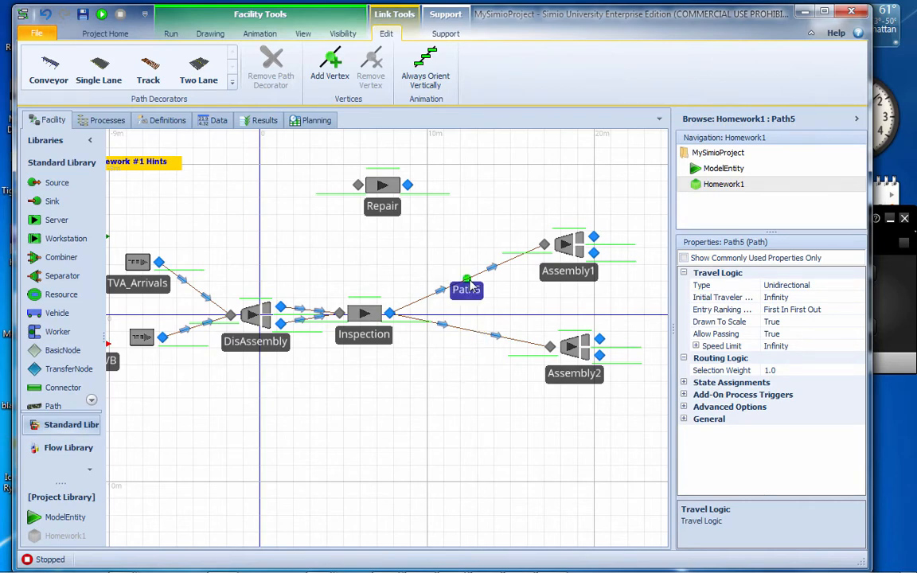
key("Delete")
left_click(494, 333)
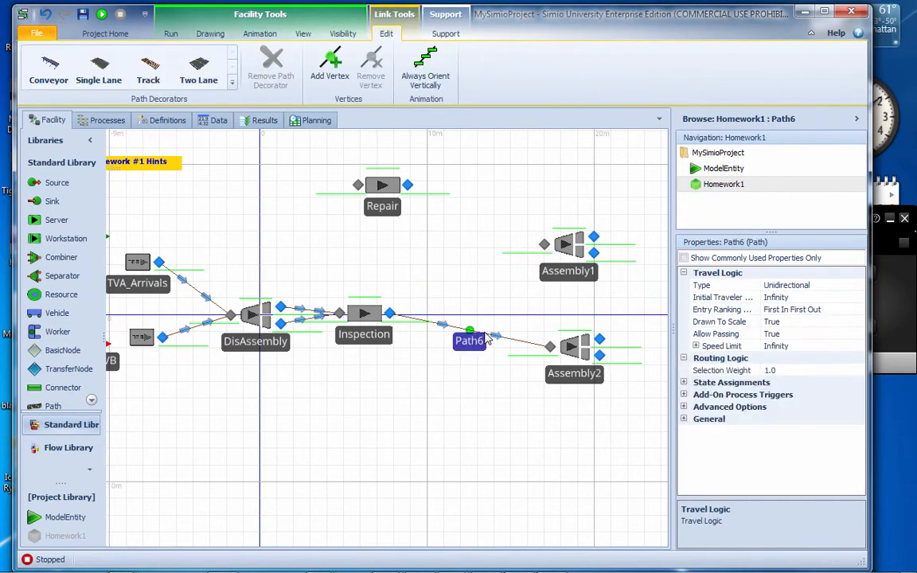
key("Delete")
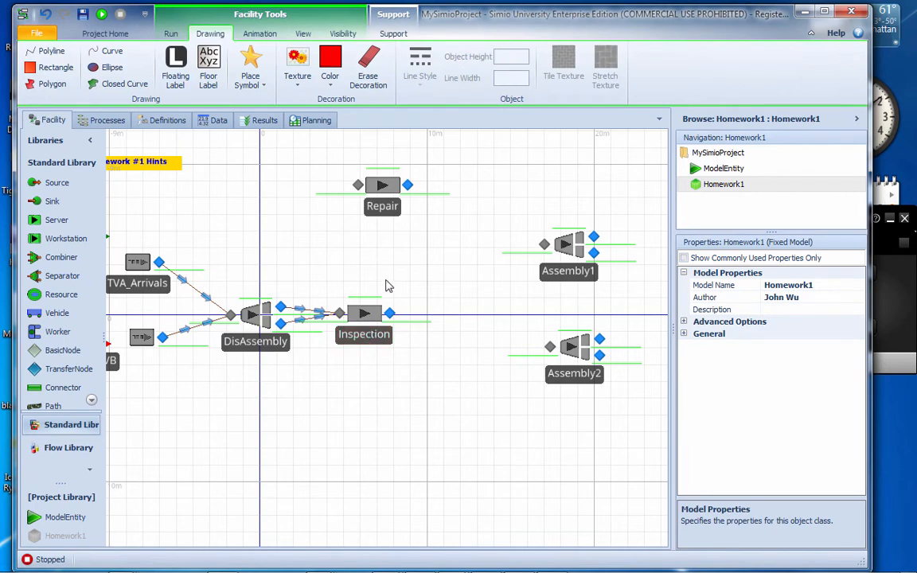
Connect the Inspection server's output to the Repair server's input with a path
left_click(66, 409)
left_click(390, 313)
left_click(358, 185)
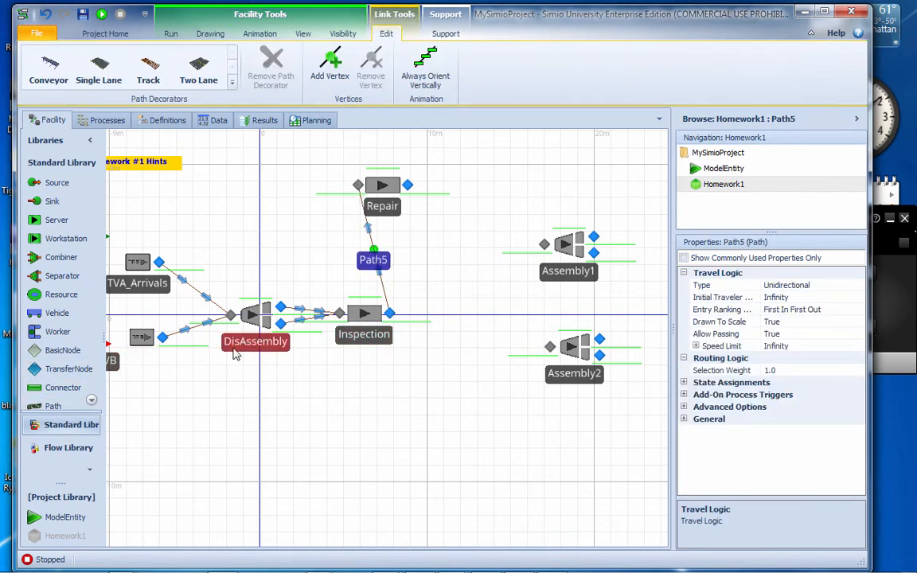
Place a TransferNode between Inspection and the two assembly stations, and connect Inspection's output to it with a path
left_click(70, 368)
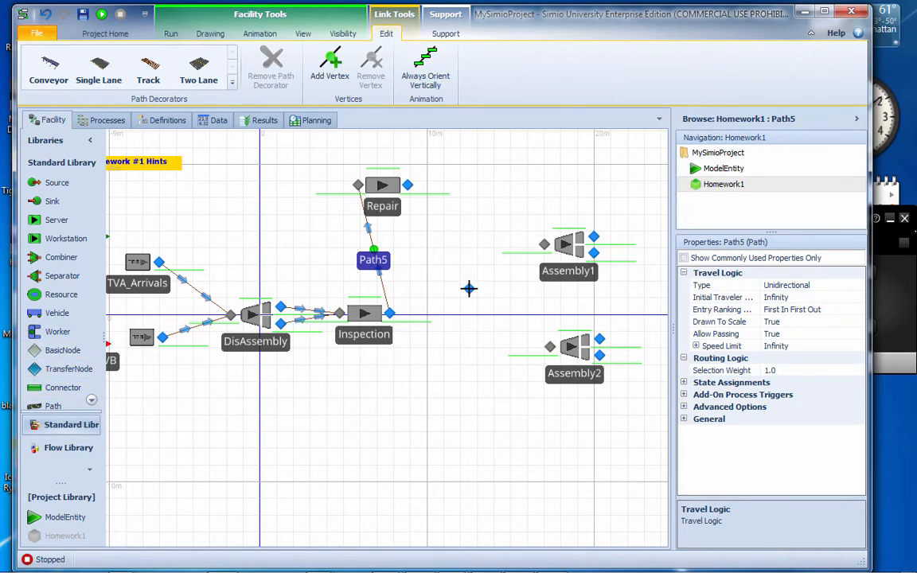
left_click(468, 288)
left_click(70, 406)
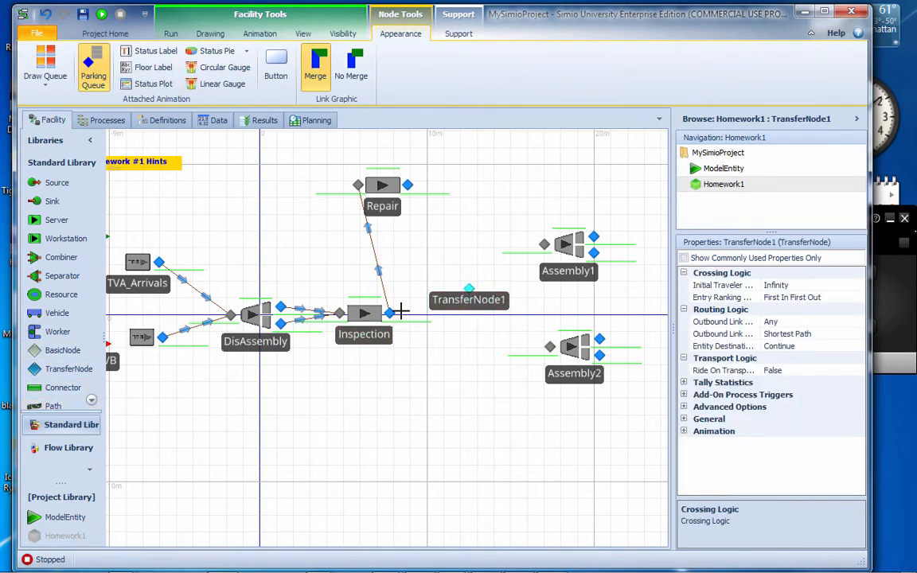
left_click(389, 311)
left_click(467, 288)
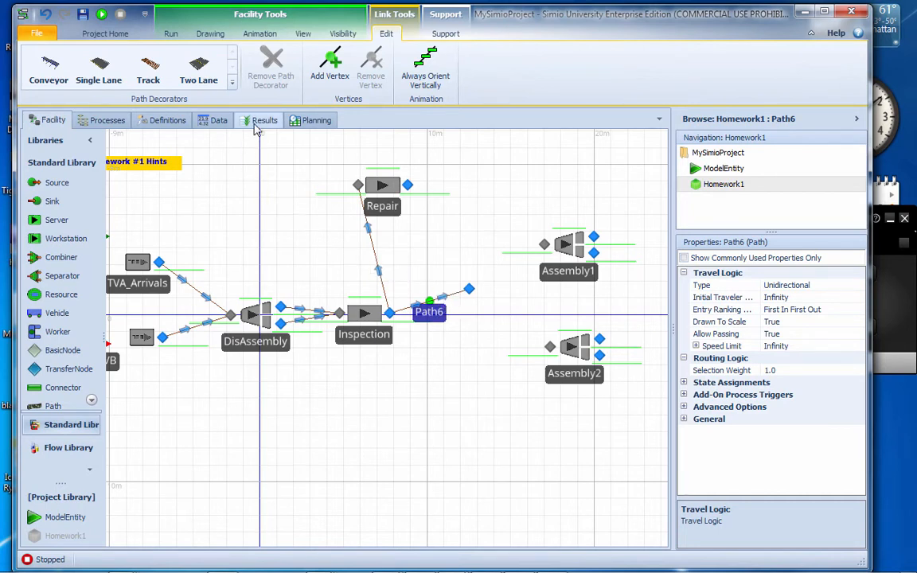
Add a data table to the Homework1 model and name it FailR
left_click(219, 121)
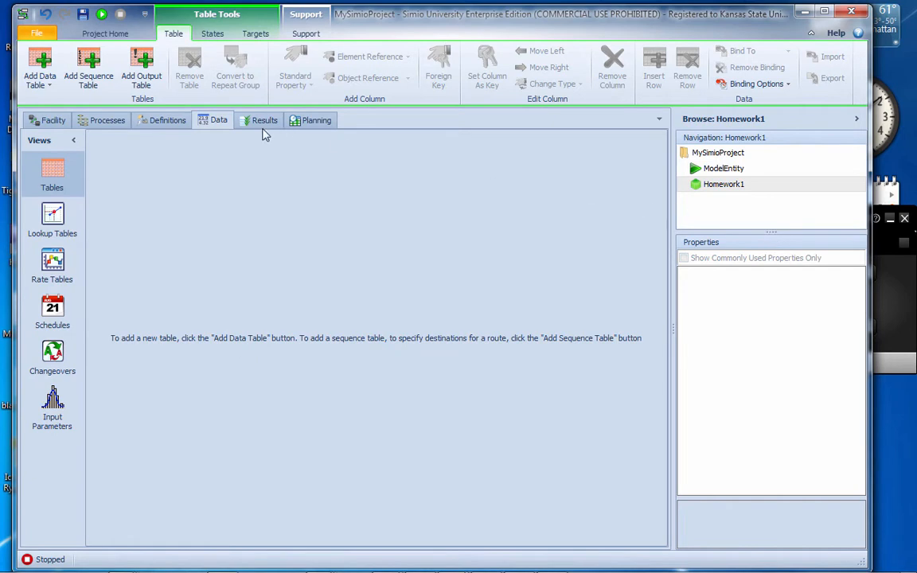
left_click(41, 61)
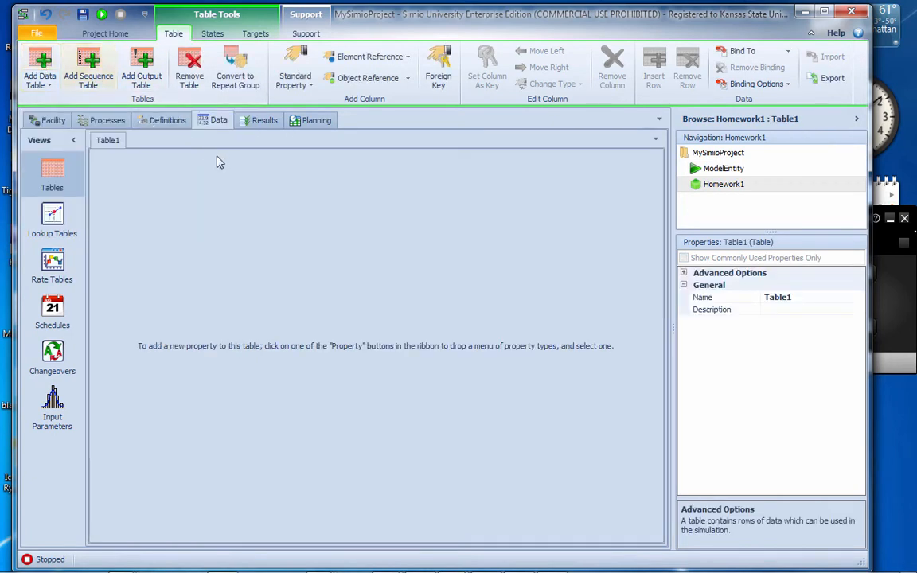
left_click(819, 289)
left_click(809, 298)
left_click_drag(809, 298, 742, 301)
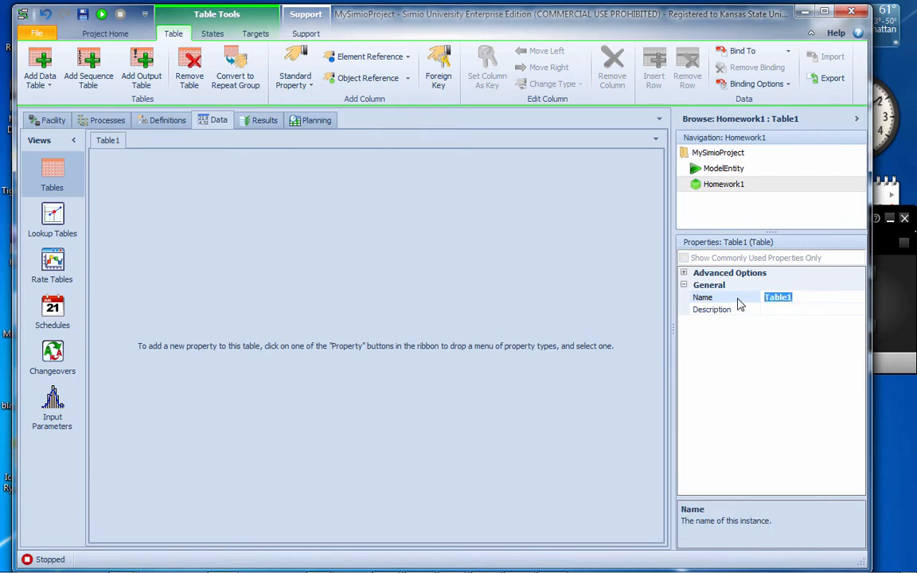
type("FailR")
key("Return")
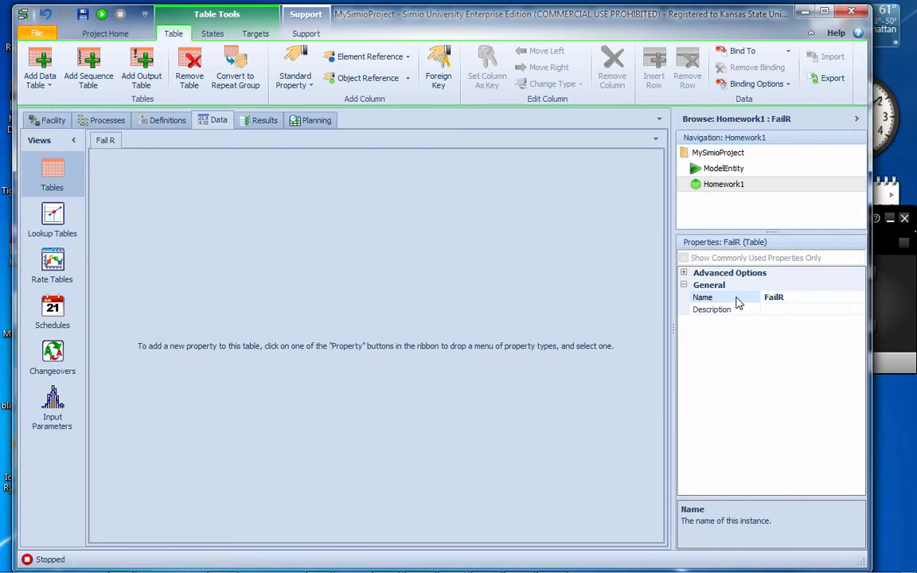
Add a Real standard property column to the FailR table and name it PreFailRate
left_click(314, 87)
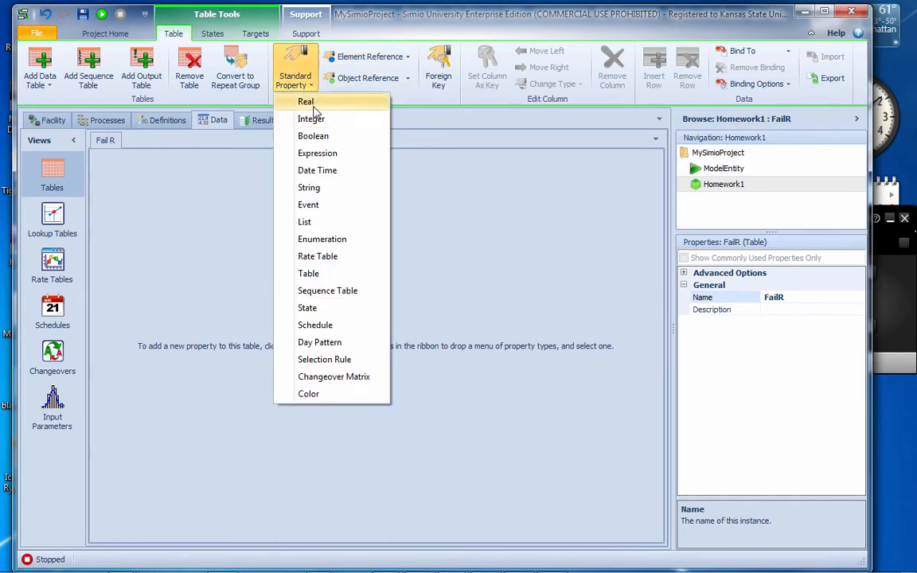
left_click(313, 104)
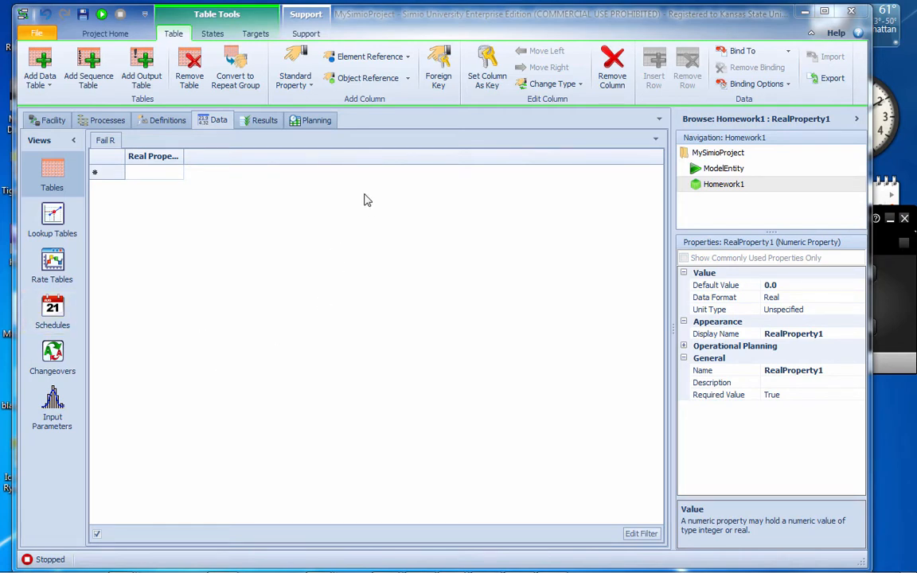
left_click(820, 371)
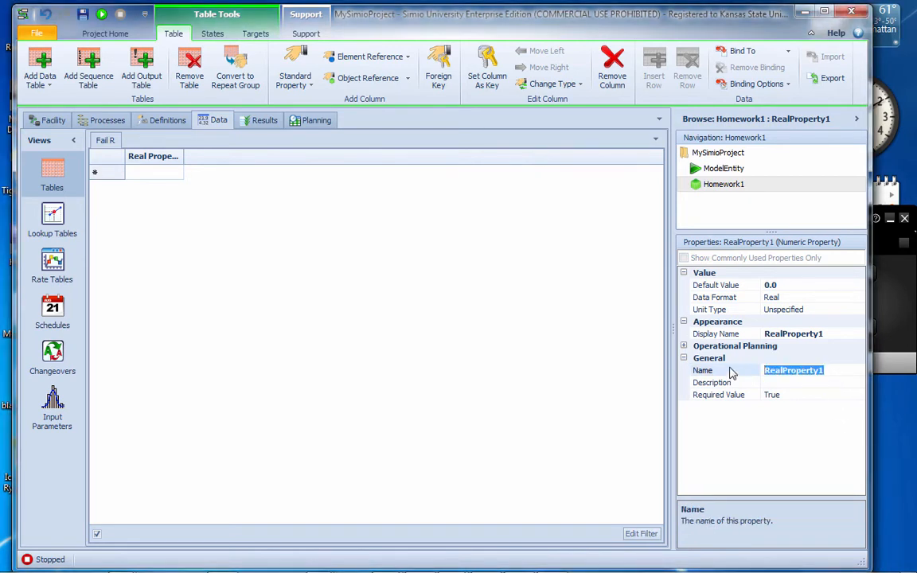
type("Pre")
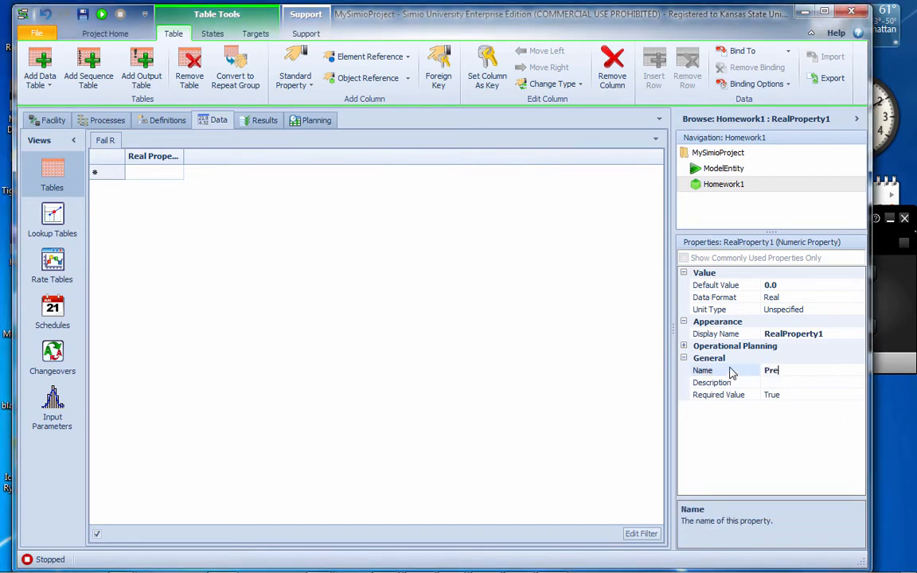
type("_Insp")
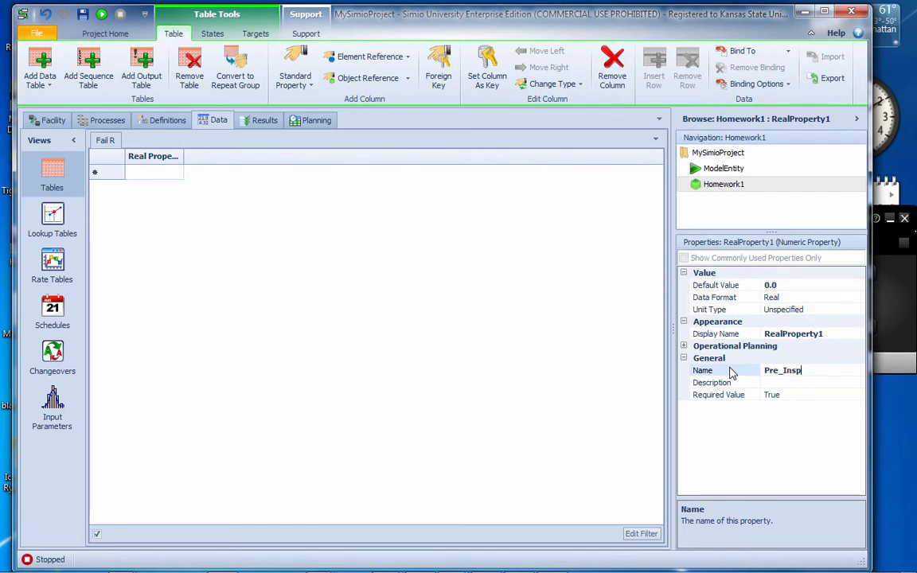
key("BackSpace")
key("BackSpace")
key("BackSpace")
key("BackSpace")
type("FailRate")
key("Return")
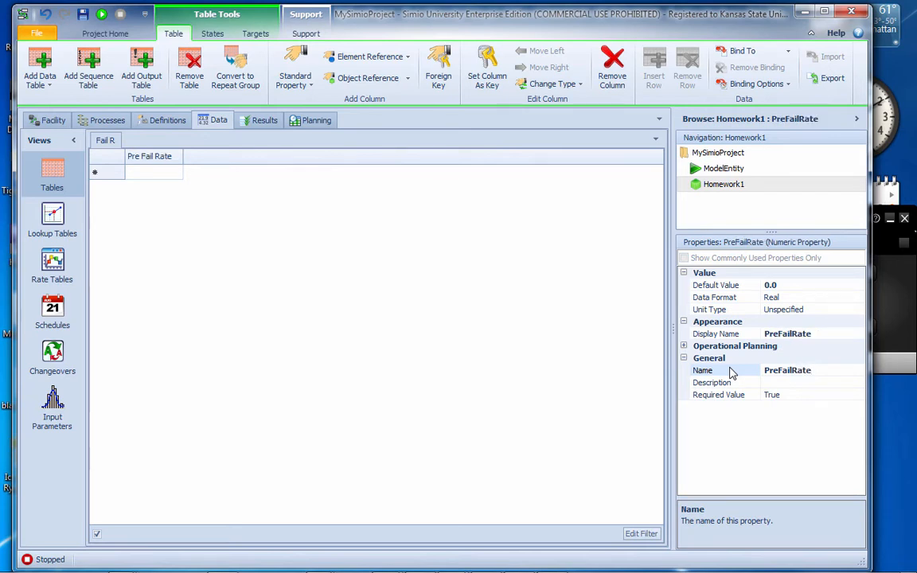
Add a second Real standard property column to the FailR table and name it PostFailRate
left_click(307, 88)
left_click(287, 101)
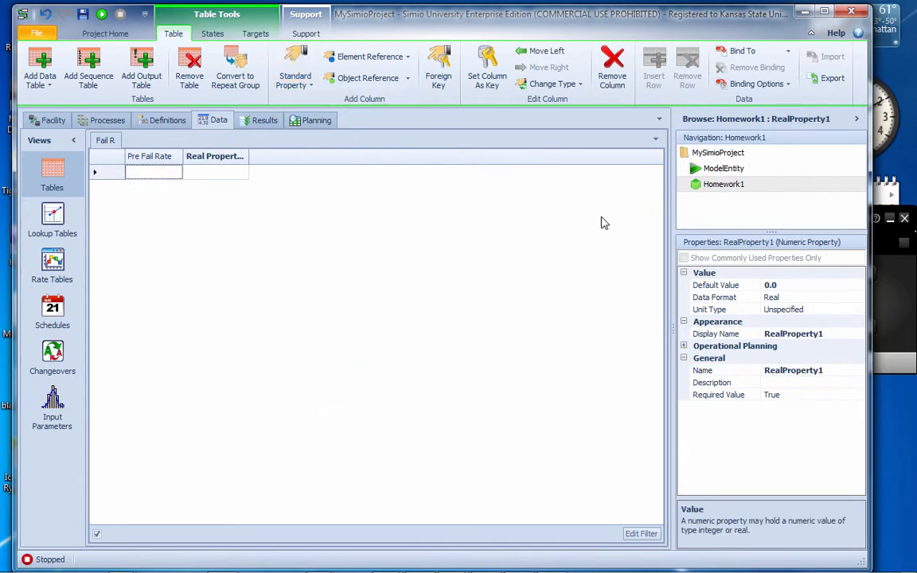
left_click(828, 371)
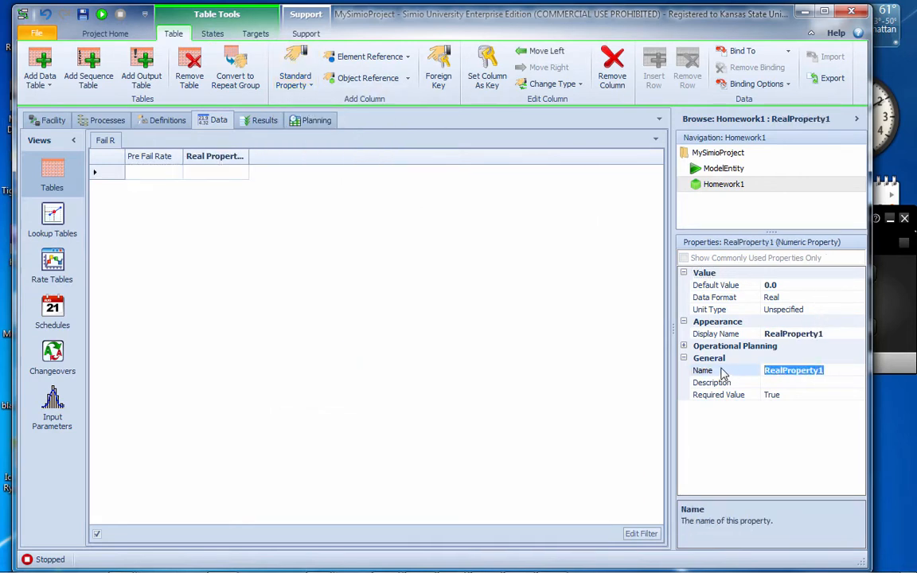
type("PostFai")
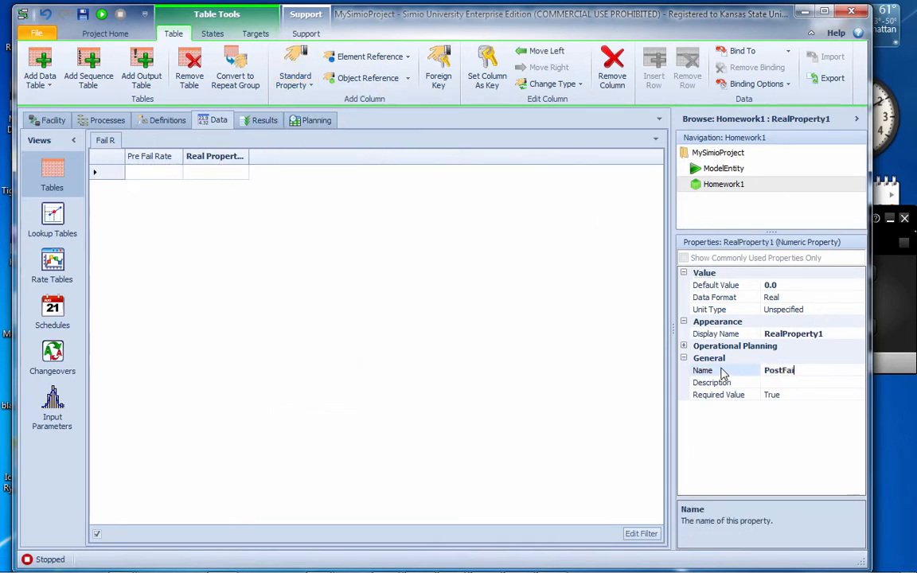
type("lRate")
key("Return")
Fill two rows of the FailR table with pre and post fail rates of 4 and 4, and 5 and 2
left_click(171, 174)
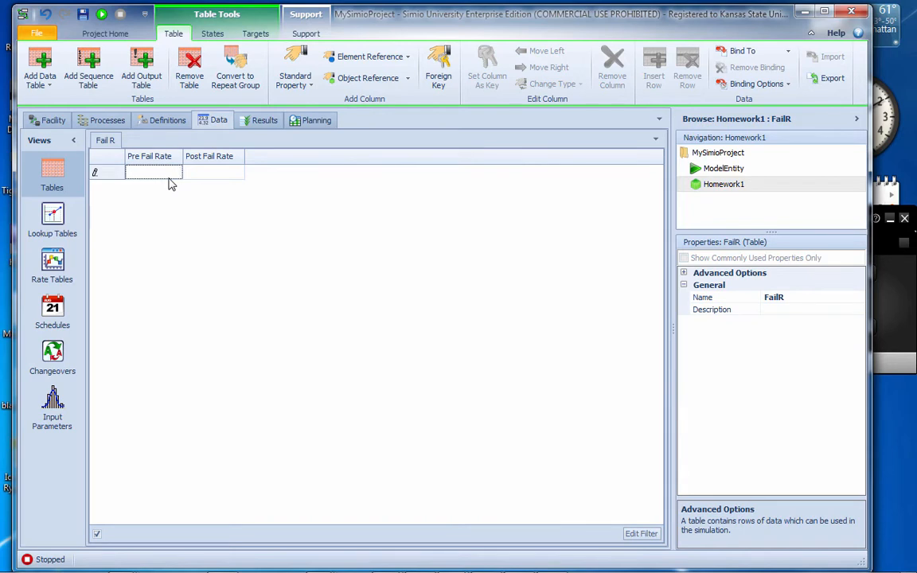
type("4")
key("Tab")
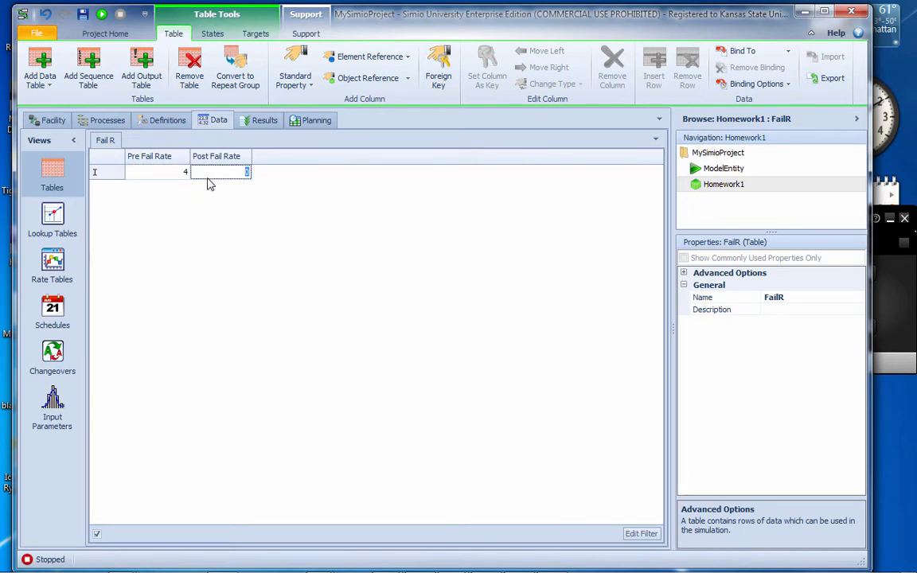
type("4")
left_click(128, 190)
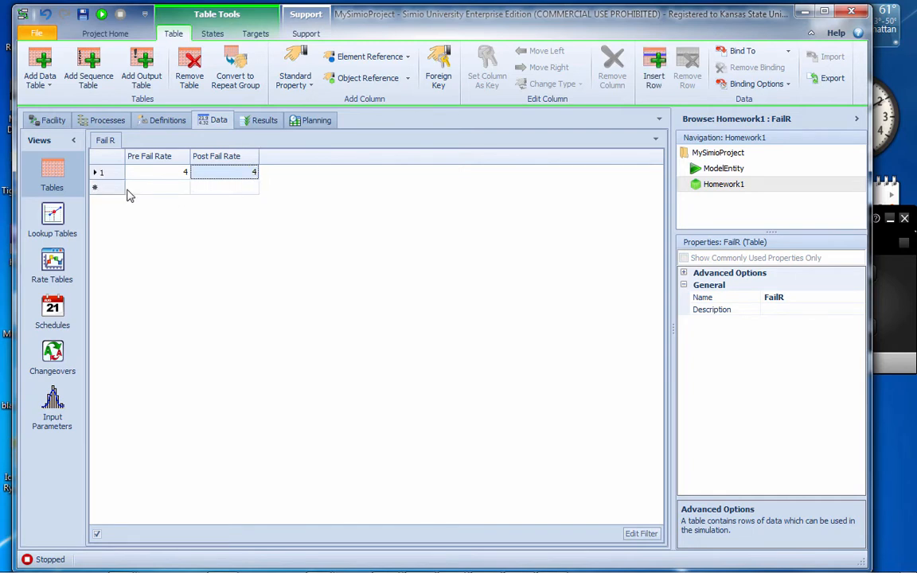
left_click(170, 188)
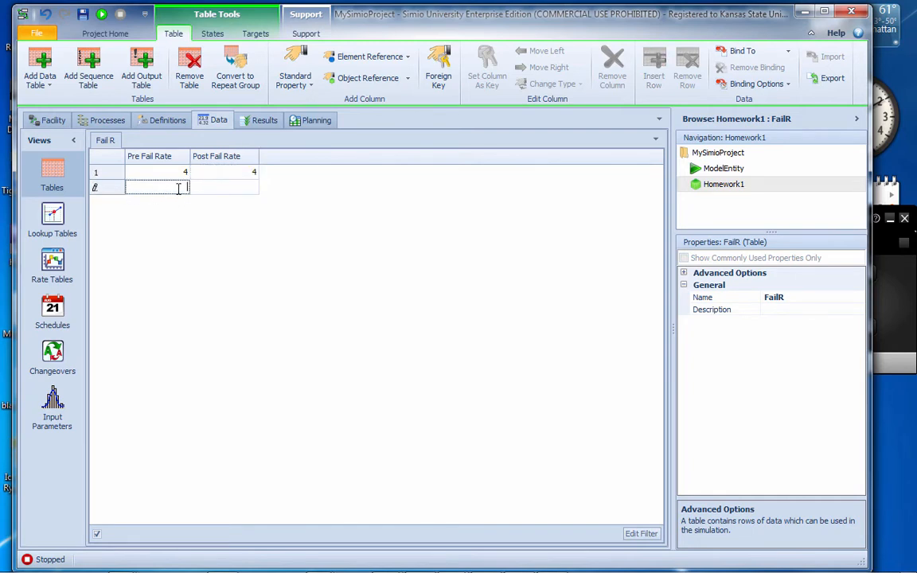
type("5")
left_click(216, 188)
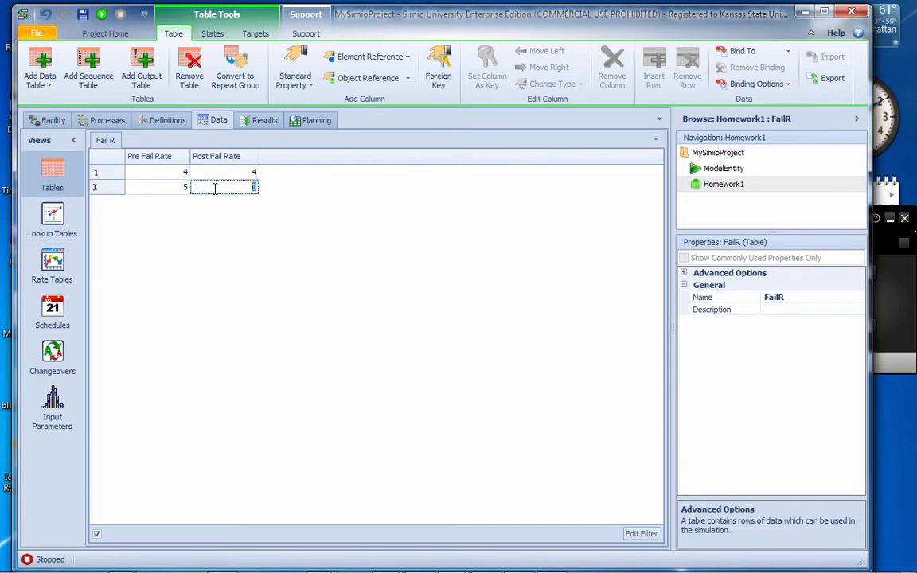
type("2")
left_click(246, 276)
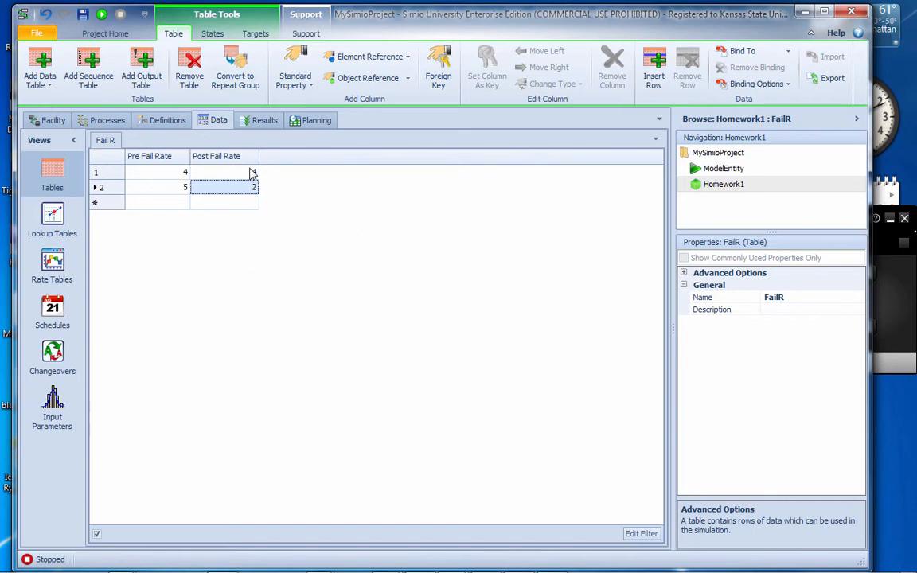
left_click(144, 173)
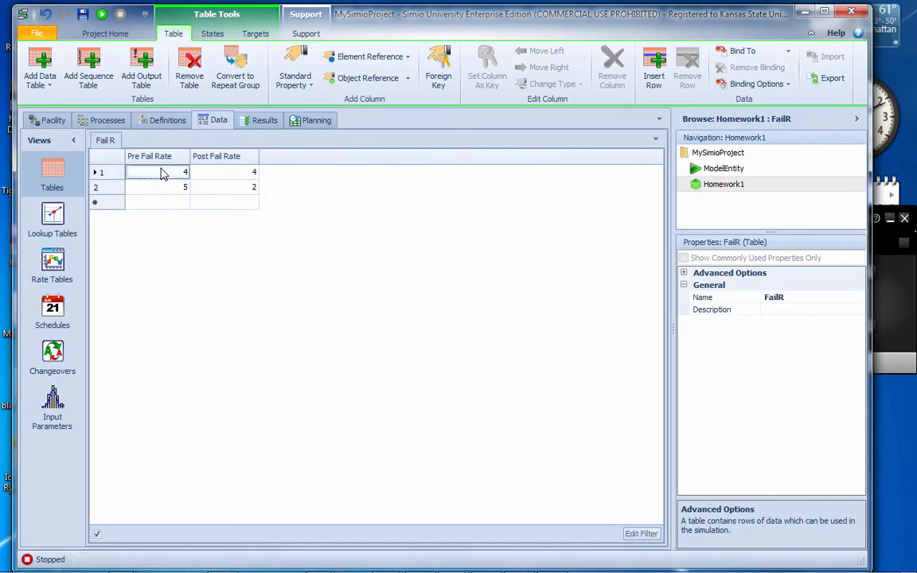
left_click(147, 174)
left_click(158, 191)
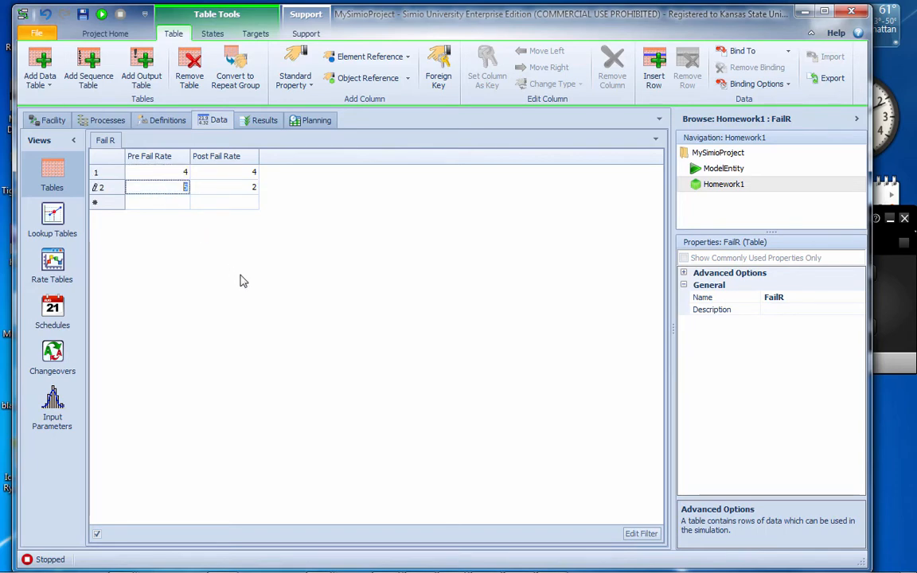
Add a discrete Integer state variable to the ModelEntity definitions and name it ModelType
left_click(54, 121)
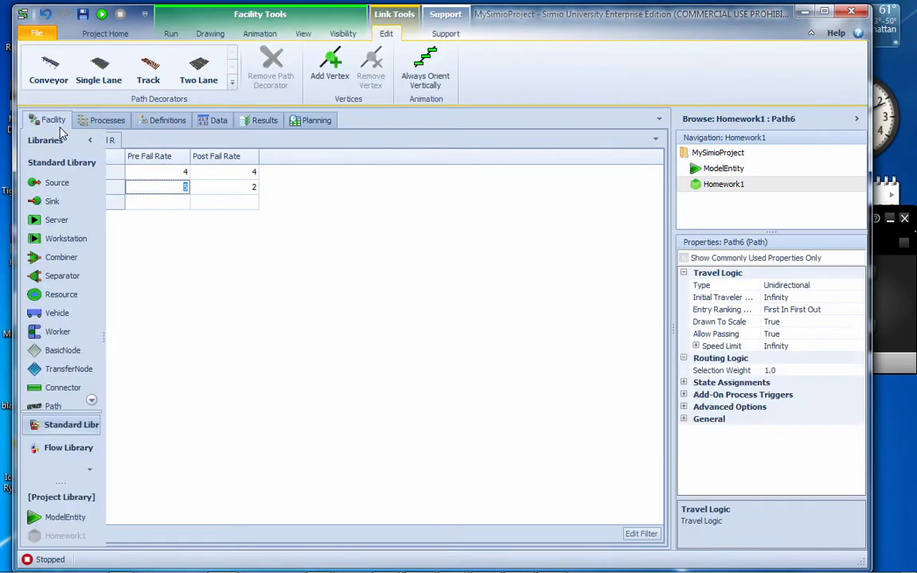
left_click(747, 170)
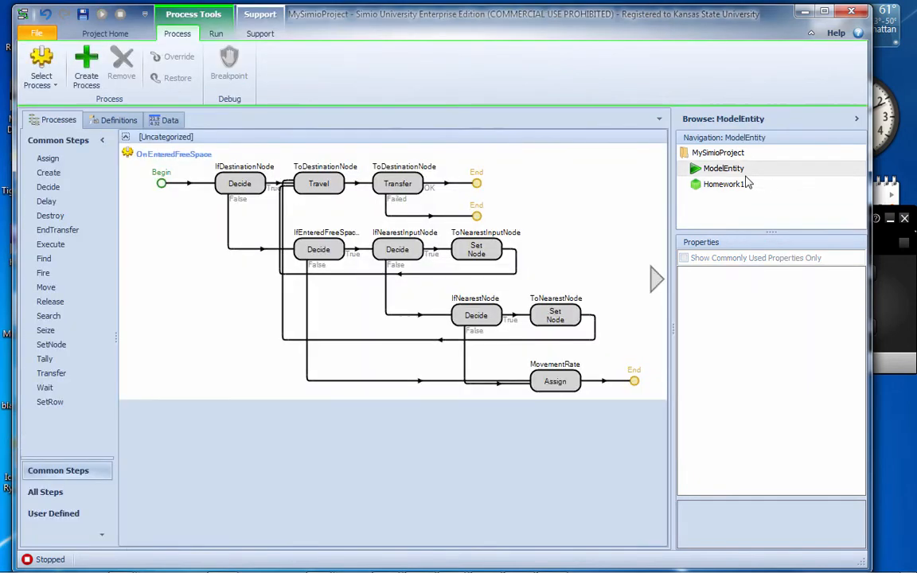
left_click(120, 119)
left_click(77, 253)
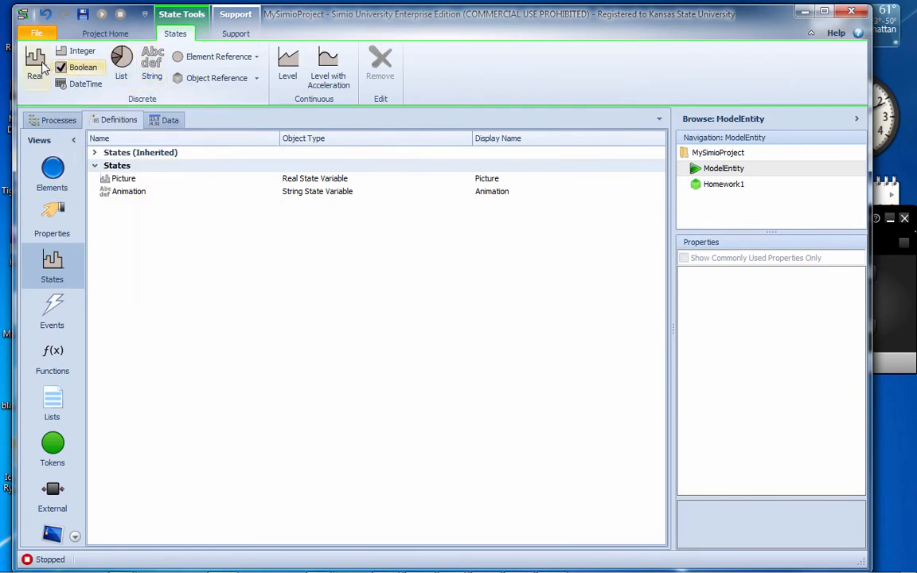
left_click(80, 53)
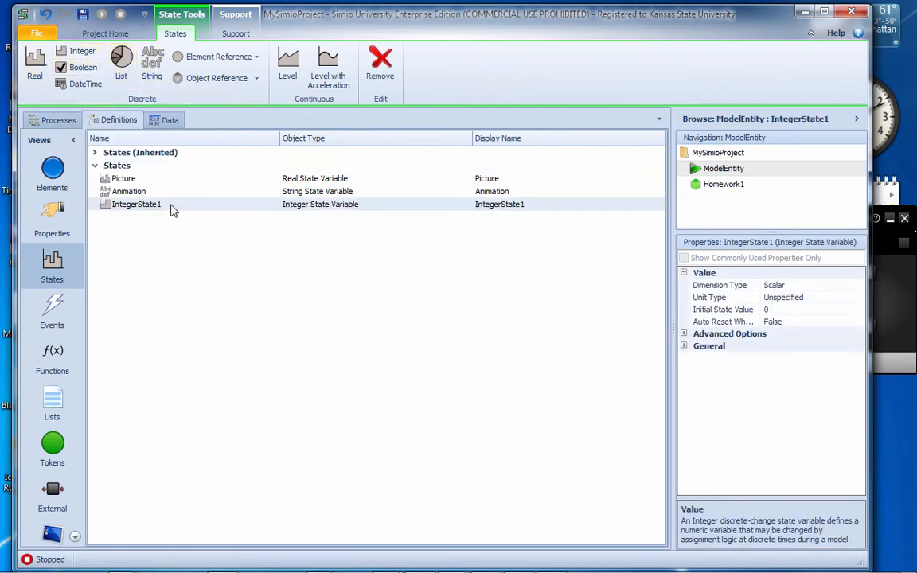
type("Mo")
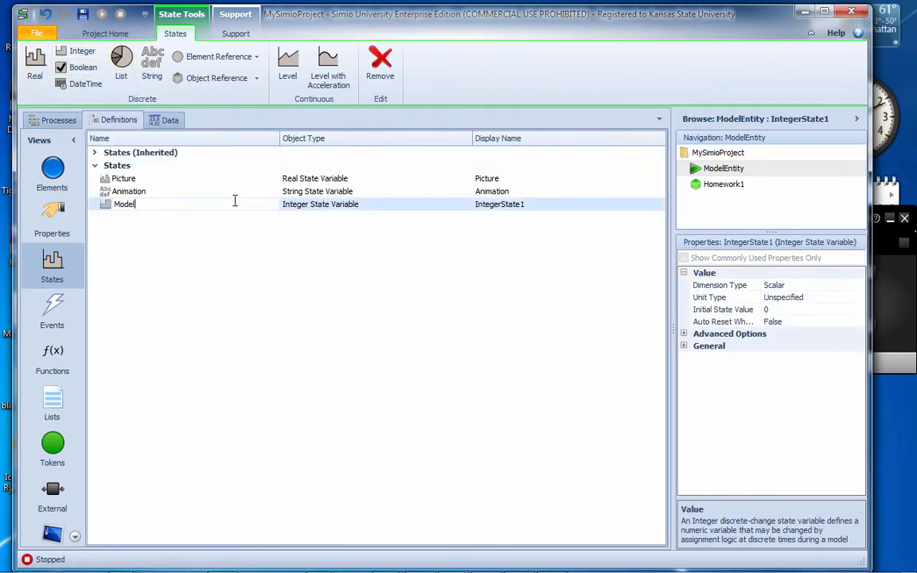
type("delType")
key("Return")
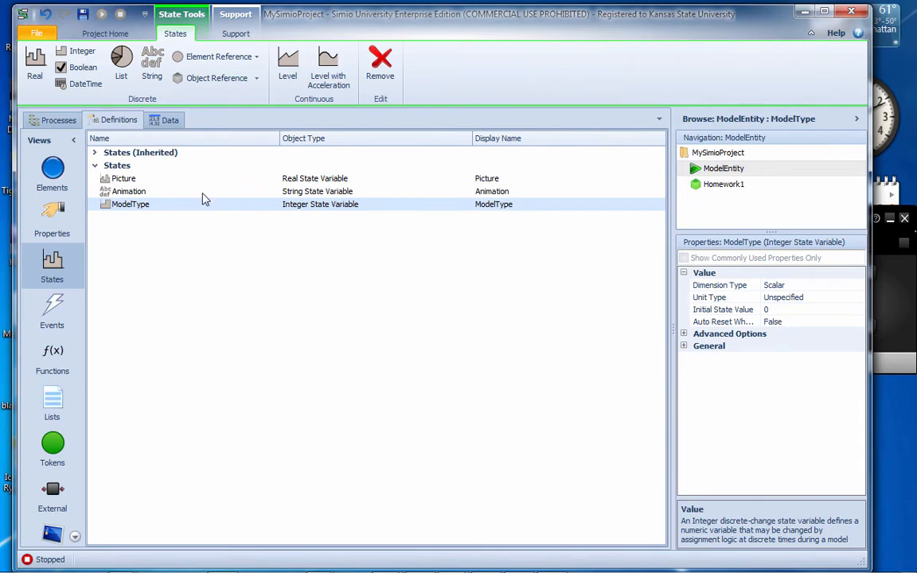
Add another discrete Integer state variable to the ModelEntity definitions and name it Status
right_click(160, 227)
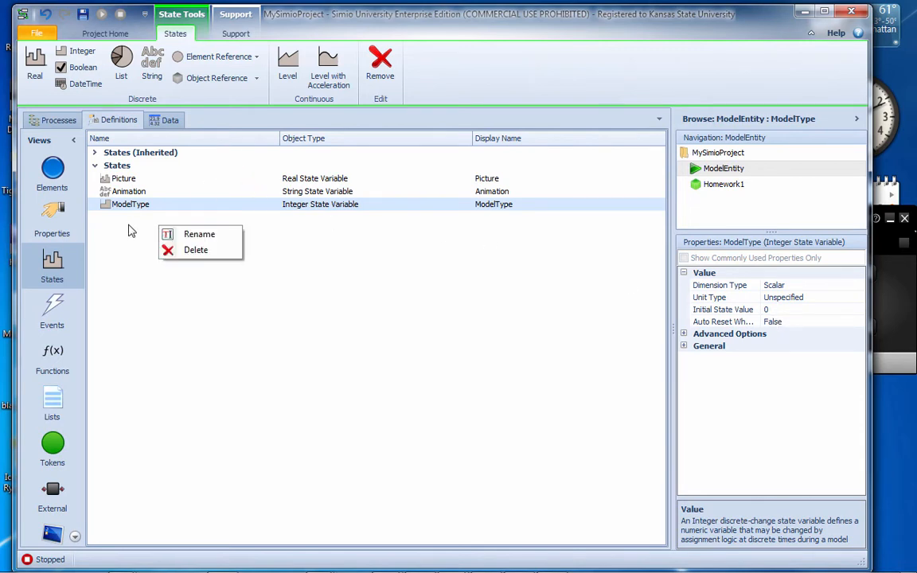
left_click(129, 227)
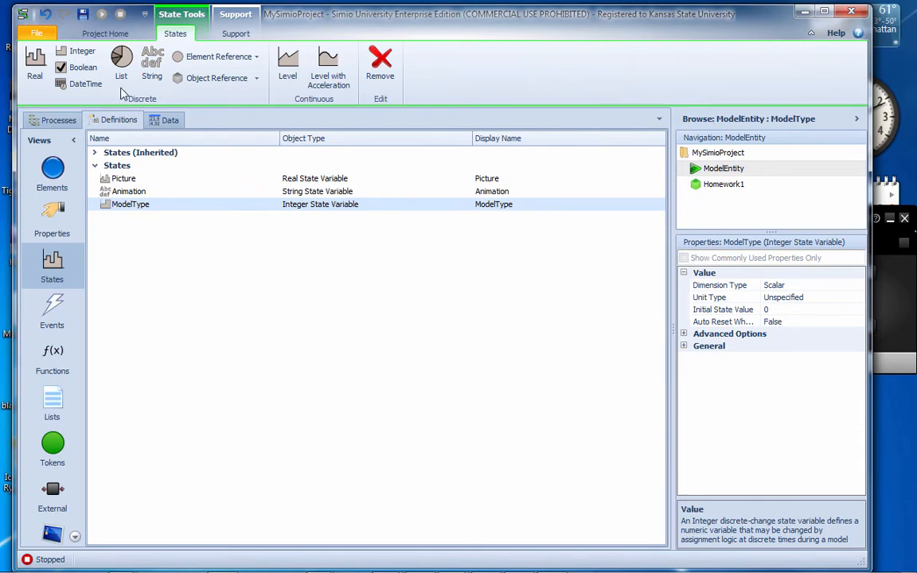
left_click(62, 57)
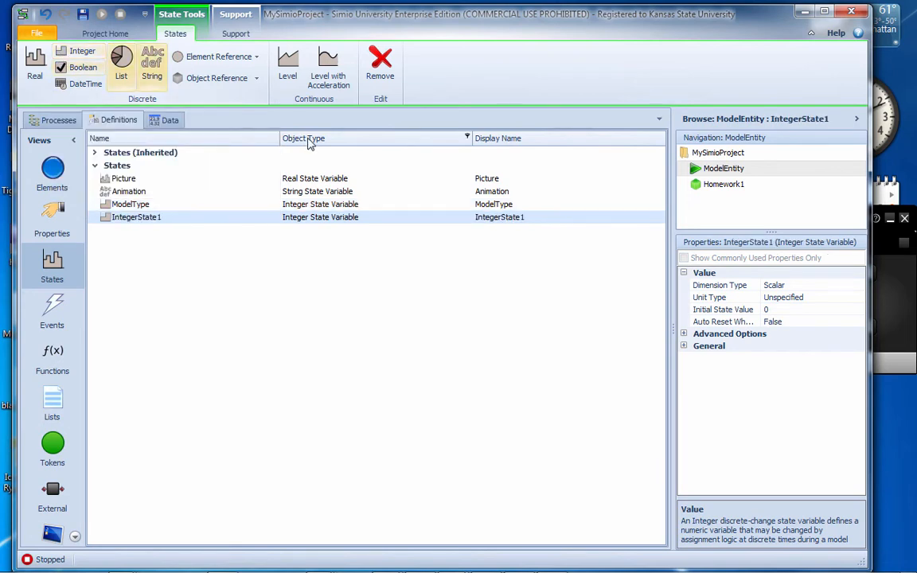
left_click(163, 217)
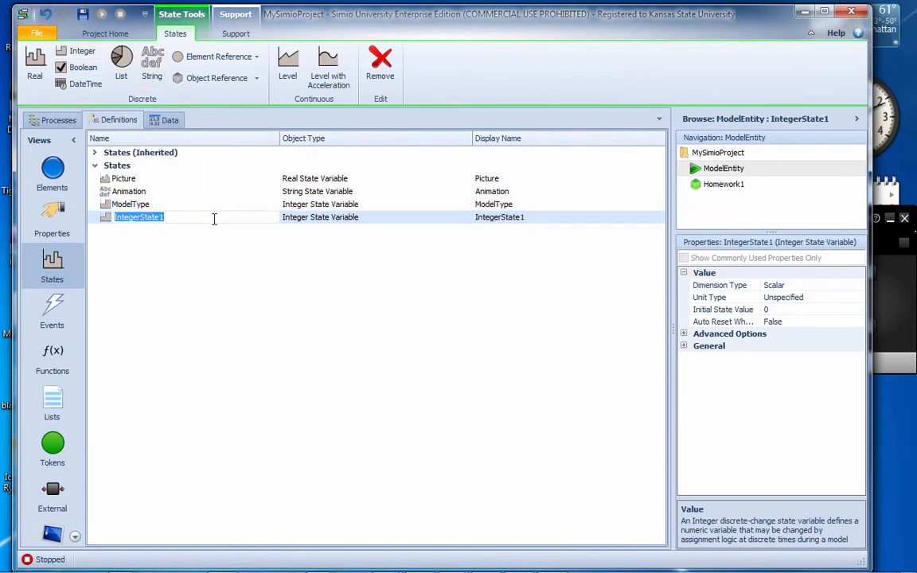
type("Sta")
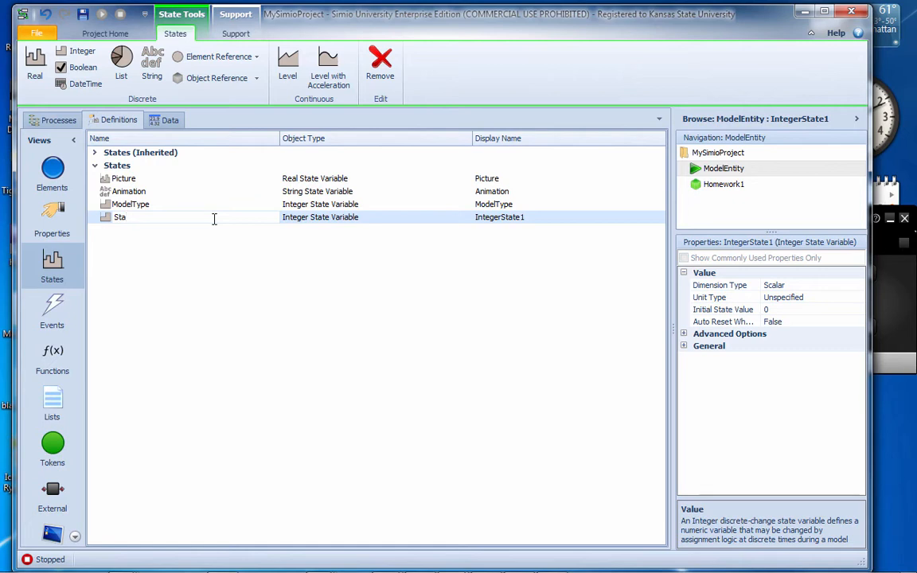
type("tus")
key("Return")
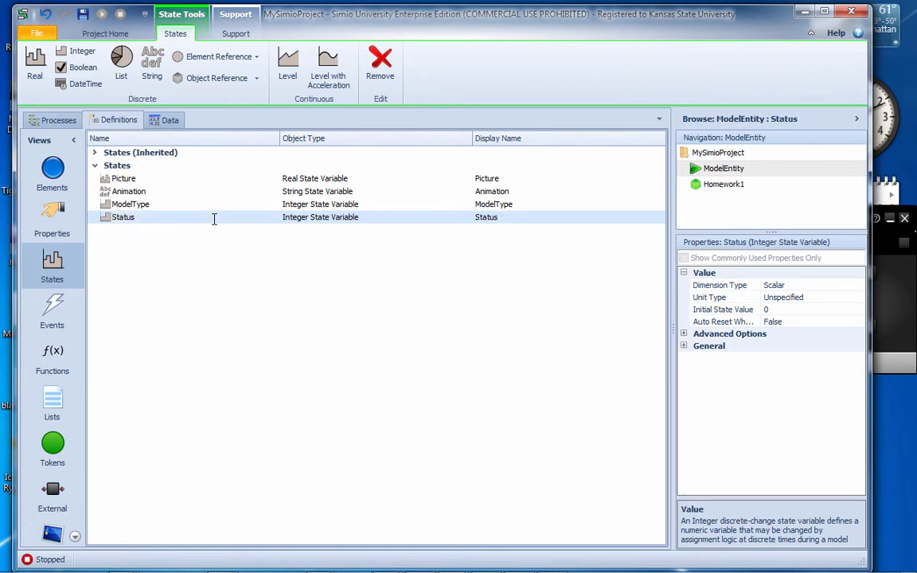
Return to the Homework1 facility model and select the path from Inspection to Repair
left_click(55, 122)
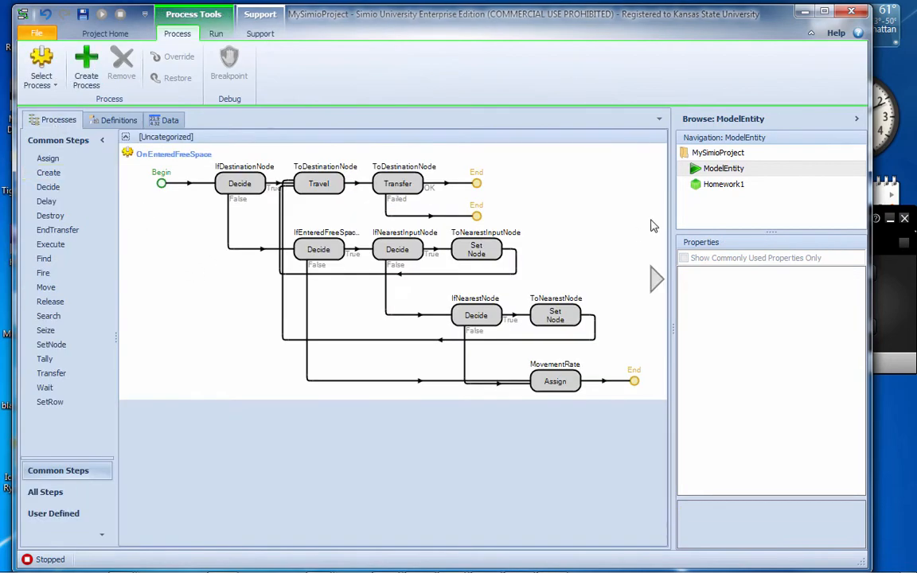
left_click(719, 184)
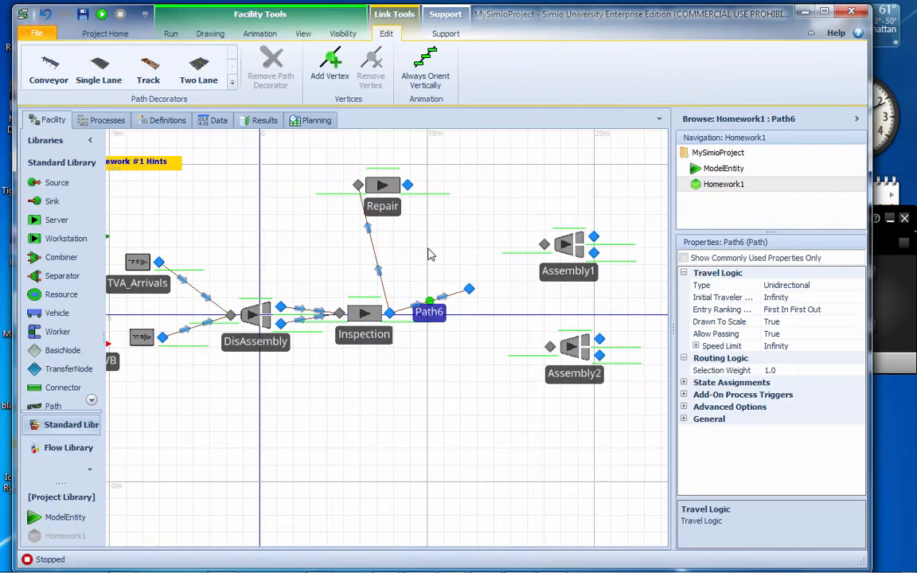
left_click(200, 276)
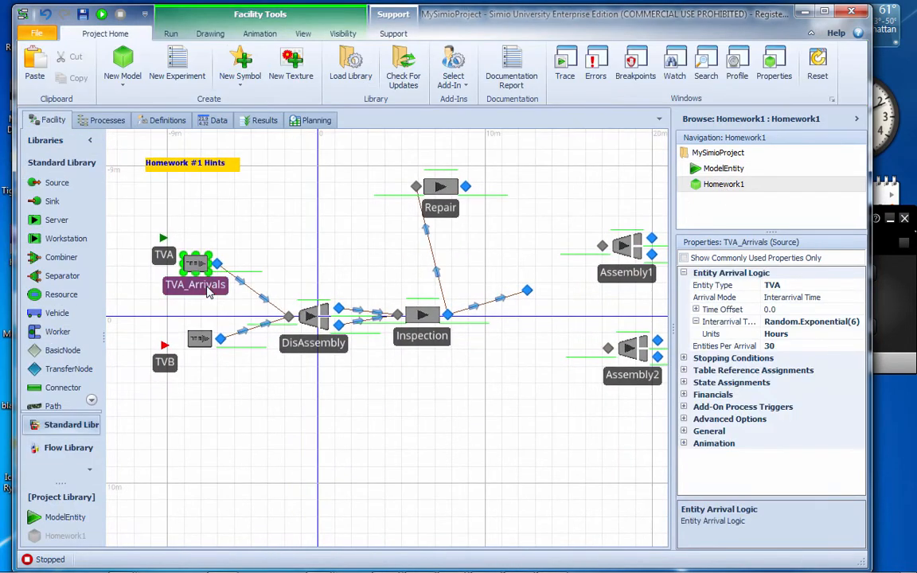
left_click_drag(402, 363, 303, 376)
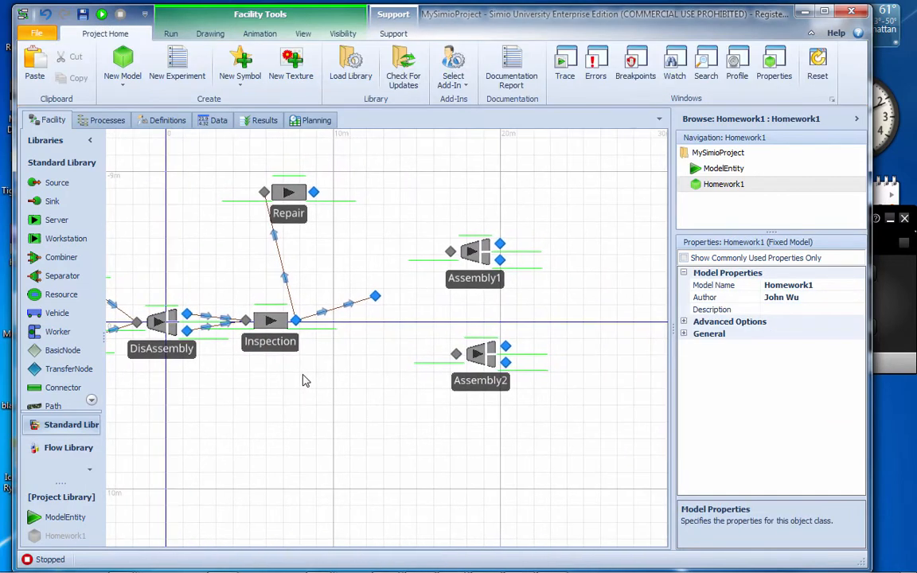
left_click(331, 316)
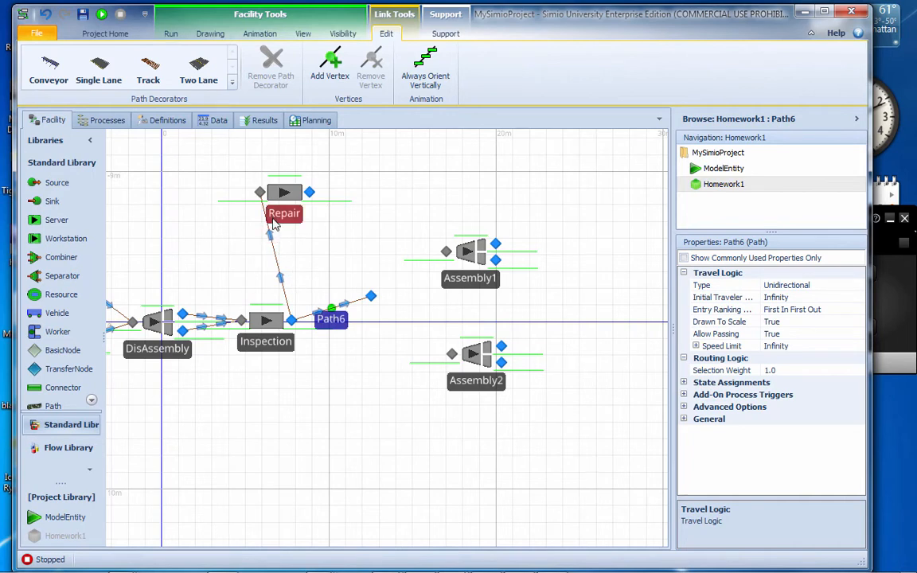
left_click(270, 247)
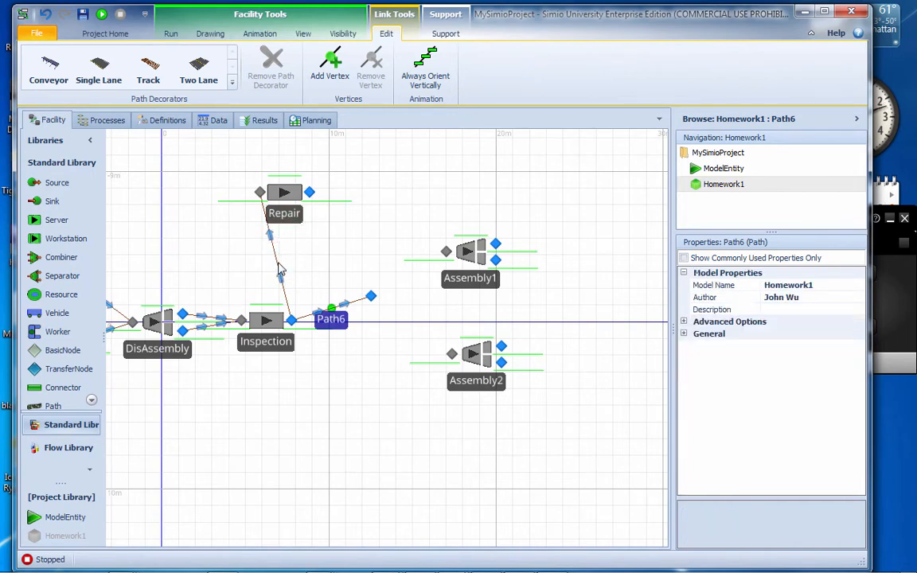
Set the selection weight of the Inspection-to-Repair path to FailR.PreFailRate[ModelEntity.ModelType]
left_click(818, 370)
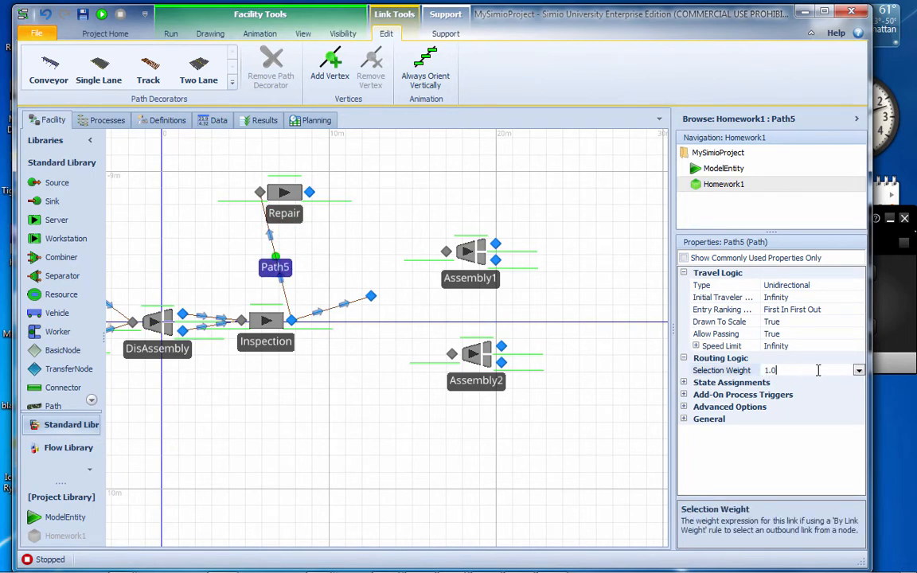
left_click(859, 370)
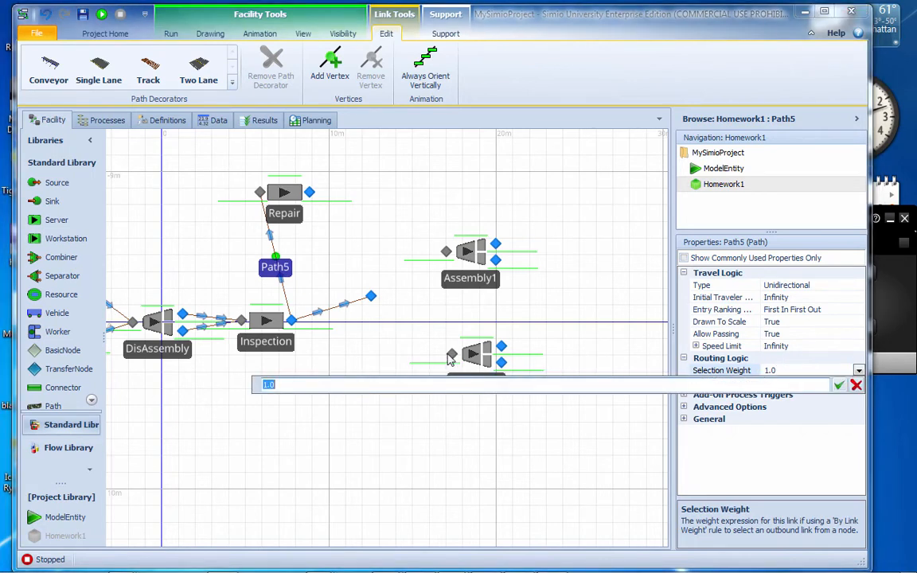
type("Fa")
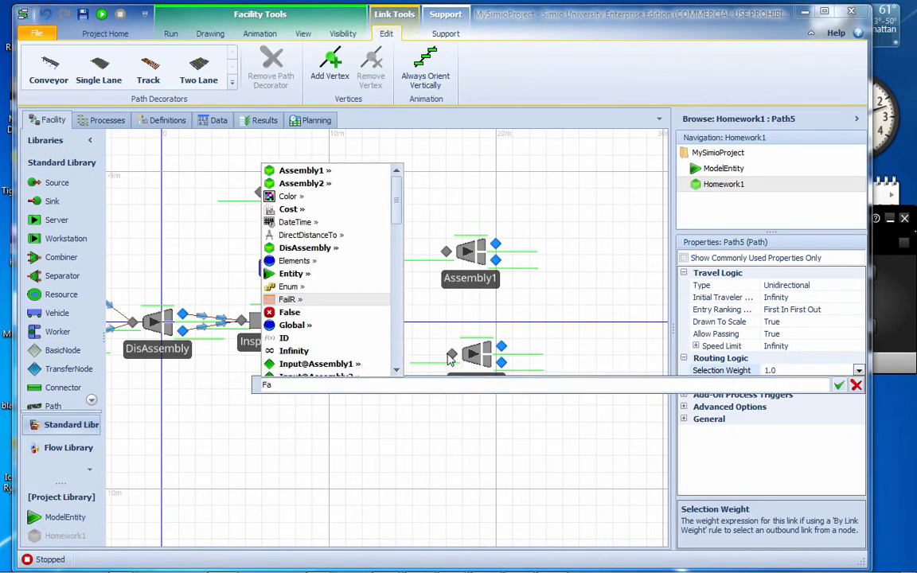
type("ilR.")
key("Down")
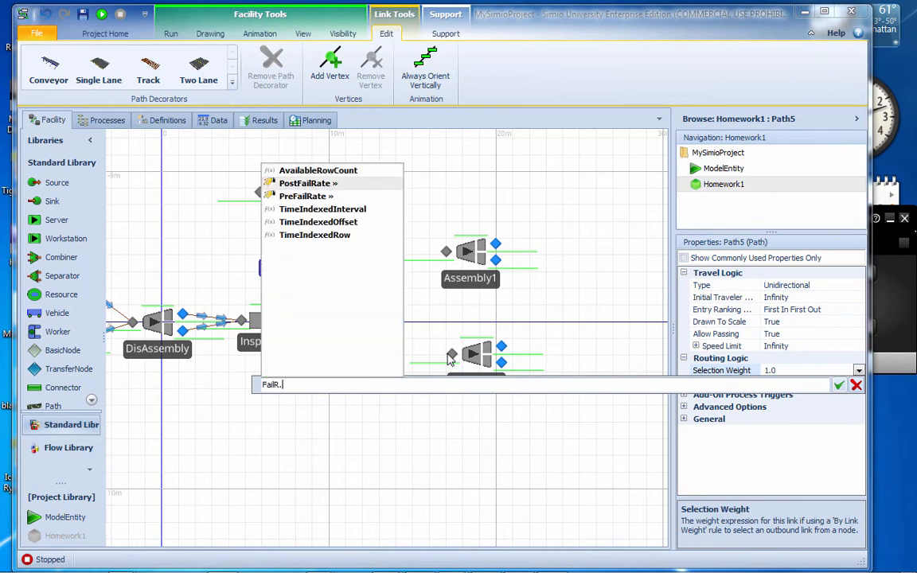
key("Down")
key("Return")
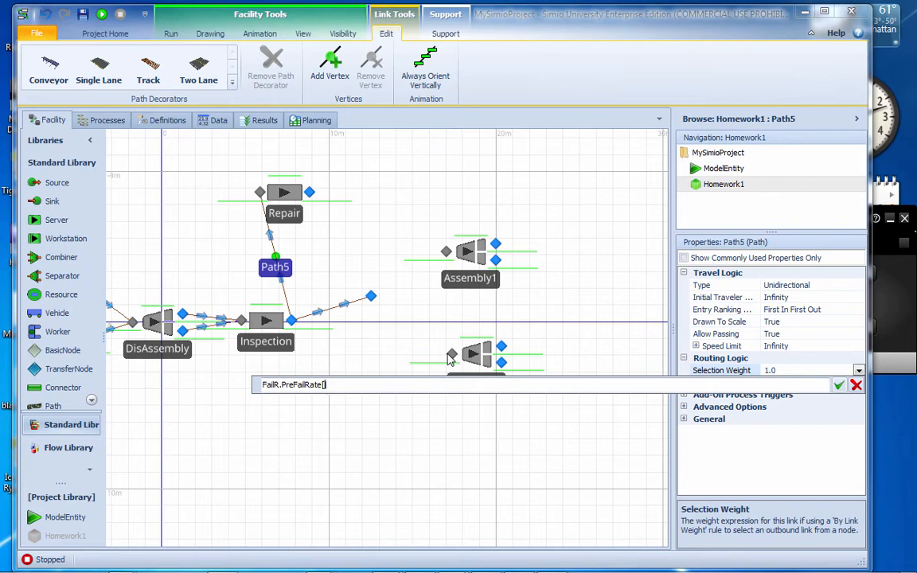
type("[Mo")
type("delEntity")
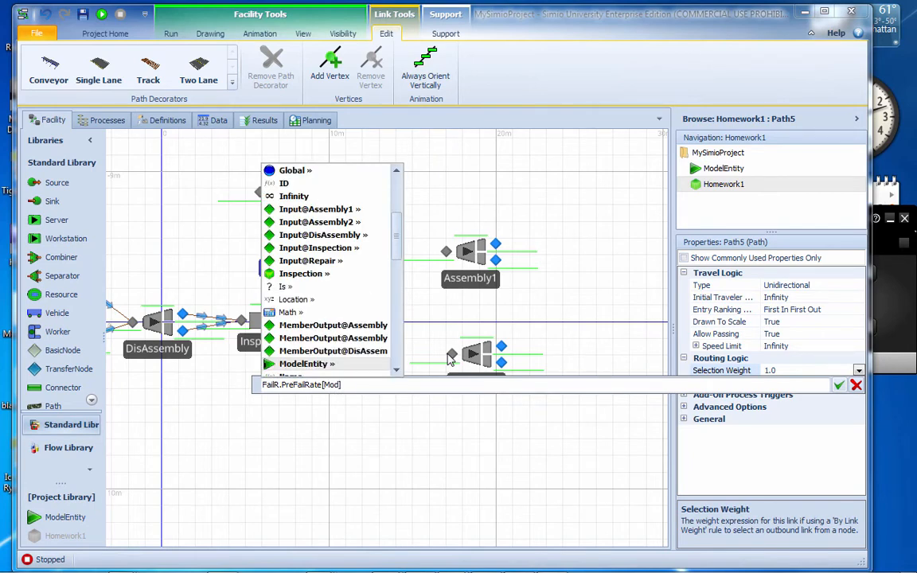
type(".")
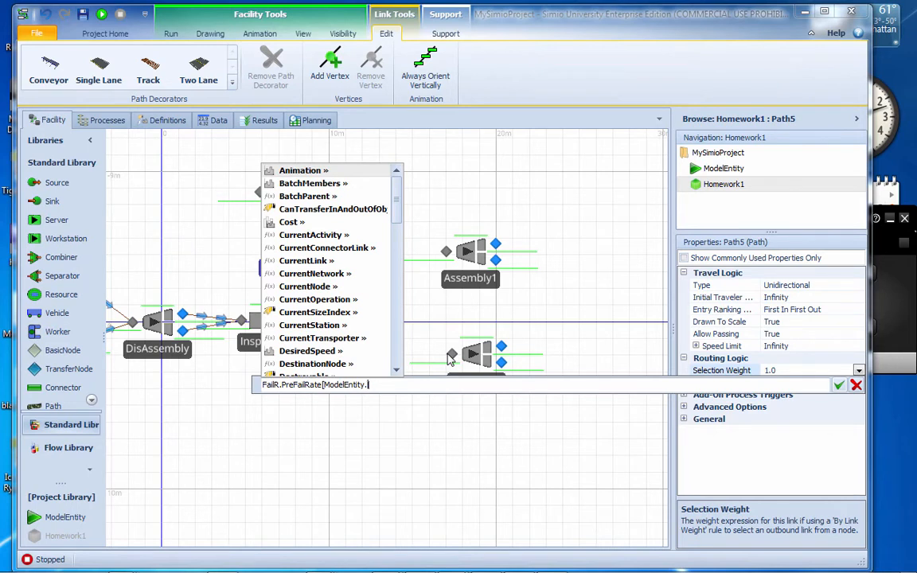
type("Mod")
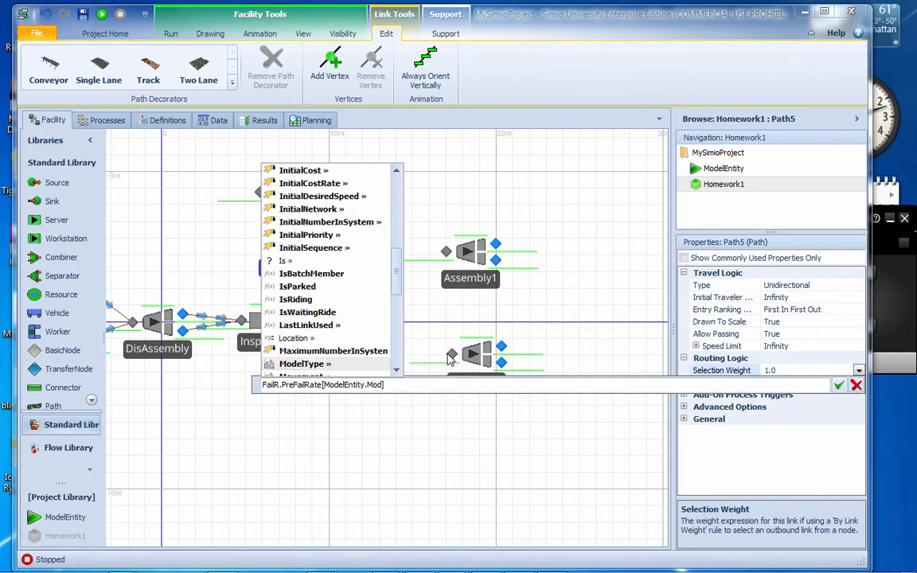
key("Tab")
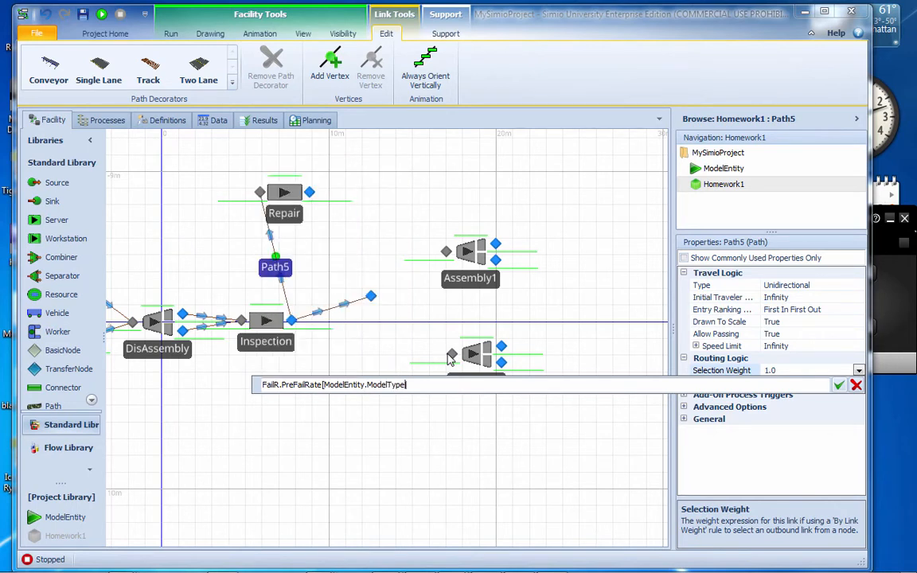
type("]")
left_click(839, 384)
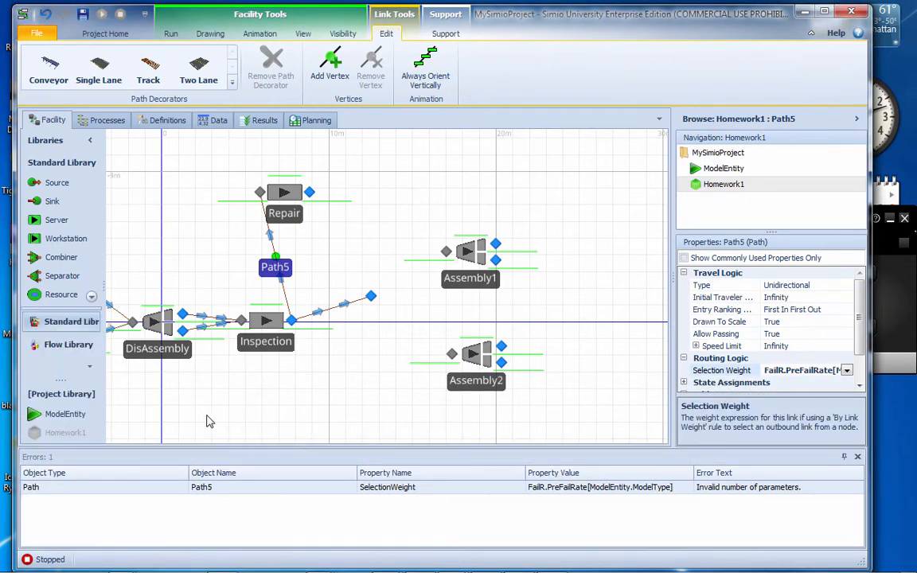
Change the Inspection-to-Repair path's selection weight to the two-index expression FailR[ModelEntity.ModelType, ModelEntity.Status]
left_click_drag(207, 421, 322, 420)
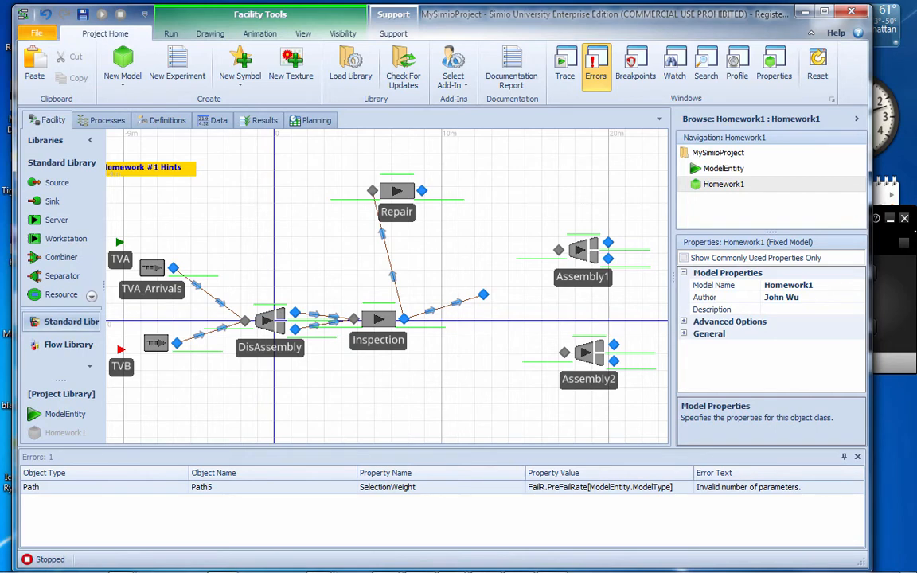
double_click(334, 487)
left_click(403, 390)
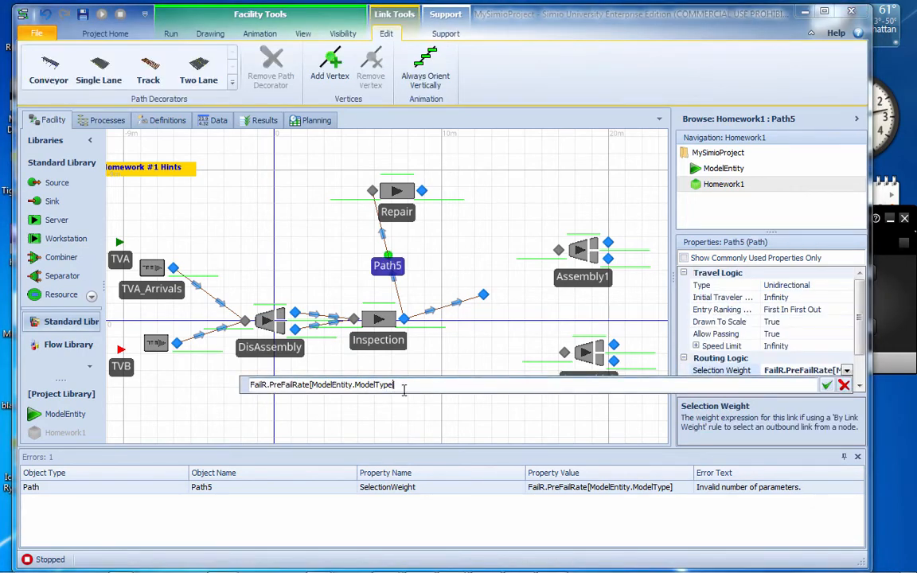
type(", Mo")
key("Down")
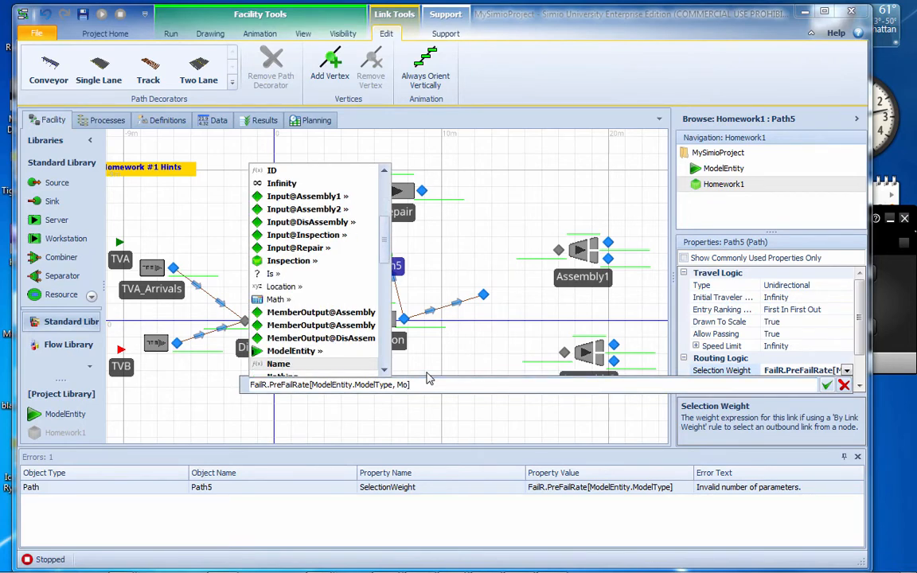
key("Up")
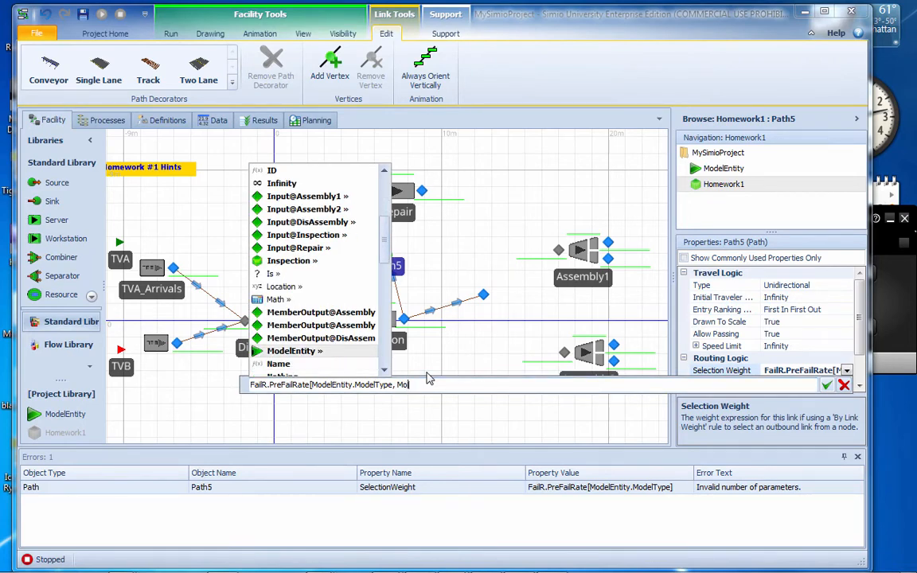
key("Return")
type(".S")
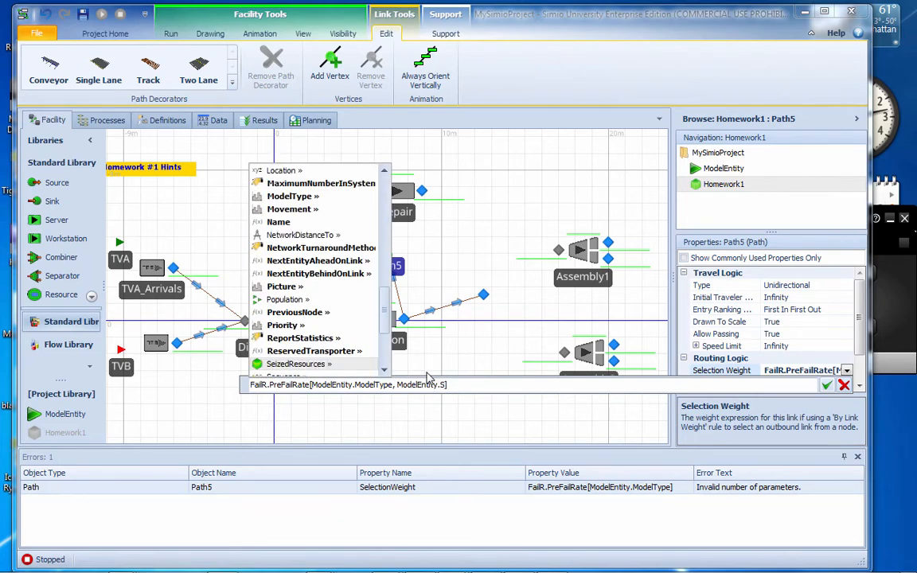
type("t")
key("Return")
key("Return")
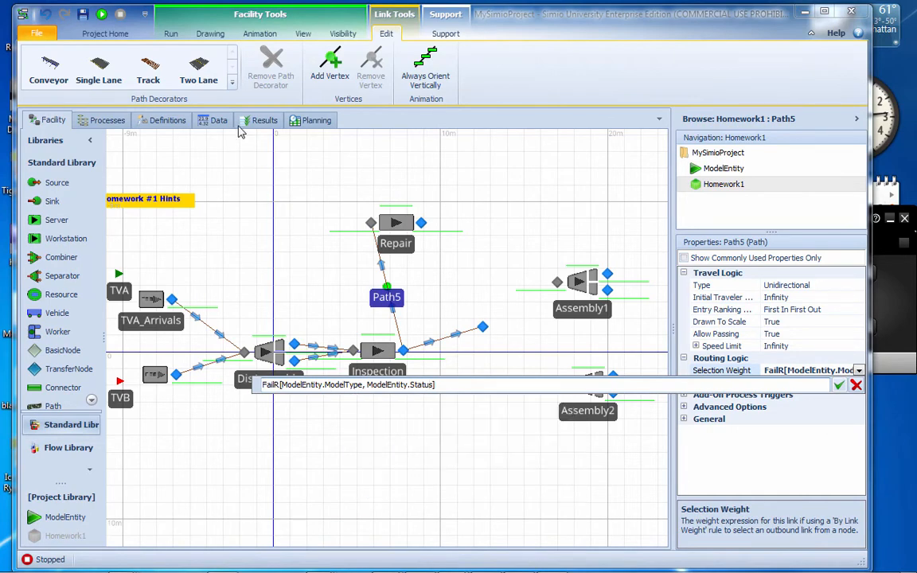
left_click(839, 386)
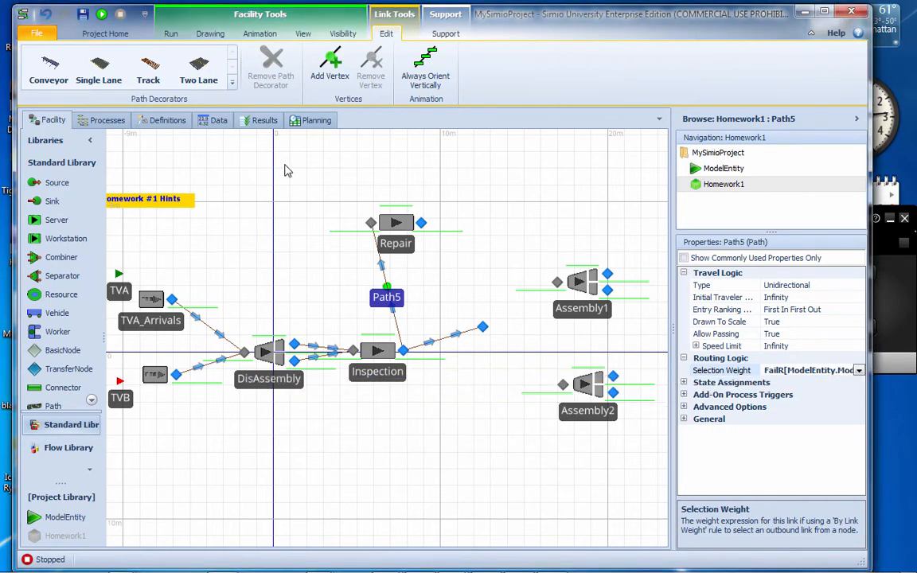
Check the FailR table, then add a Before Exiting state assignment row to the TVA_Arrivals source
left_click(217, 119)
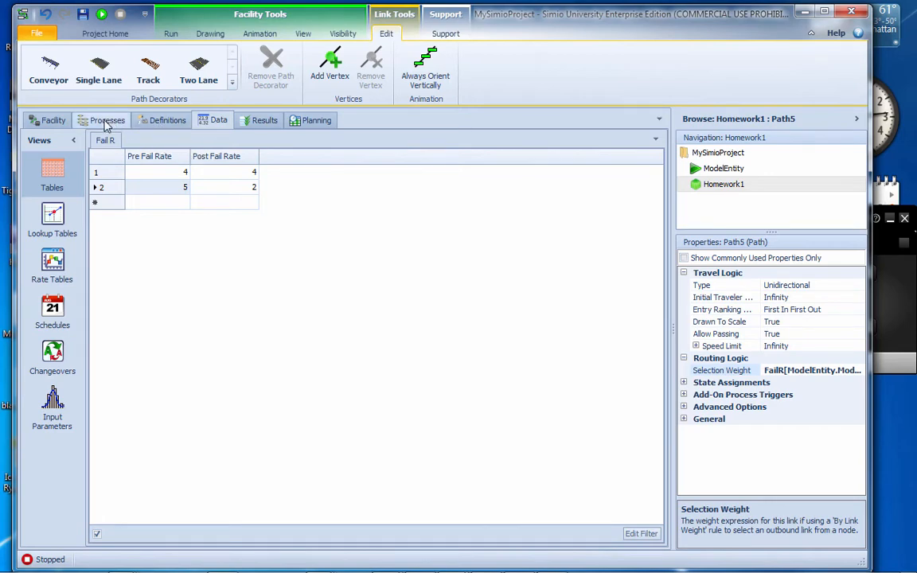
left_click(49, 120)
left_click(147, 296)
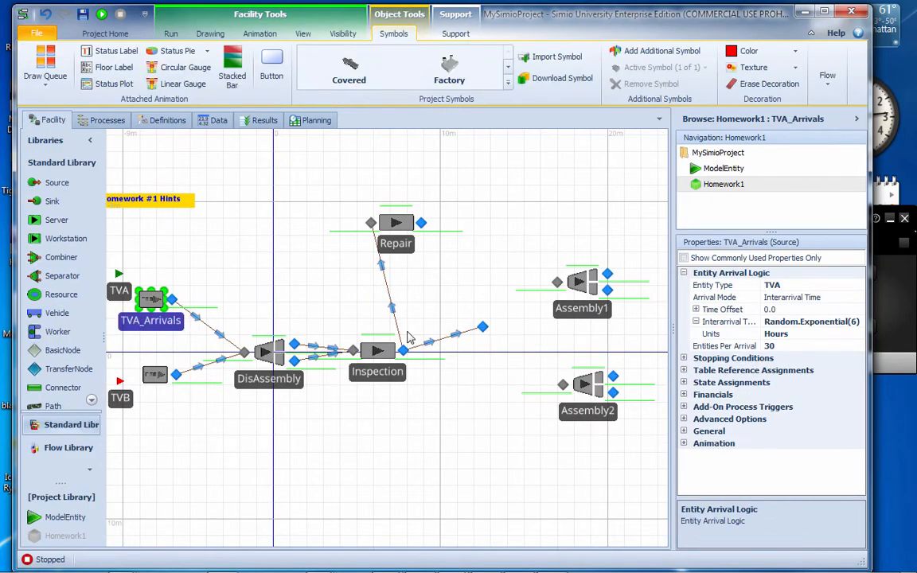
left_click(683, 383)
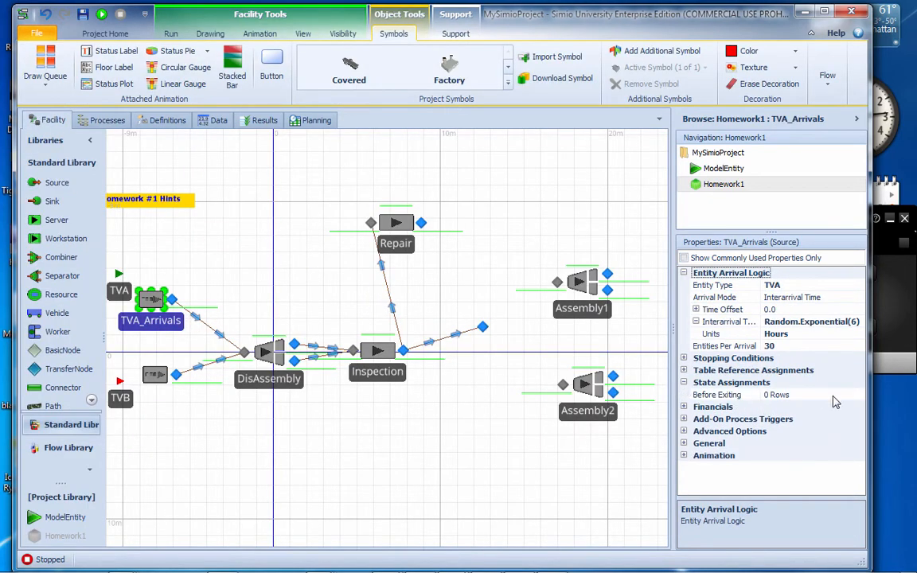
left_click(858, 397)
left_click(858, 396)
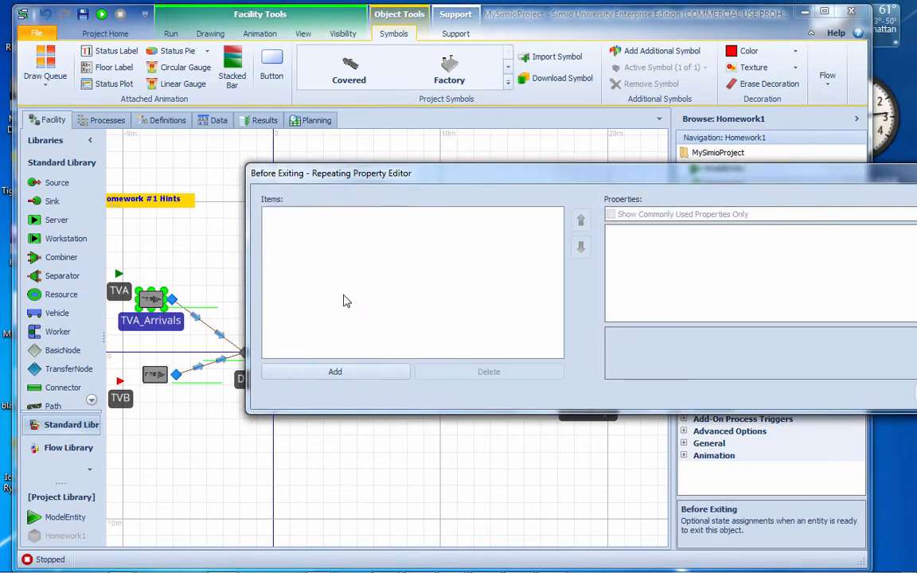
left_click(360, 372)
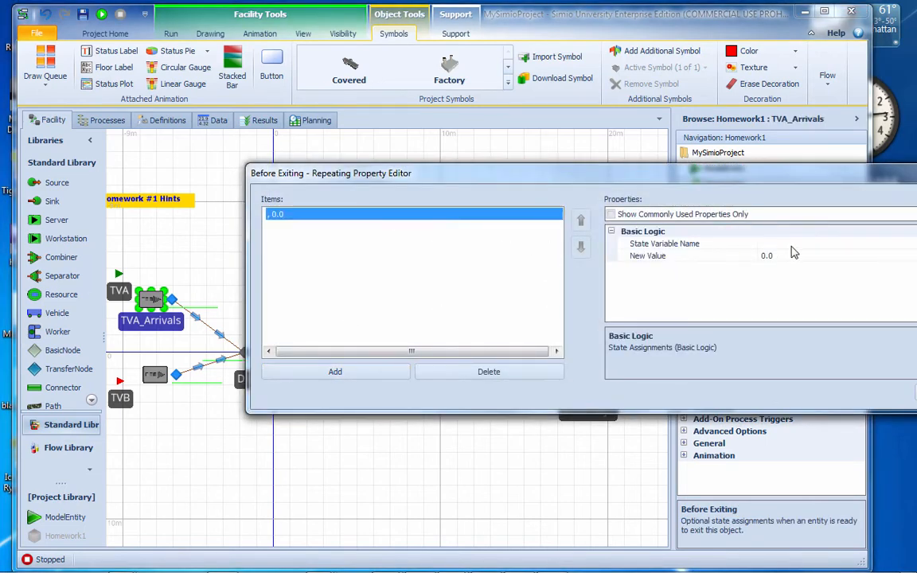
Make the TVA_Arrivals assignment set ModelEntity.ModelType to 1
left_click(693, 243)
left_click_drag(850, 180, 656, 182)
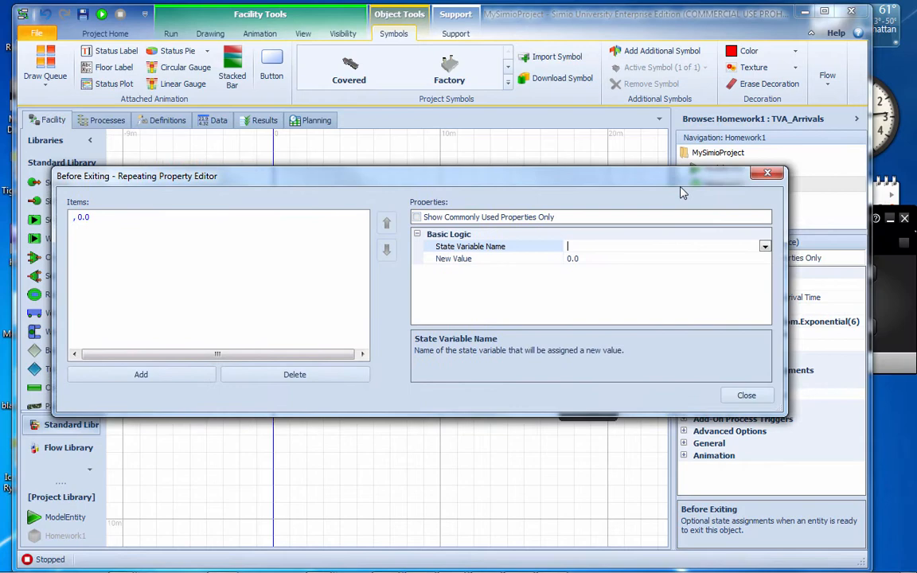
left_click(764, 246)
left_click_drag(766, 288, 763, 353)
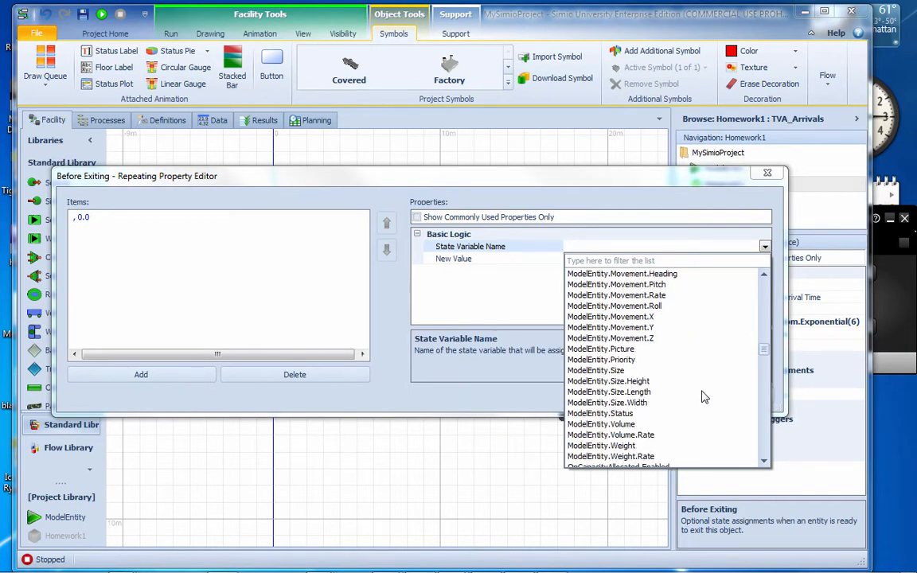
scroll(630, 350, "up", 3)
left_click(642, 329)
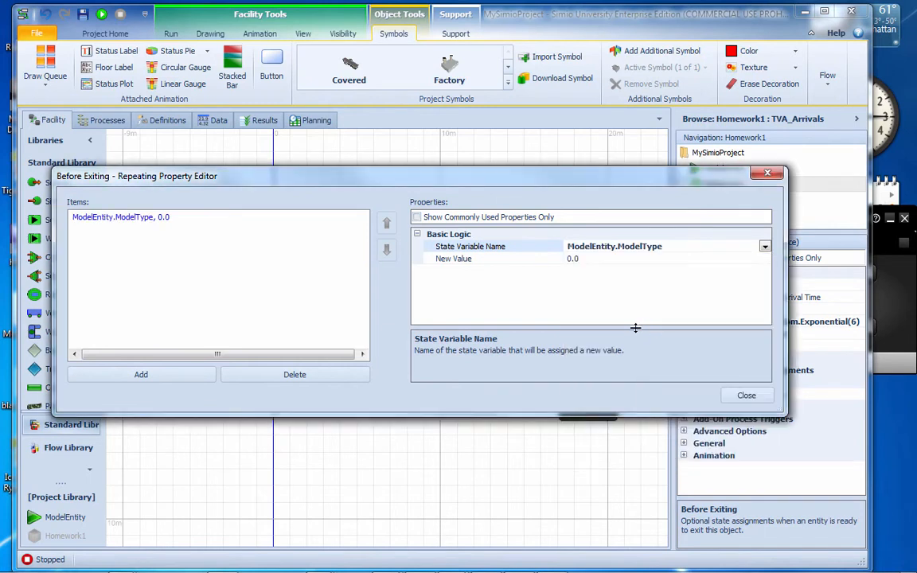
left_click(551, 259)
type("1")
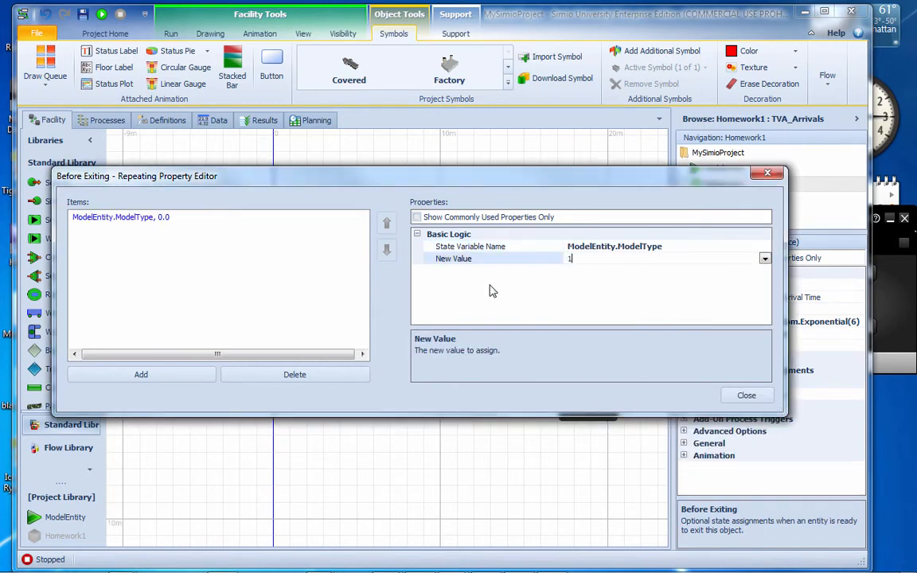
Add a second Before Exiting assignment on TVA_Arrivals that sets ModelEntity.Status to 1, and close the editor
left_click(141, 375)
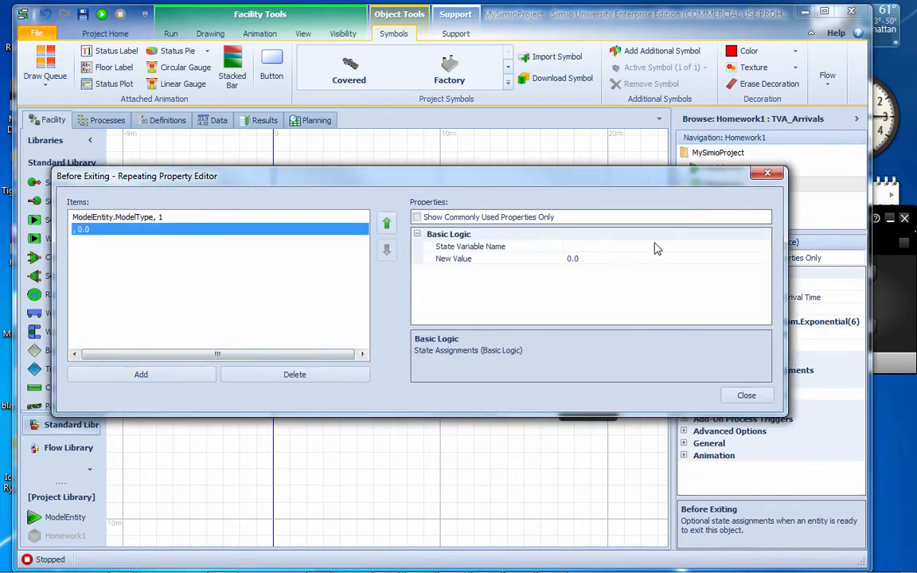
left_click(725, 246)
left_click(765, 247)
left_click_drag(765, 294, 763, 373)
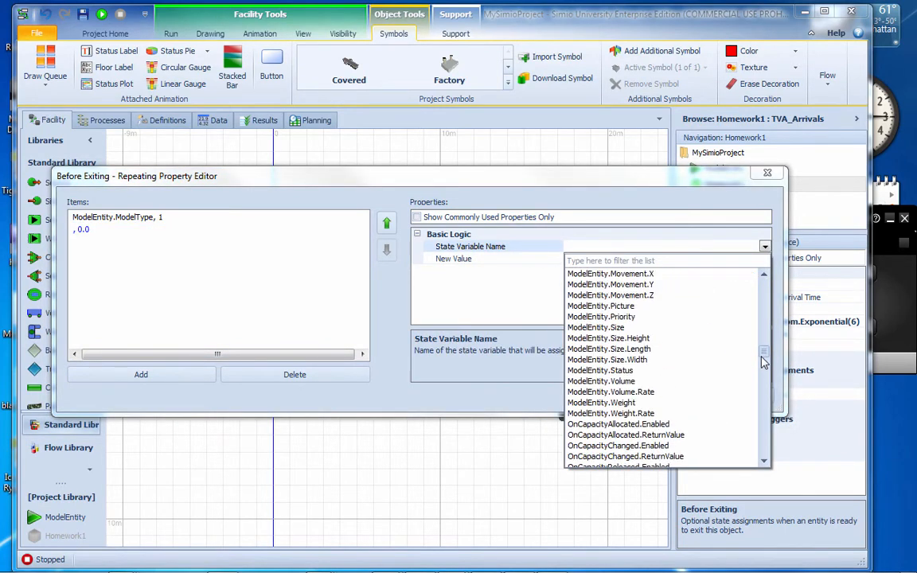
left_click(600, 352)
left_click(598, 258)
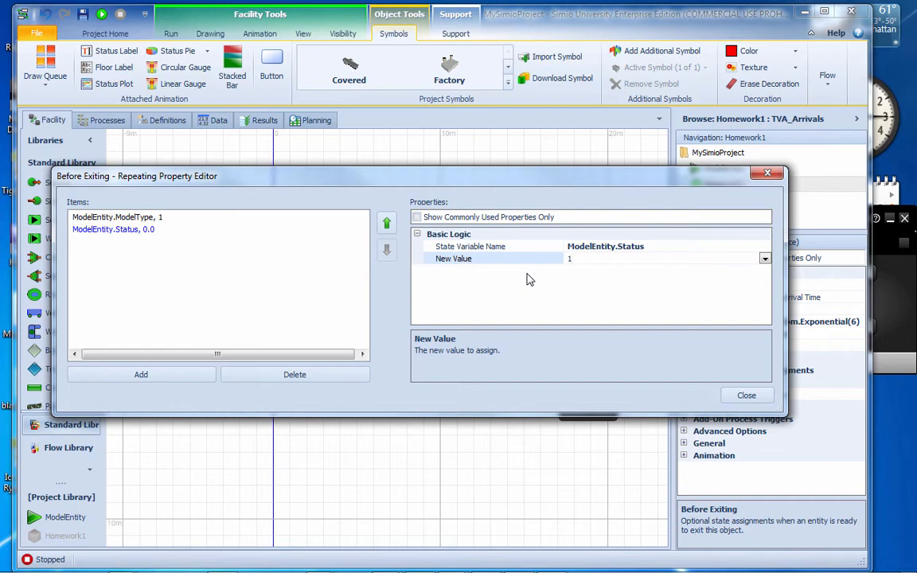
left_click(746, 395)
Add a Before Exiting state assignment row to the TVB_Arrivals source
left_click(156, 381)
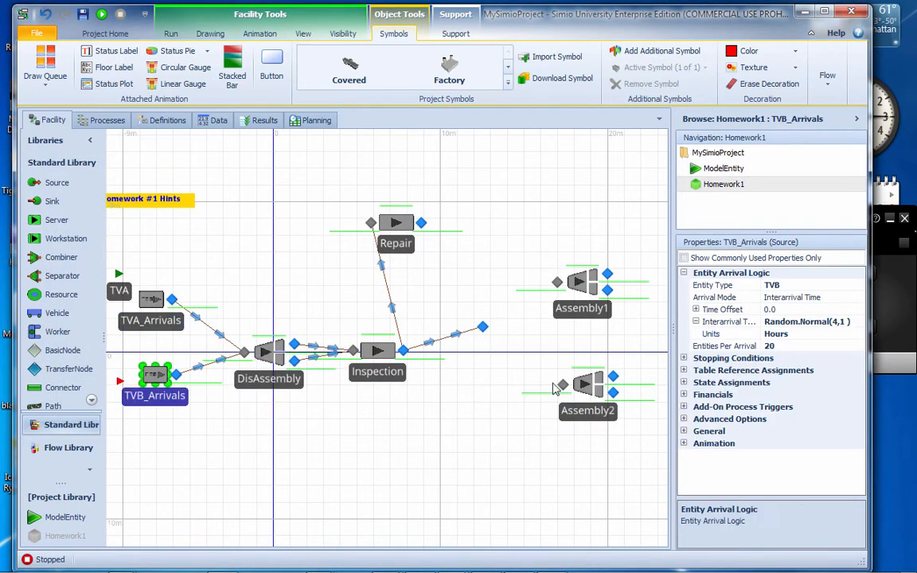
left_click(684, 383)
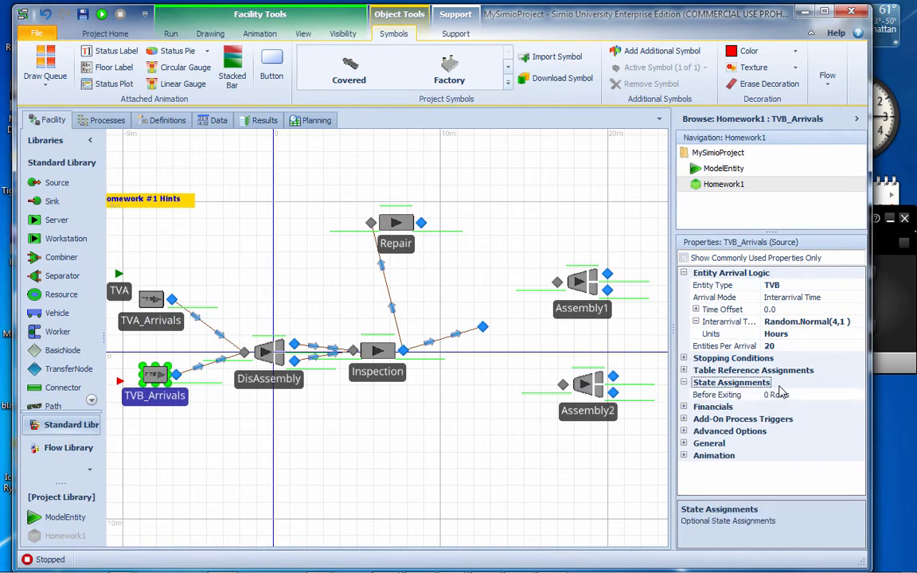
left_click(857, 395)
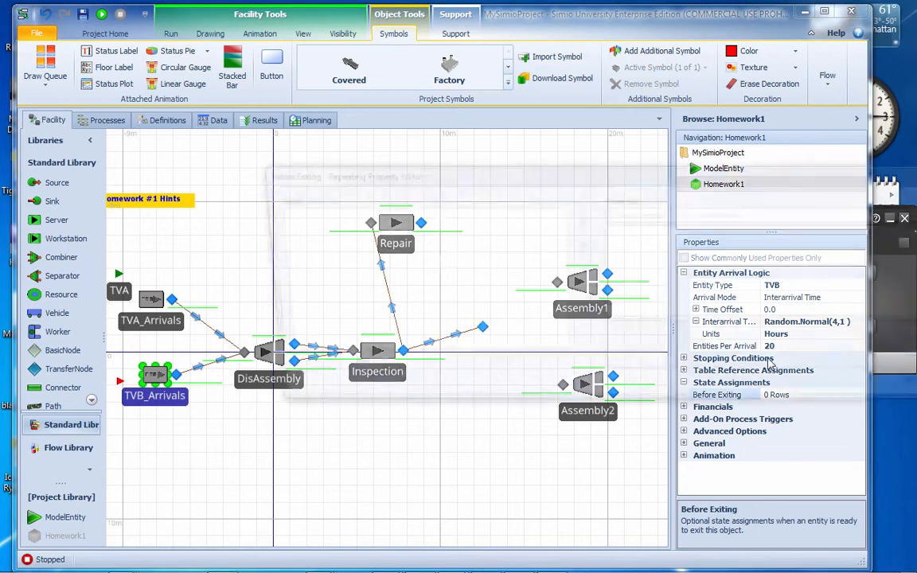
left_click(362, 373)
left_click_drag(608, 173, 403, 179)
Make the TVB_Arrivals assignment target ModelEntity.ModelType with a new value of 1
left_click(734, 249)
left_click(756, 250)
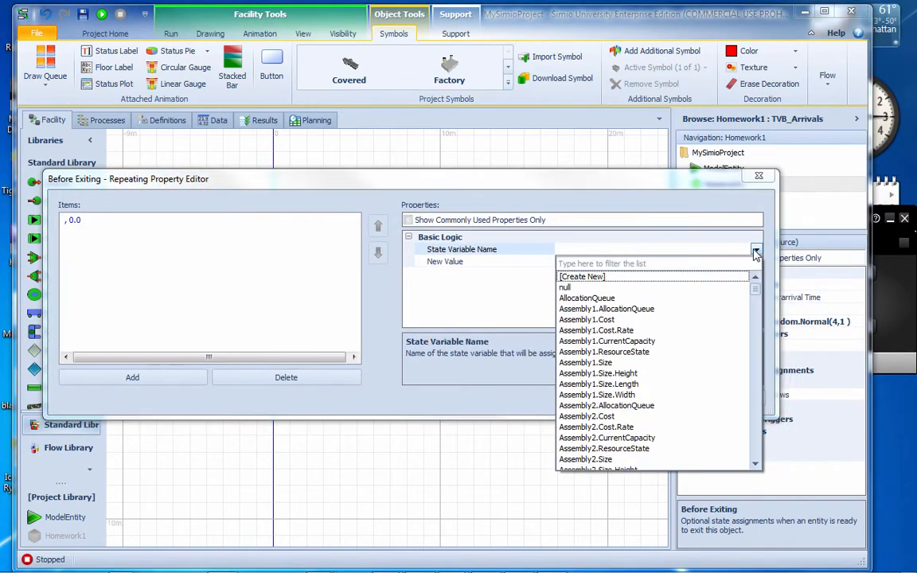
scroll(755, 253, "down", 10)
scroll(756, 253, "down", 15)
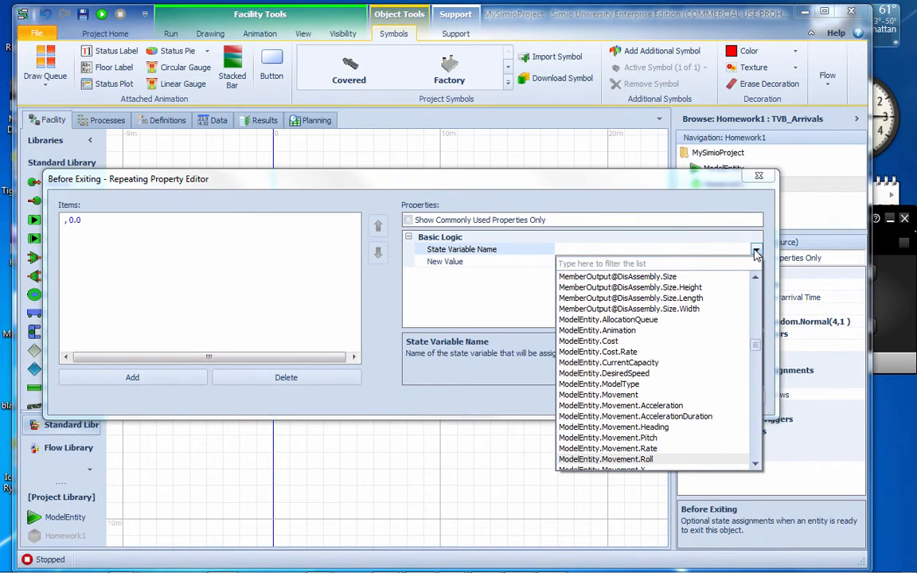
scroll(755, 253, "down", 4)
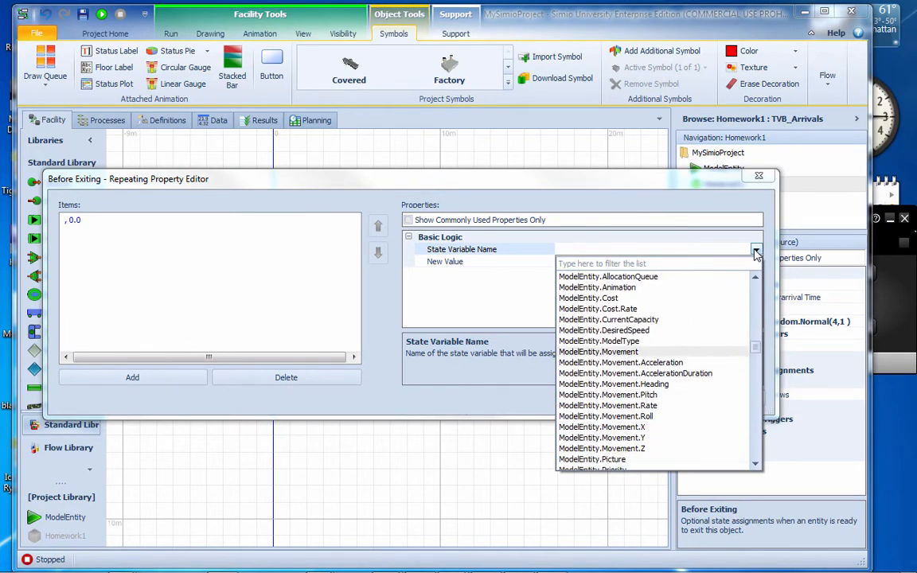
key("Up")
key("Return")
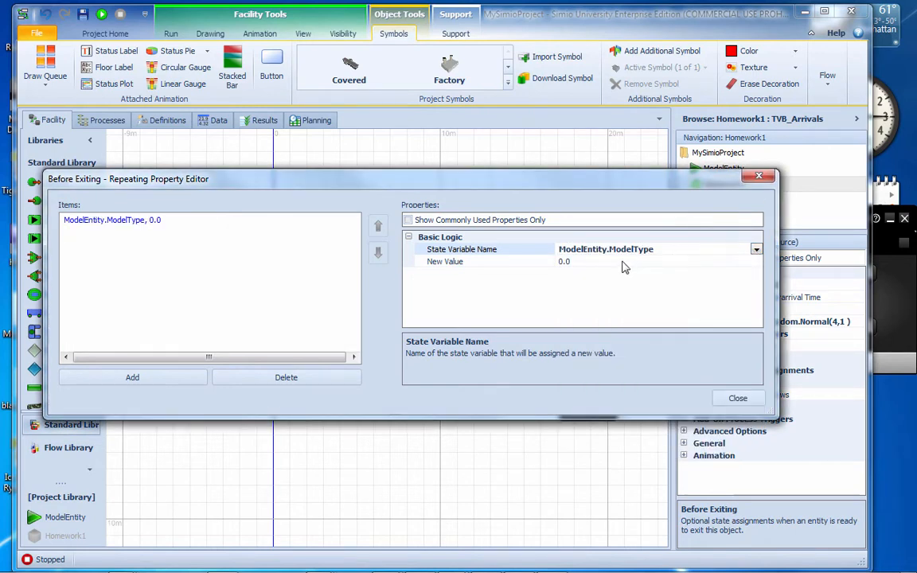
left_click(593, 261)
type("1")
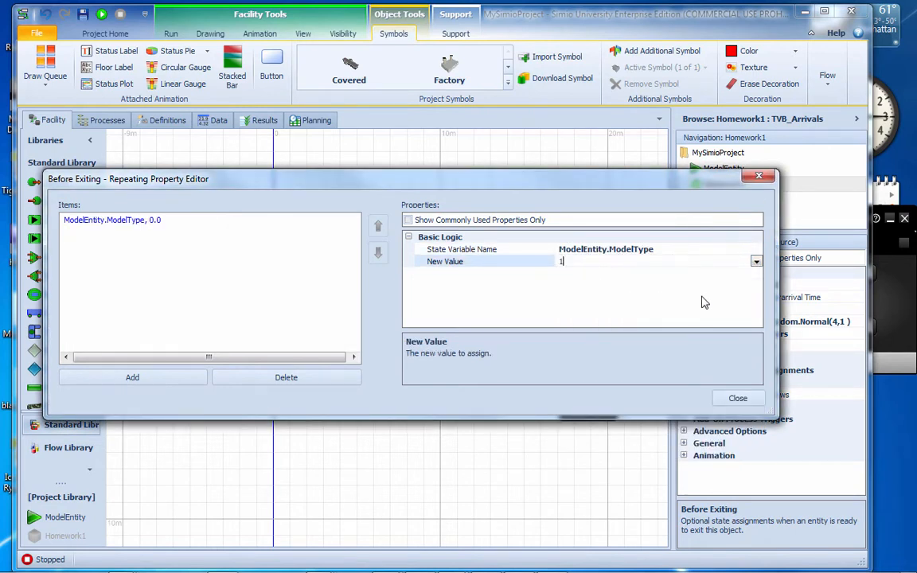
Add a second Before Exiting assignment on TVB_Arrivals that sets ModelEntity.Status to 1
left_click(187, 381)
left_click(615, 249)
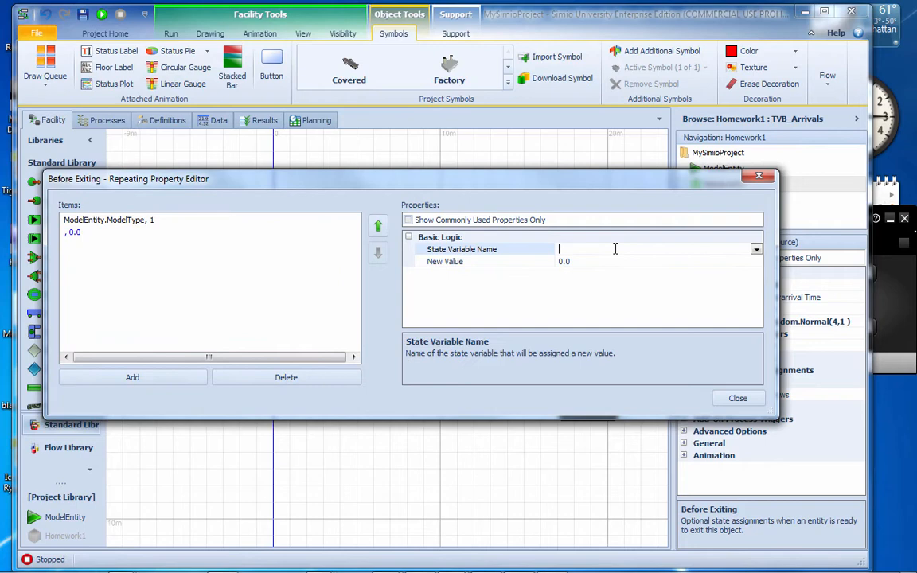
left_click(757, 249)
left_click_drag(757, 282, 758, 374)
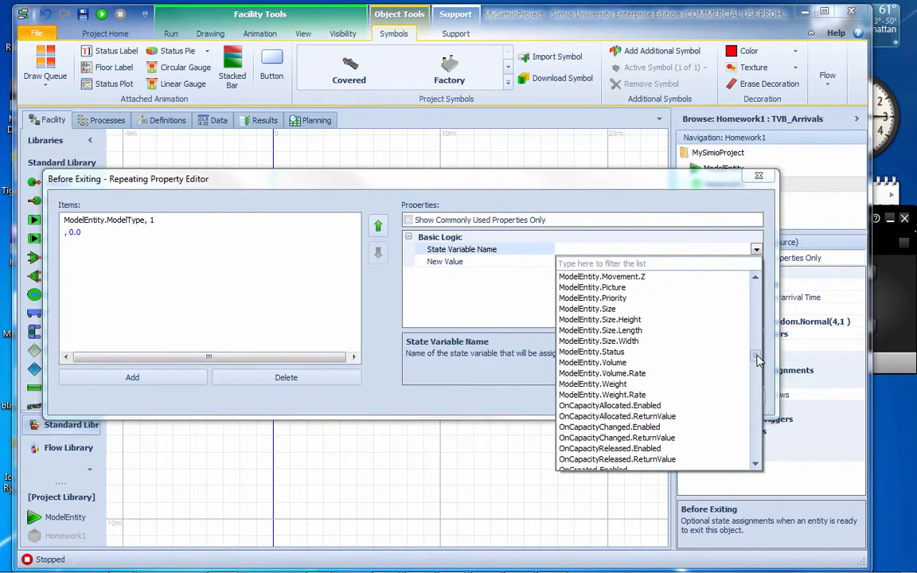
left_click(637, 359)
left_click(538, 261)
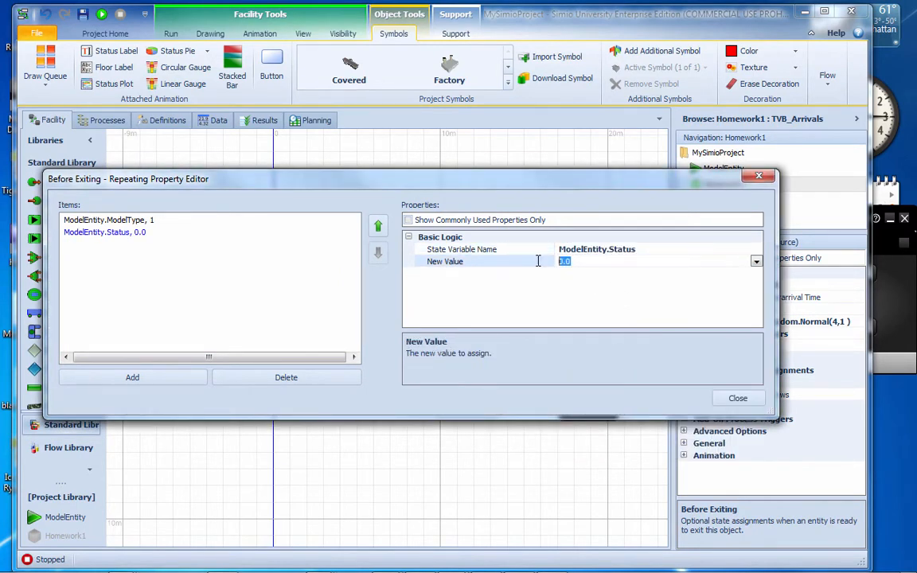
type("1")
Change the new value of the TVB_Arrivals ModelEntity.ModelType assignment to 2 and close the editor
left_click(151, 220)
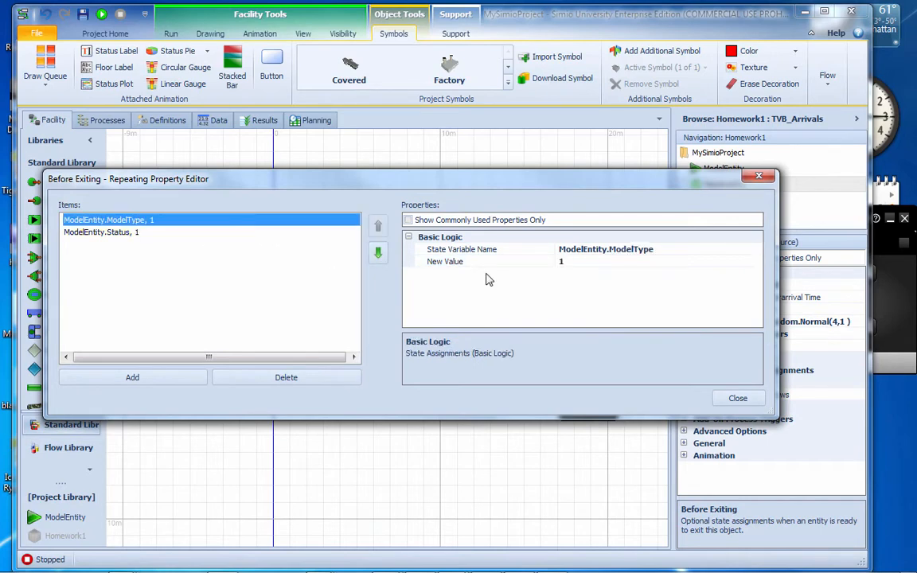
left_click(549, 261)
type("2")
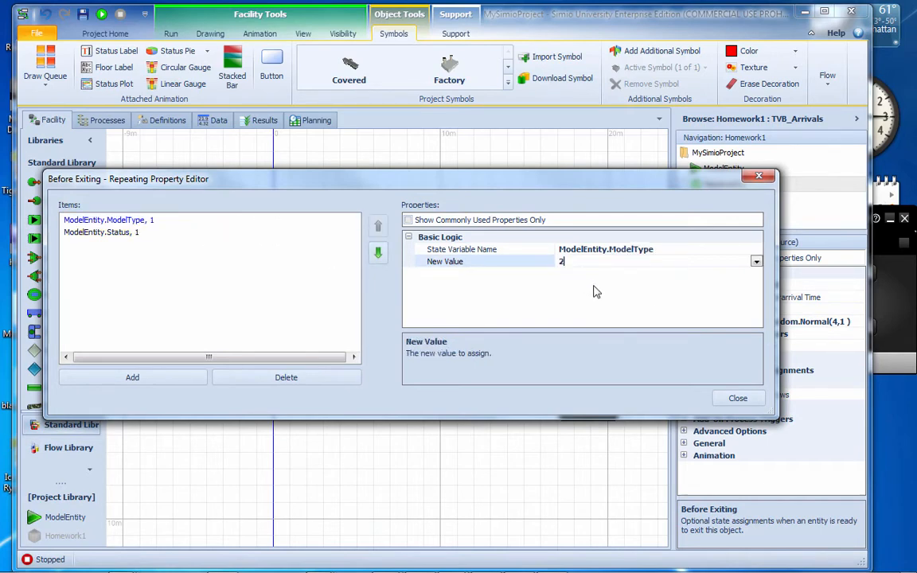
left_click(737, 397)
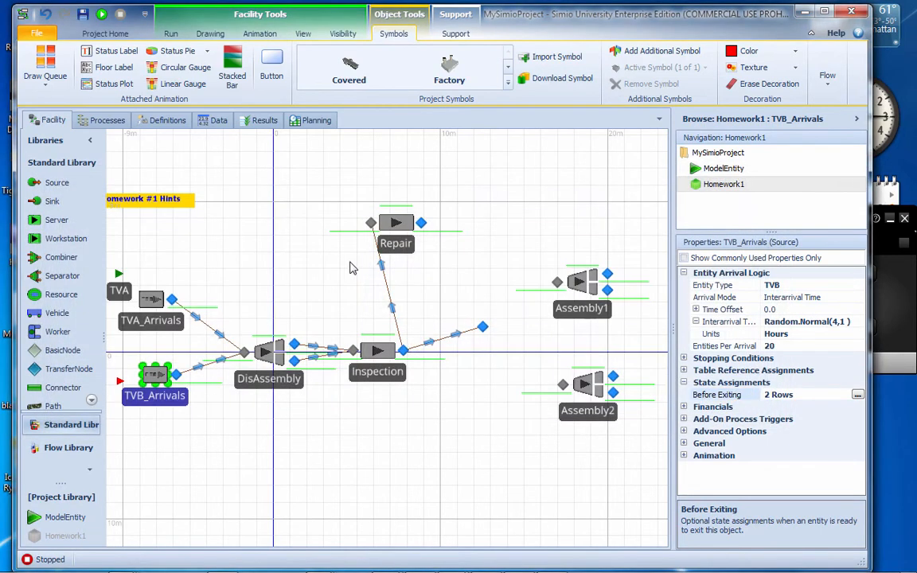
Copy the selection weight expression FailR[ModelEntity.ModelType, ModelEntity.Status] from the Inspection-to-Repair path
left_click_drag(285, 266, 302, 265)
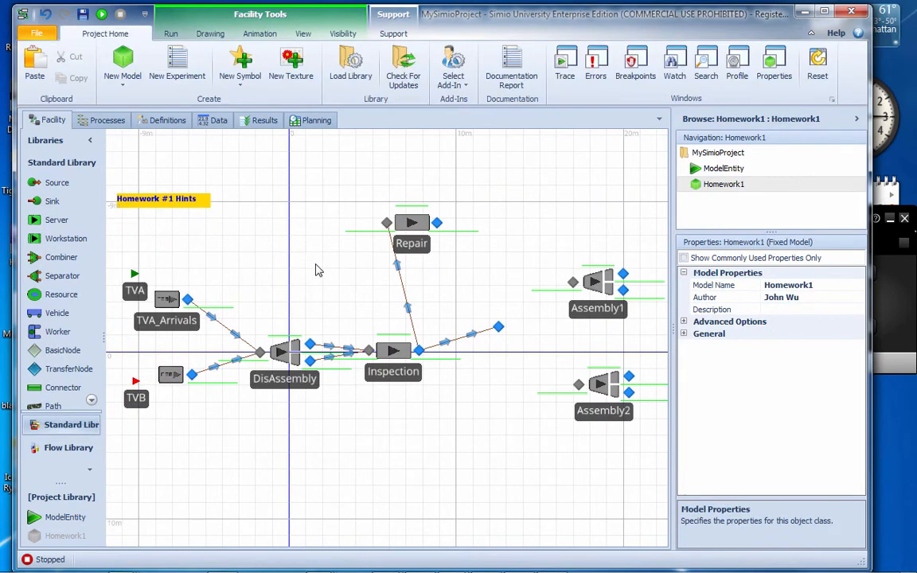
left_click(402, 287)
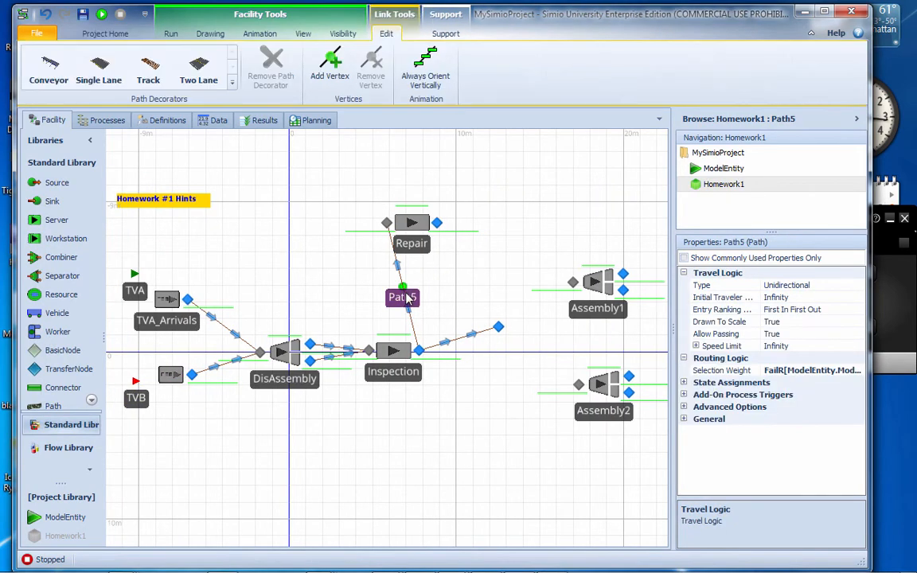
left_click(796, 373)
left_click(776, 373)
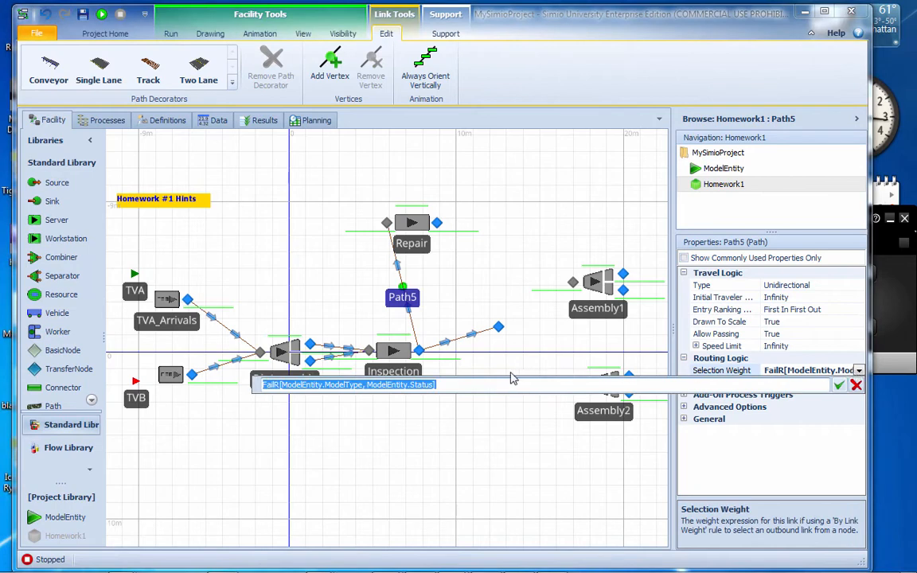
left_click(457, 383)
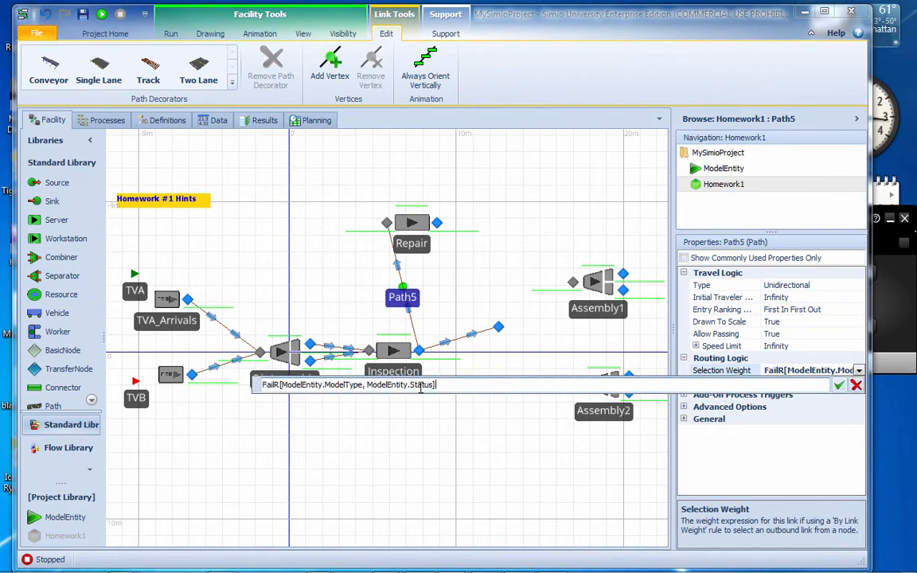
left_click_drag(443, 386, 260, 386)
key("ctrl+c")
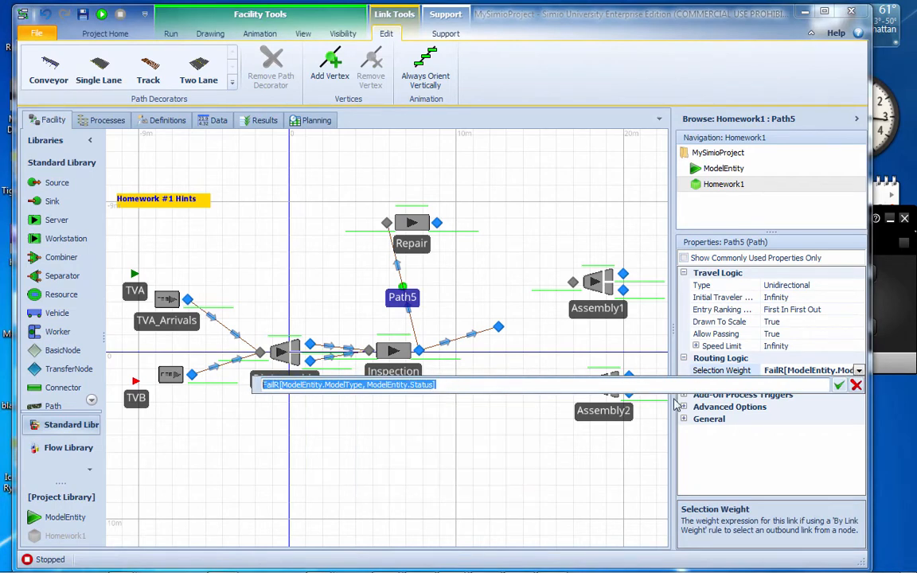
left_click(837, 383)
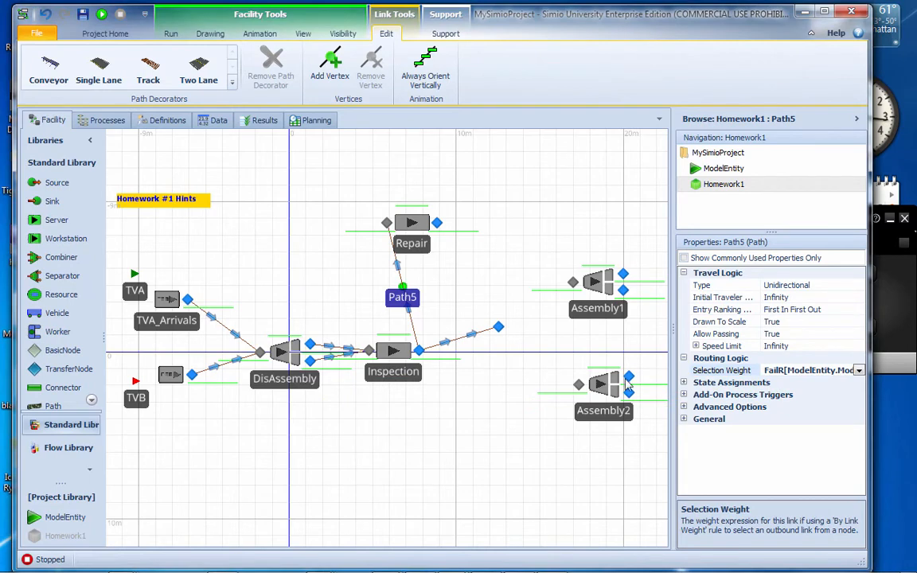
Set the selection weight of the path from Inspection to the transfer node to 100 - FailR[ModelEntity.ModelType, ModelEntity.Status]
left_click(463, 344)
left_click(805, 372)
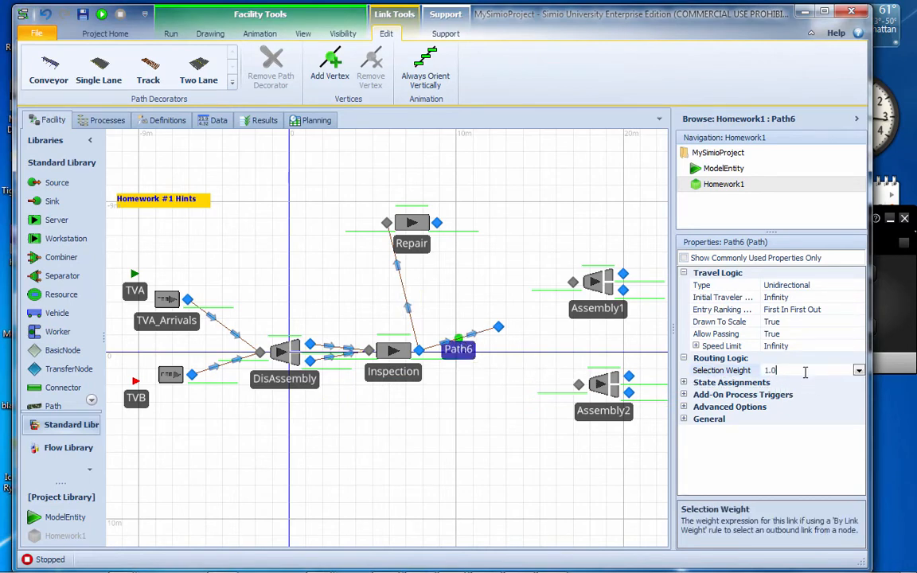
left_click(859, 371)
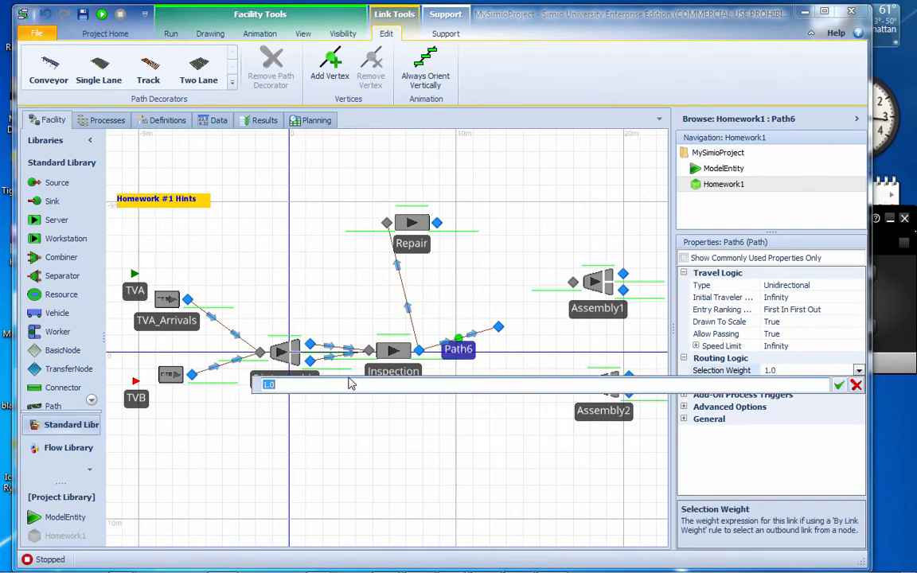
type("100 -")
key("ctrl+v")
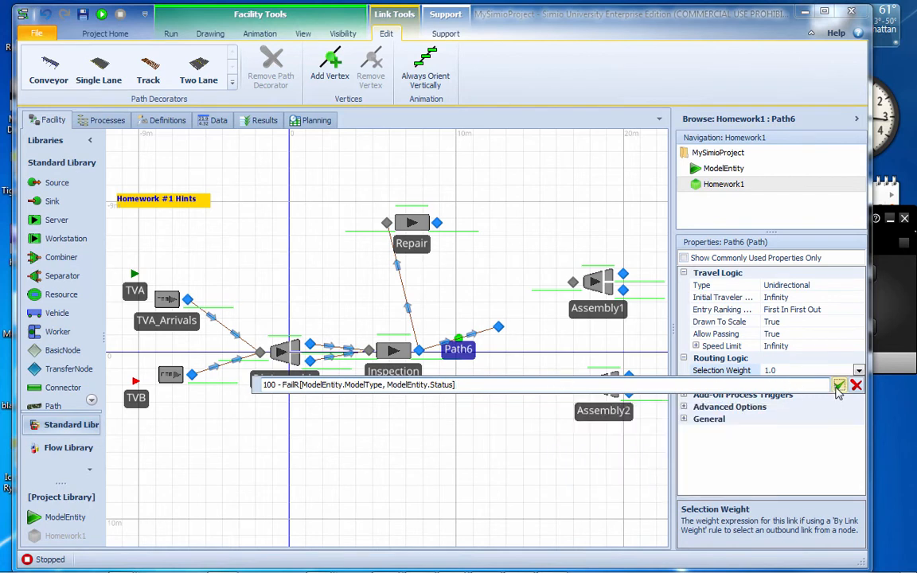
key("Return")
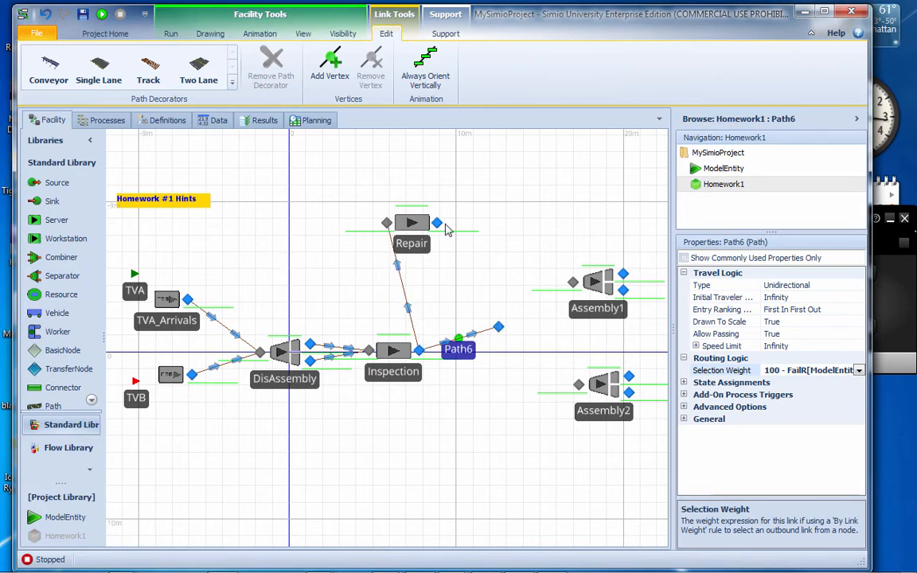
Move the transfer node slightly closer to Inspection and connect it by paths to the inputs of Assembly1 and Assembly2
left_click_drag(498, 327, 483, 320)
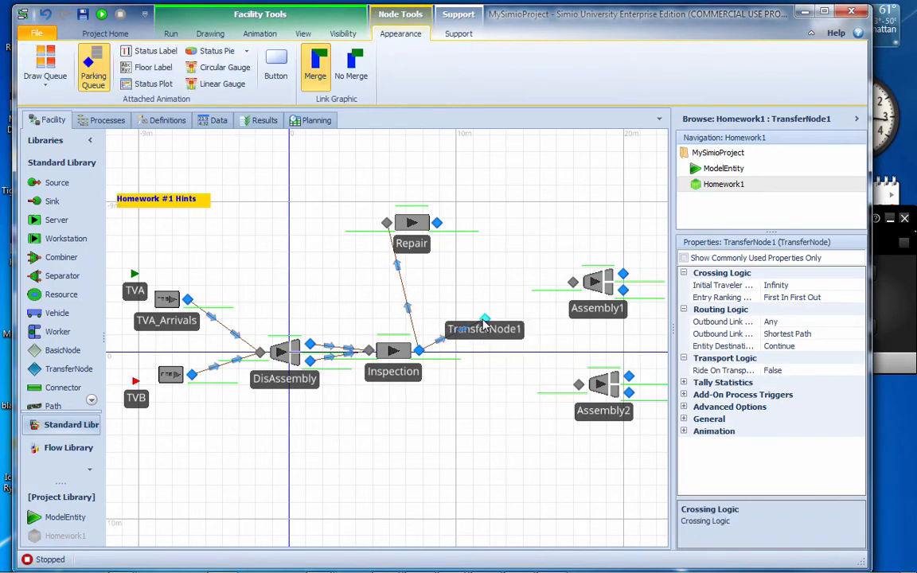
left_click(53, 407)
left_click(484, 319)
left_click(573, 280)
left_click(54, 405)
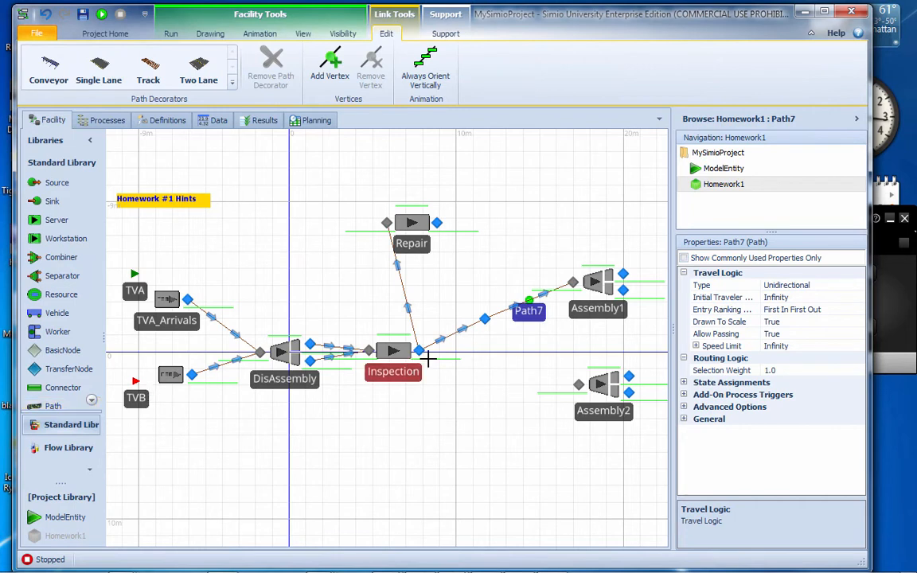
left_click(485, 318)
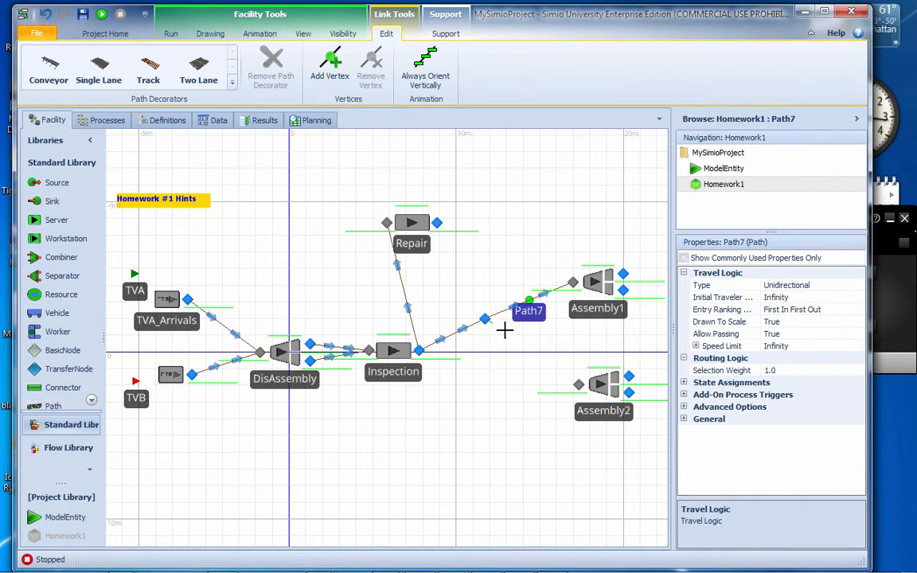
left_click(575, 386)
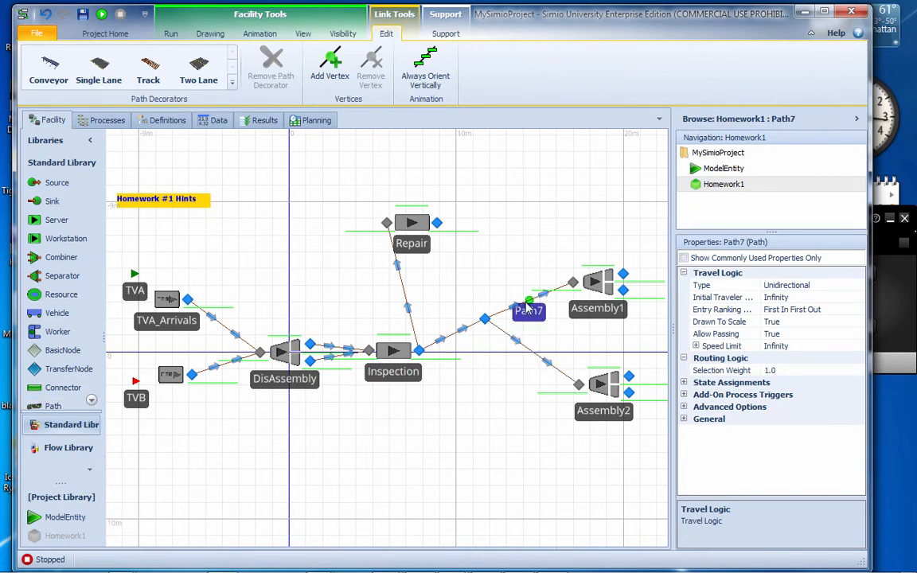
Set the selection weight of the path from the transfer node to Assembly1 to Entity.Is.TVA
left_click(806, 371)
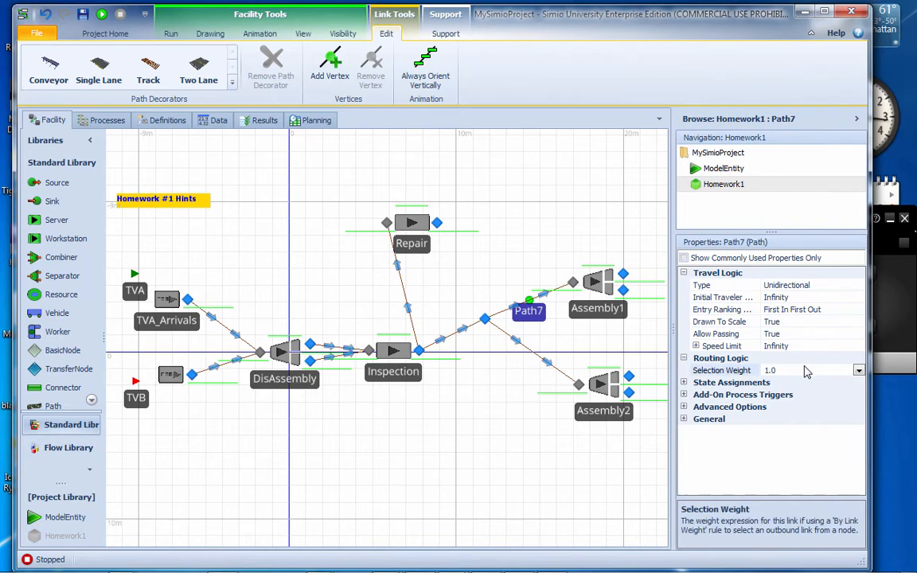
left_click(860, 371)
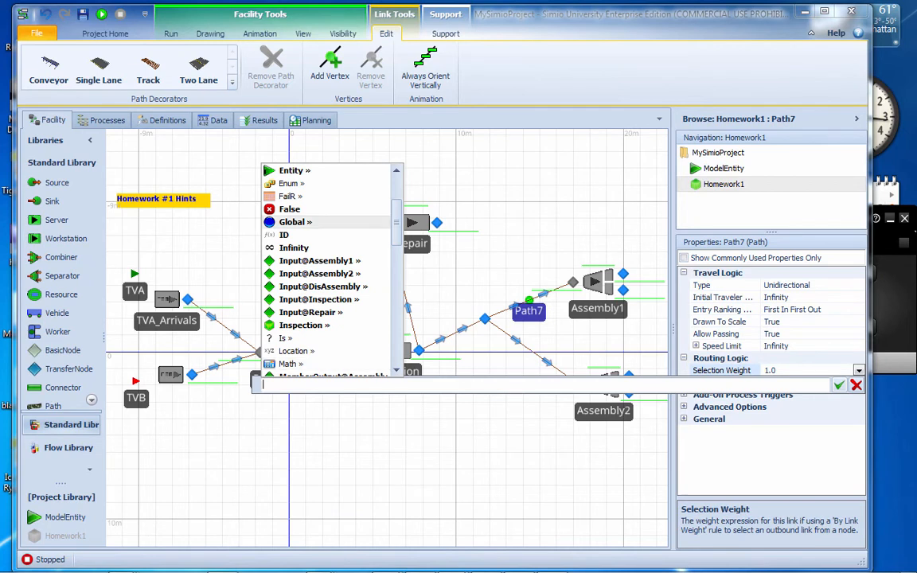
key("Escape")
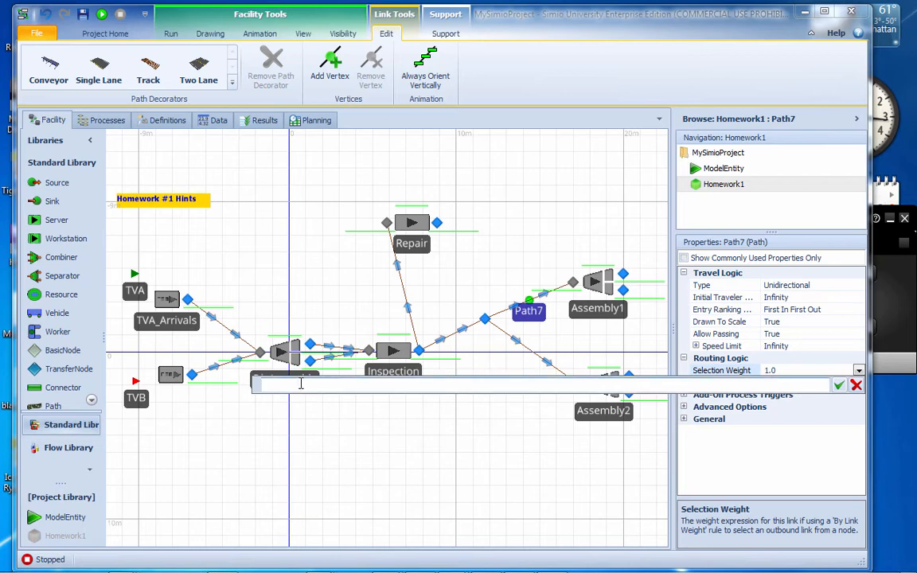
type("Enti")
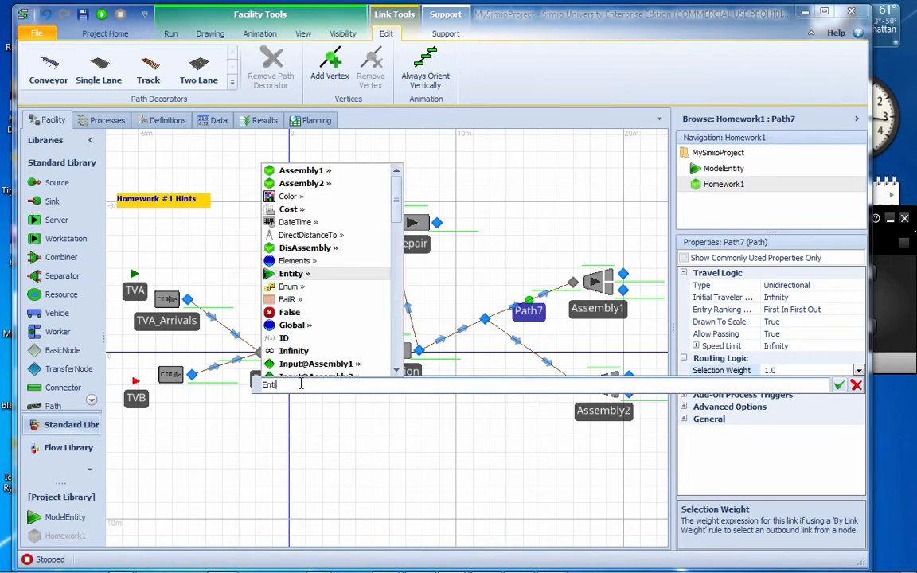
type("ty.")
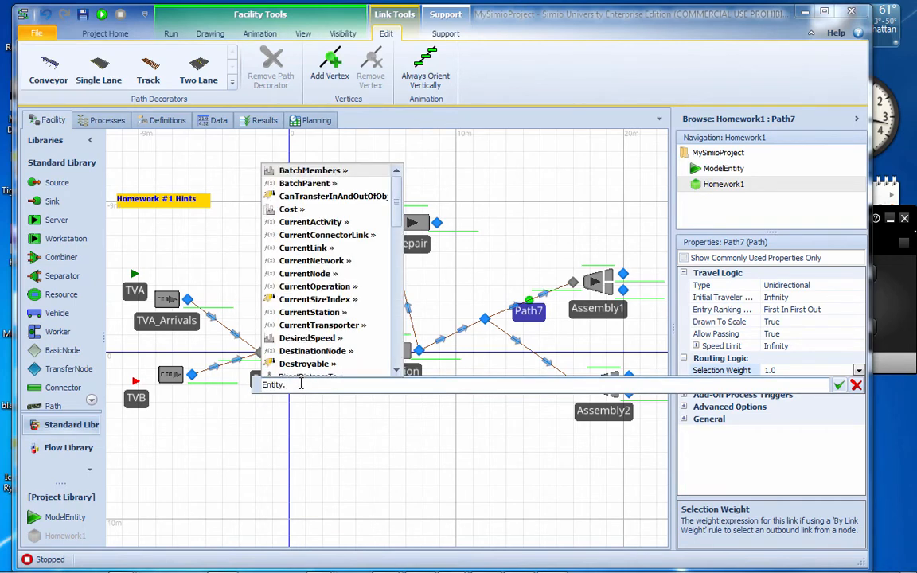
type("Is.")
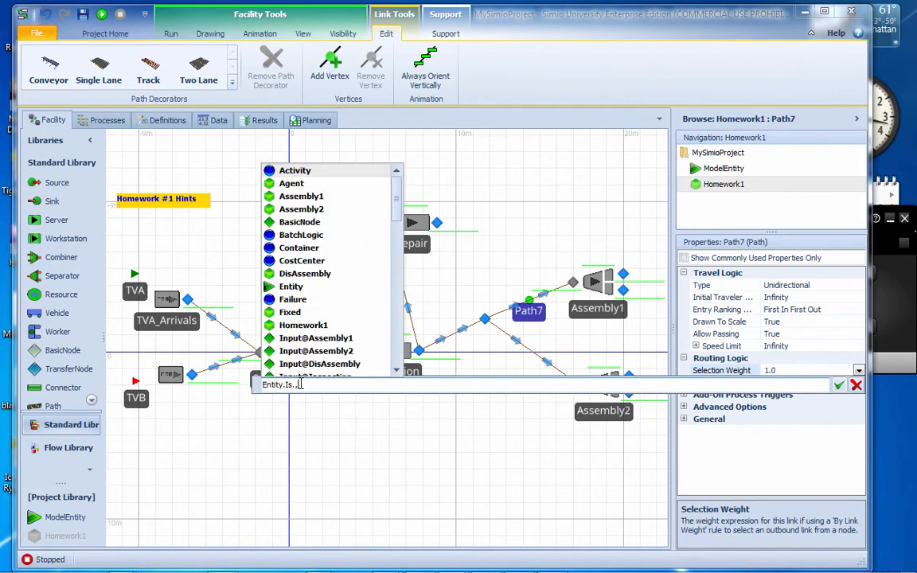
key("BackSpace")
key("BackSpace")
type(".")
key("Down")
key("Down")
key("Down")
key("Down")
key("Down")
key("Down")
key("Down")
key("Down")
key("Down")
key("Down")
key("Down")
key("Down")
key("Down")
key("Down")
key("Down")
key("Down")
key("Down")
key("Down")
key("Down")
key("Down")
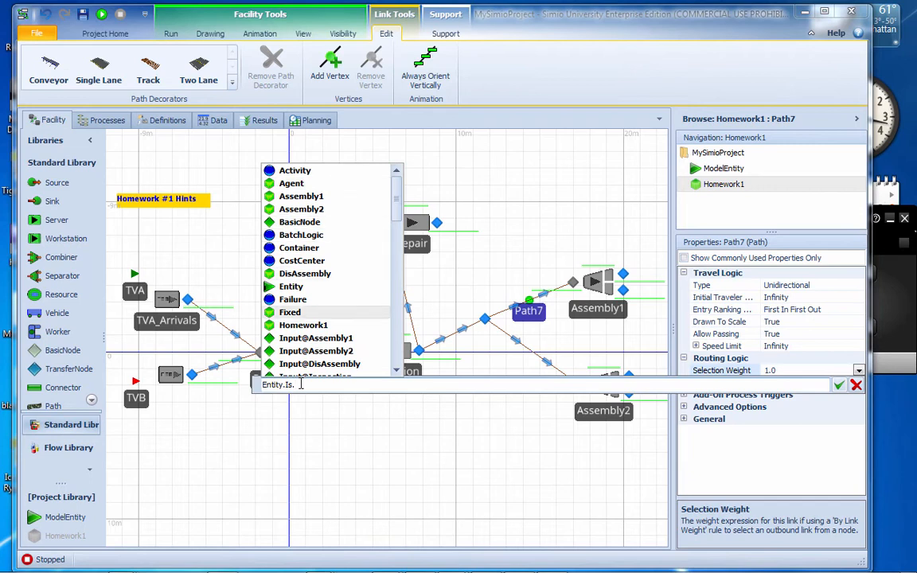
key("Down")
key("Down")
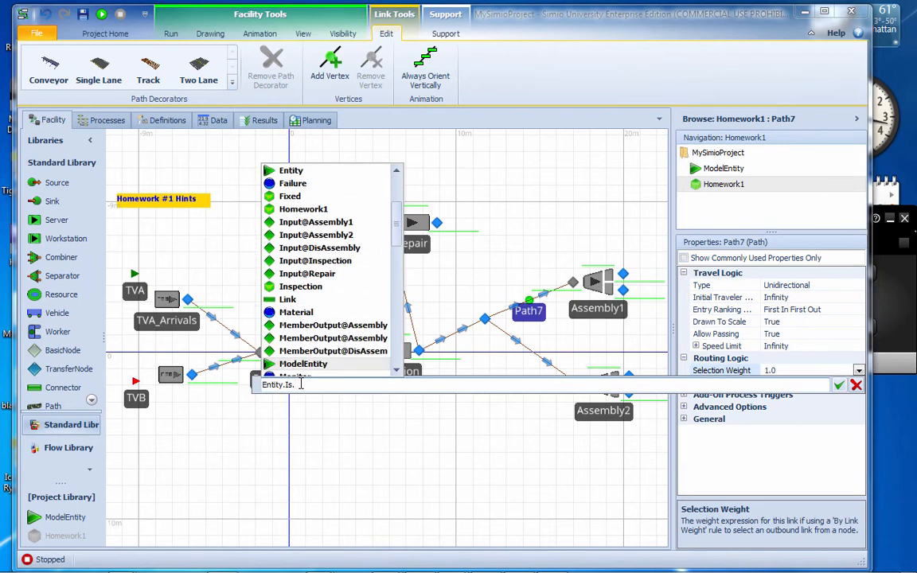
key("Down")
key("Down")
key("Down")
key("Down")
key("Down")
key("Down")
key("Down")
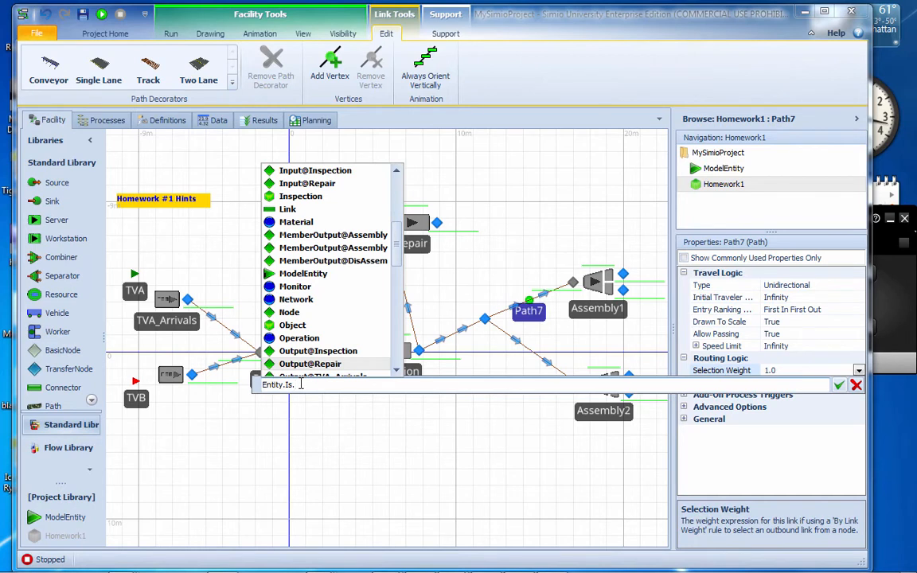
key("Down")
key("Down")
key("Down")
key("Down")
key("Down")
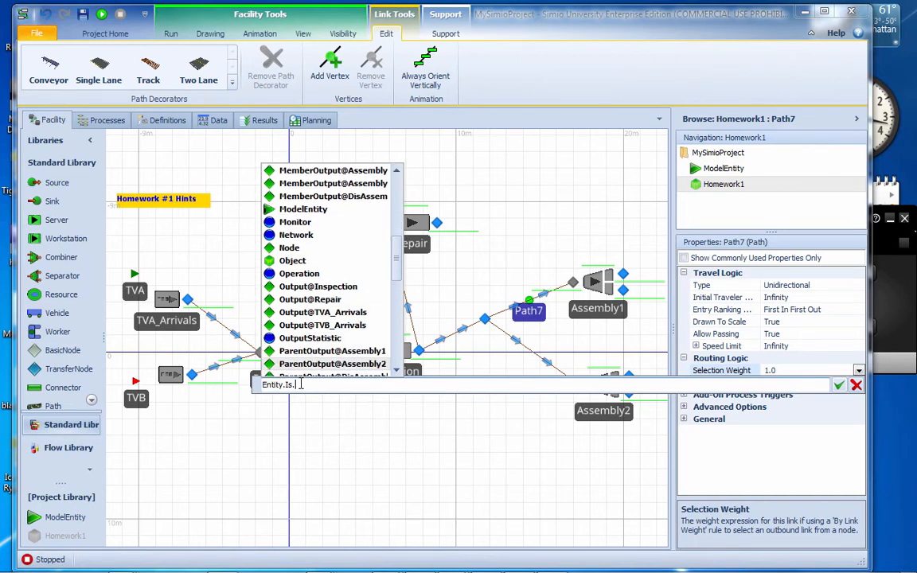
key("Down")
key("Down")
key("Down")
key("Down")
key("Down")
key("Down")
key("Down")
key("Down")
key("Down")
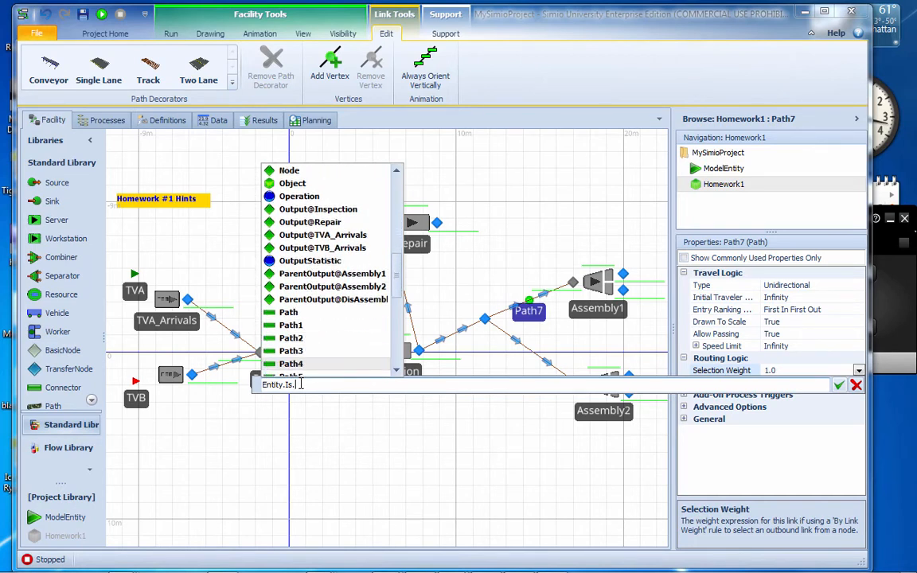
key("Down")
key("Down")
key("Down")
key("Down")
key("Down")
key("Down")
key("Down")
key("Down")
key("Down")
key("Down")
key("Down")
key("Down")
key("Down")
key("Down")
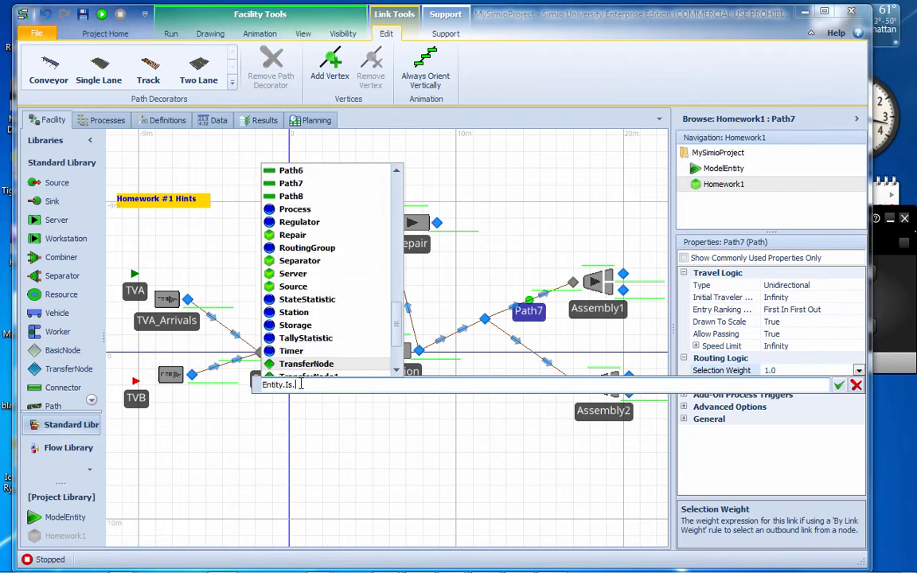
key("Down")
key("Down")
key("Down")
key("Down")
key("Up")
key("Up")
key("Down")
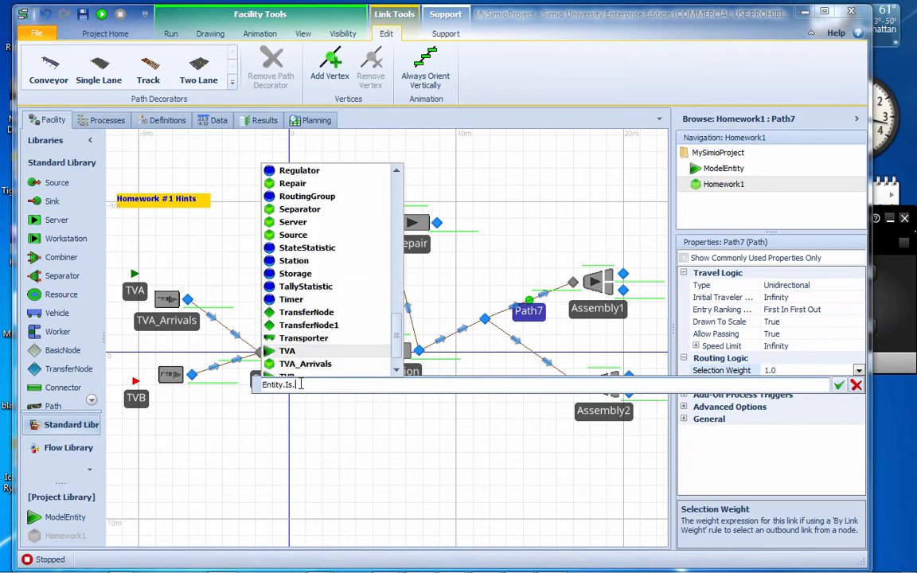
key("Return")
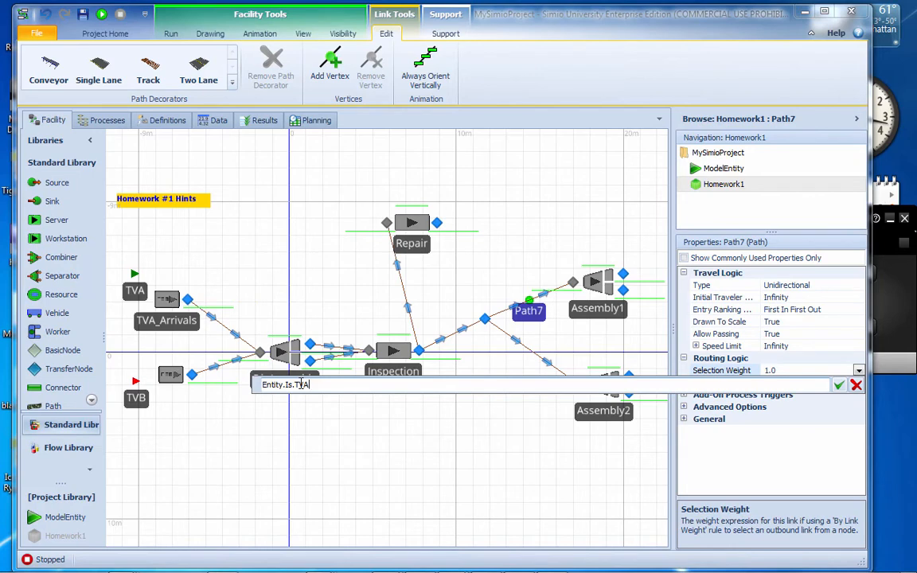
left_click(839, 385)
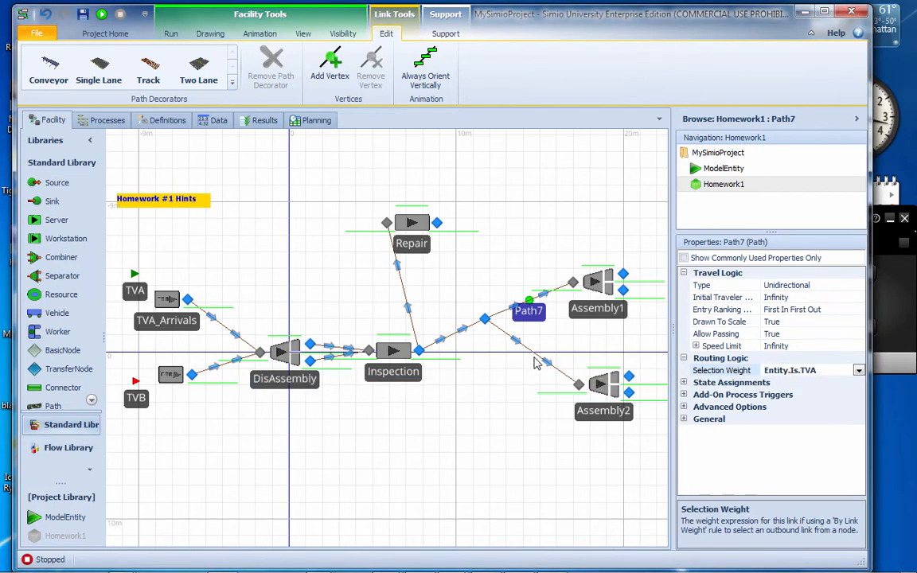
Set the selection weight of the path from the transfer node to Assembly2 to Entity.Is.TVB
left_click(532, 356)
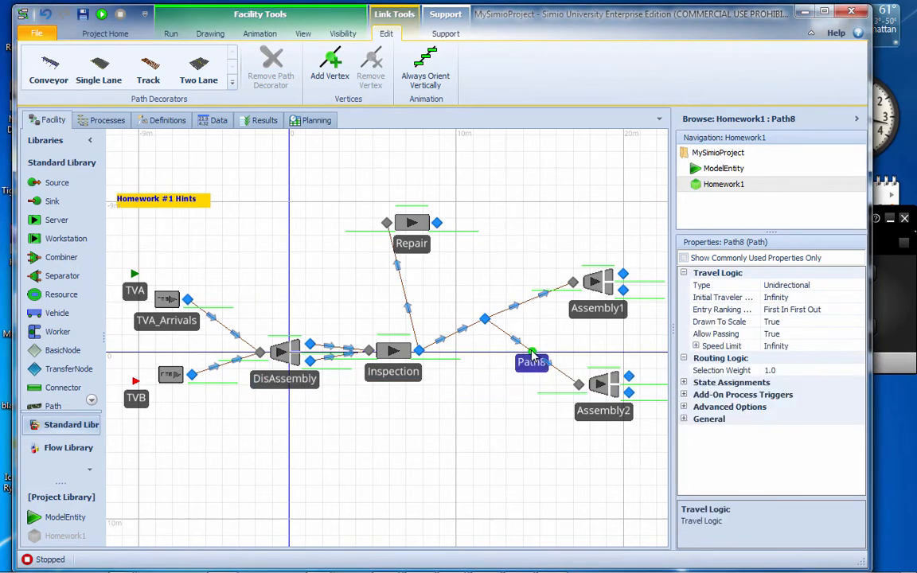
left_click(820, 372)
left_click(860, 371)
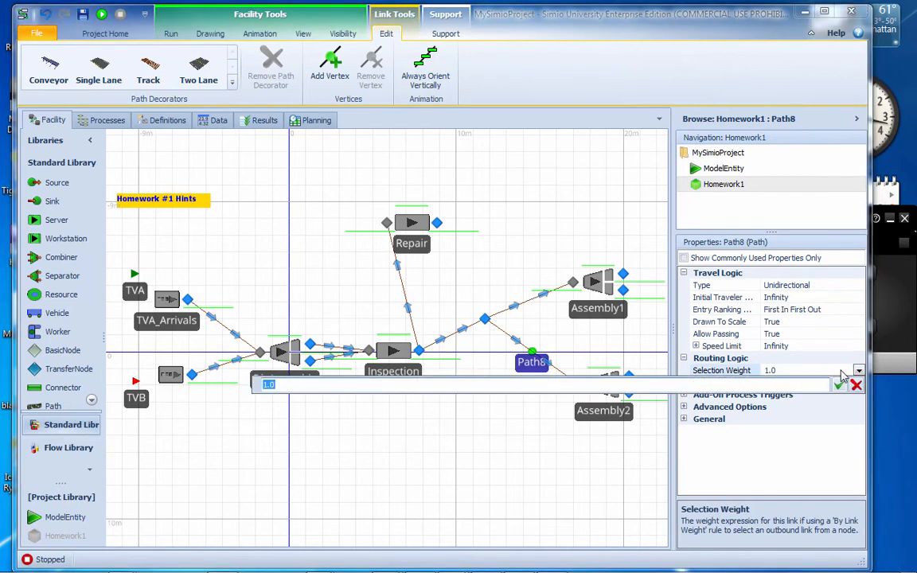
type("Ent")
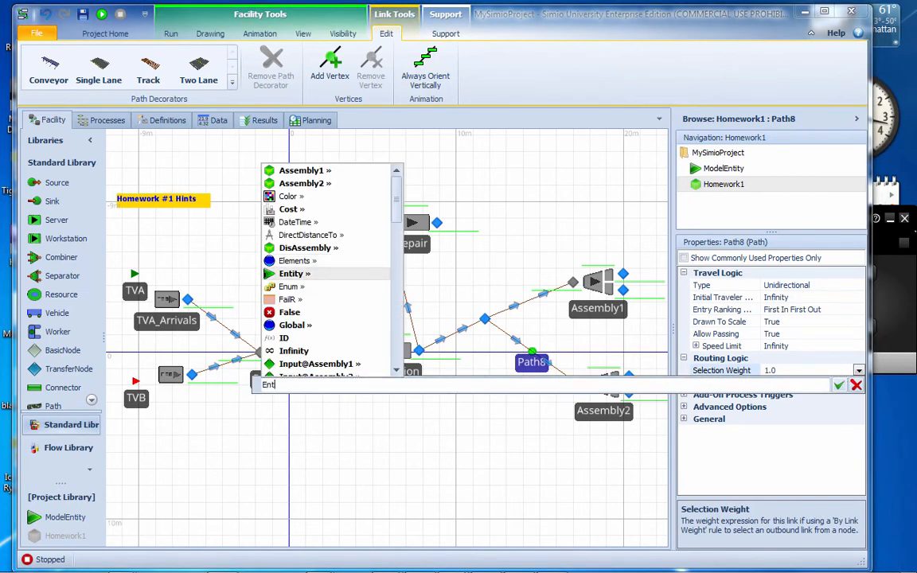
type("ity.Is")
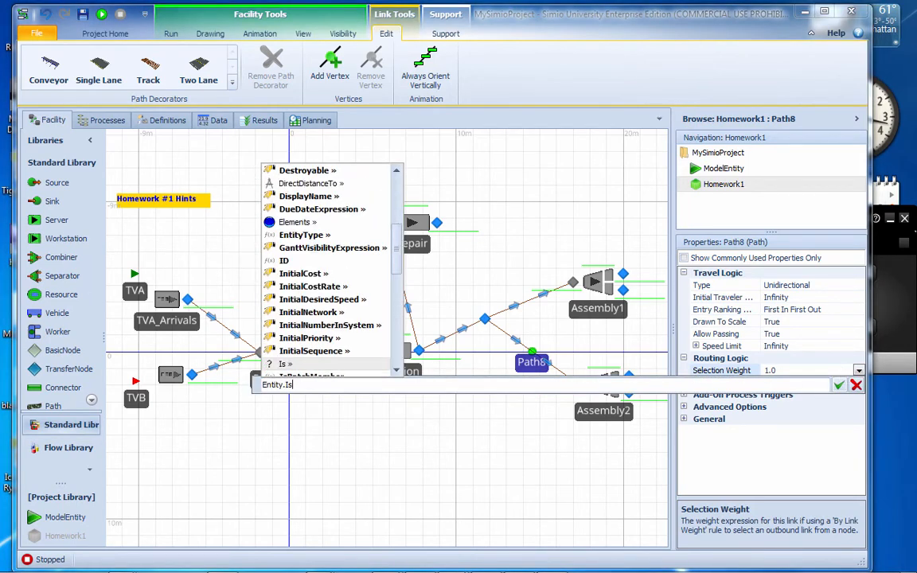
type(".")
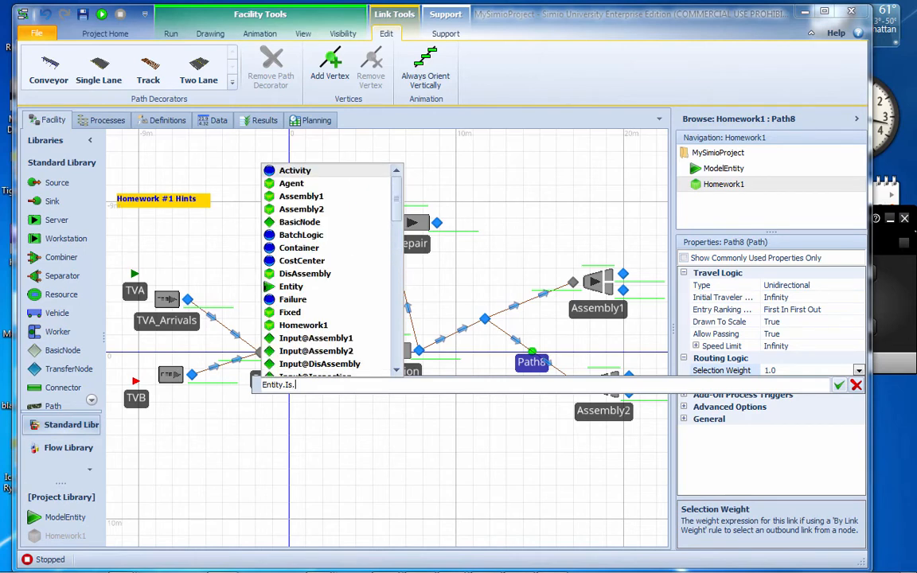
type("TV")
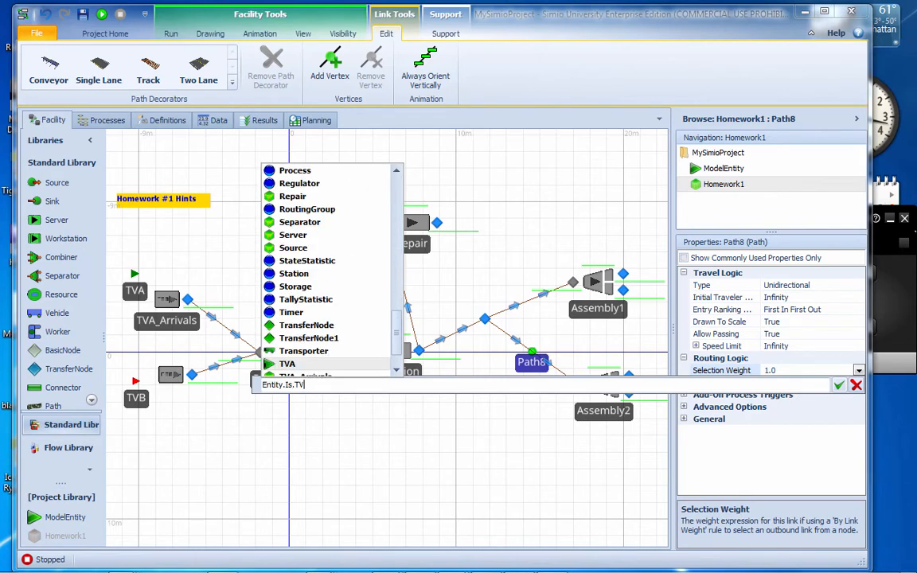
type("B")
key("Return")
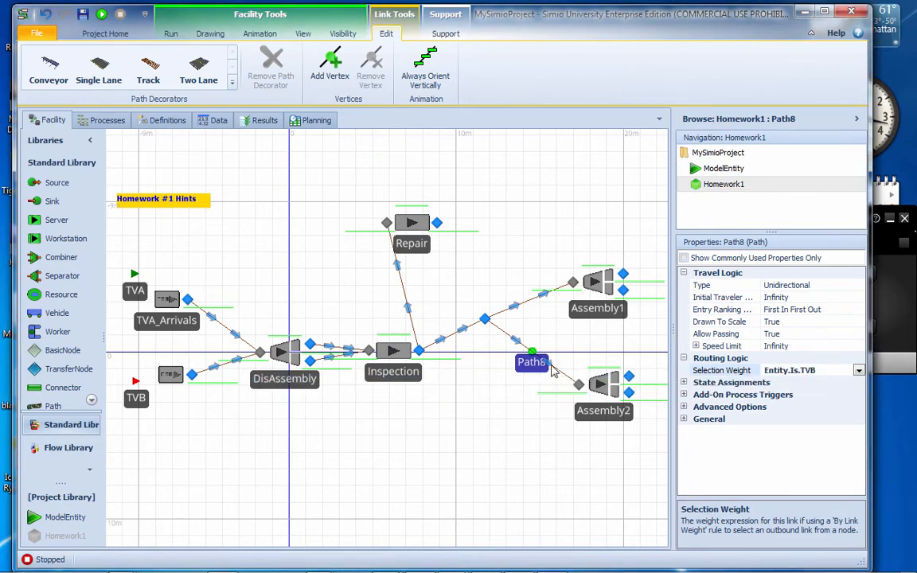
Change the Assembly2 path's selection weight to Entity.Is.TVA and delete the last letter of the Assembly1 path's weight expression
left_click(832, 369)
key("BackSpace")
type("A")
left_click(532, 302)
left_click(827, 370)
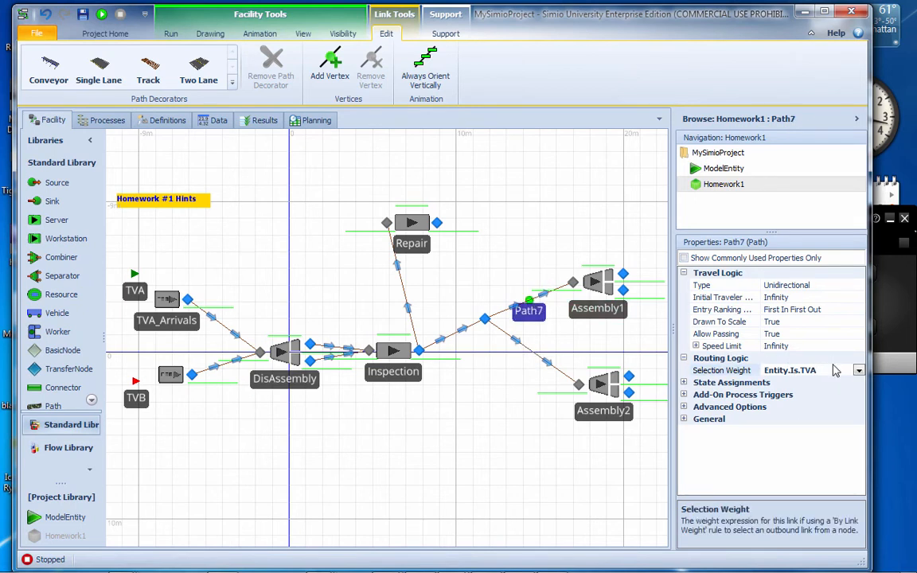
key("BackSpace")
Set the Outbound Link Rule of the Inspection output node to By Link Weight
left_click(419, 350)
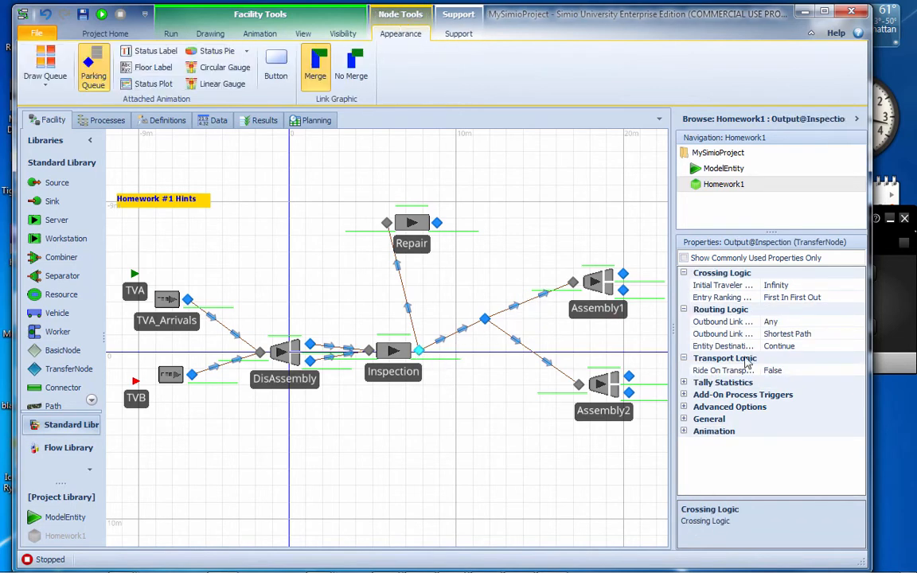
left_click(857, 335)
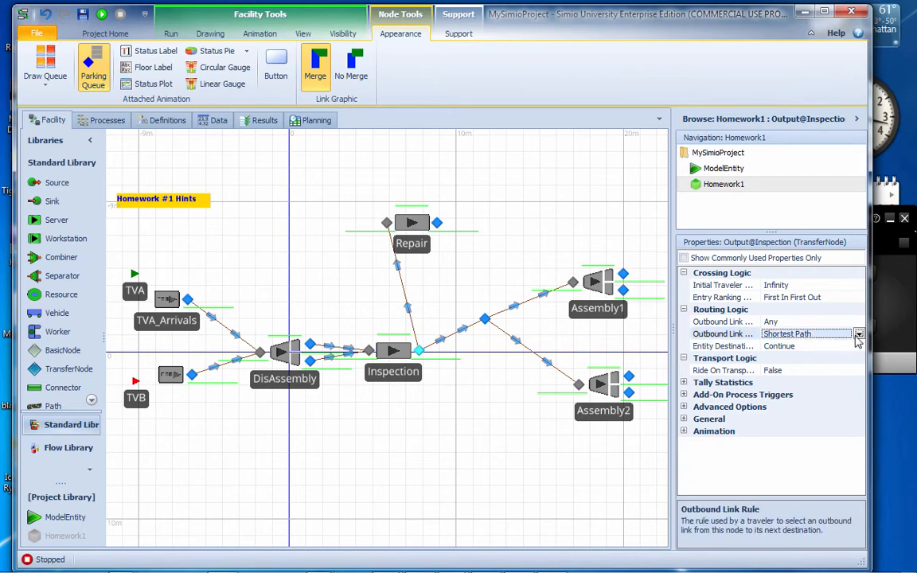
left_click(860, 334)
left_click(816, 359)
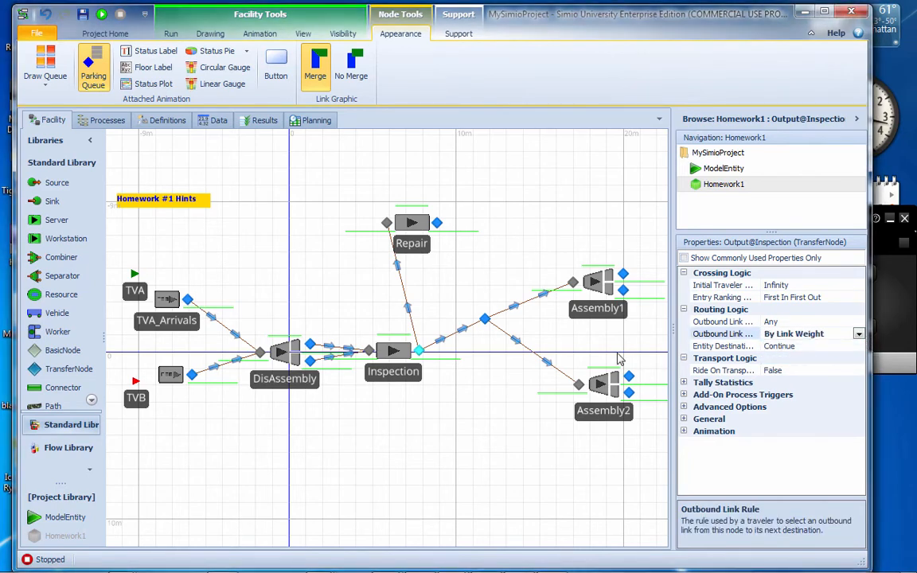
Set the Outbound Link Rule of the transfer node between Inspection and the two assembly stations to By Link Weight
left_click(484, 318)
left_click(858, 335)
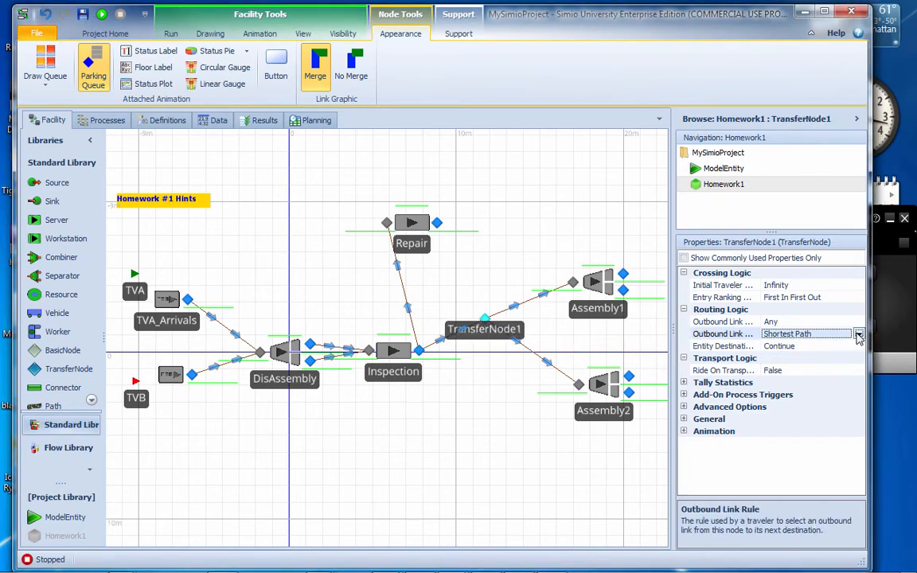
left_click(859, 334)
left_click(828, 359)
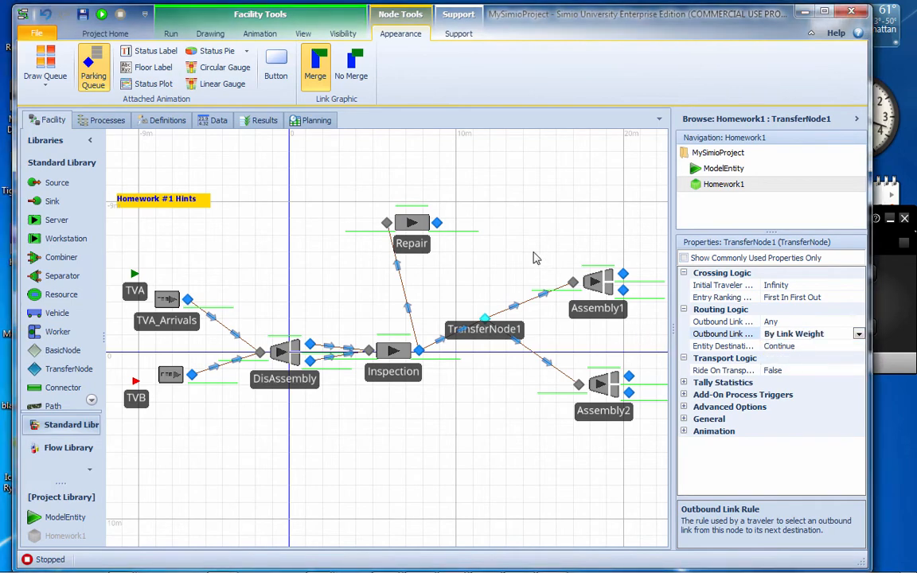
Move the Repair server slightly down toward Inspection
left_click(528, 252)
left_click_drag(528, 252, 379, 251)
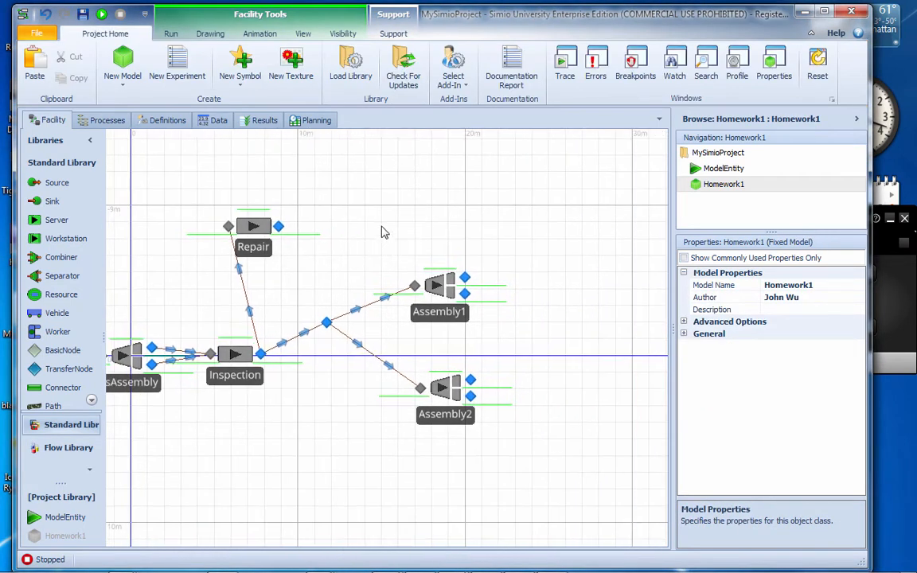
left_click_drag(344, 207, 367, 241)
mouse_move(285, 293)
left_mouse_down()
mouse_move(305, 305)
mouse_move(289, 306)
left_mouse_up()
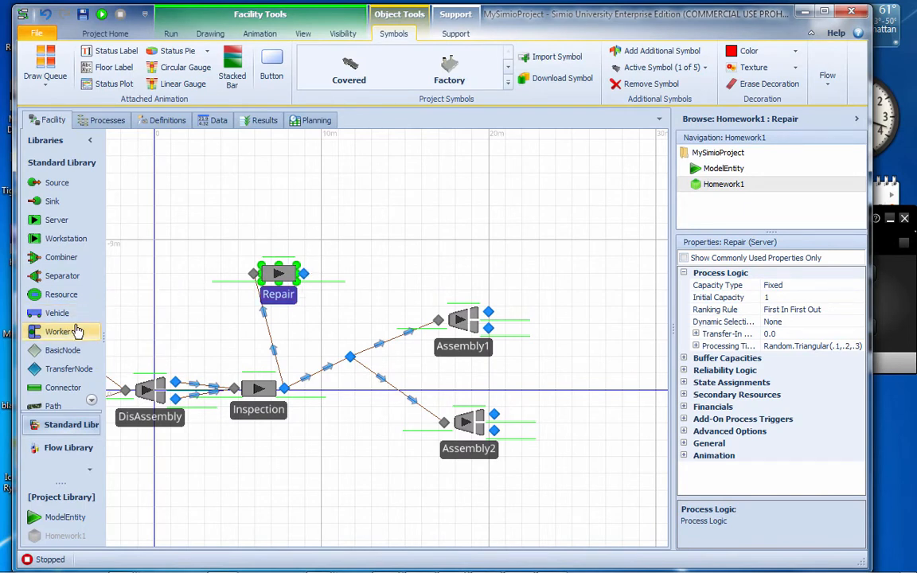
Place a Sink above the Repair server and name it Return2Vendoe
left_click_drag(52, 202, 350, 221)
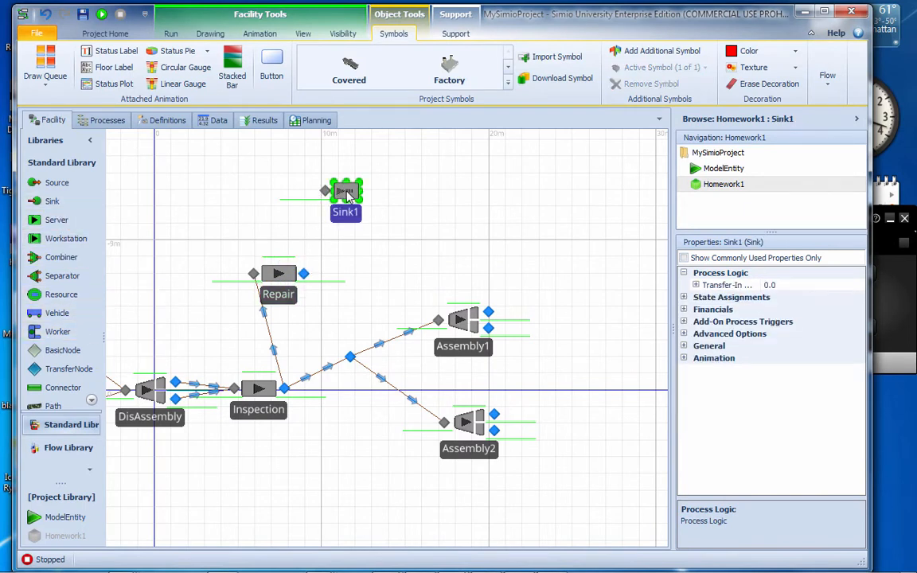
left_click(354, 216)
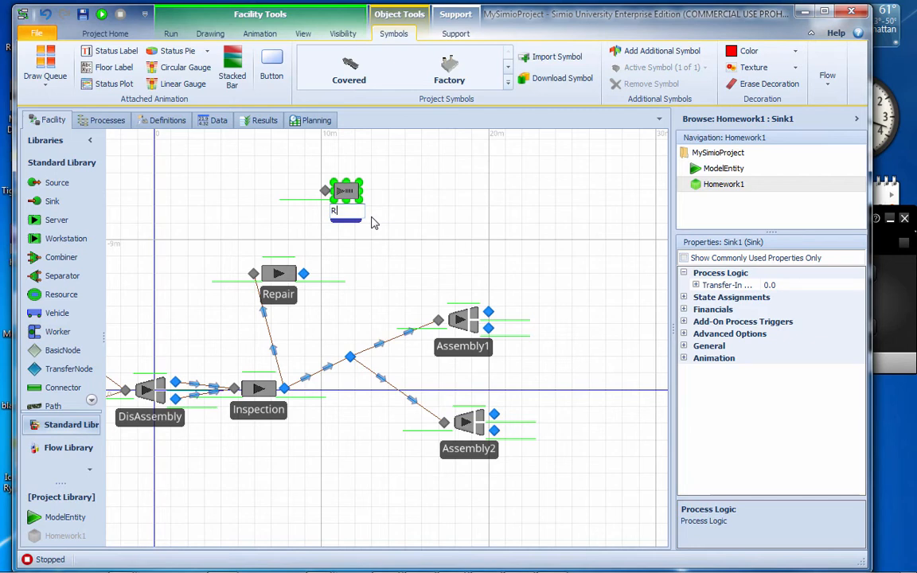
type("Return2Vendoe")
key("Return")
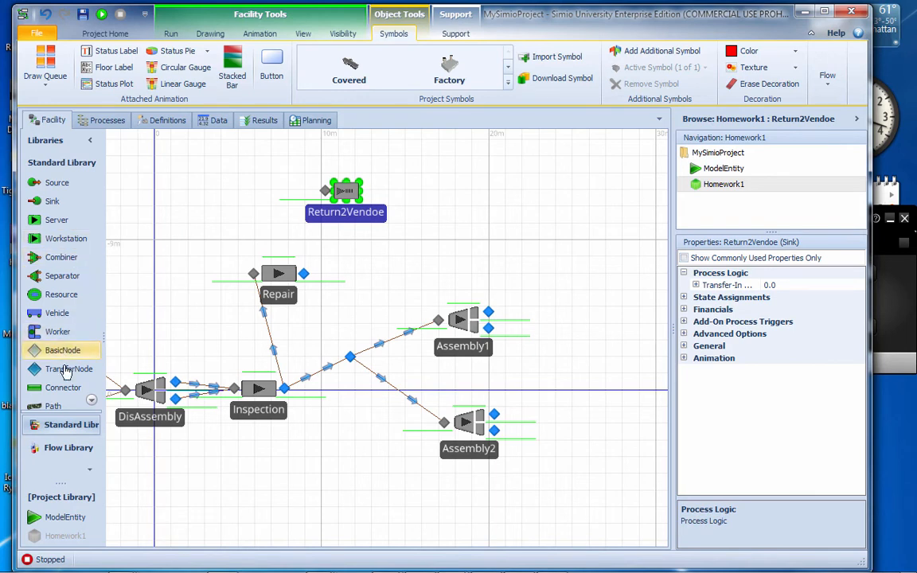
Draw paths from the Repair output node to the Return2Vendoe sink and to the transfer node after Inspection
left_click(303, 274)
left_click(325, 191)
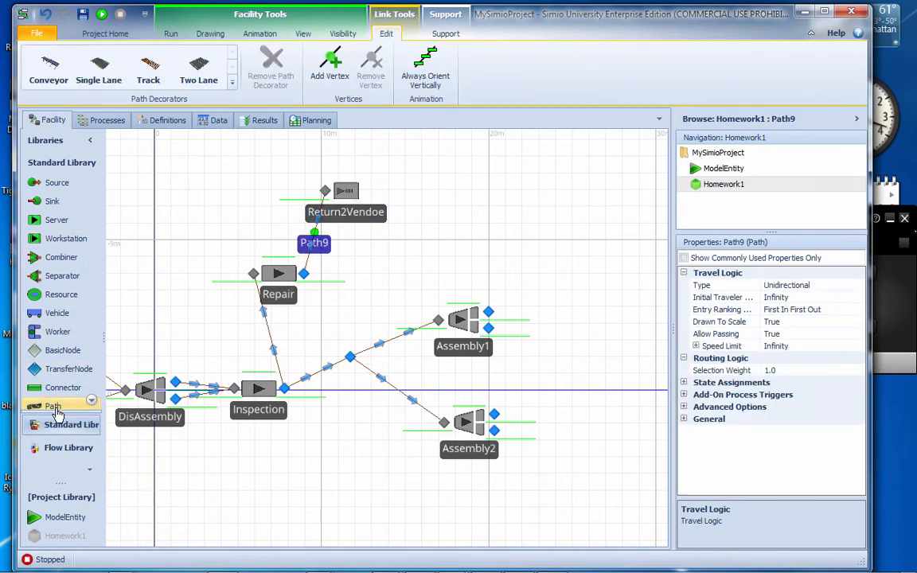
left_click(304, 274)
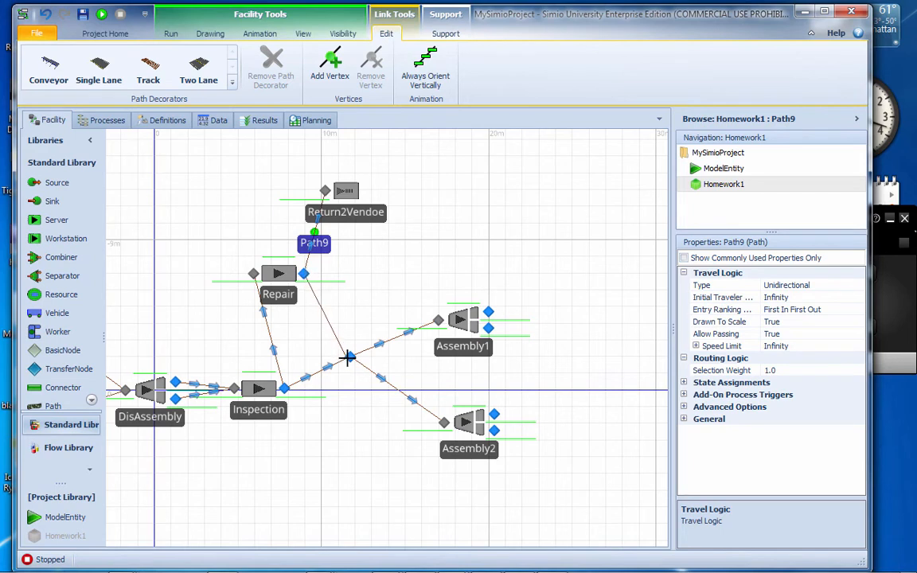
left_click(350, 356)
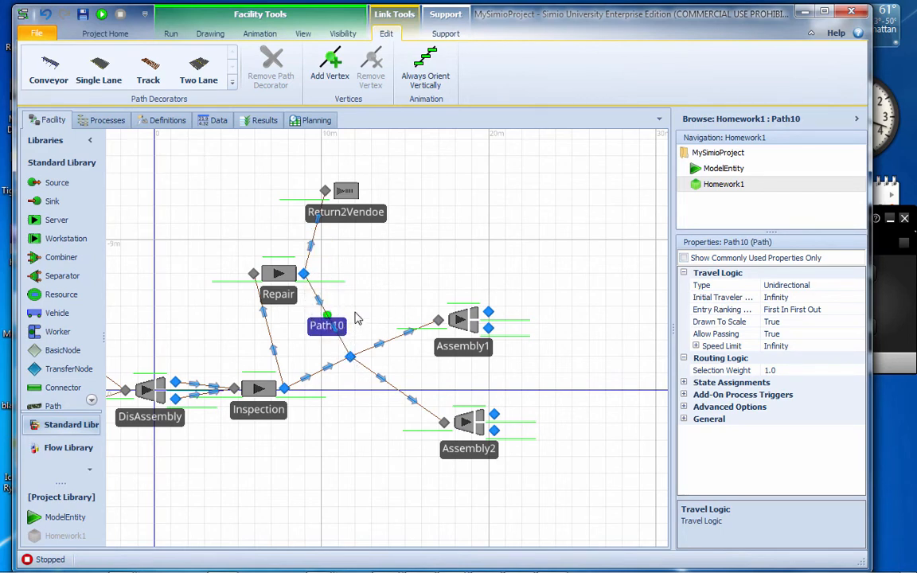
Set the selection weight to 85 on the path from Repair to the transfer node and 15 on the path to Return2Vendoe
left_click(820, 370)
type("8")
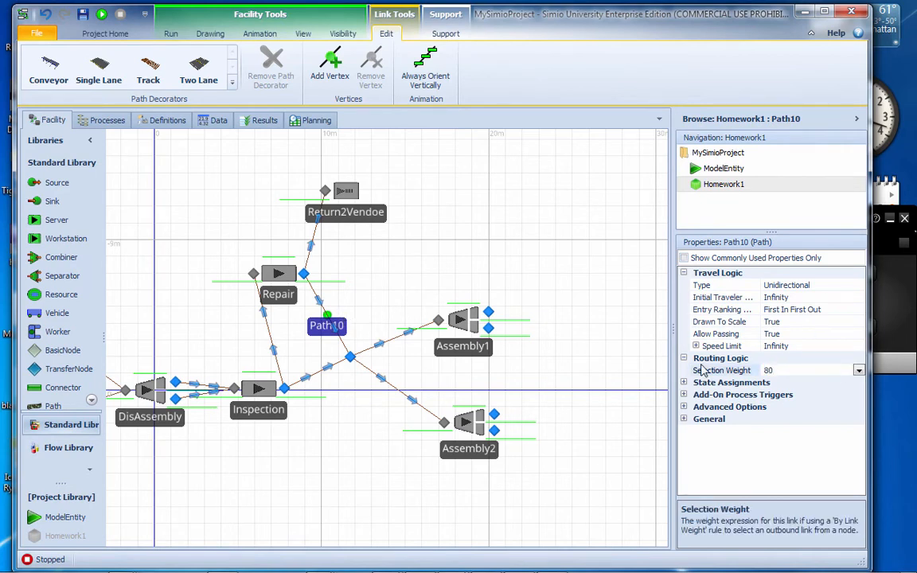
type("5")
left_click(316, 242)
left_click(316, 241)
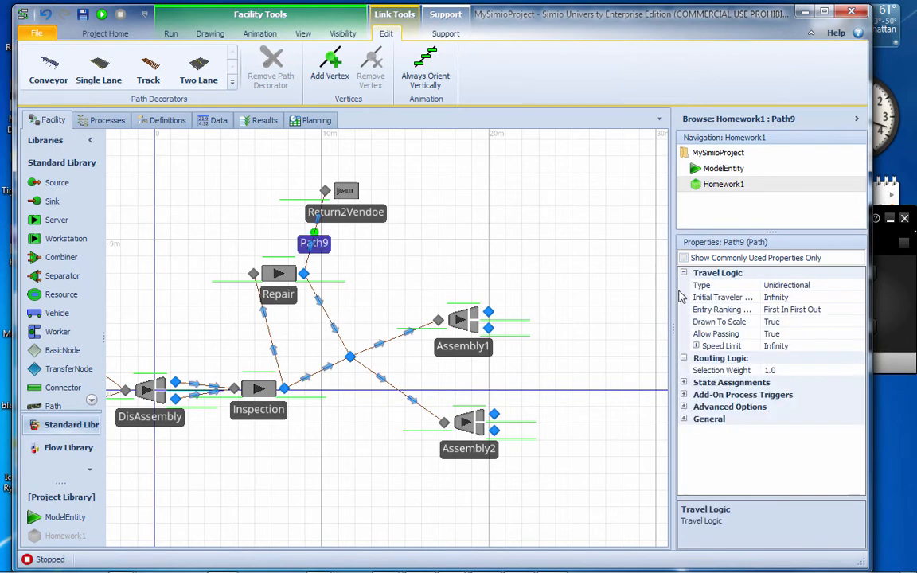
left_click(720, 371)
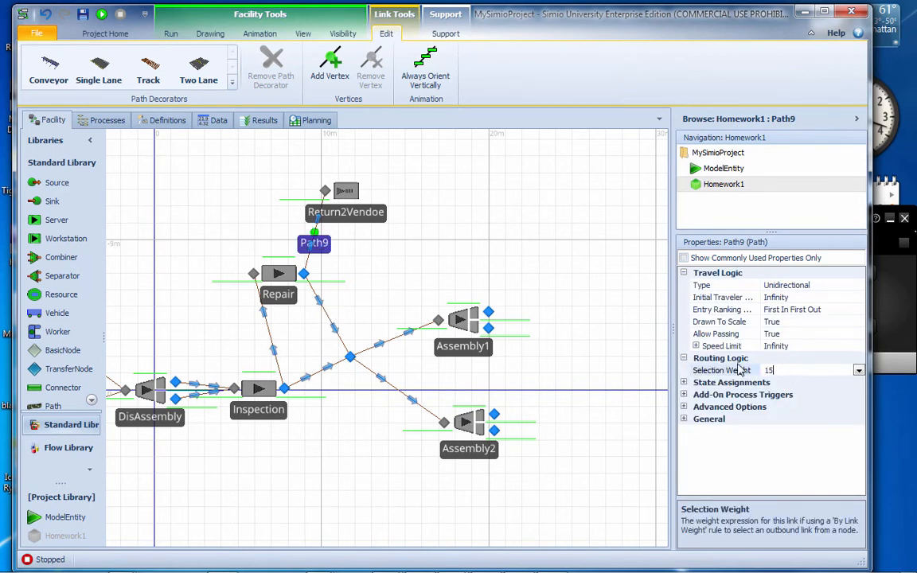
left_click(521, 294)
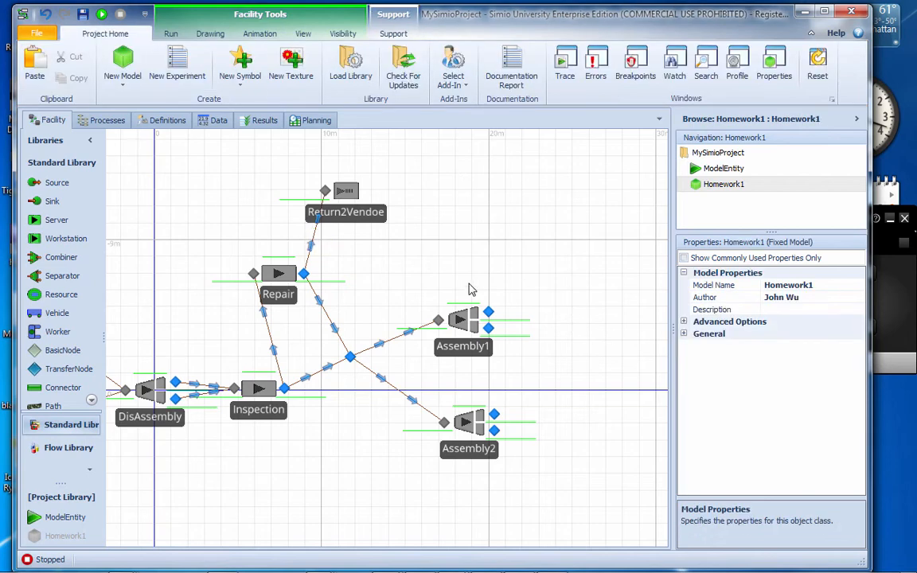
Set the Outbound Link Rule of the Repair output node to By Link Weight
left_click(306, 276)
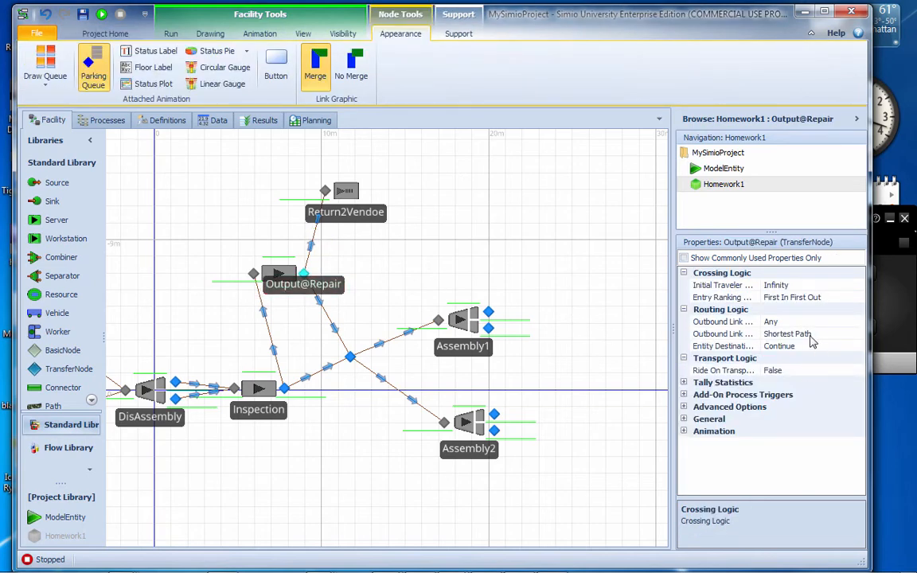
left_click(857, 335)
left_click(858, 335)
left_click(796, 359)
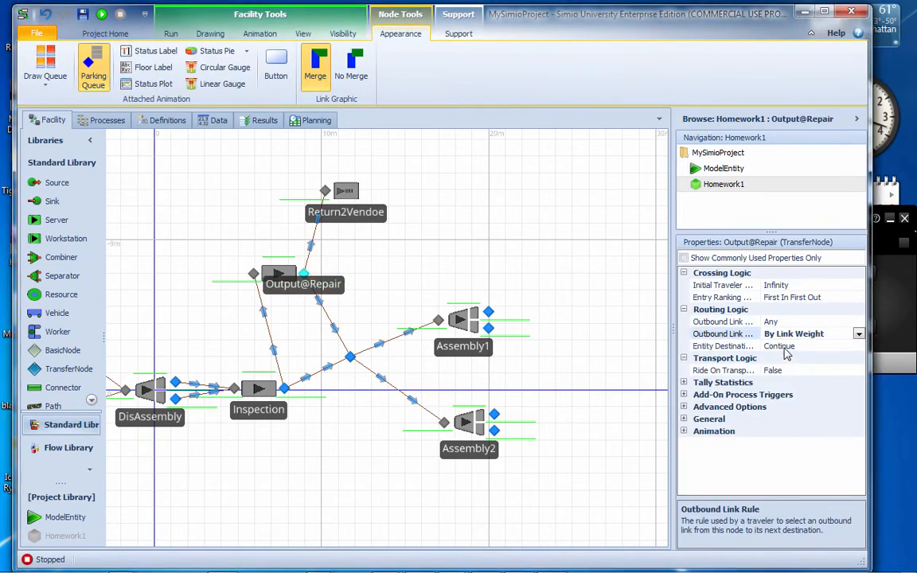
left_click(473, 257)
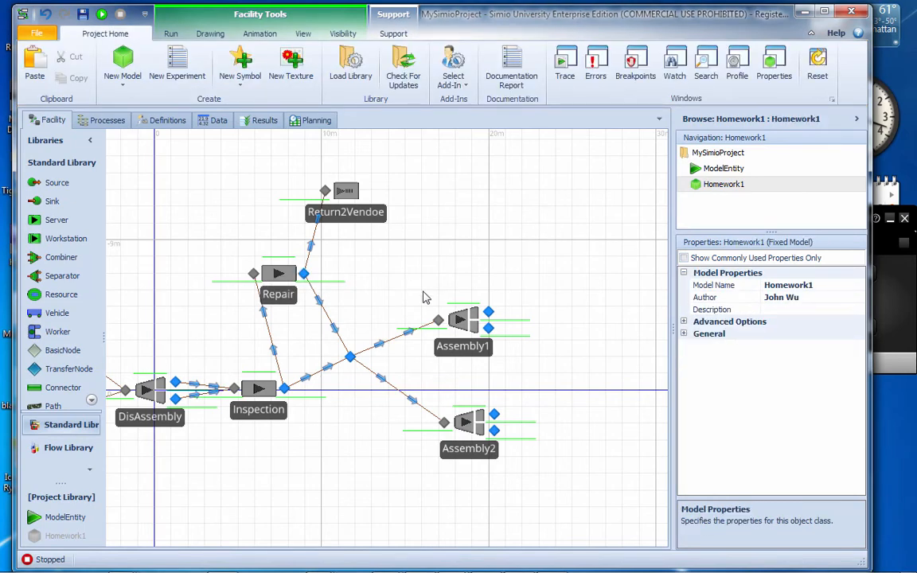
Replace the Assembly1 and Assembly2 separators with two Combiners placed one above the other
left_click(464, 322)
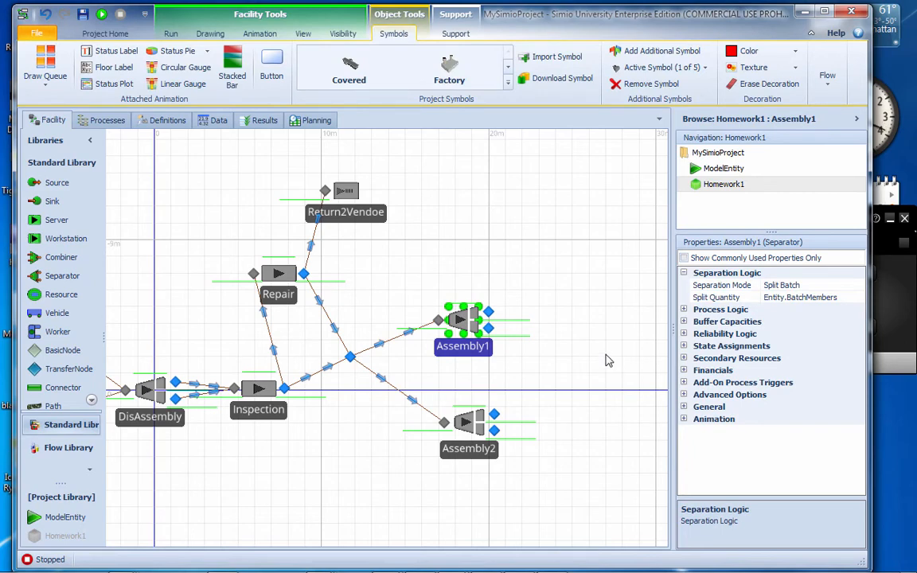
key("Delete")
left_click(480, 449)
key("Delete")
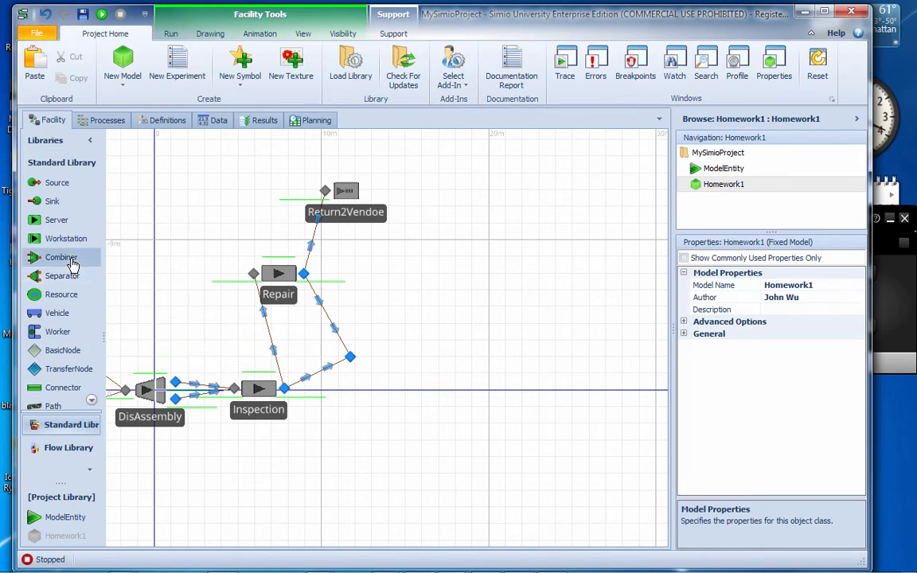
left_click_drag(70, 257, 467, 401)
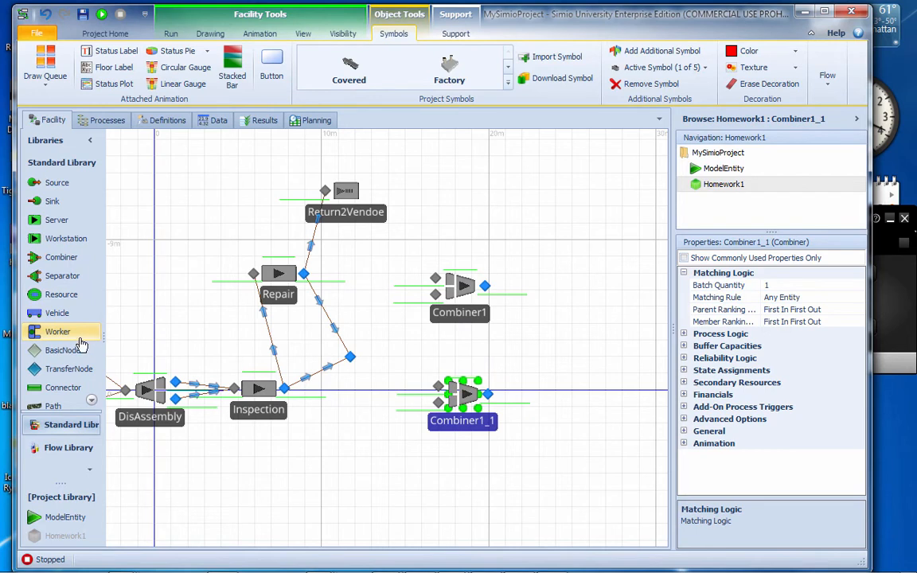
Place two transfer nodes, one ahead of each Combiner
left_click(66, 408)
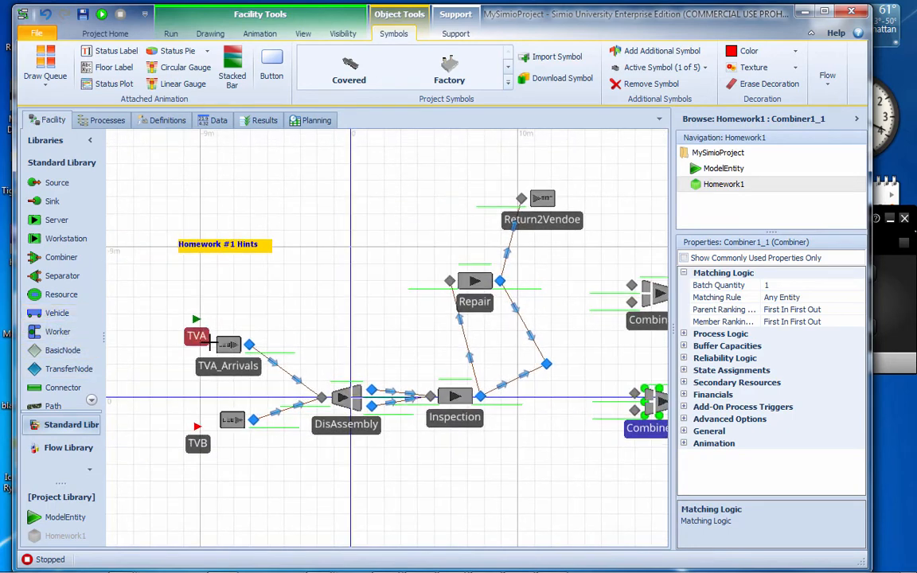
left_click(334, 350)
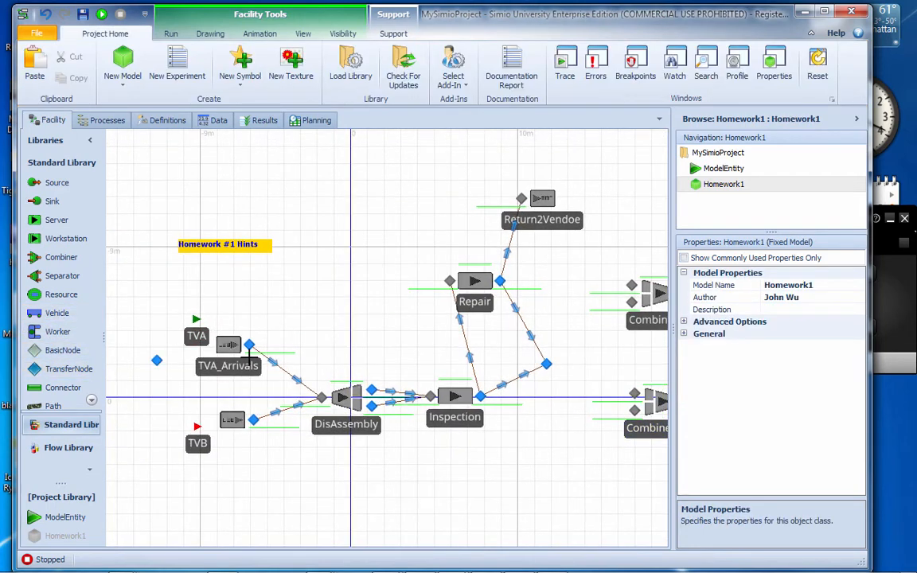
left_click(574, 302)
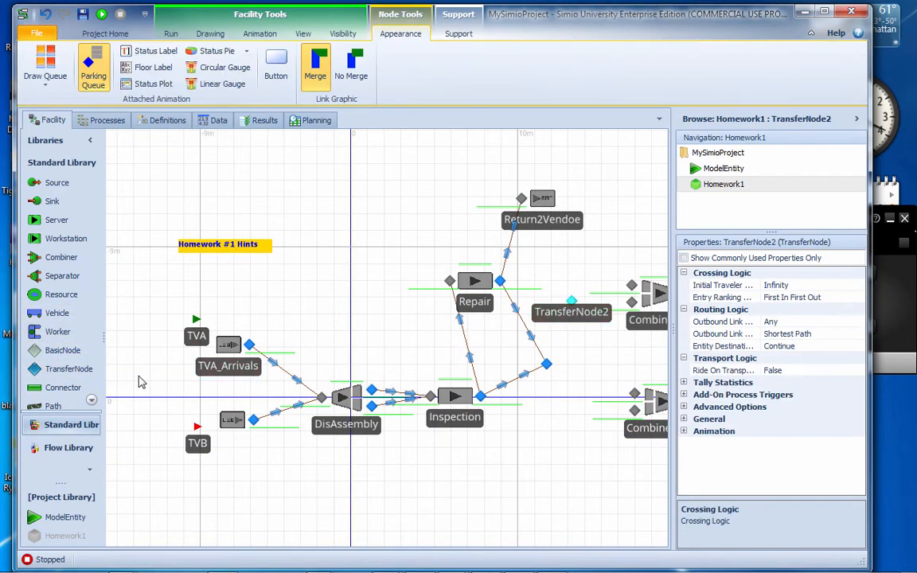
left_click(82, 379)
left_click(575, 426)
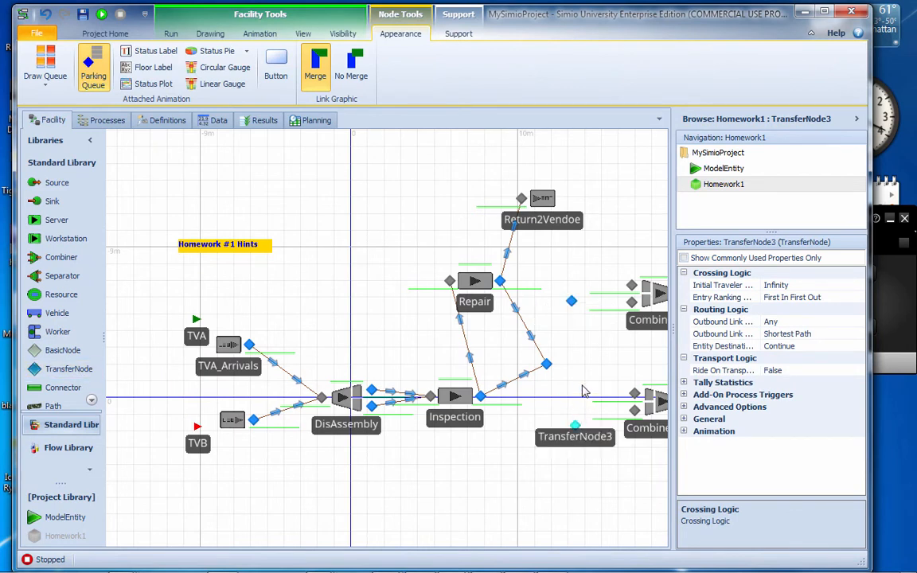
Draw paths from the transfer node after Inspection to each of the two new transfer nodes
left_click(57, 407)
left_click(546, 365)
left_click(572, 301)
left_click(57, 407)
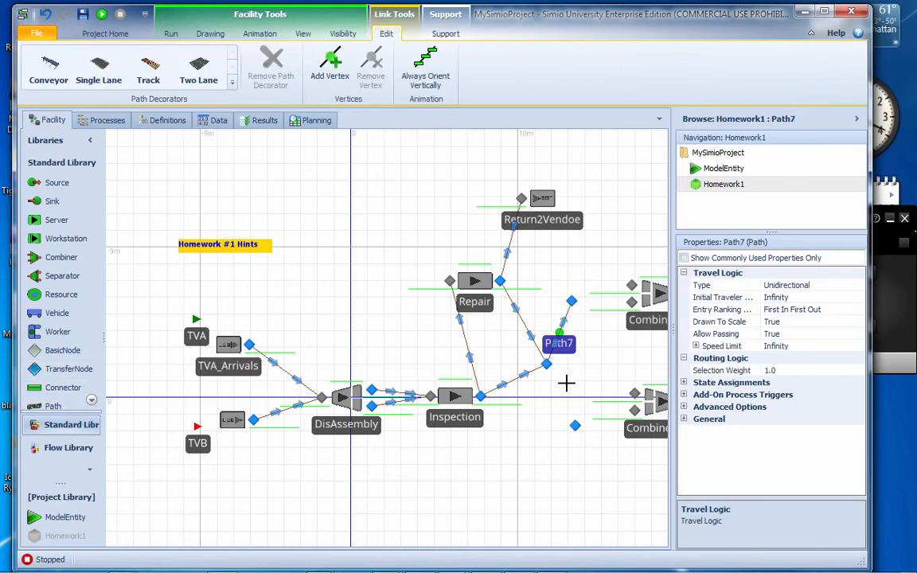
left_click(546, 365)
left_click(575, 426)
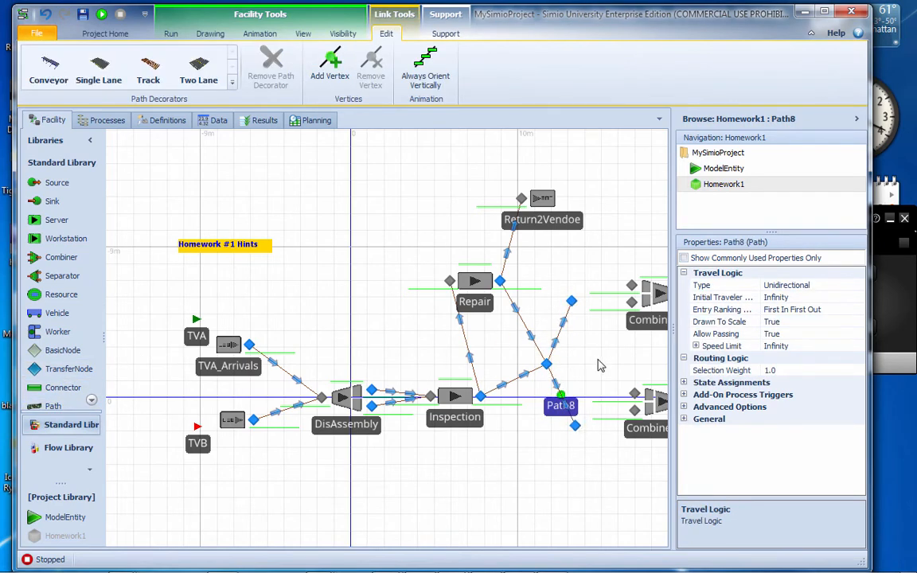
Draw two paths from the upper transfer node, one to each input node of Combiner1
left_click_drag(602, 260, 459, 246)
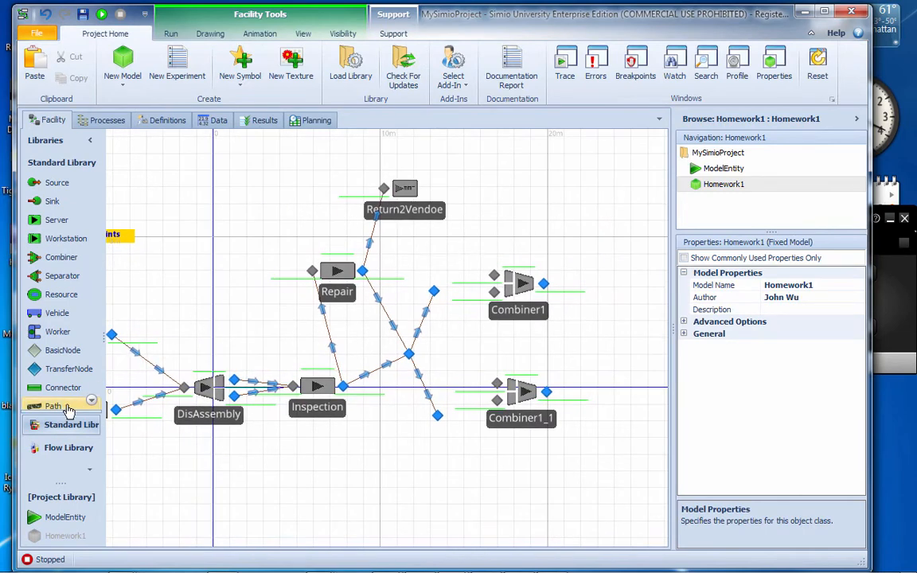
left_click(434, 291)
left_click(494, 275)
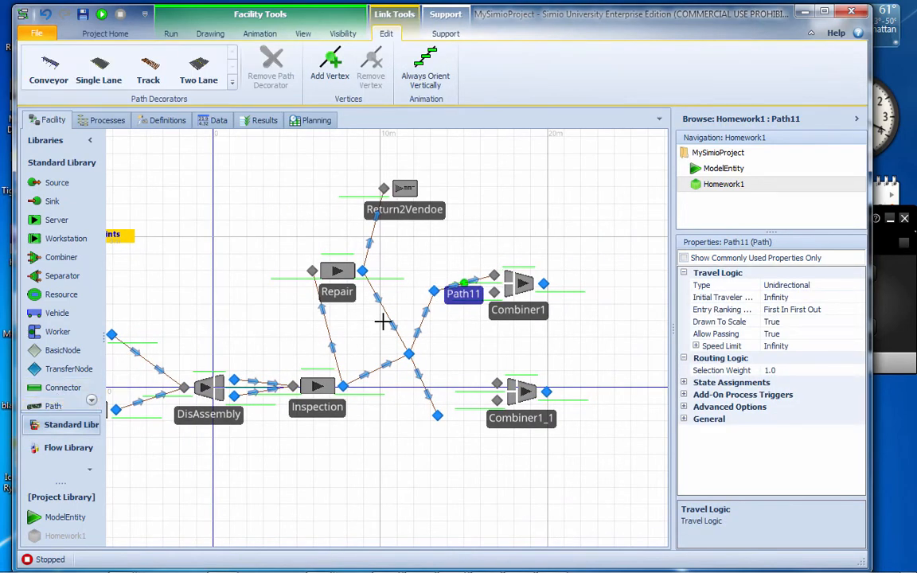
left_click(434, 291)
left_click(495, 292)
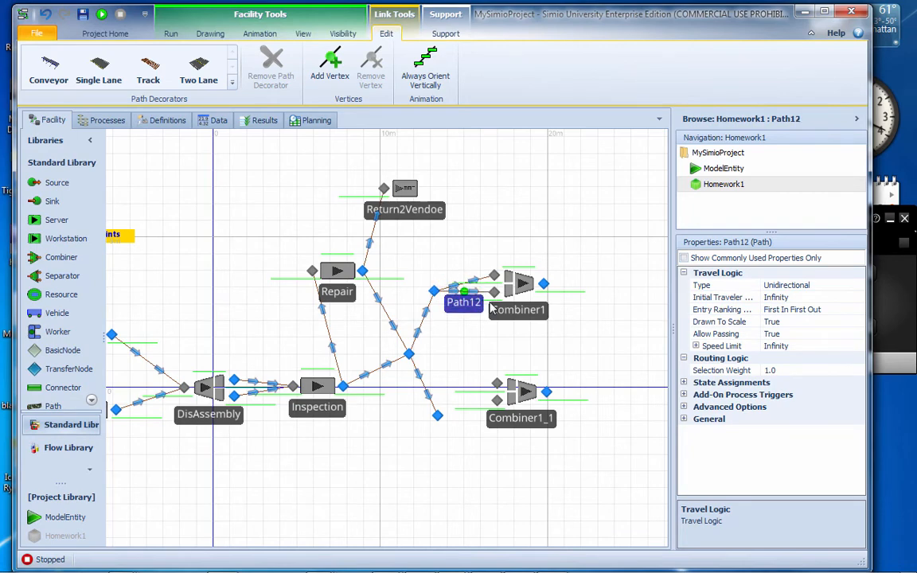
Set the selection weight of the path leading to the upper transfer node ahead of Combiner1 to Entity.Is.TVB
left_click(419, 325)
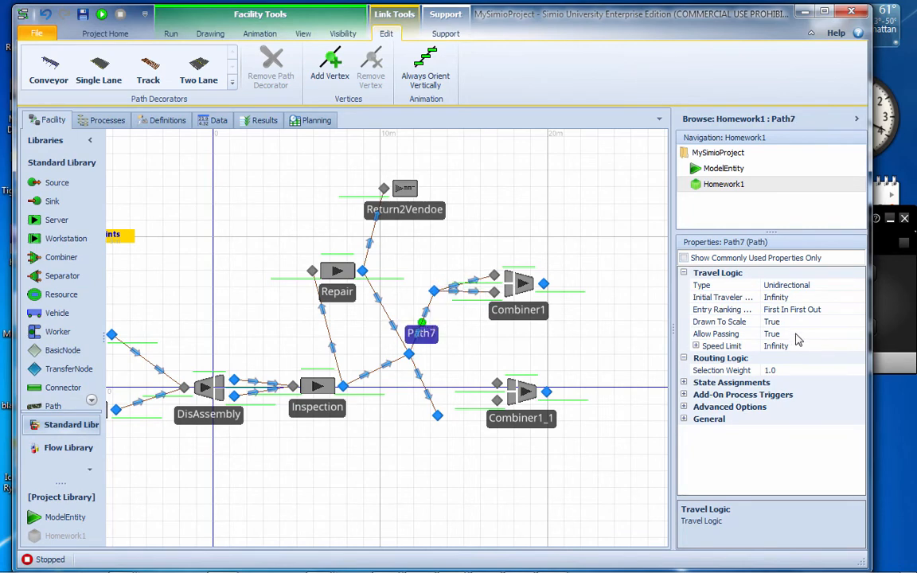
left_click(776, 370)
left_click(858, 370)
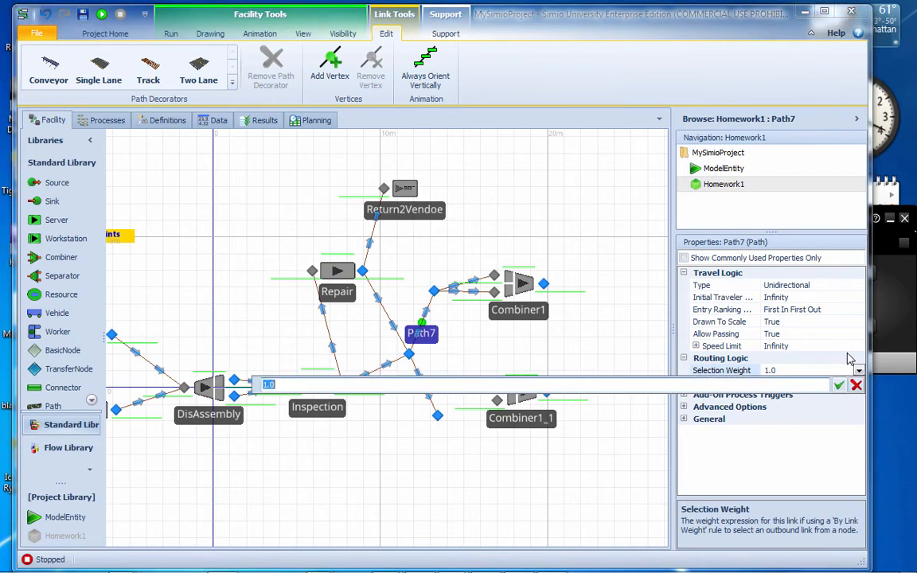
type("Ent")
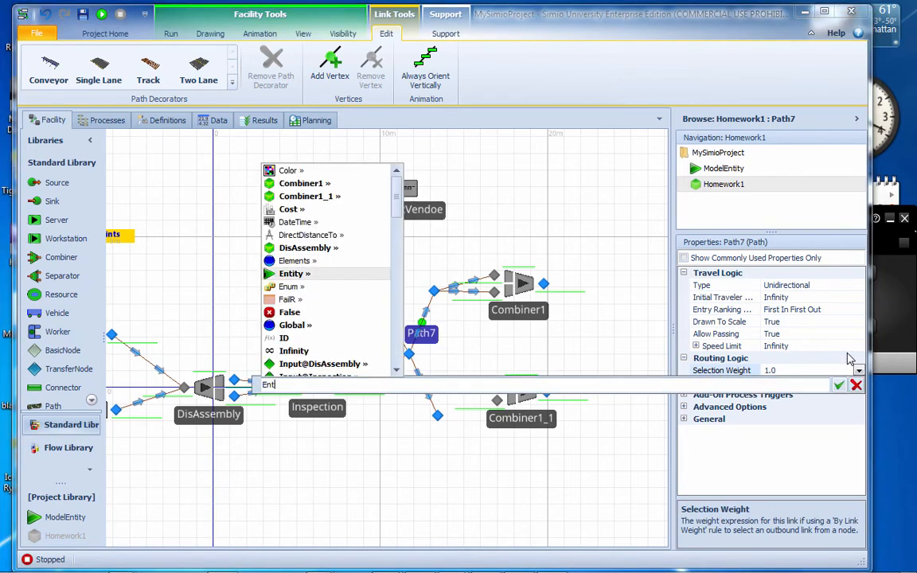
type("ity.I")
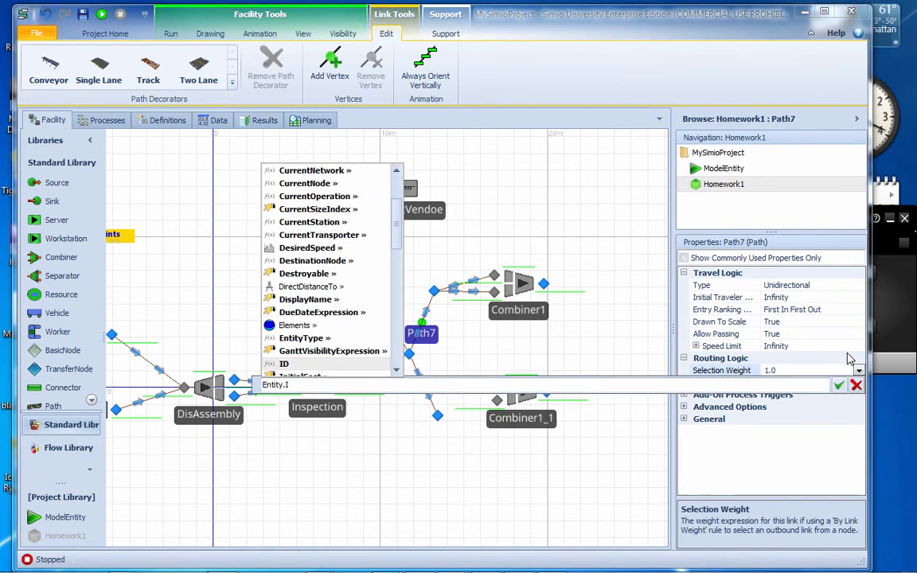
type("s.TV")
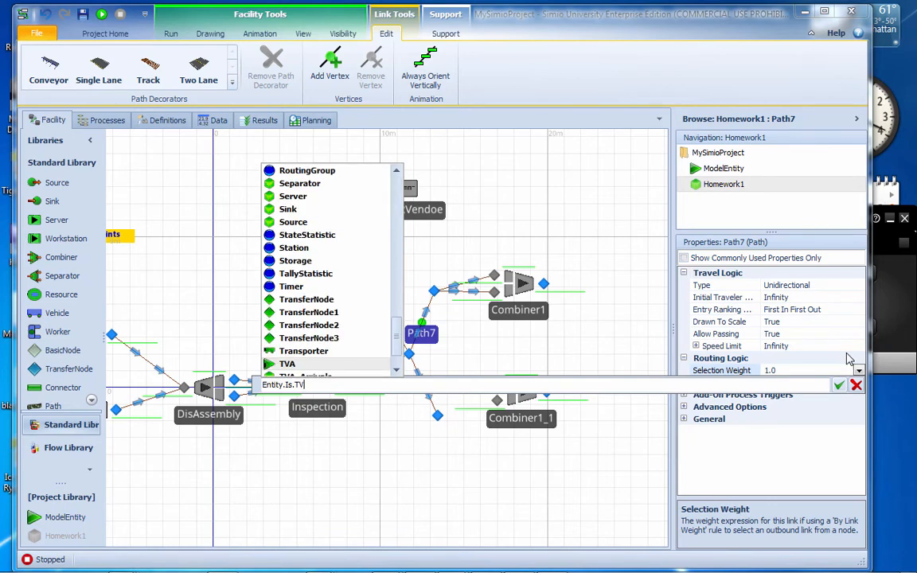
type("B")
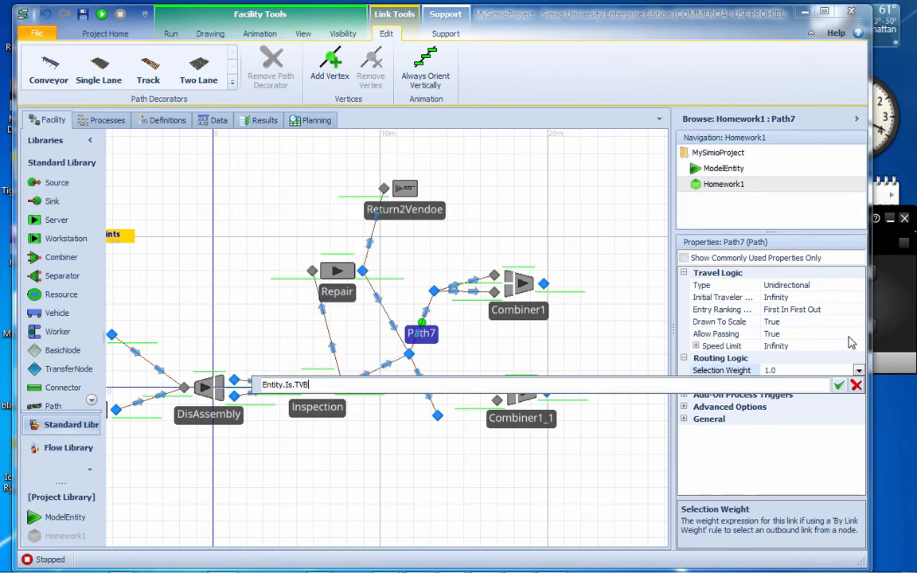
key("Return")
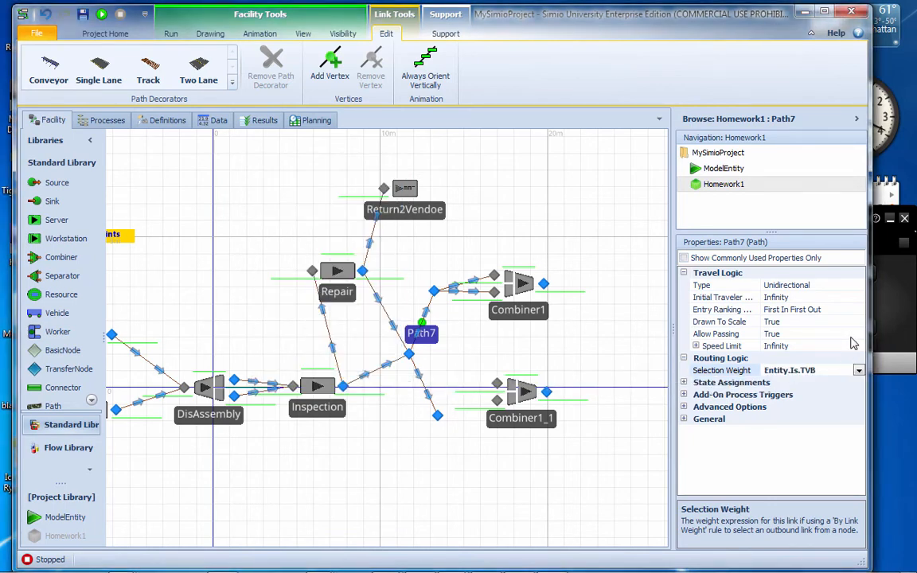
Set the selection weight of the path leading to the lower transfer node ahead of Combiner1_1 to Entity.Is.TVA
left_click(421, 386)
left_click(797, 370)
left_click(858, 371)
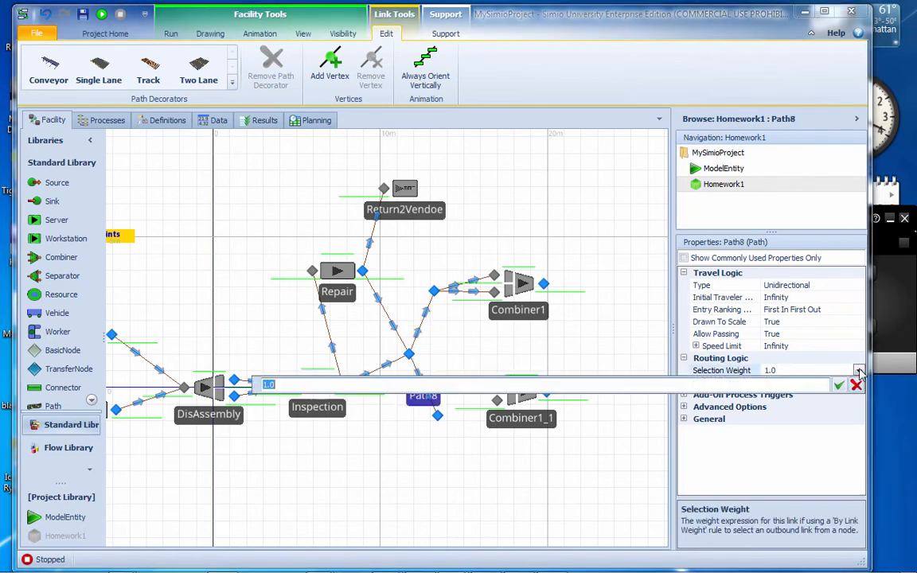
type("Entit")
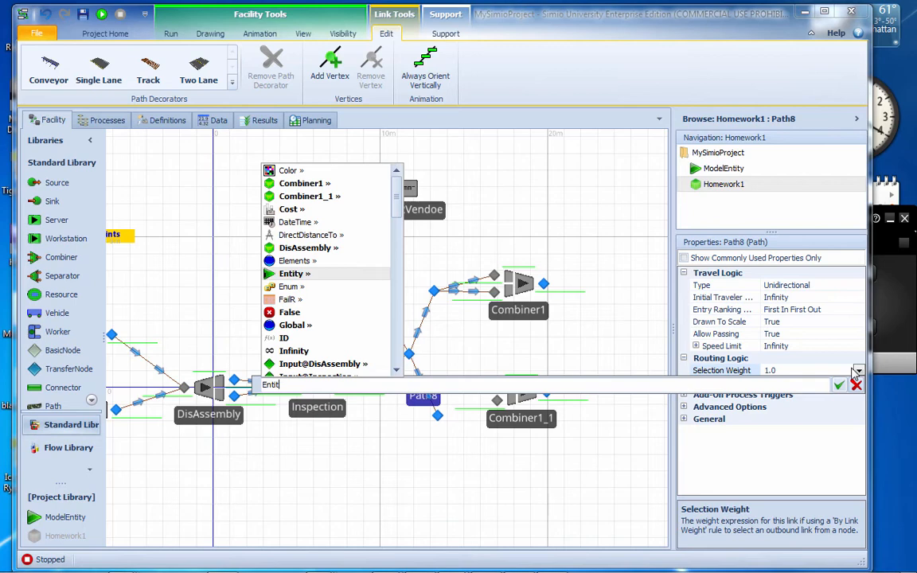
type("y.IS")
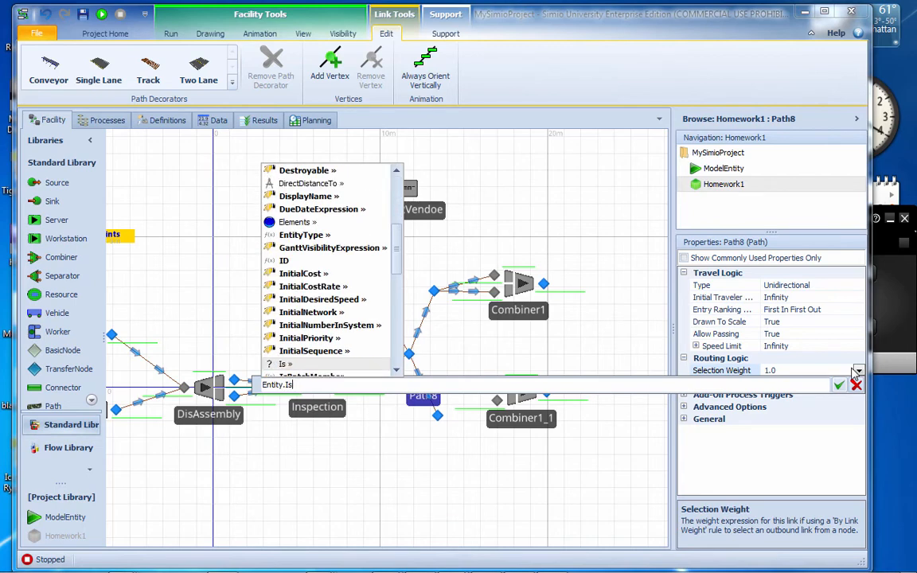
type(".TV")
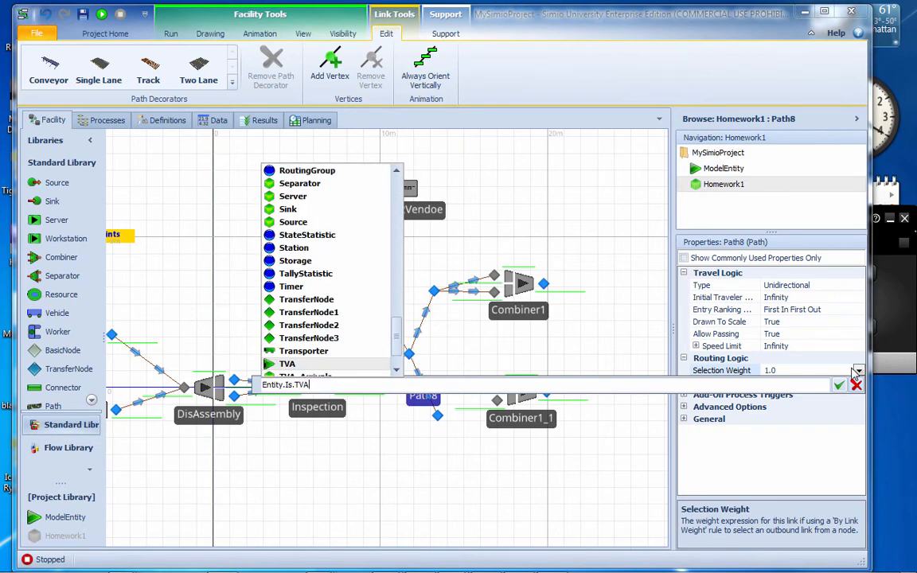
type("A")
key("Return")
key("Return")
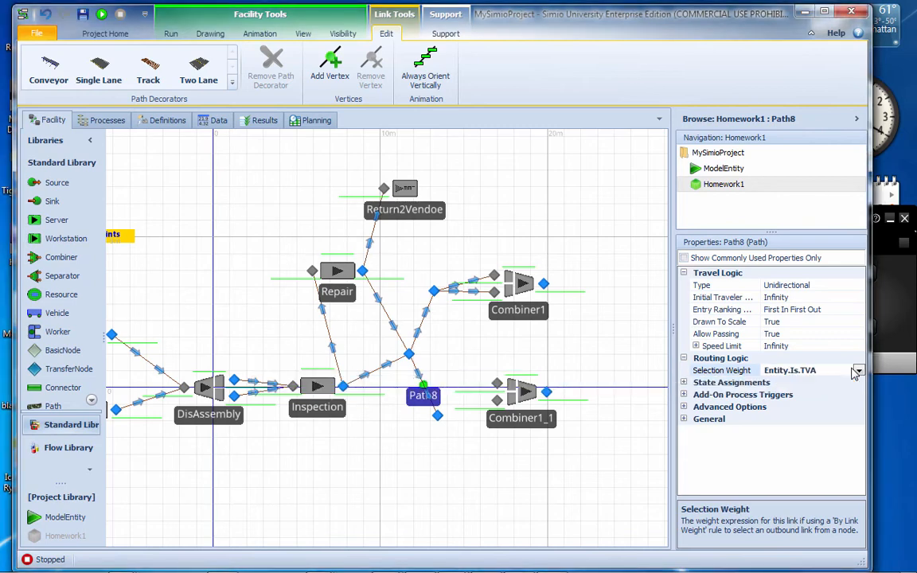
left_click(422, 250)
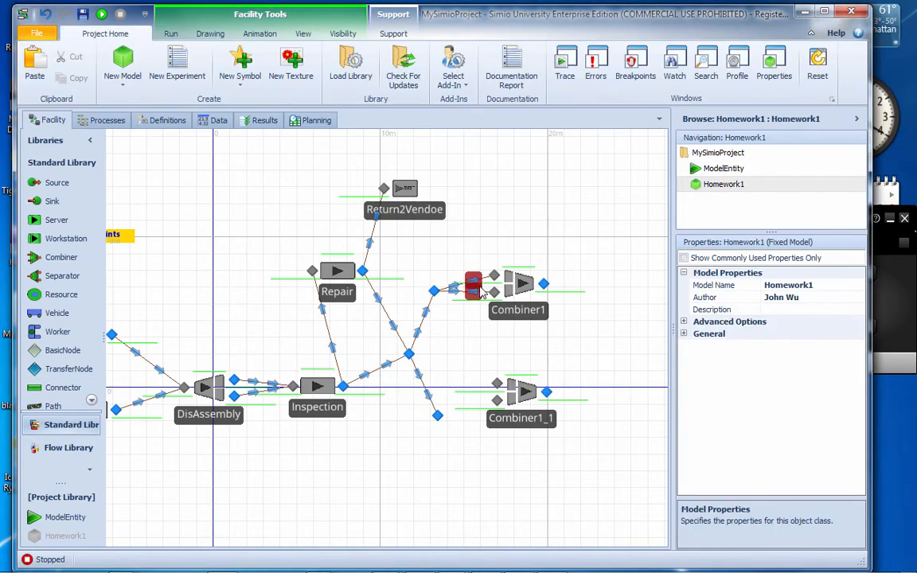
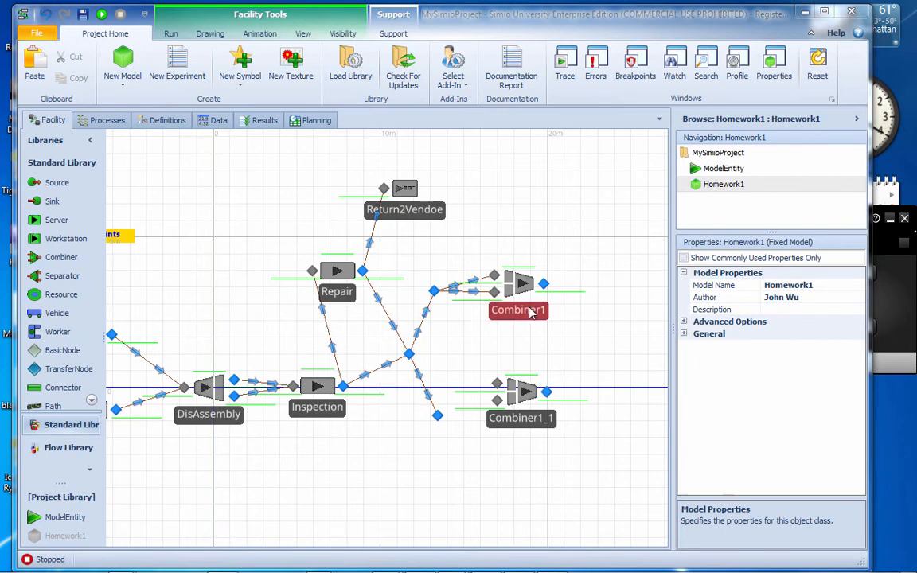
left_click(470, 281)
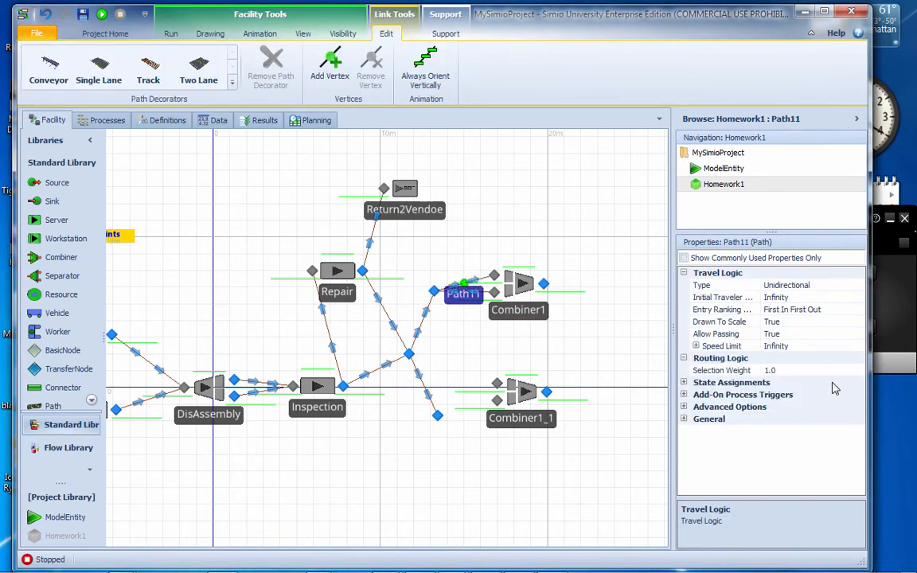
left_click(768, 371)
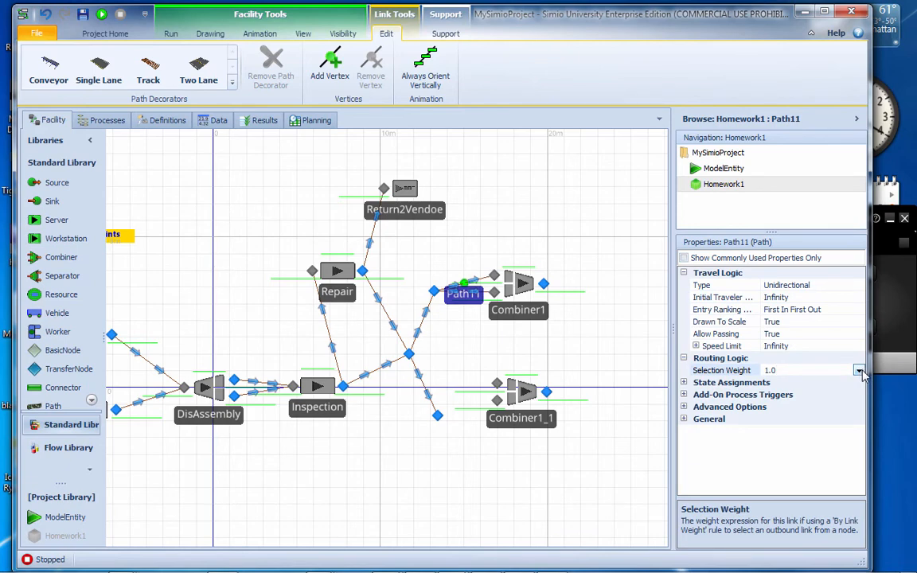
left_click(859, 371)
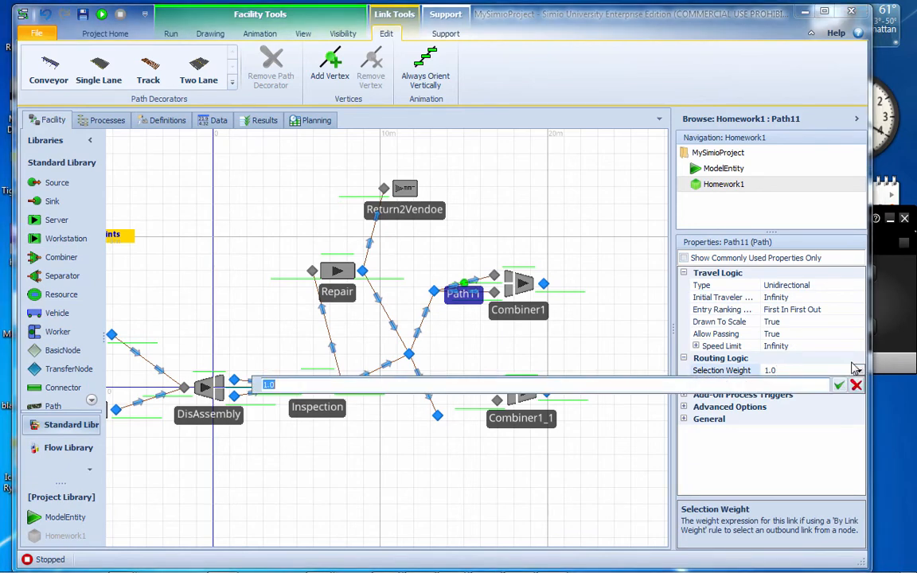
type("M")
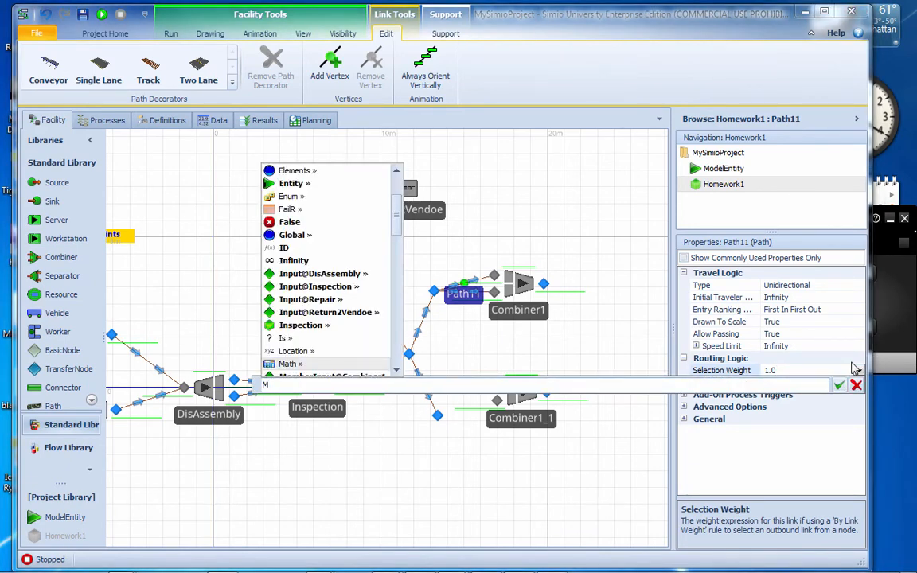
type("o")
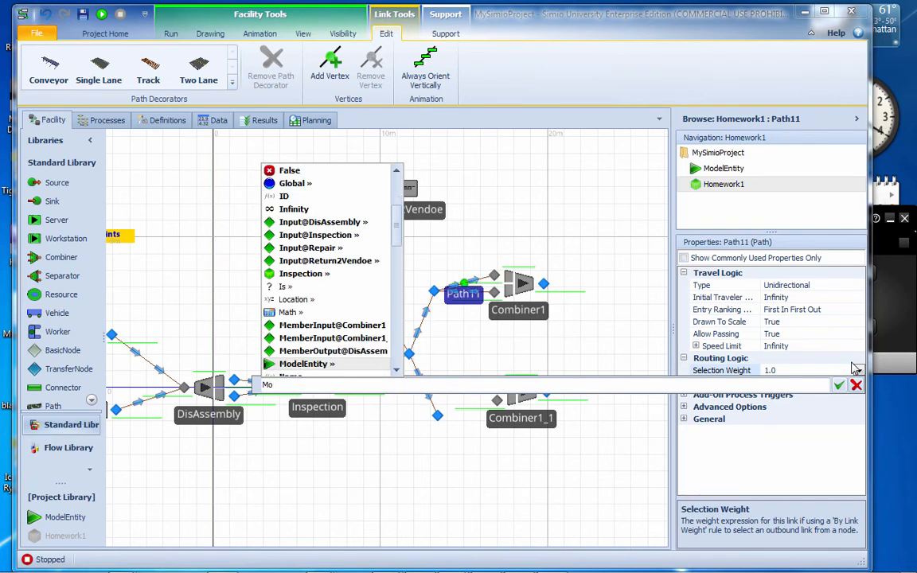
type("delEntity.")
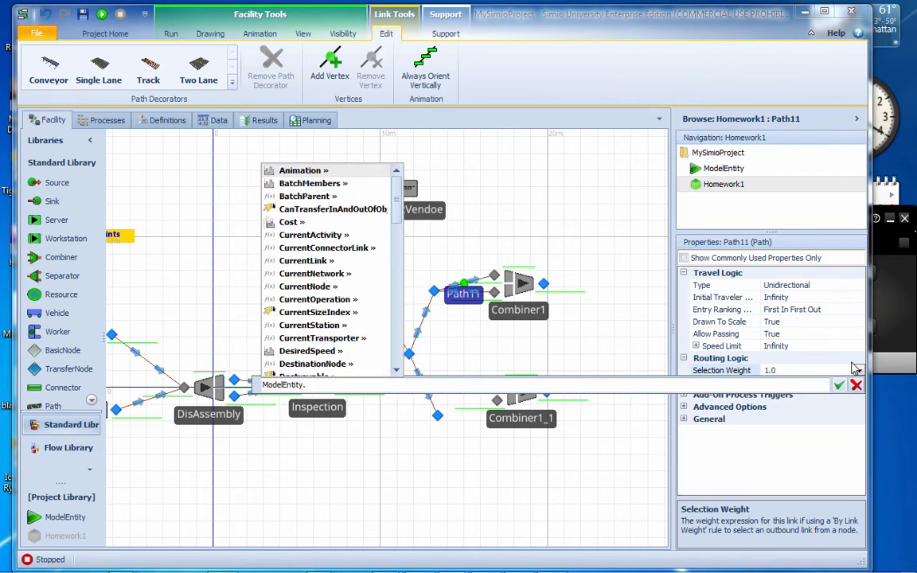
type("Sta")
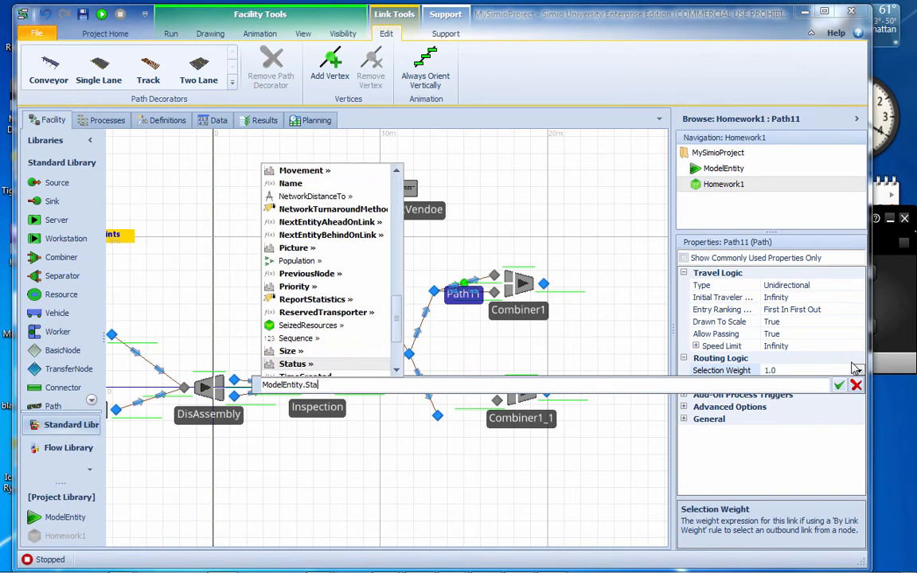
type("tus.")
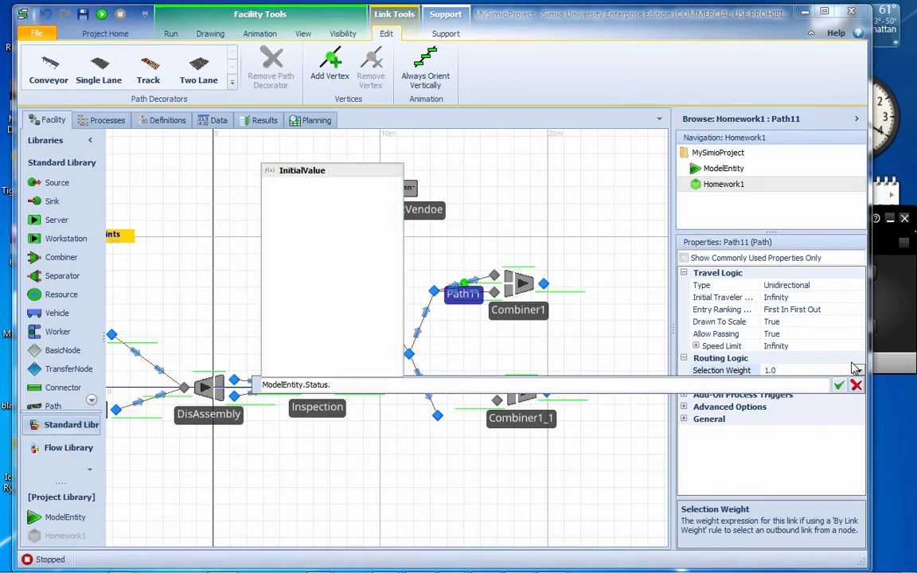
key("BackSpace")
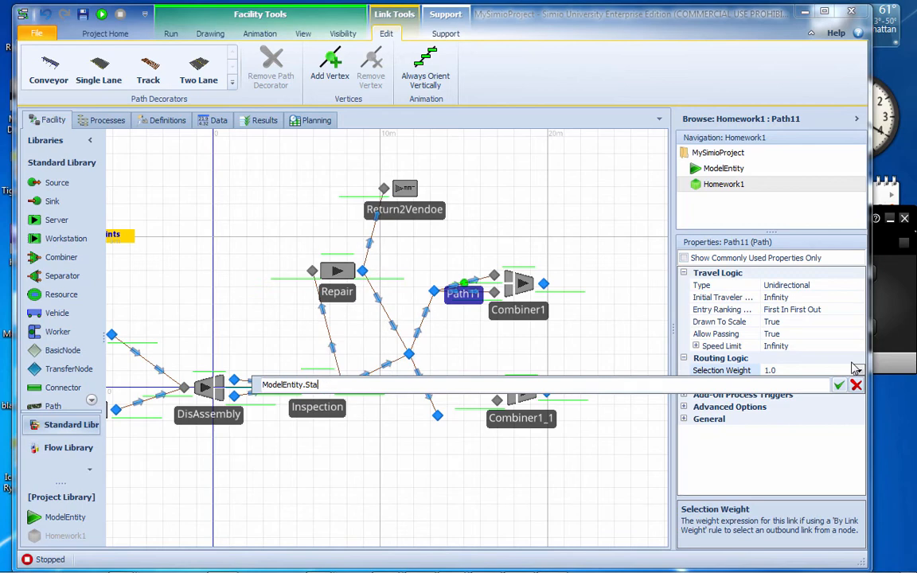
type("PartType == 1")
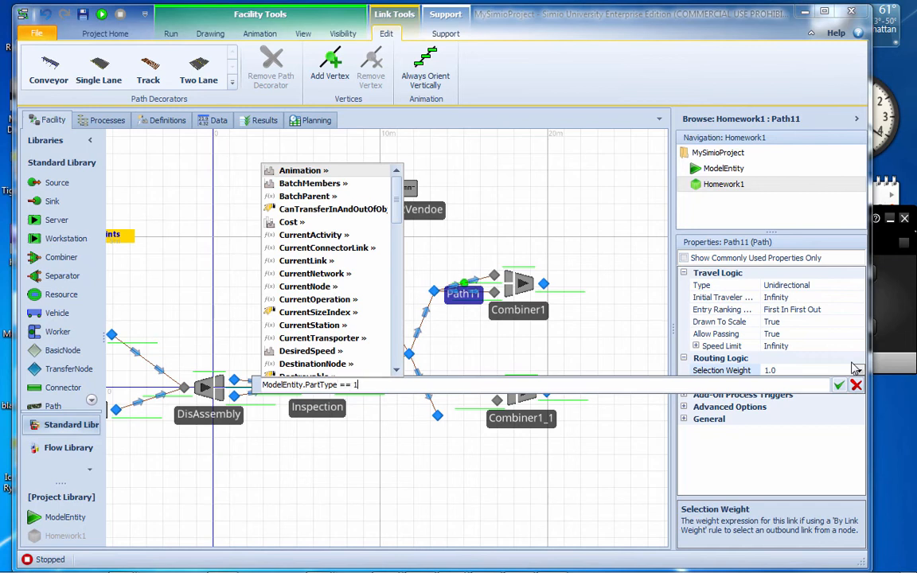
key("Return")
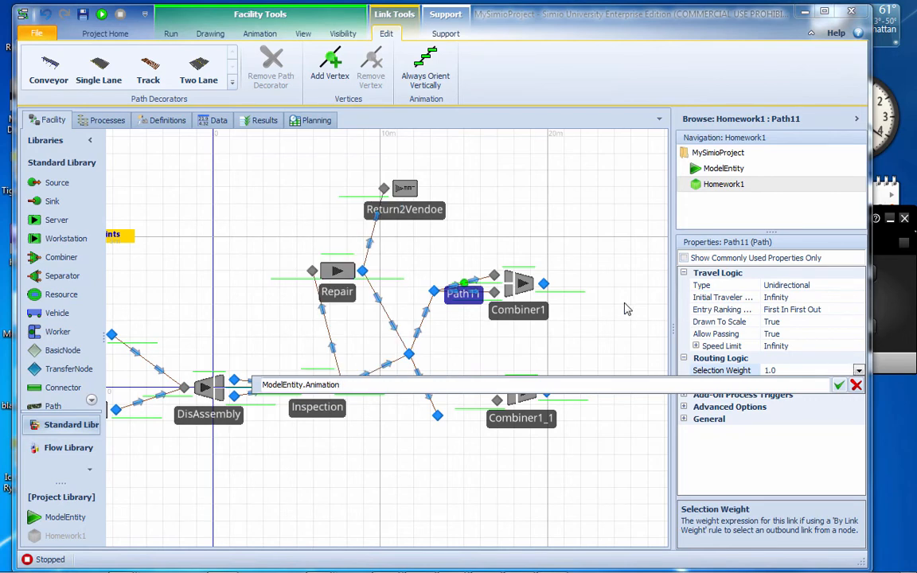
left_click(856, 385)
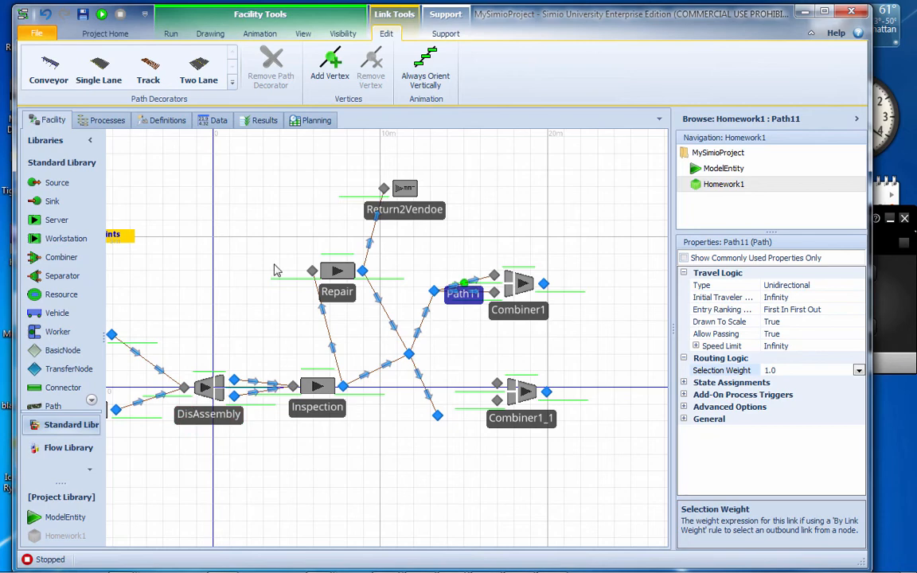
Add an integer state variable named PartType to the ModelEntity definitions
left_click(218, 120)
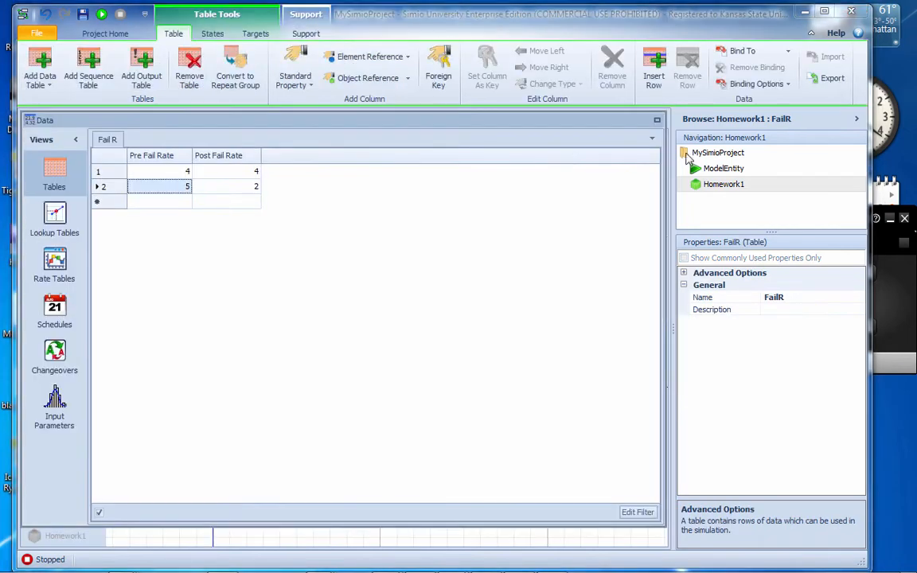
left_click(695, 168)
left_click(116, 121)
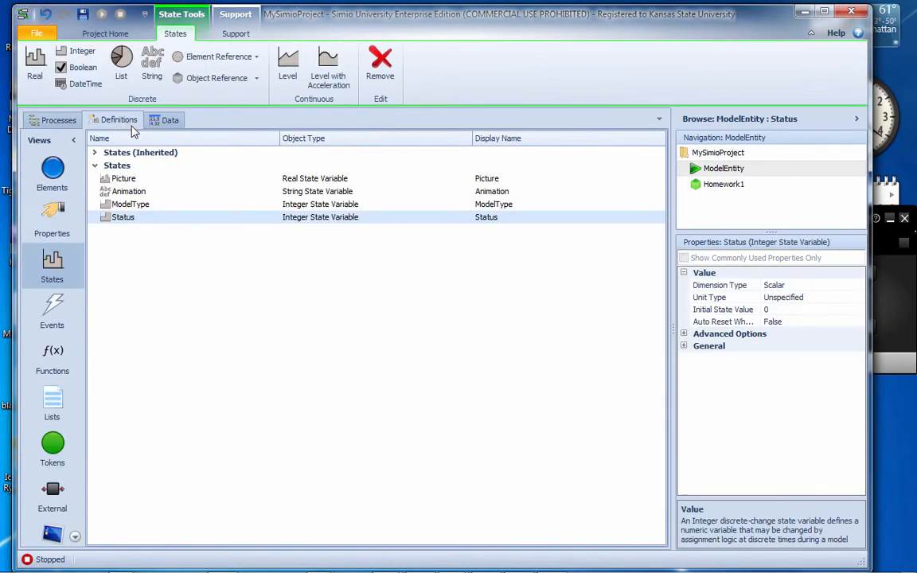
right_click(132, 217)
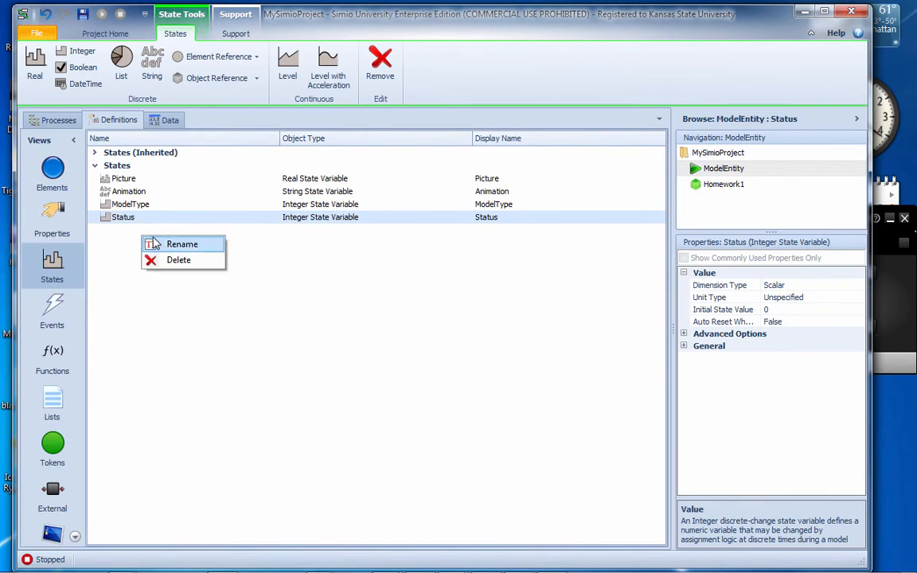
left_click(79, 51)
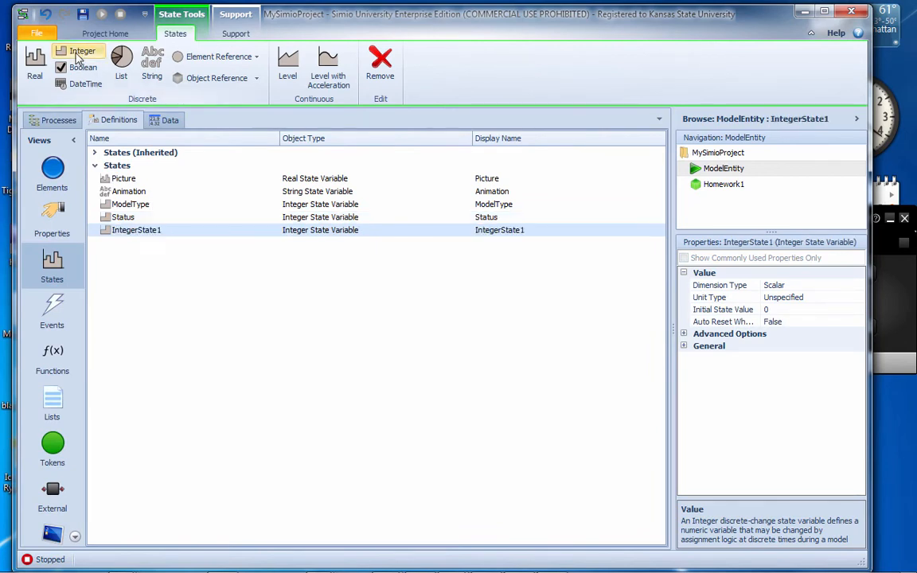
left_click(162, 231)
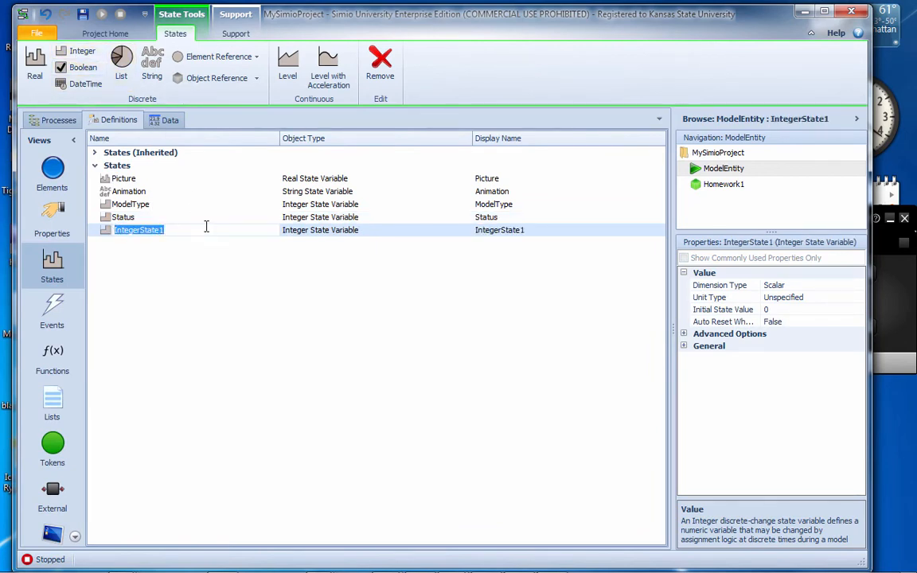
type("PartType")
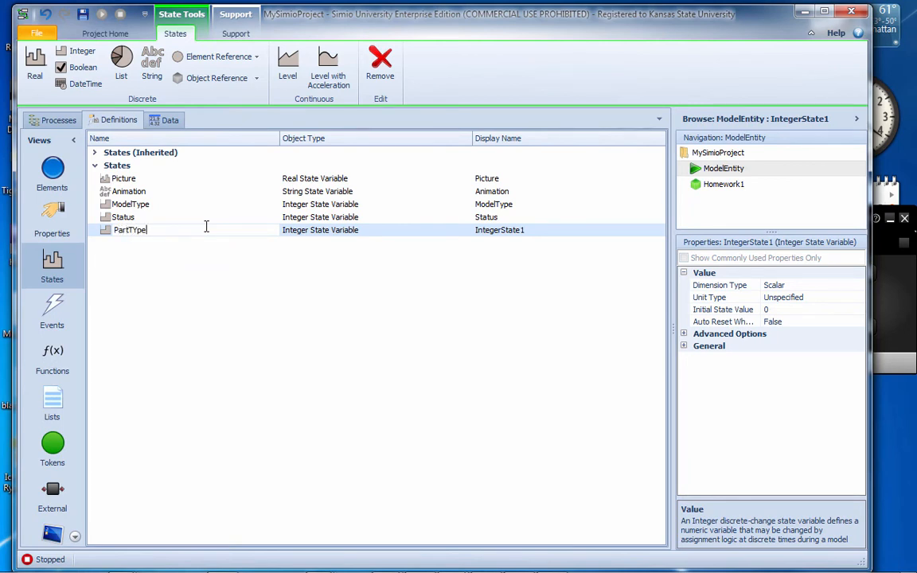
key("Return")
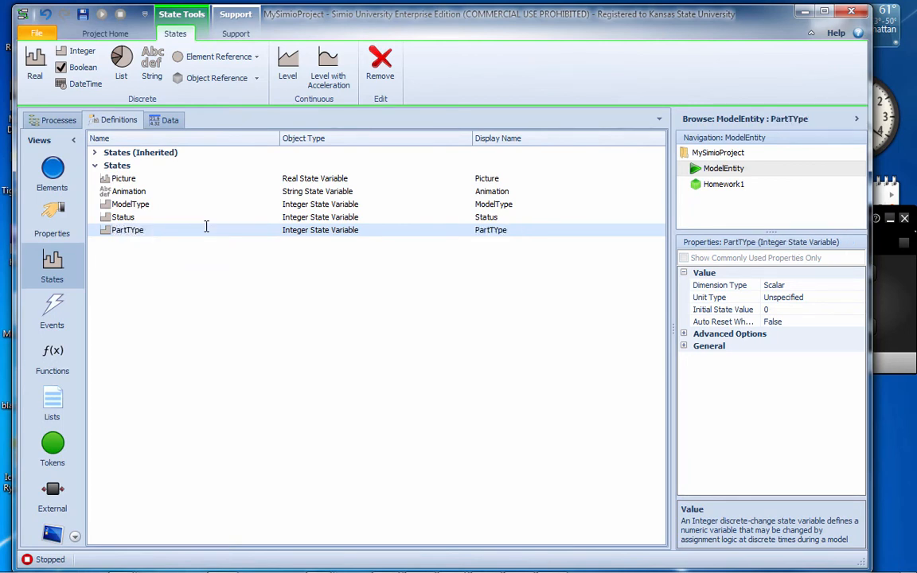
left_click(135, 231)
left_click(132, 230)
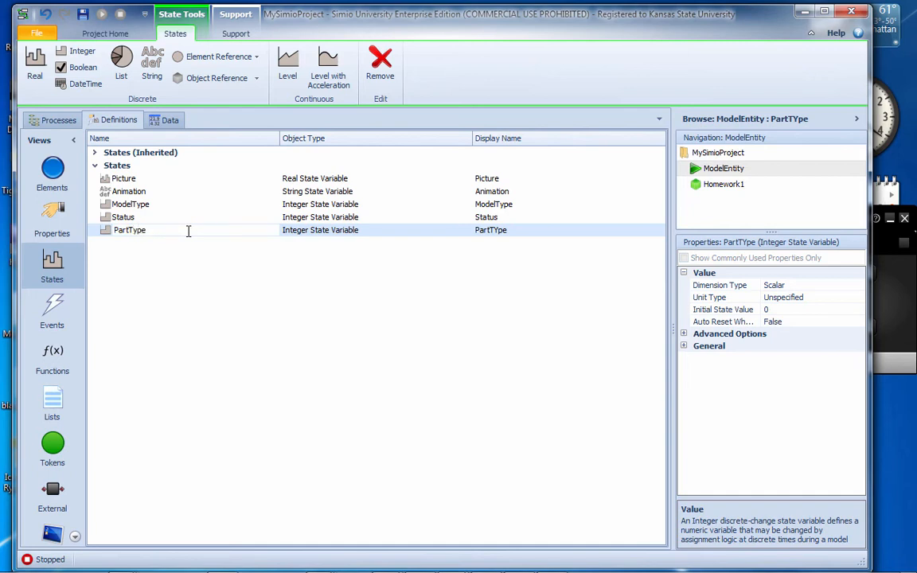
key("Return")
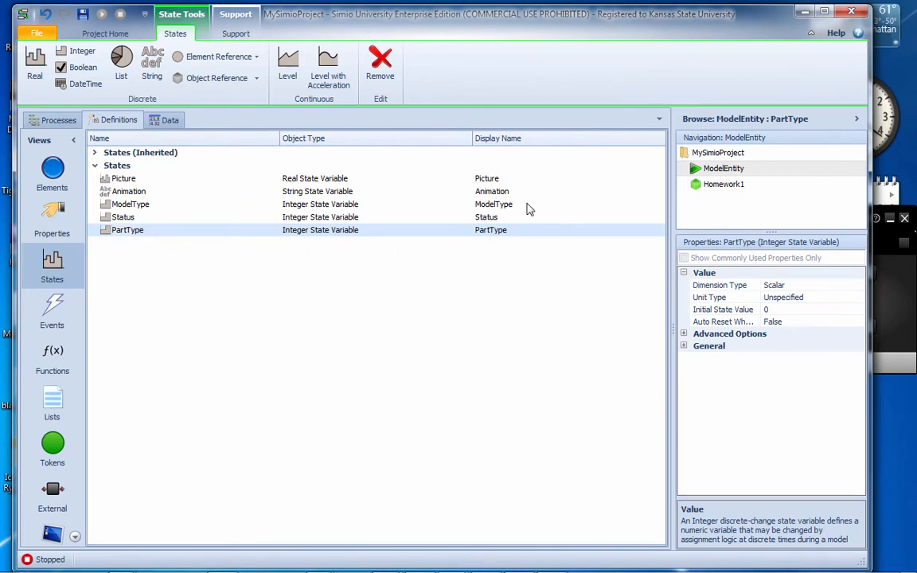
Return to the Homework1 model and dock the floating Data view back between Results and Planning
left_click(721, 187)
left_click(721, 168)
left_click(722, 186)
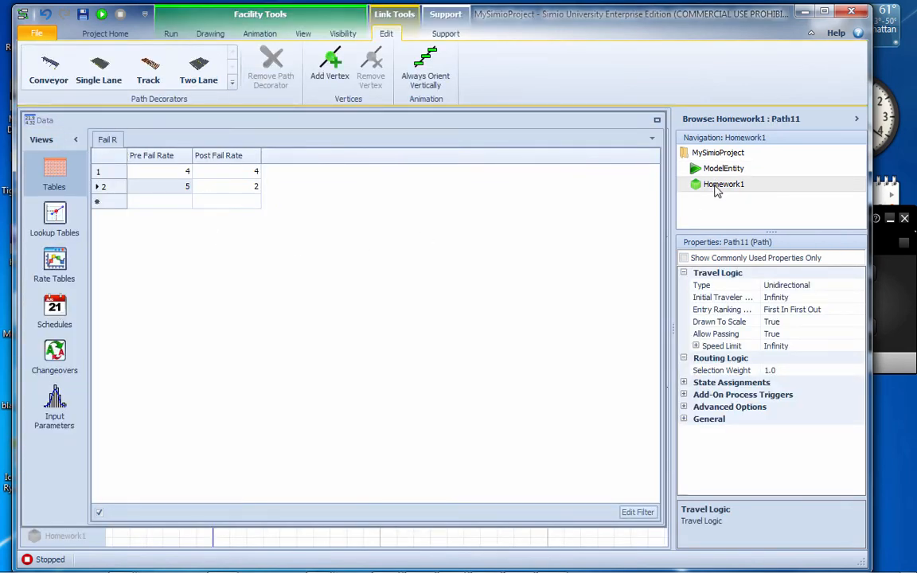
left_click(107, 137)
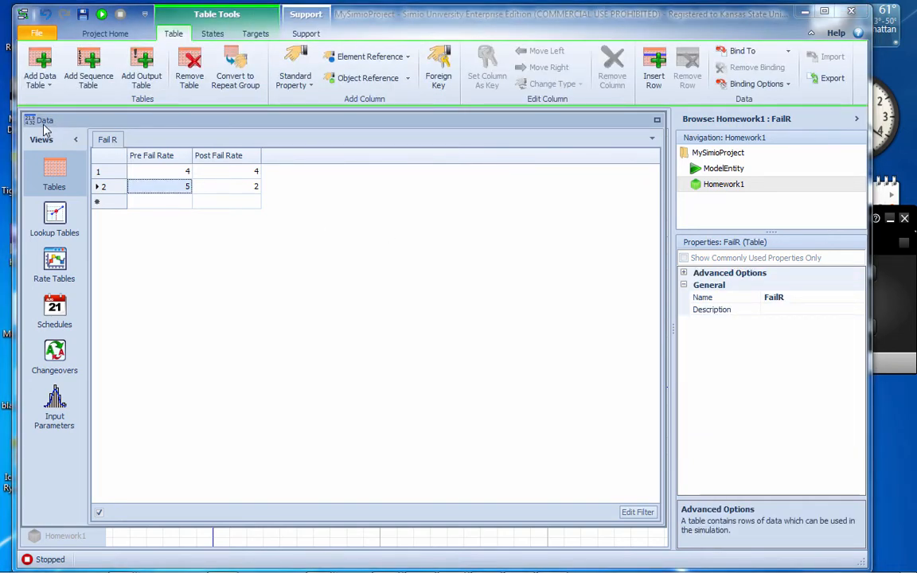
left_click_drag(531, 133, 532, 156)
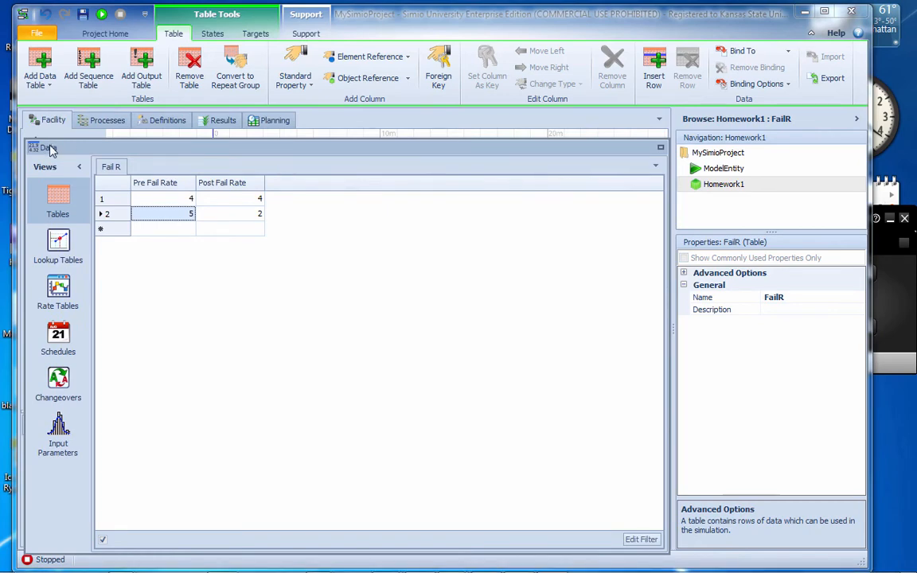
left_click_drag(48, 148, 239, 115)
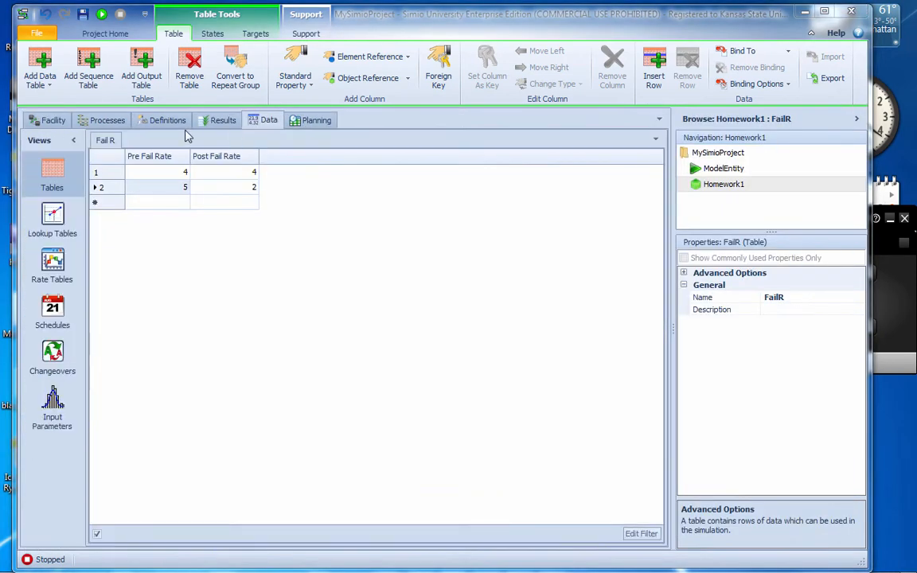
Return to the facility layout and add a Before Member Exiting state assignment row to the DisAssembly separator
left_click(56, 123)
left_click_drag(227, 327, 252, 312)
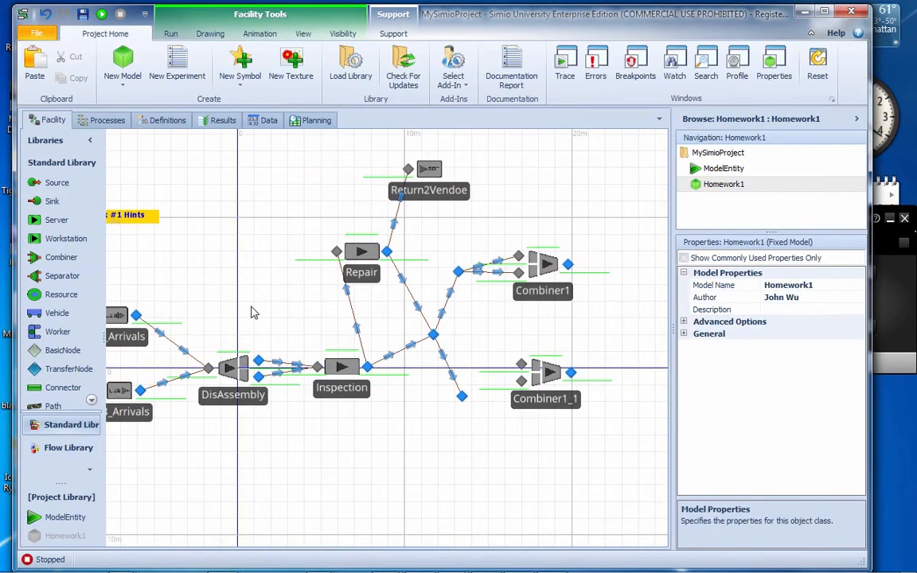
left_click(246, 402)
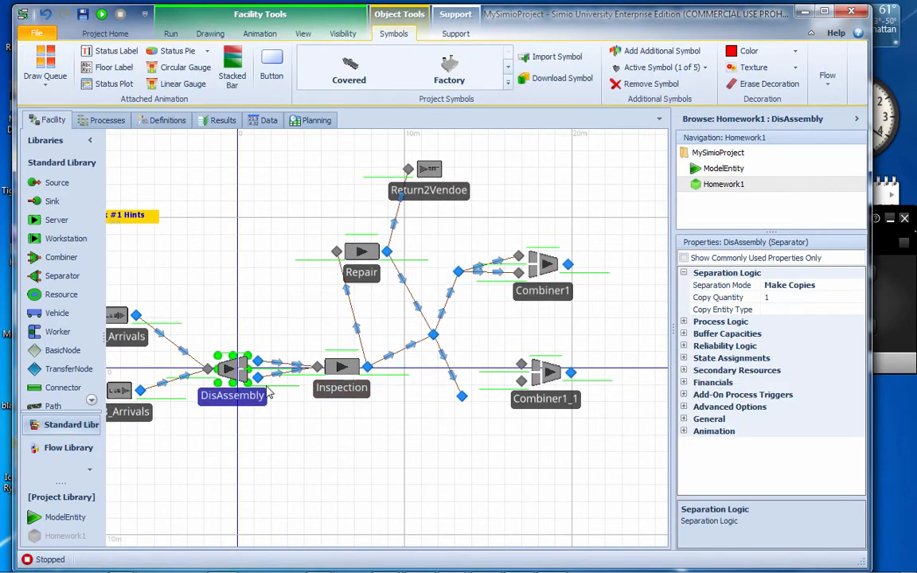
left_click(258, 378)
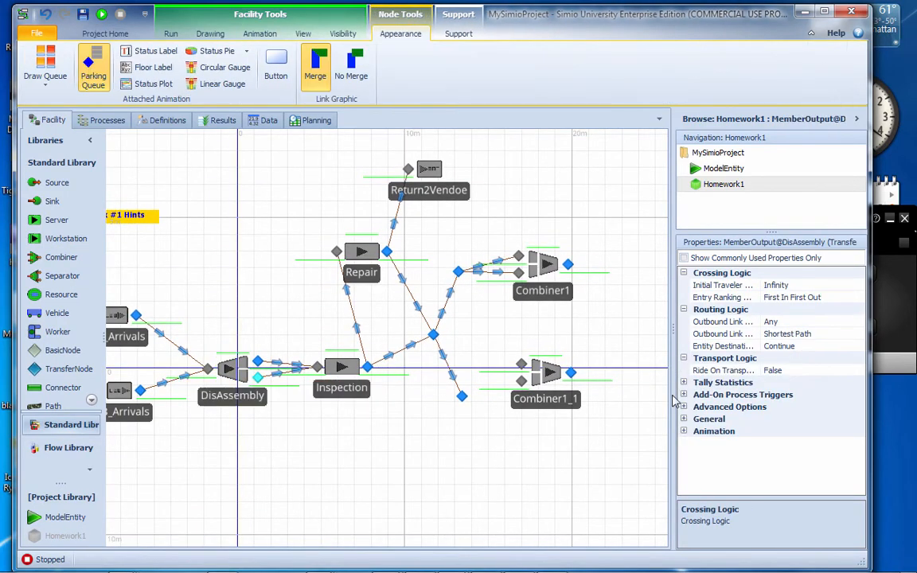
left_click(250, 402)
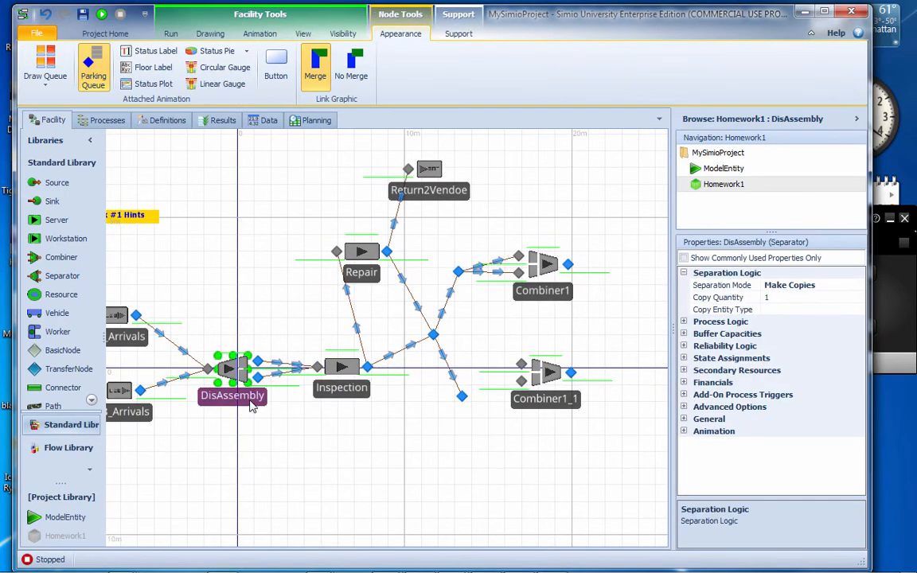
left_click(683, 359)
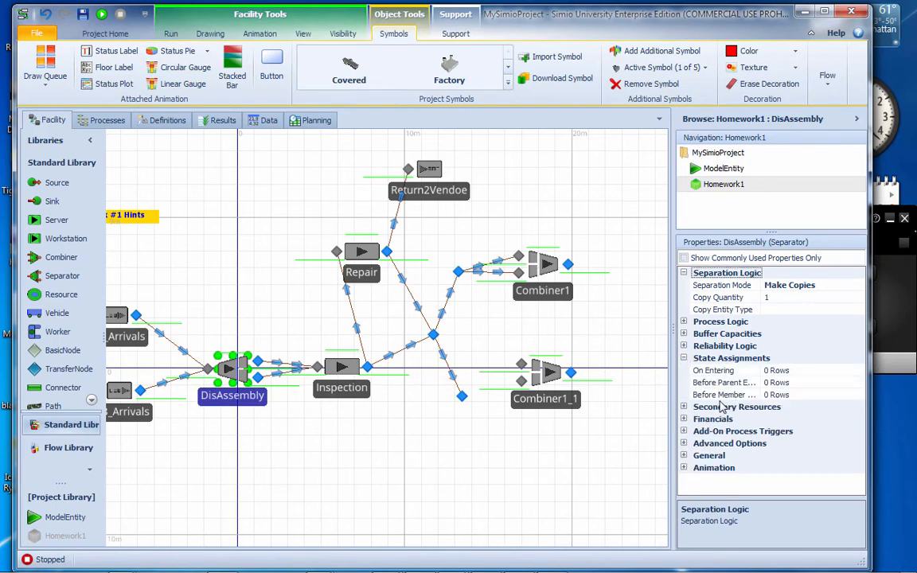
double_click(771, 396)
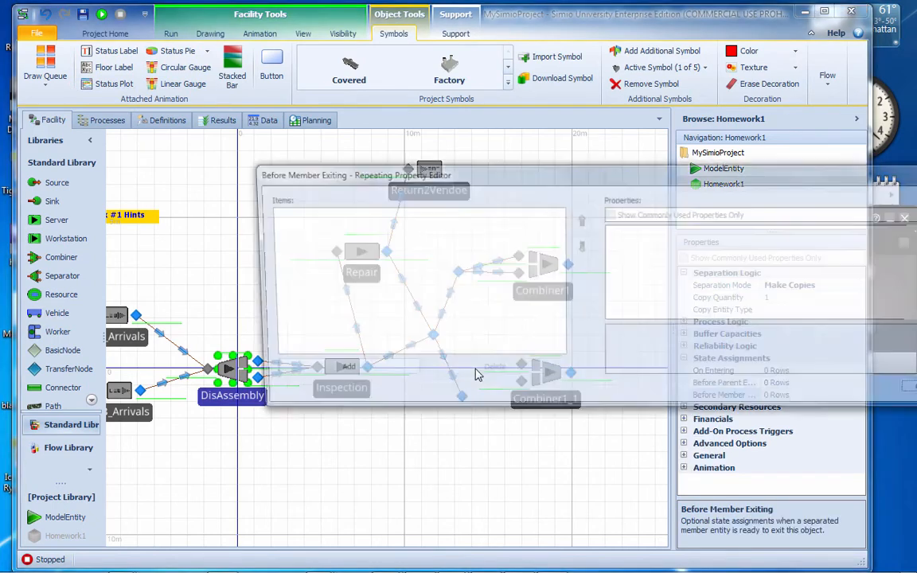
left_click(335, 372)
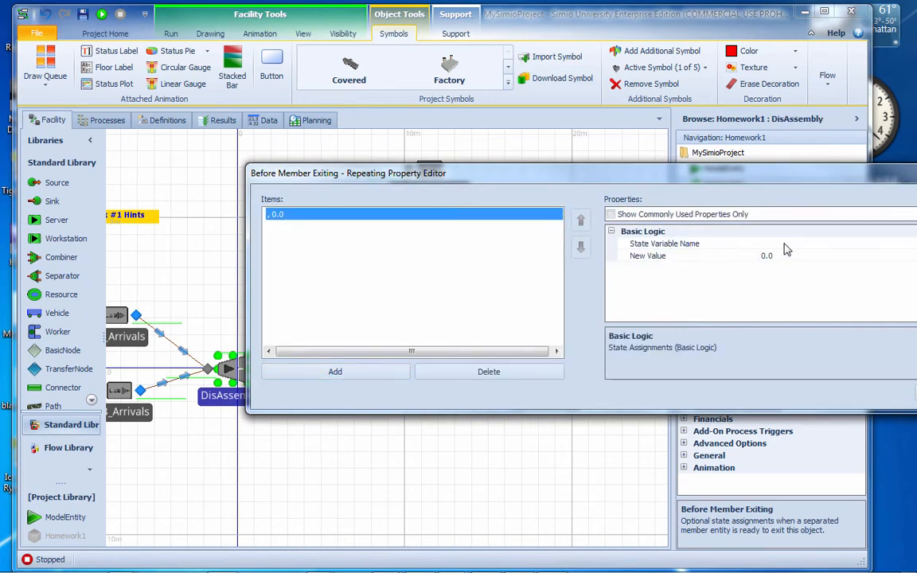
Make DisAssembly's Before Member Exiting assignment set ModelEntity.PartType to 2, and close the editor
left_click(701, 242)
left_click_drag(697, 185, 429, 199)
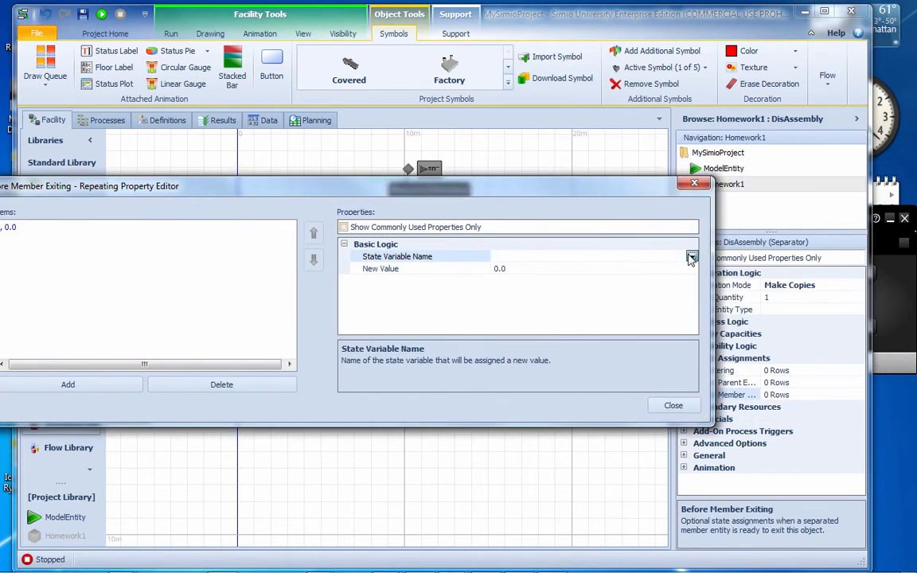
left_click(692, 257)
scroll(691, 255, "down", 15)
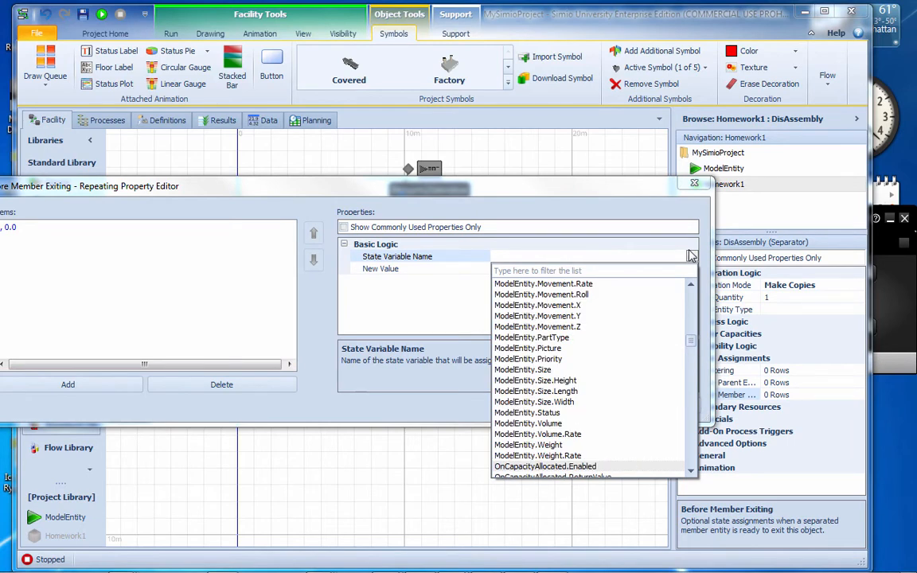
left_click(562, 341)
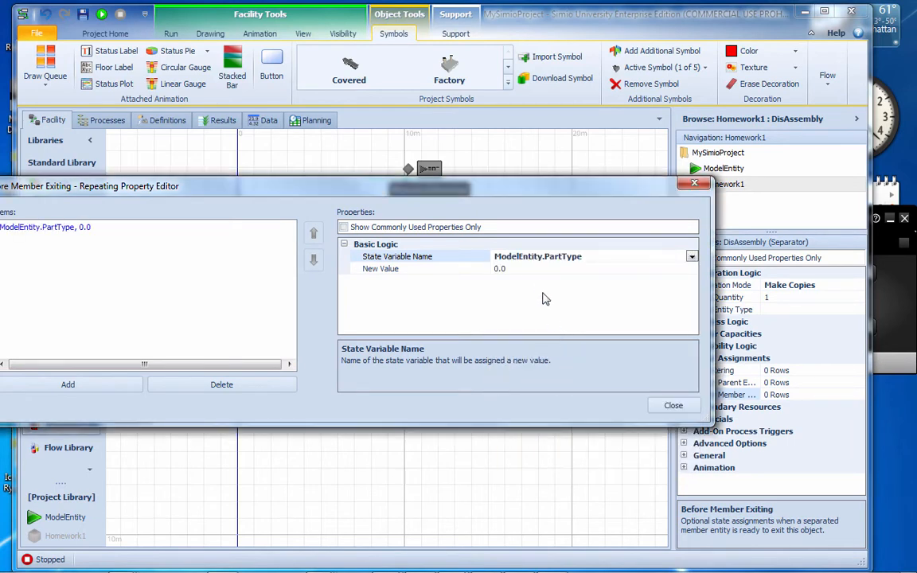
left_click(500, 268)
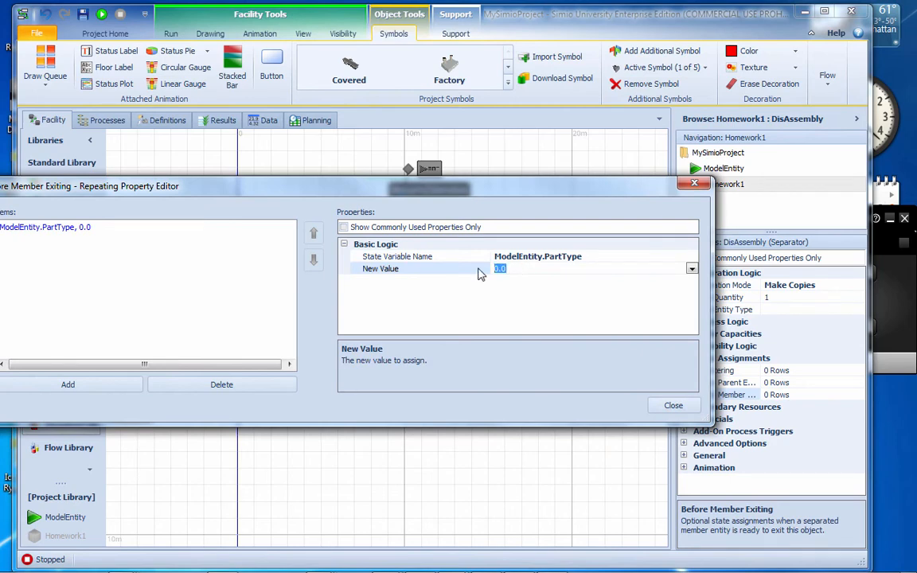
type("2")
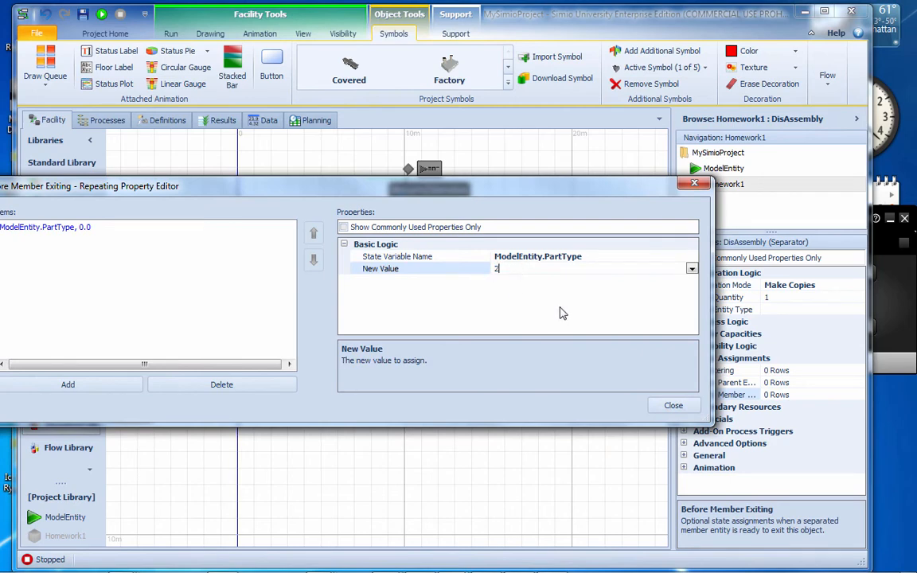
left_click(666, 404)
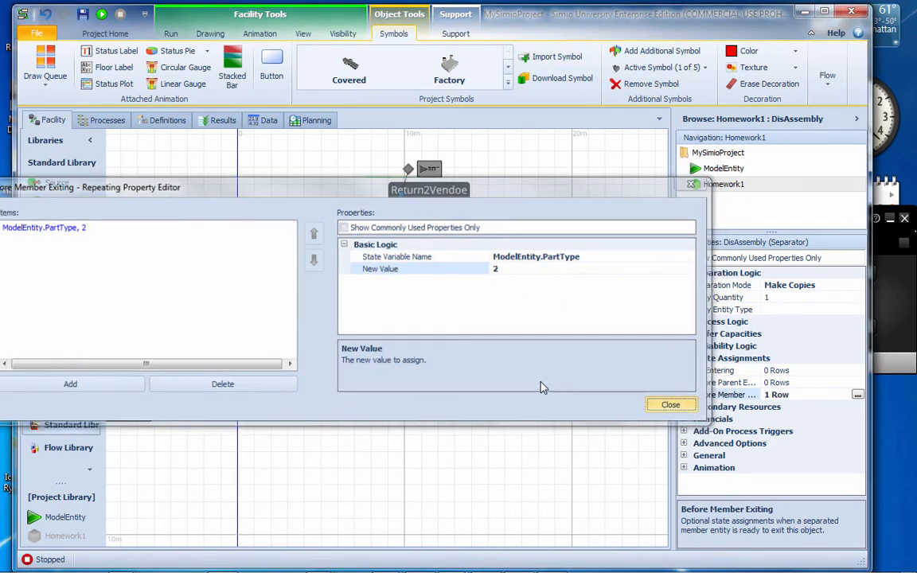
Add a Before Parent Exiting state assignment row to the DisAssembly separator
left_click(253, 365)
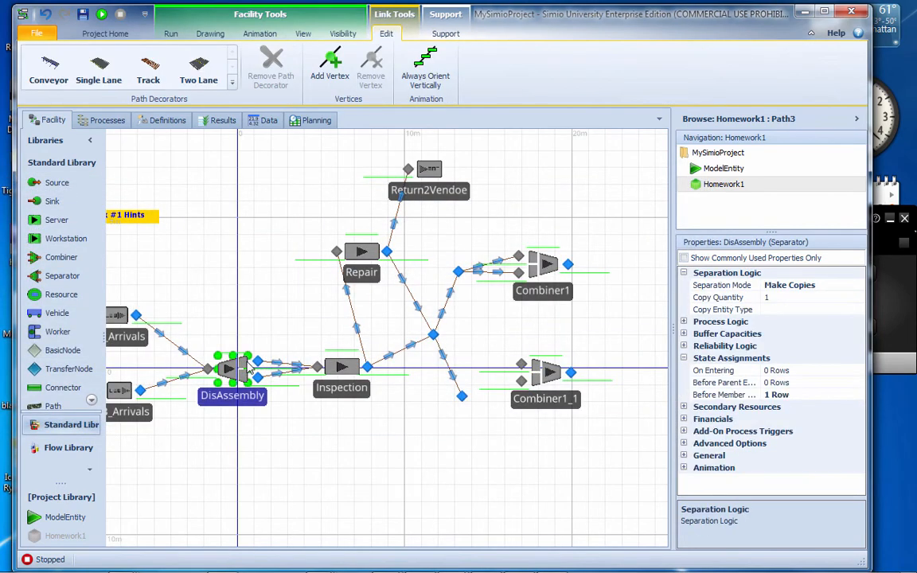
left_click(250, 366)
left_click(783, 383)
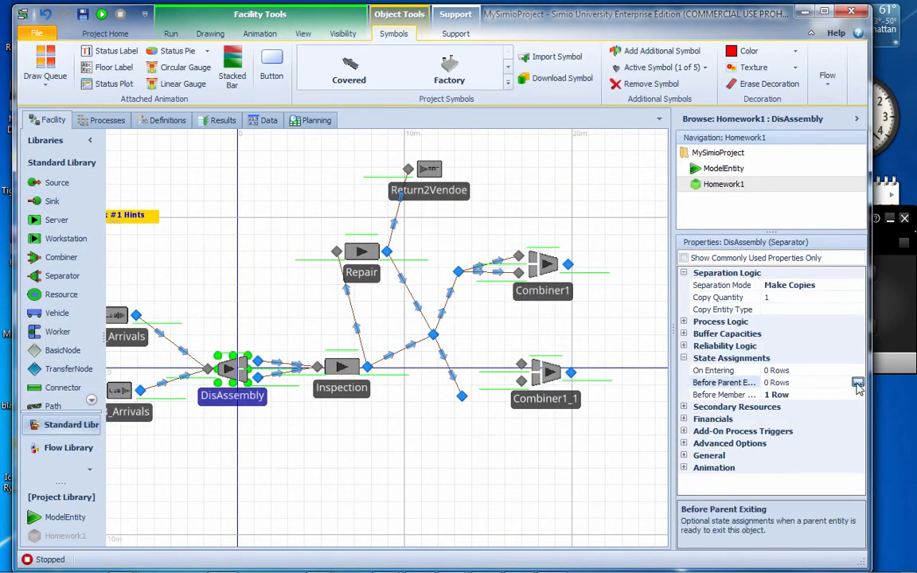
left_click(858, 384)
left_click(335, 371)
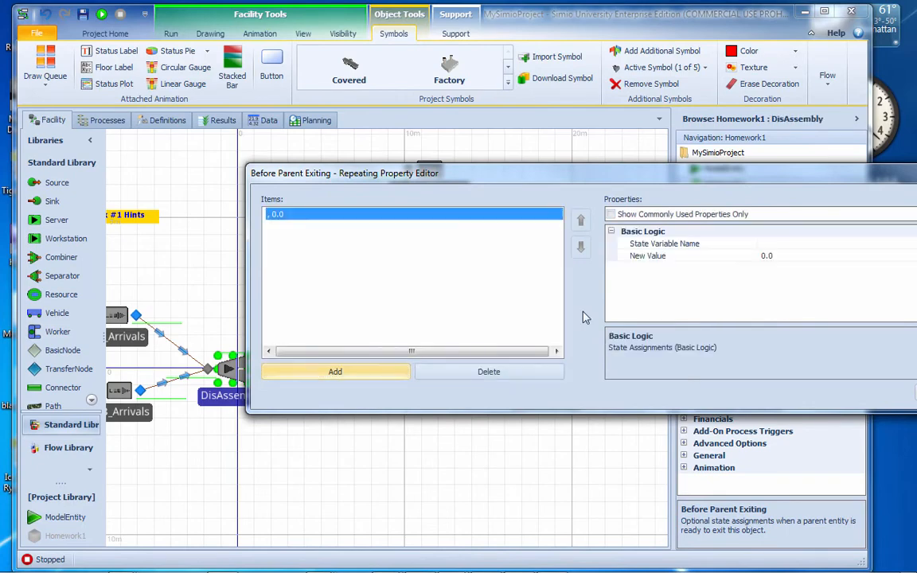
Make DisAssembly's Before Parent Exiting assignment set ModelEntity.PartType to 1, and close the editor
left_click_drag(558, 173, 332, 178)
left_click(707, 248)
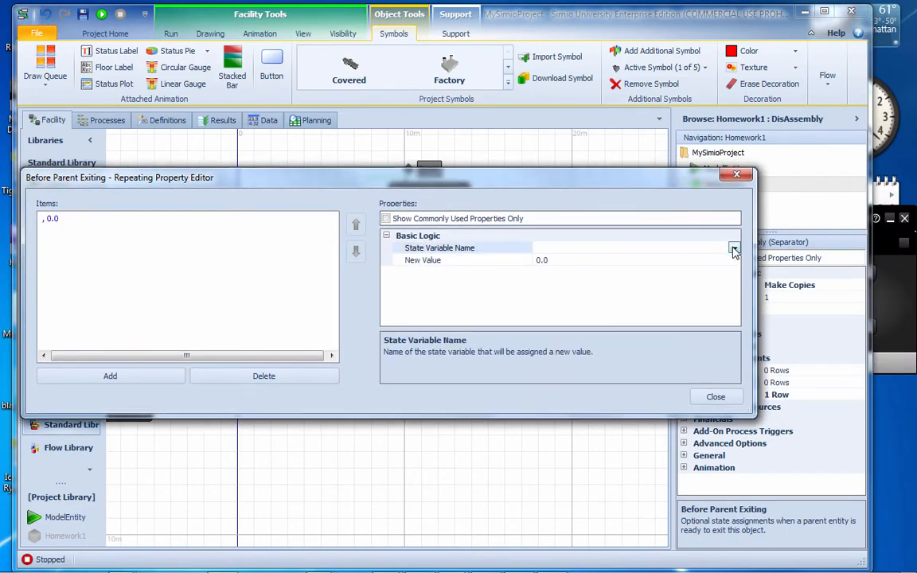
left_click(734, 250)
scroll(729, 249, "down", 5)
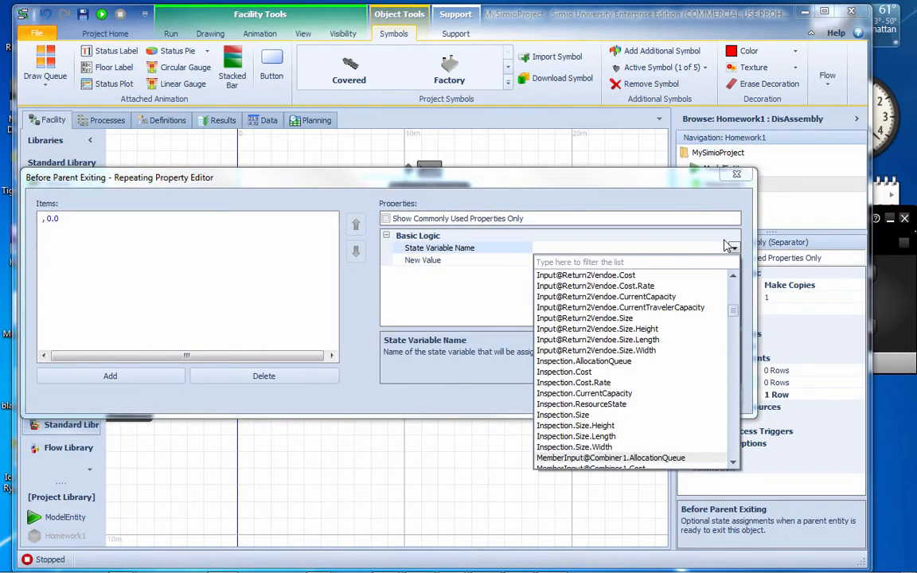
scroll(727, 247, "down", 7)
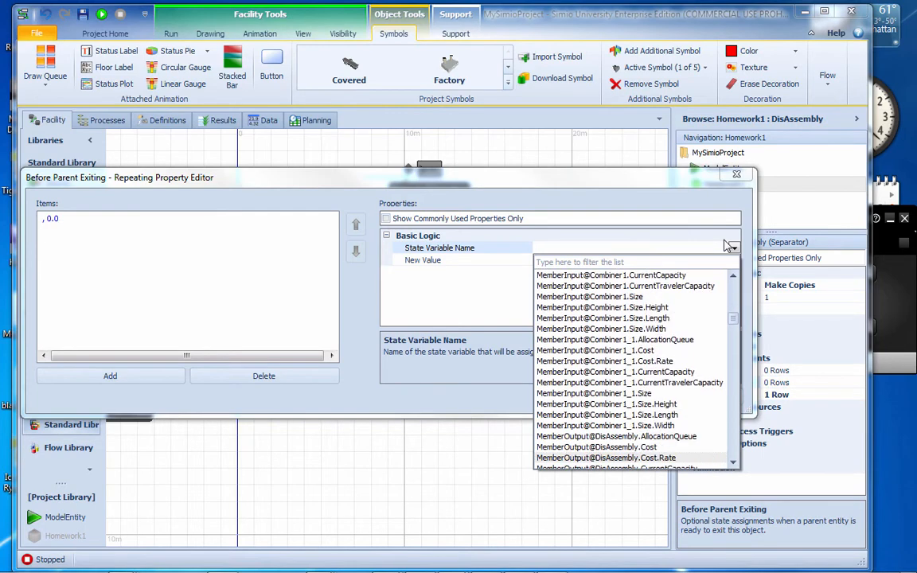
scroll(727, 247, "down", 7)
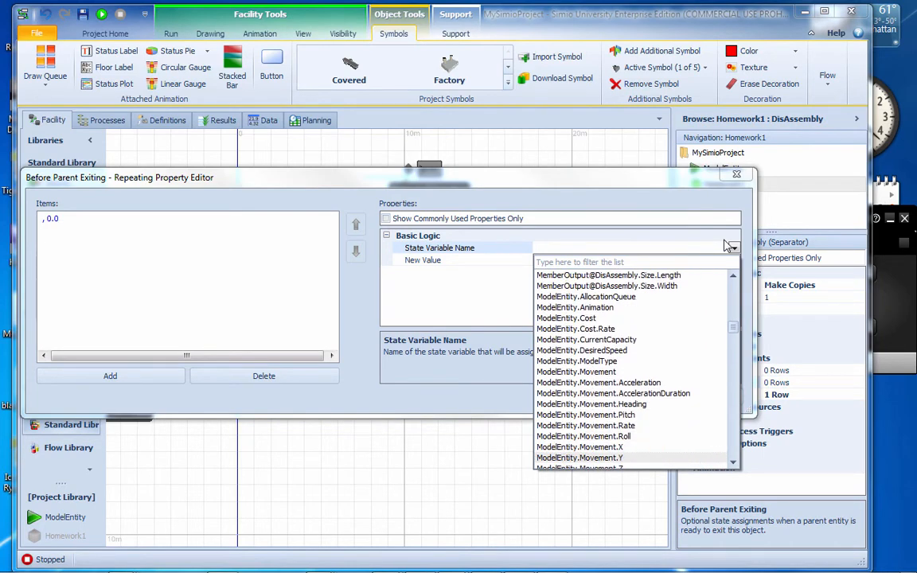
scroll(727, 247, "down", 1)
key("Up")
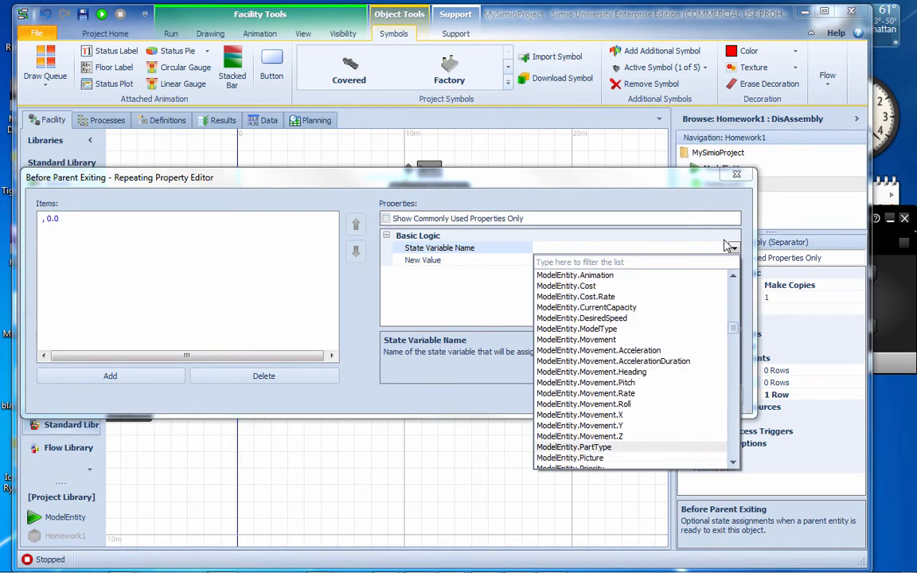
key("Return")
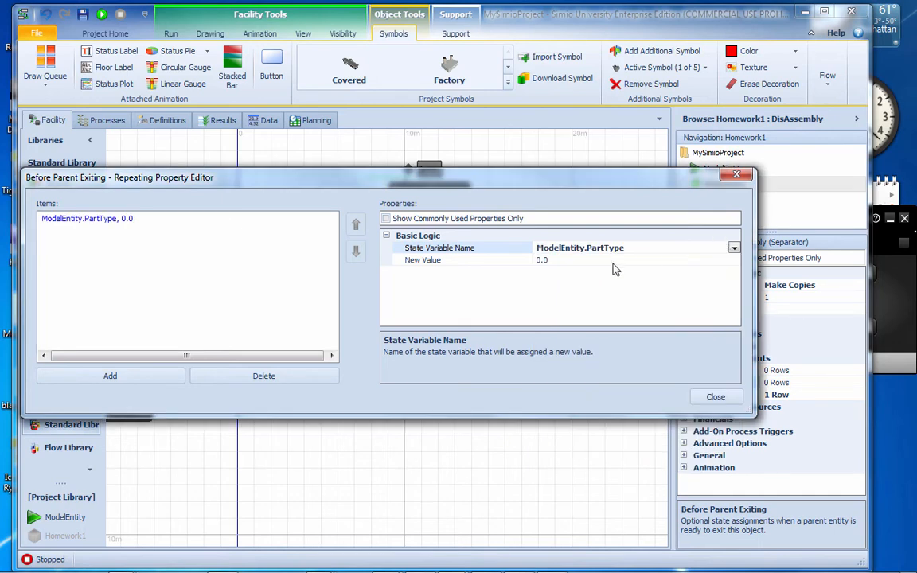
left_click(557, 261)
type("1")
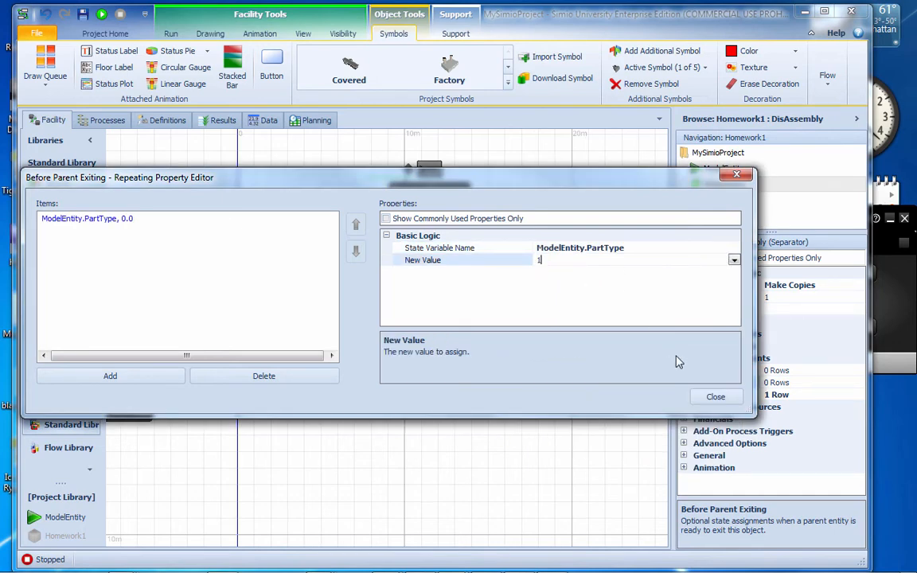
left_click(716, 396)
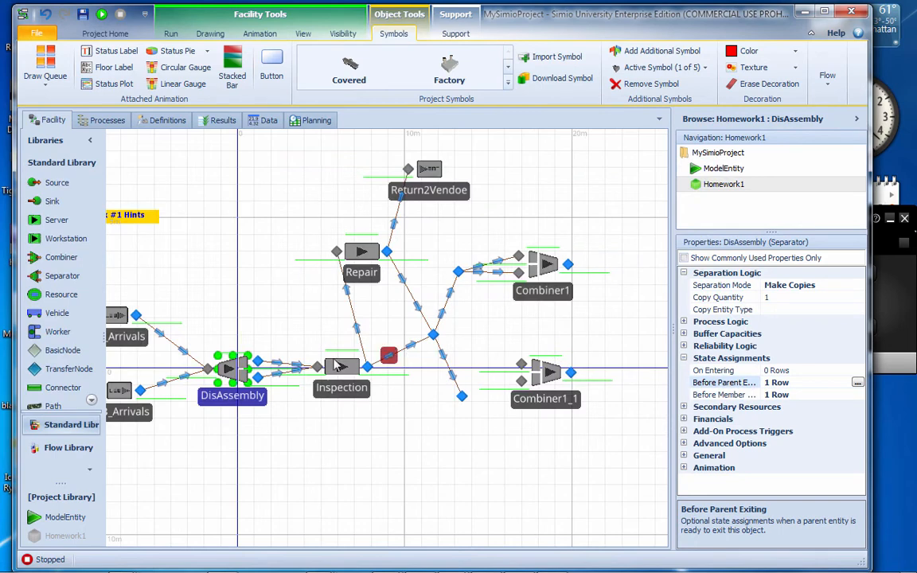
Set the selection weight of Path11, the upper path into Combiner1, to ModelEntity.PartType == 1
left_click(280, 423)
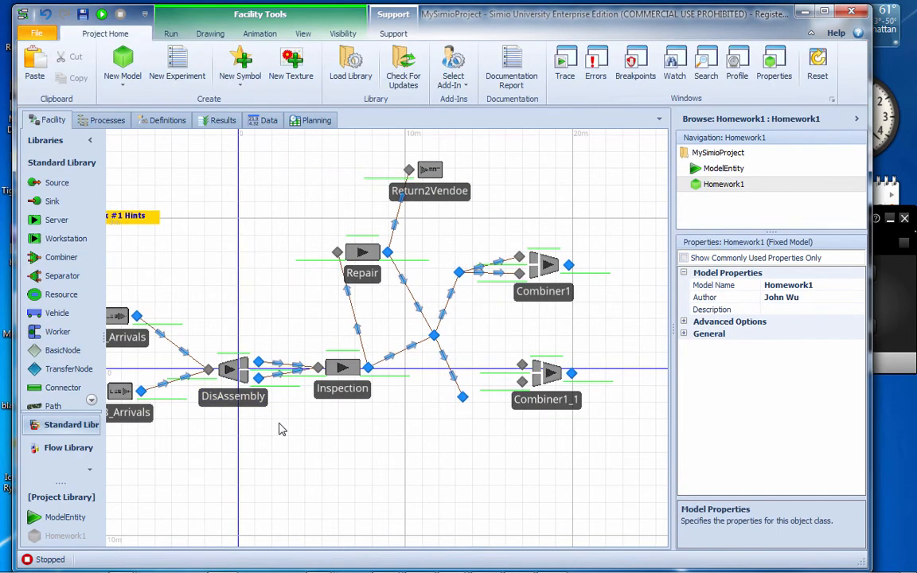
scroll(280, 423, "up", 3)
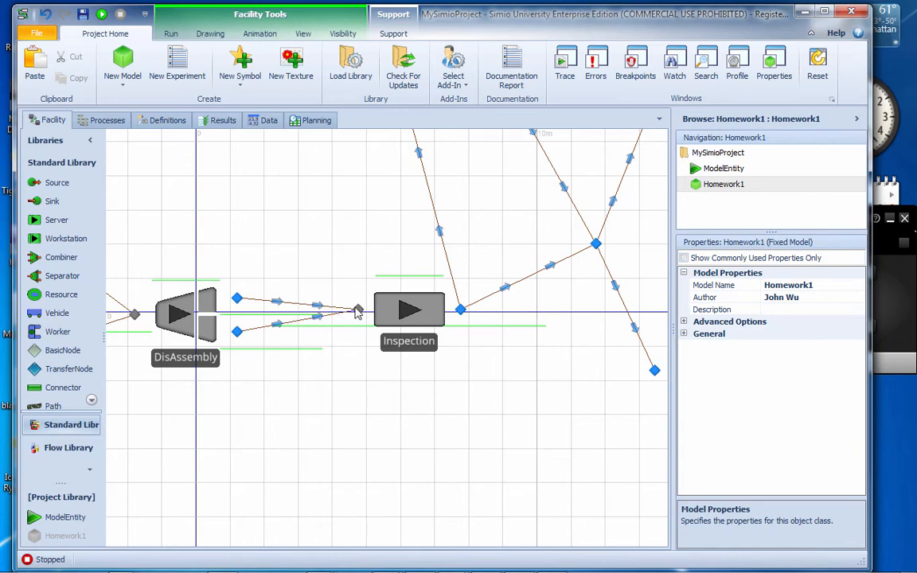
left_click_drag(487, 385, 386, 413)
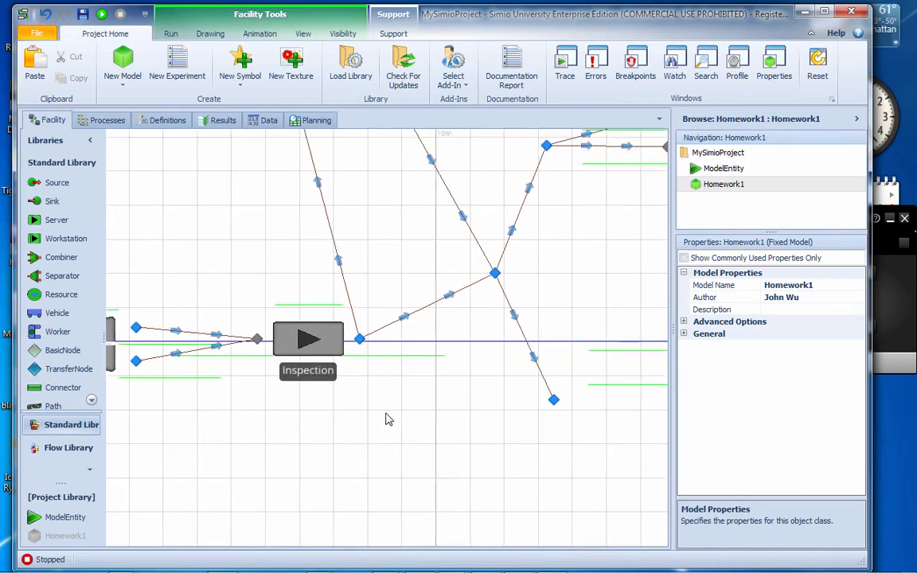
left_click_drag(543, 333, 391, 347)
left_click_drag(442, 278, 338, 348)
left_click(337, 215)
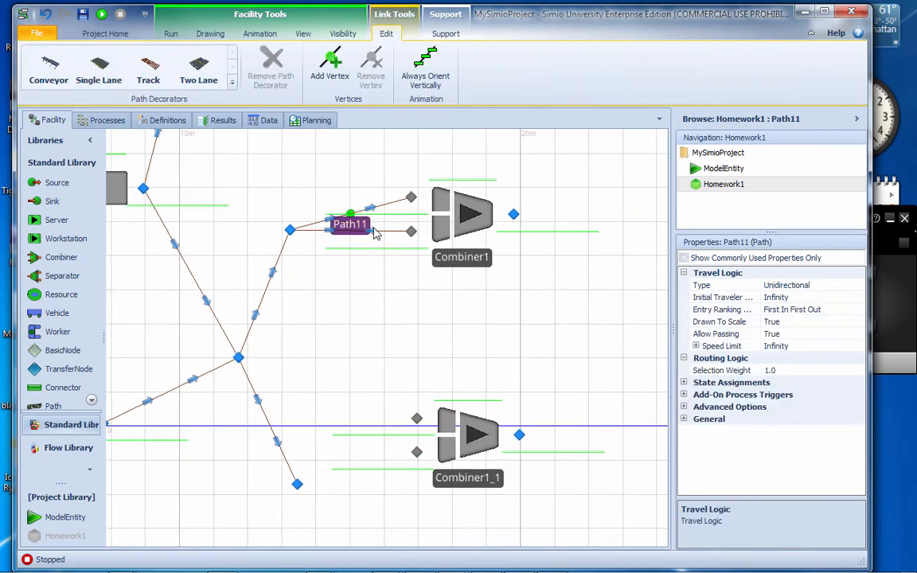
left_click(792, 369)
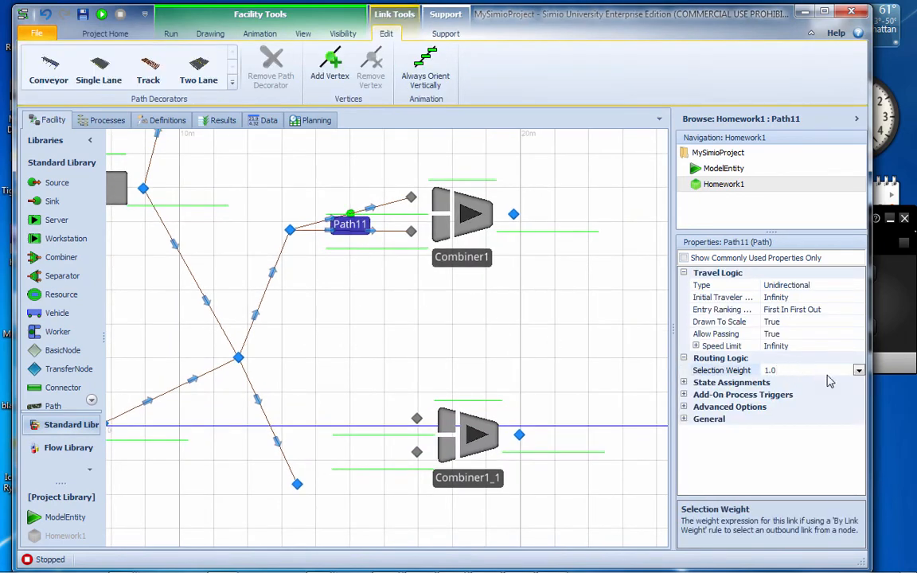
left_click(859, 371)
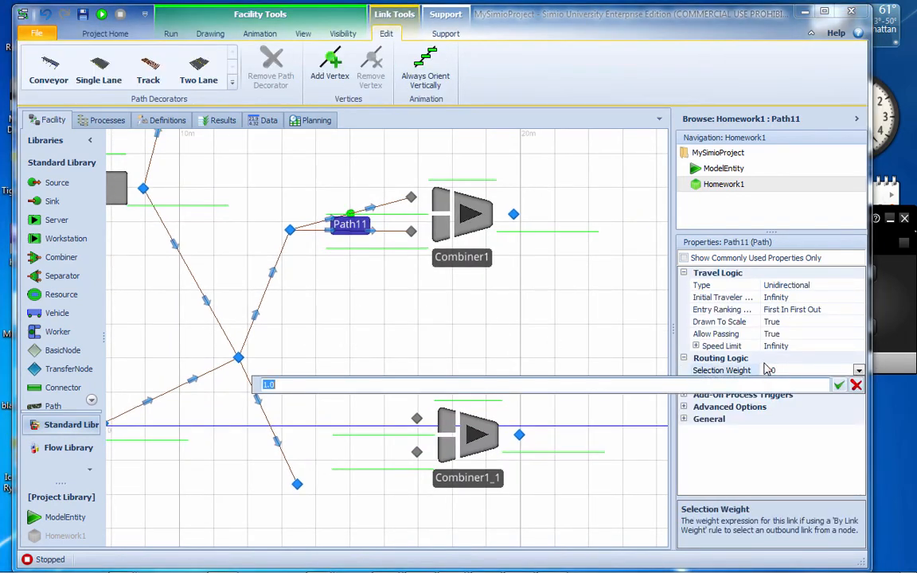
type("M")
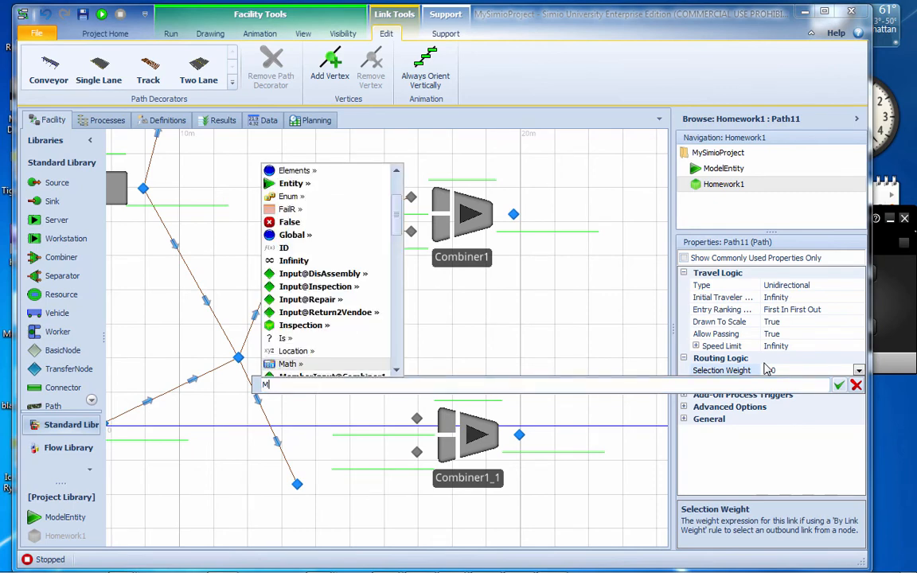
type("o")
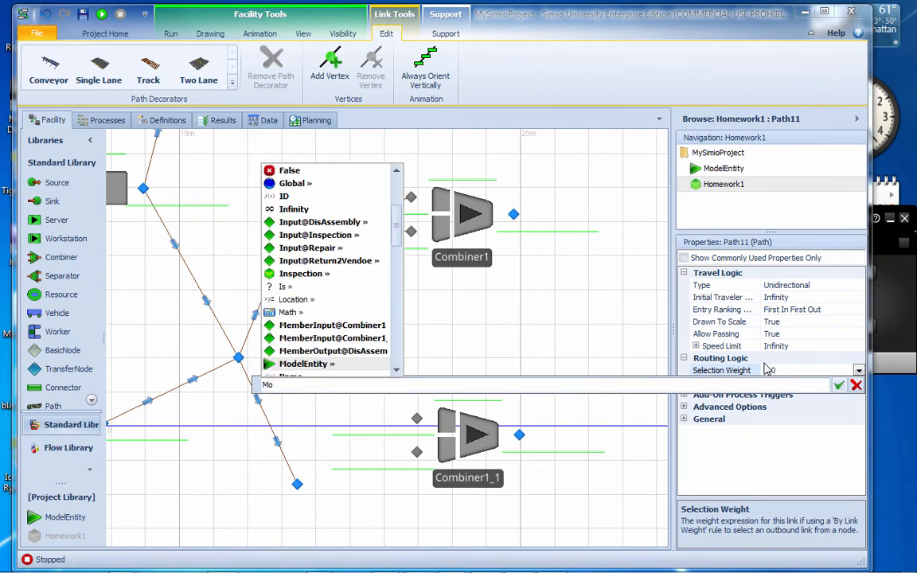
type("delEntity.PartType")
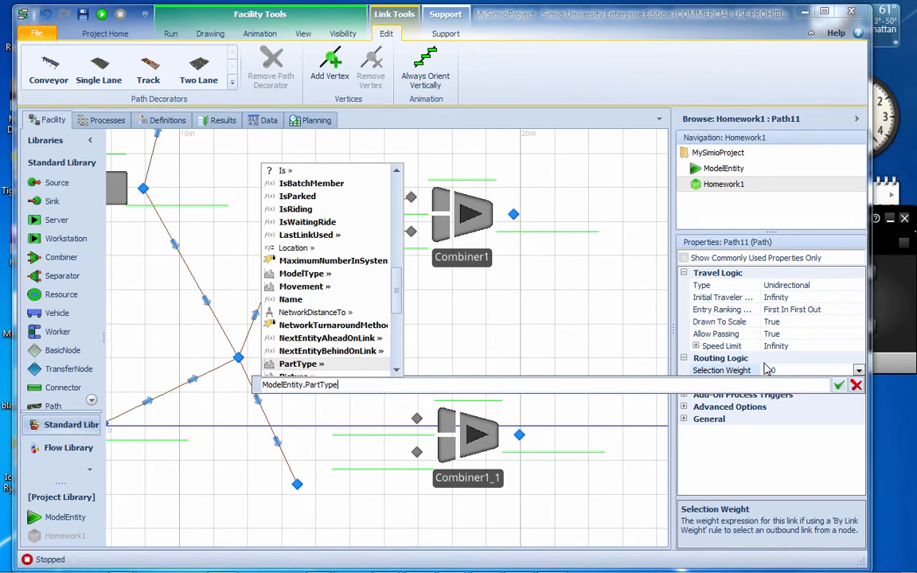
key("Return")
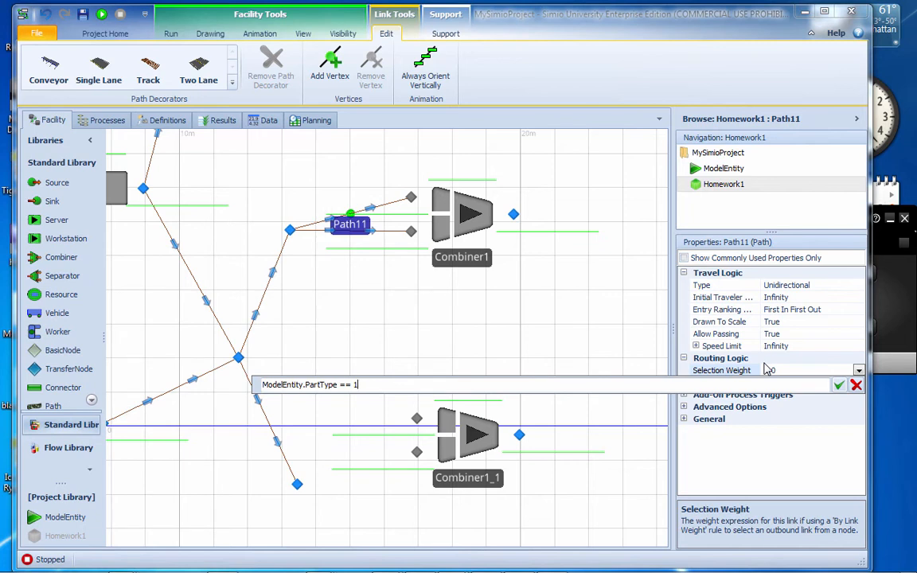
key("ctrl+a")
key("ctrl+c")
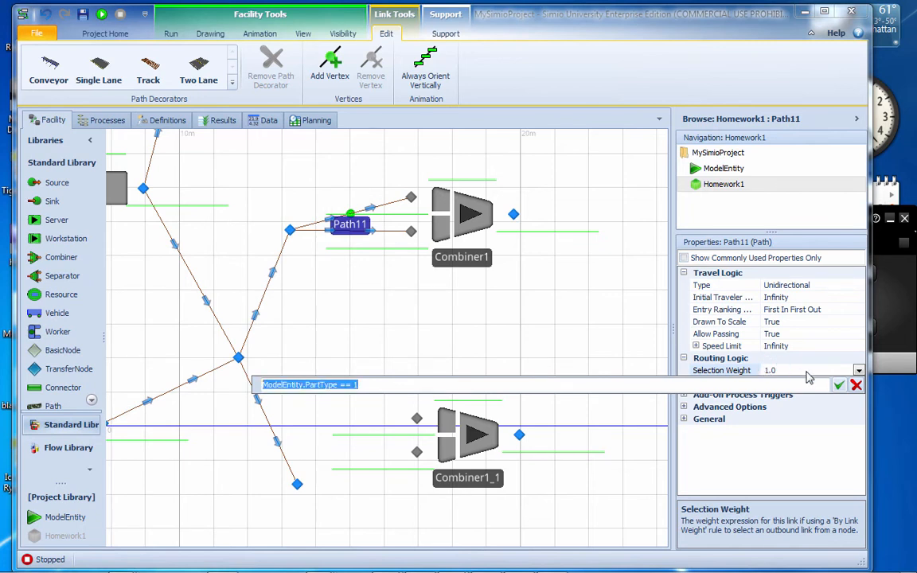
key("Return")
Set the selection weight of Path12, the lower path into Combiner1, to ModelEntity.PartType == 2
left_click(389, 233)
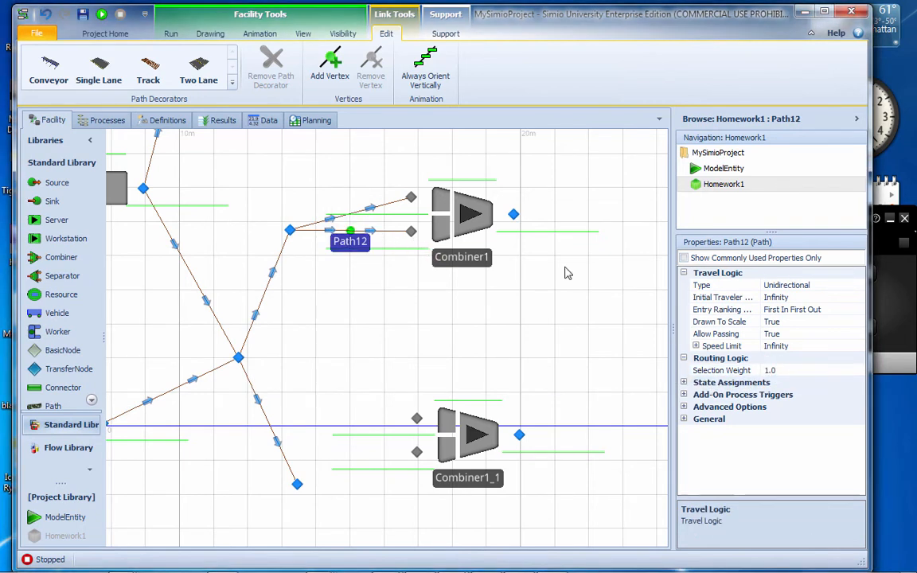
left_click(799, 371)
left_click(859, 371)
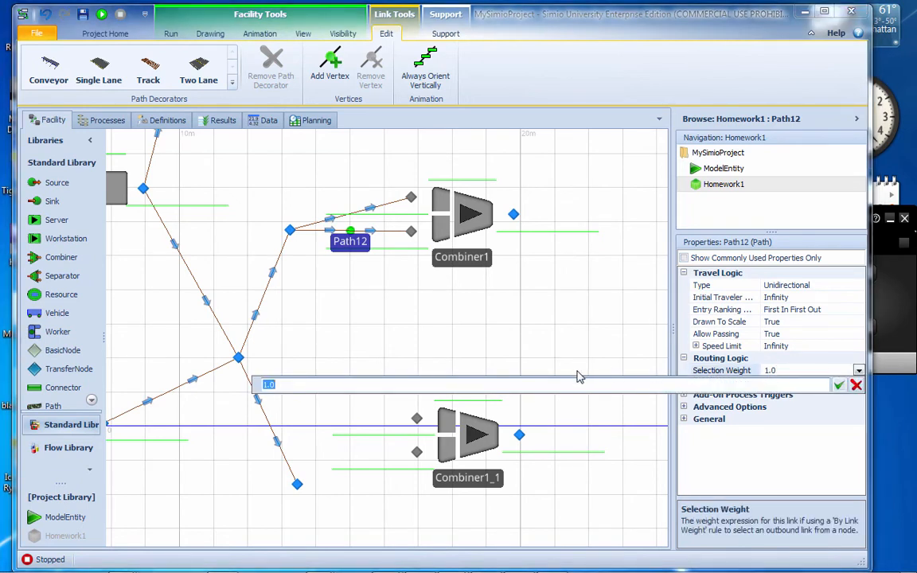
key("ctrl+v")
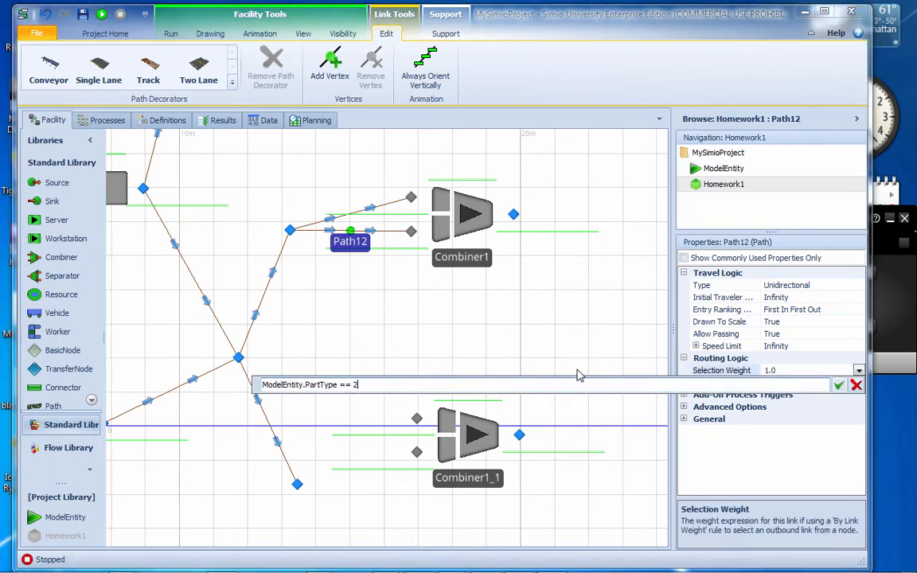
key("Return")
Set the outbound link rule of TransferNode2, the node feeding Combiner1, to By Link Weight
left_click(290, 231)
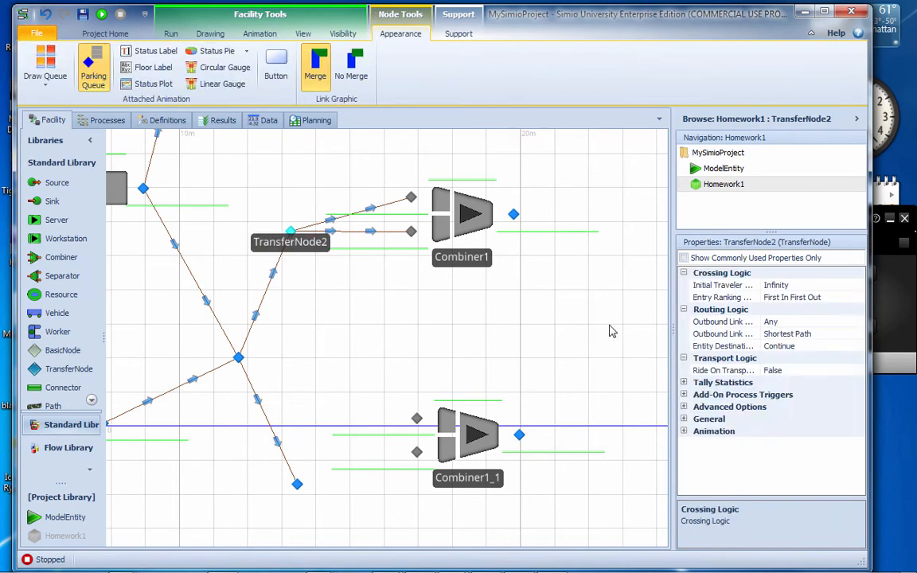
left_click(827, 335)
left_click(859, 333)
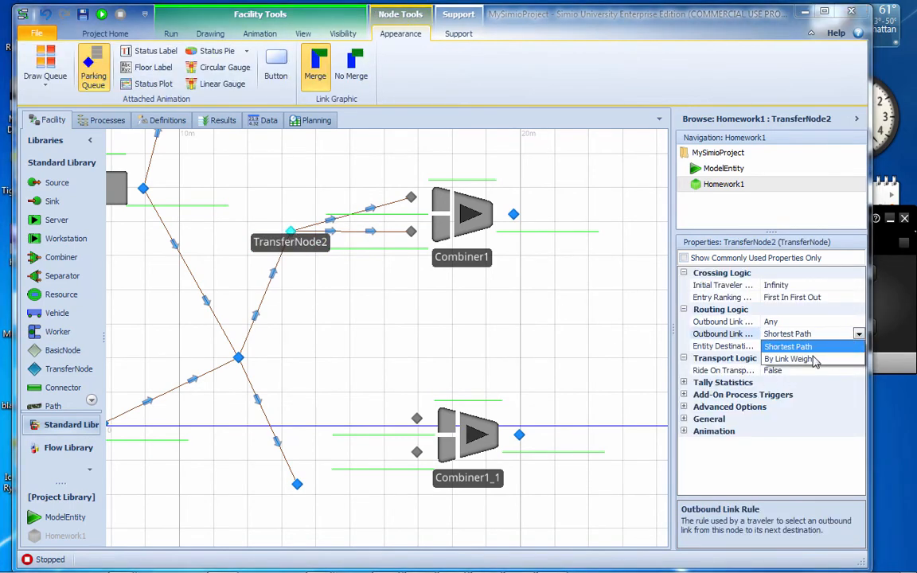
left_click(788, 356)
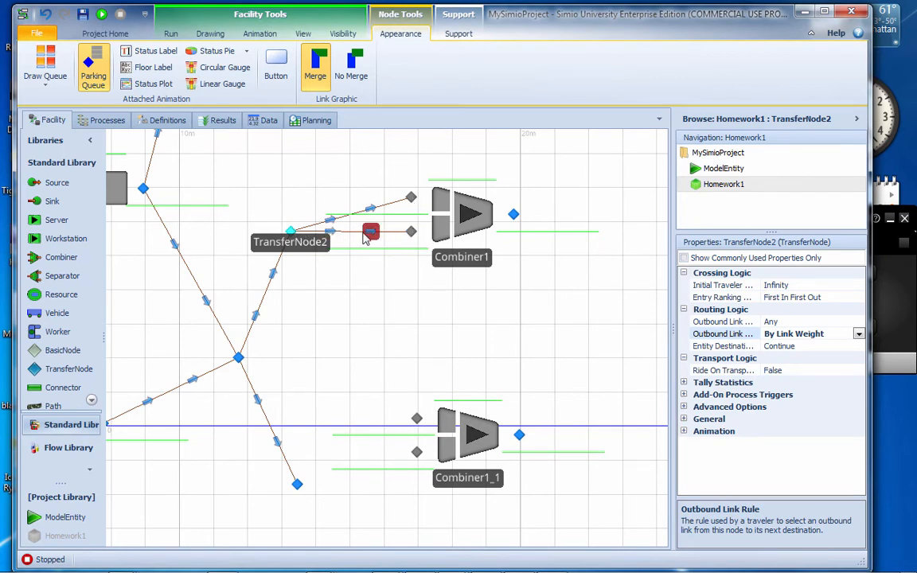
Rename the Combiner1 object as Assembly1
left_click(481, 260)
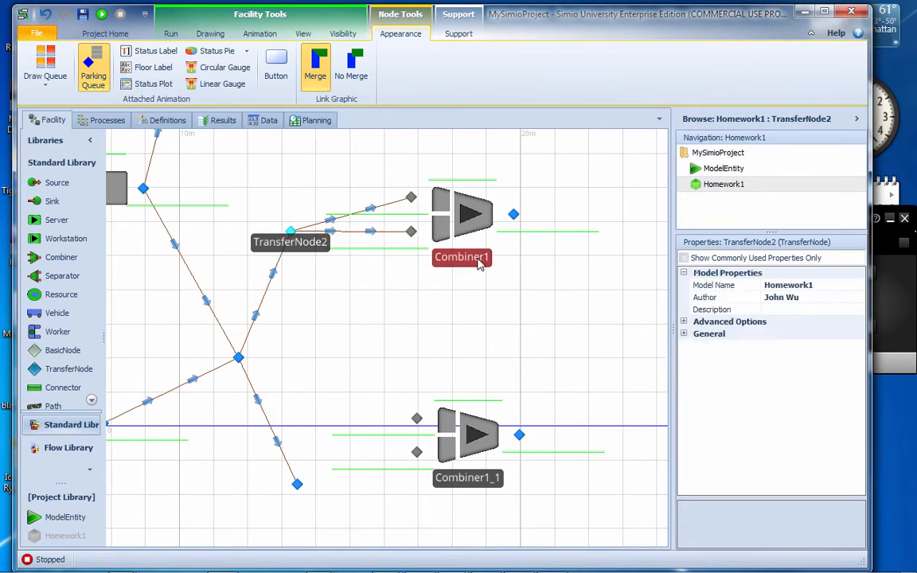
left_click(487, 264)
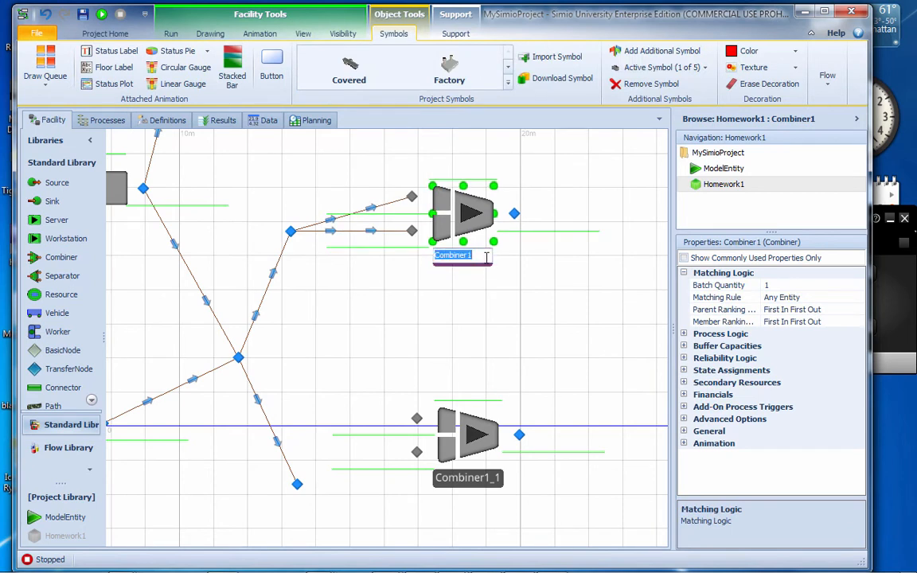
type("Assembly1")
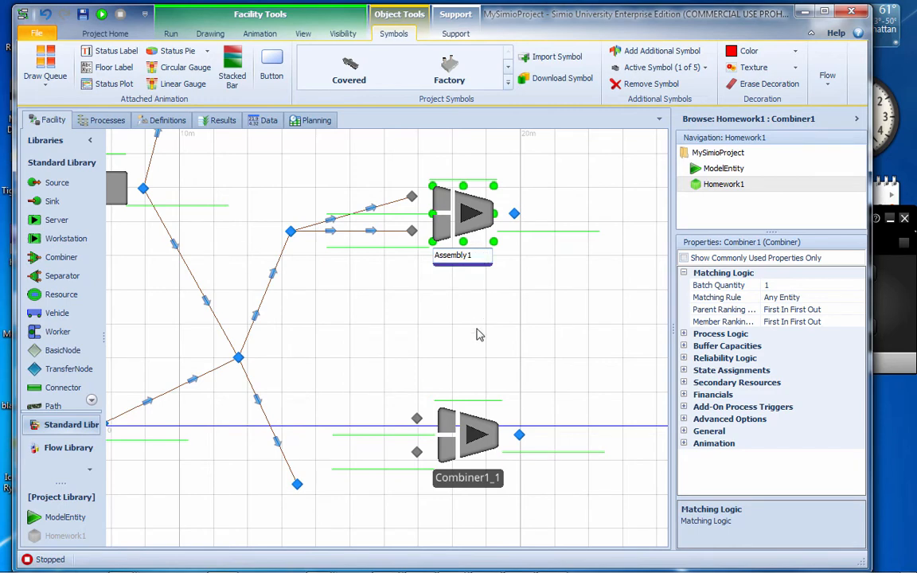
left_click(478, 334)
Delete the Combiner1_1 object from the facility layout
left_click(484, 479)
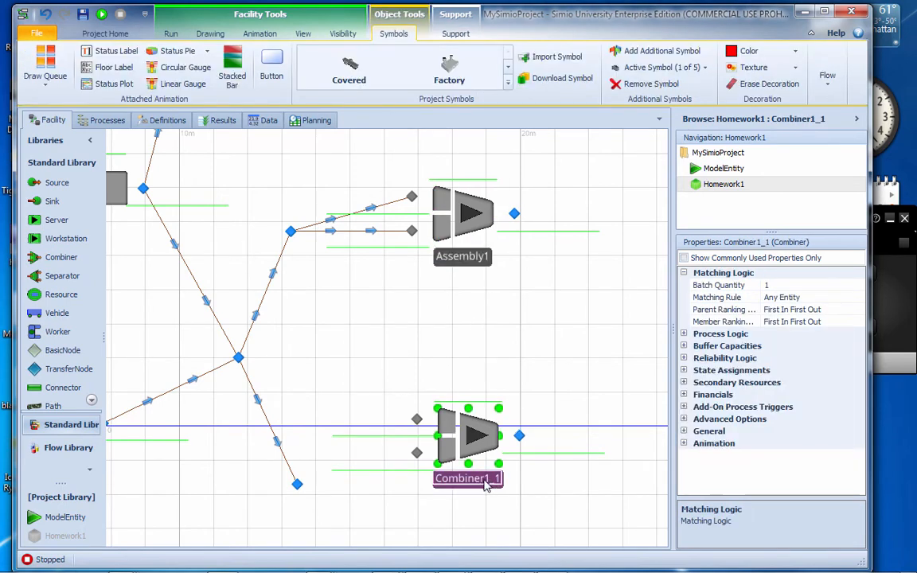
left_click(486, 480)
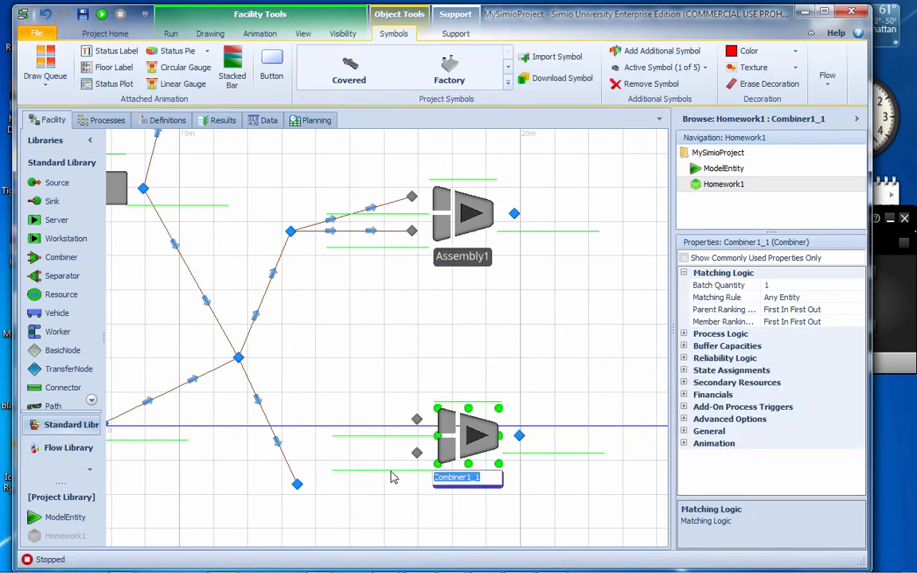
left_click_drag(476, 443, 476, 442)
key("Delete")
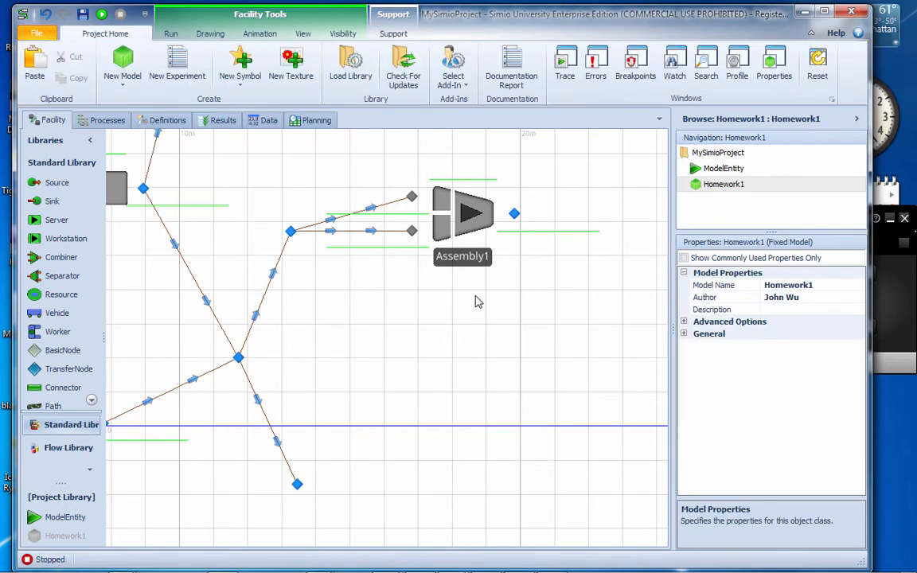
Place a copy of the Assembly1 combiner below it, near the lower transfer node, and name it Assembly2
left_click(468, 263)
left_click_drag(467, 264, 469, 419, "ctrl")
left_click(479, 416)
left_click(481, 411)
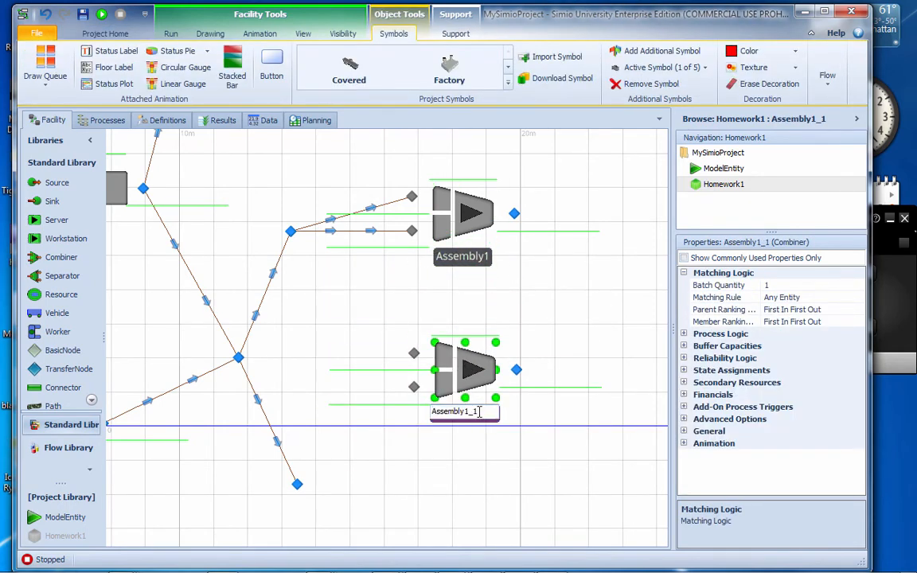
type("2")
left_click(485, 454)
left_click_drag(475, 416, 463, 499)
left_click(404, 381)
Draw two paths from the lower transfer node, one to each of Assembly2's two input nodes
scroll(403, 380, "up", 2)
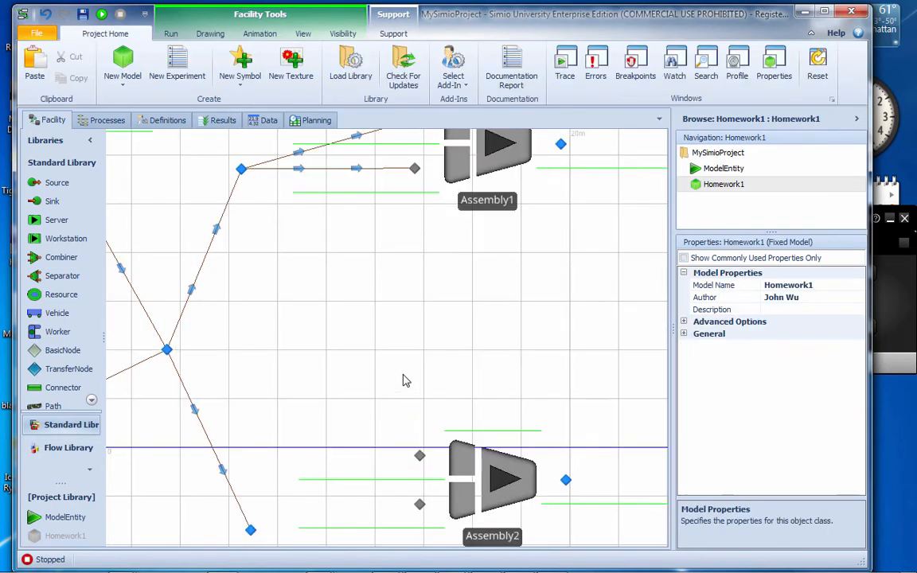
scroll(403, 381, "down", 4)
left_click(367, 261)
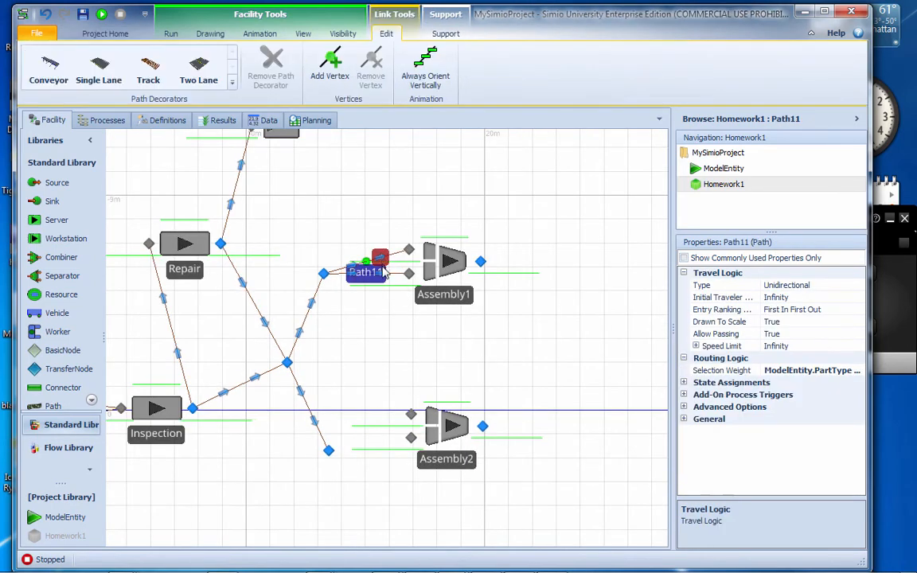
left_click(53, 406)
left_click(329, 451)
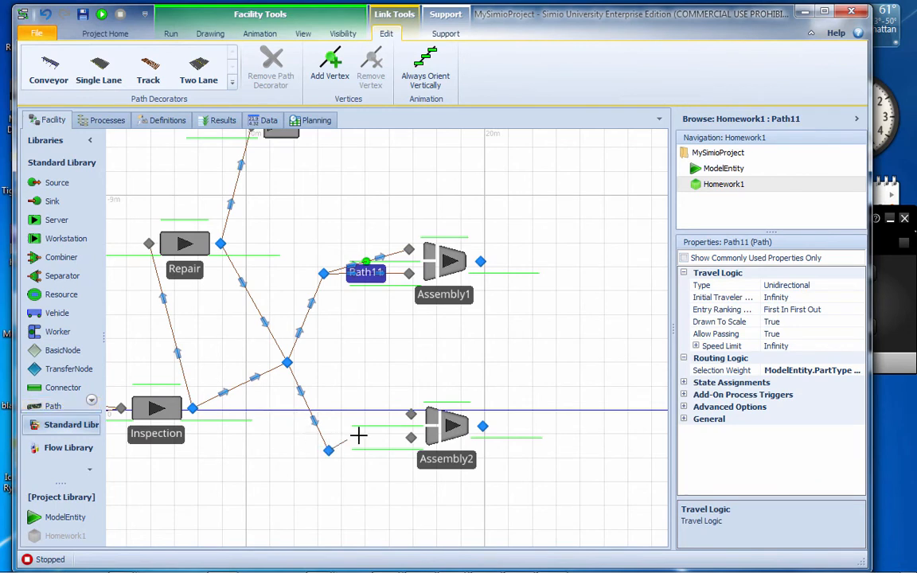
left_click(410, 414)
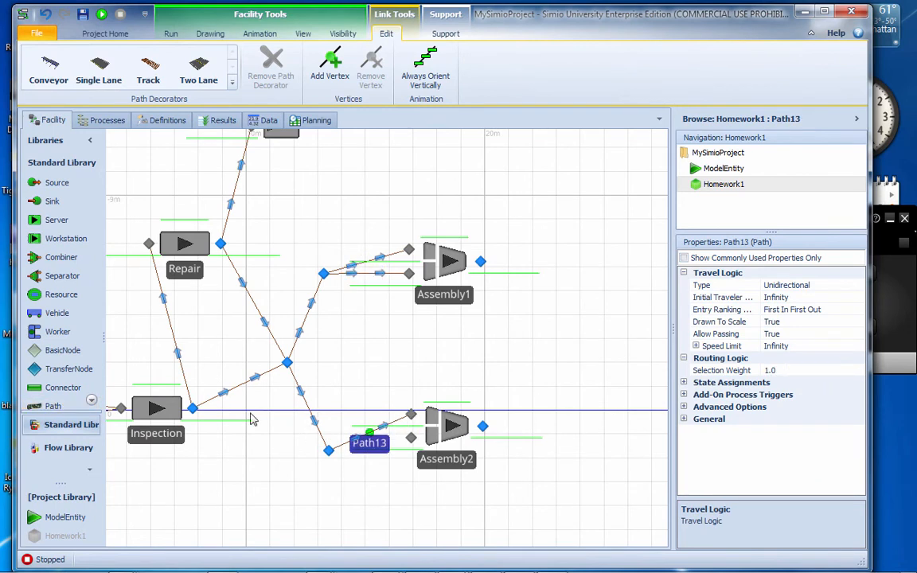
left_click(329, 451)
left_click(411, 437)
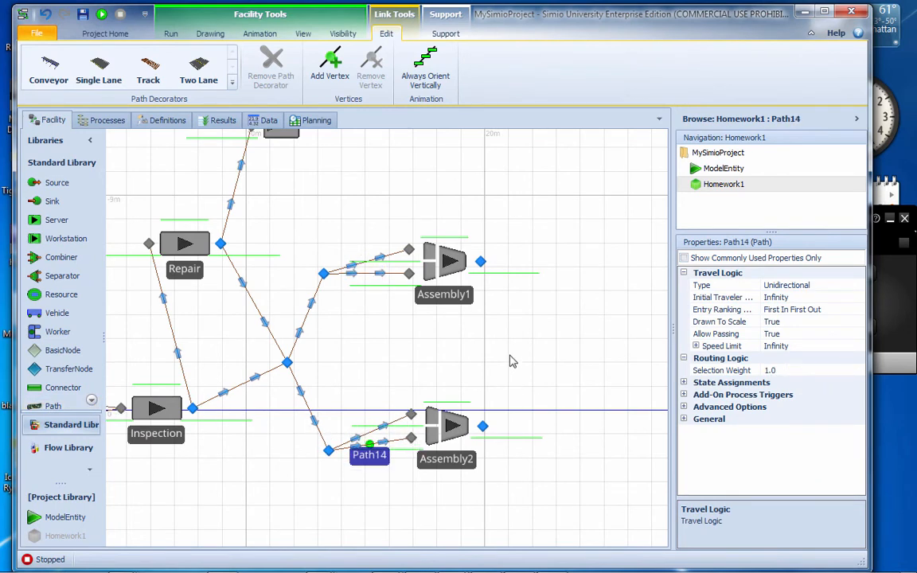
Set the selection weight of the path to Assembly2's upper input node to ModelEntity.PartType == 1
left_click(380, 426)
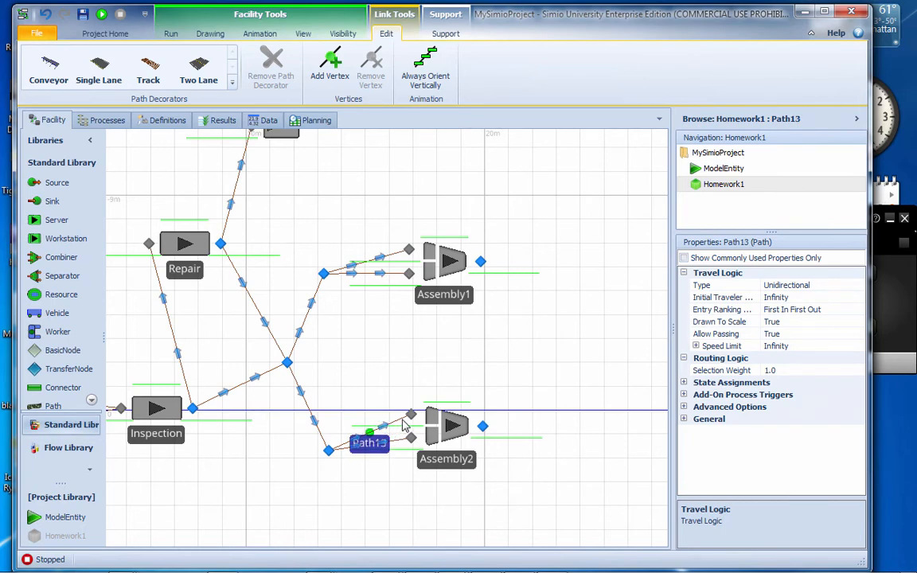
left_click(859, 371)
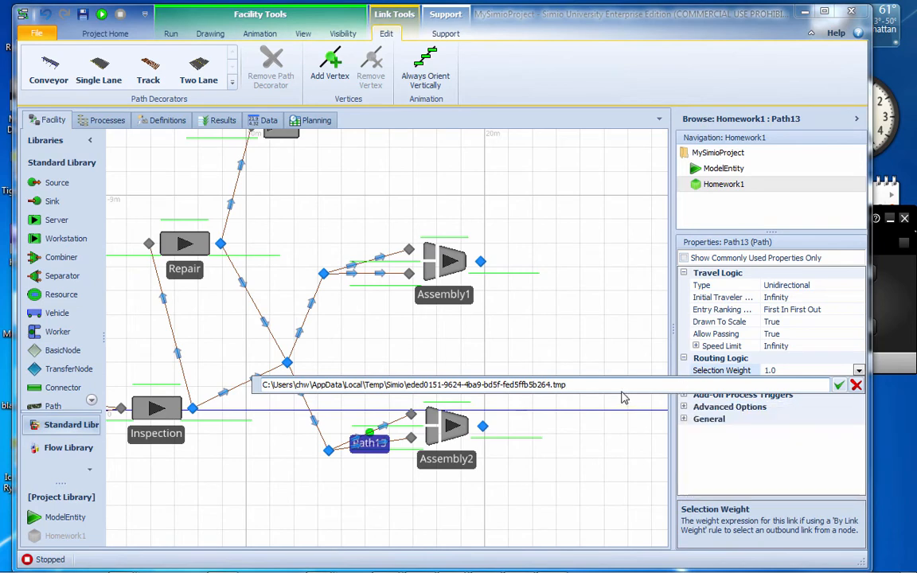
left_click_drag(613, 386, 246, 386)
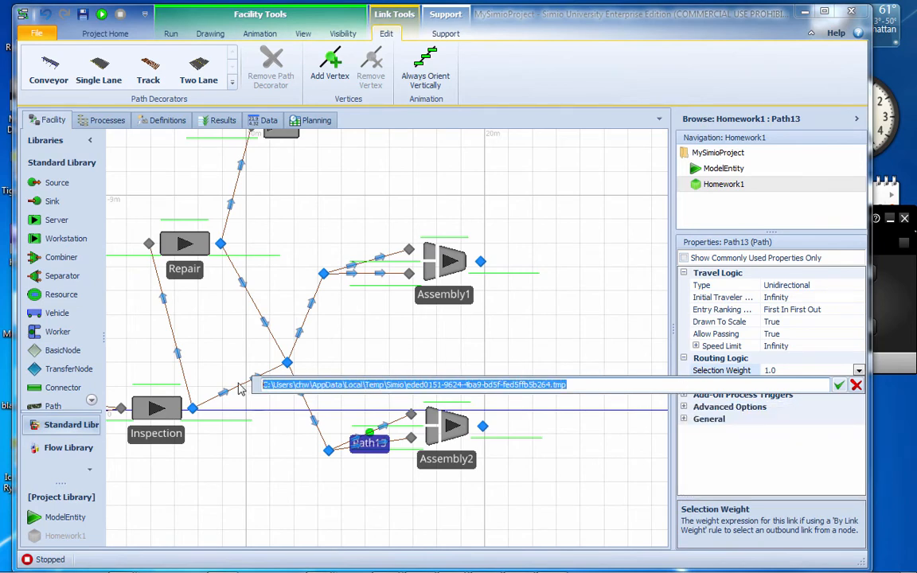
type("Mo")
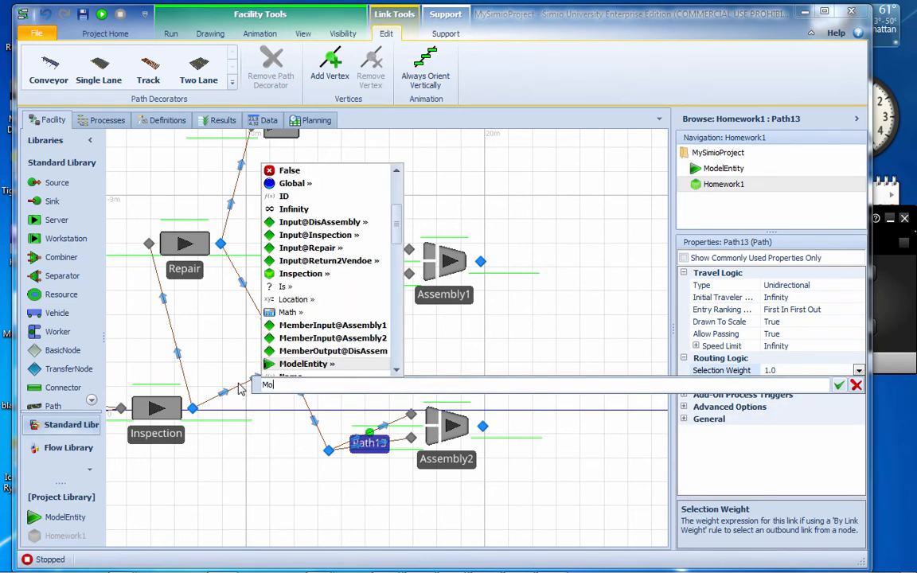
type("delEntity.Part")
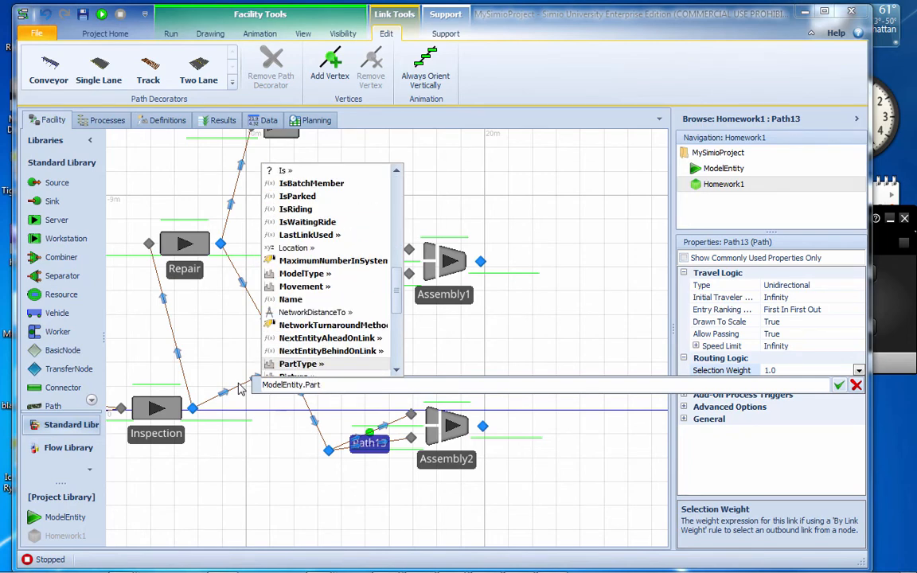
type("Type == 1")
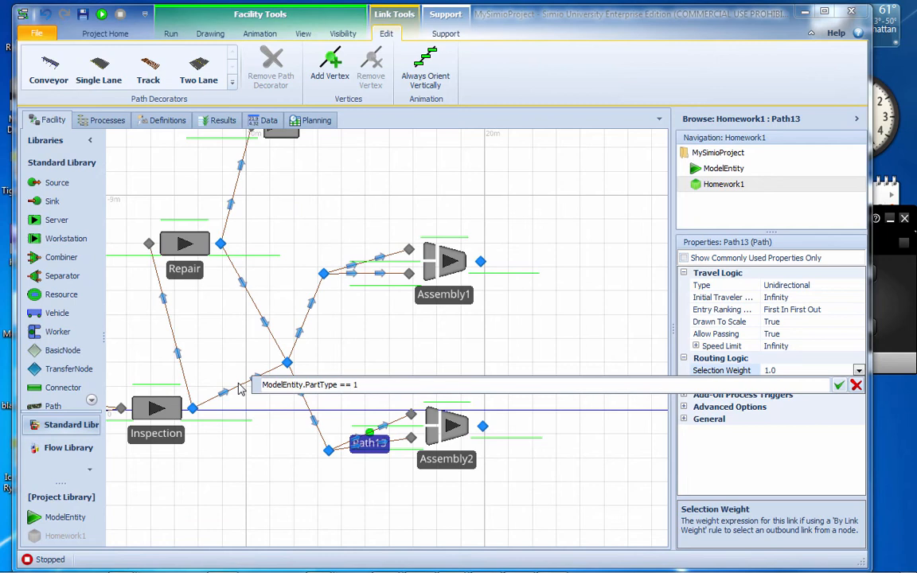
key("ctrl+a")
key("ctrl+c")
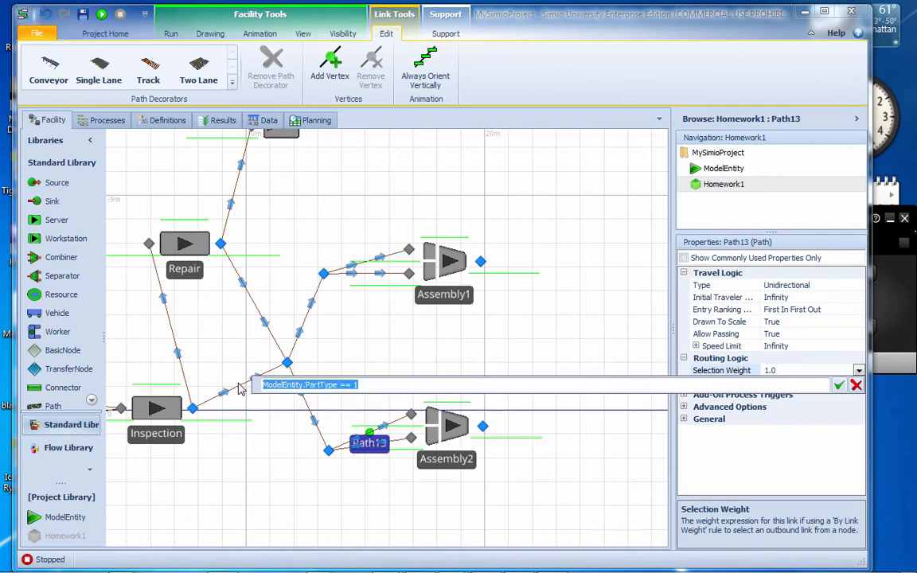
key("Return")
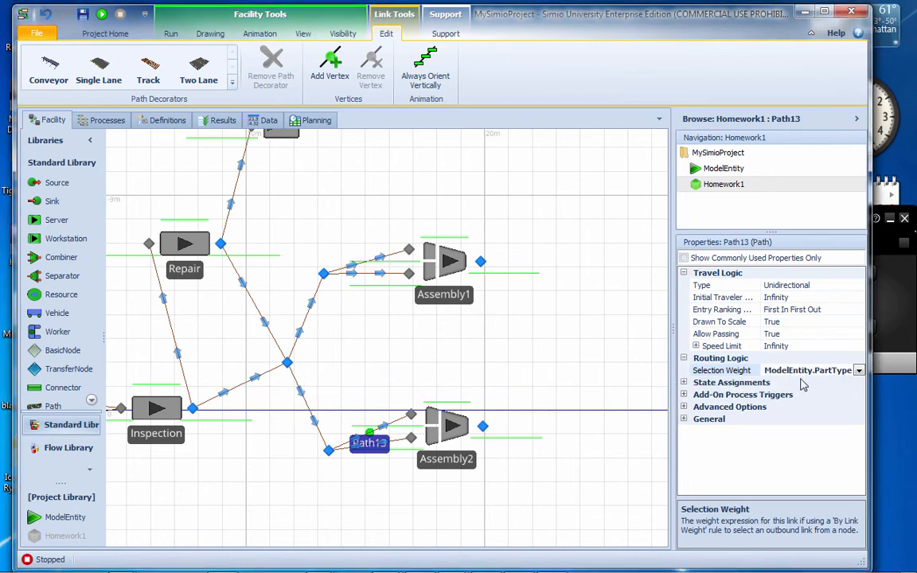
Enter a ModelEntity.PartType expression as the selection weight of the path to Assembly2's lower input node
left_click(395, 444)
left_click(745, 370)
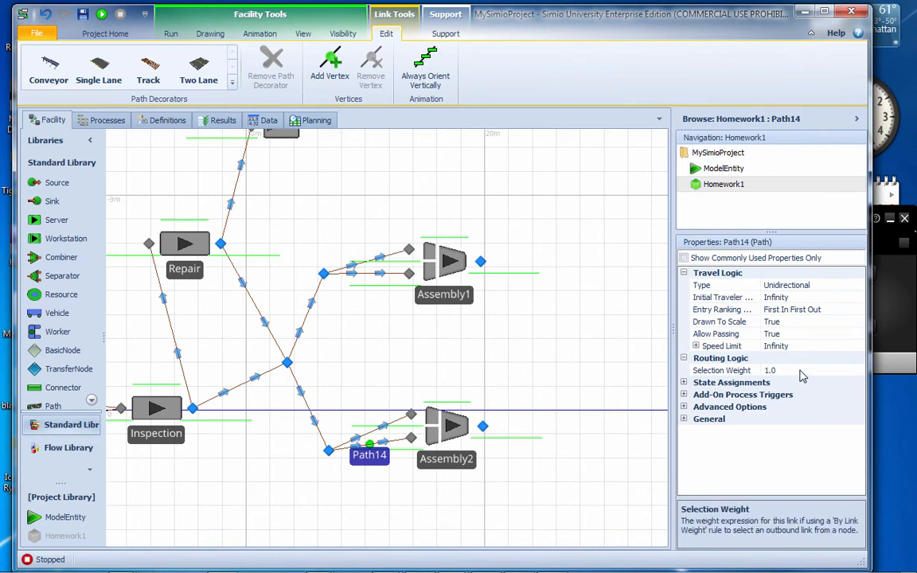
left_click(859, 370)
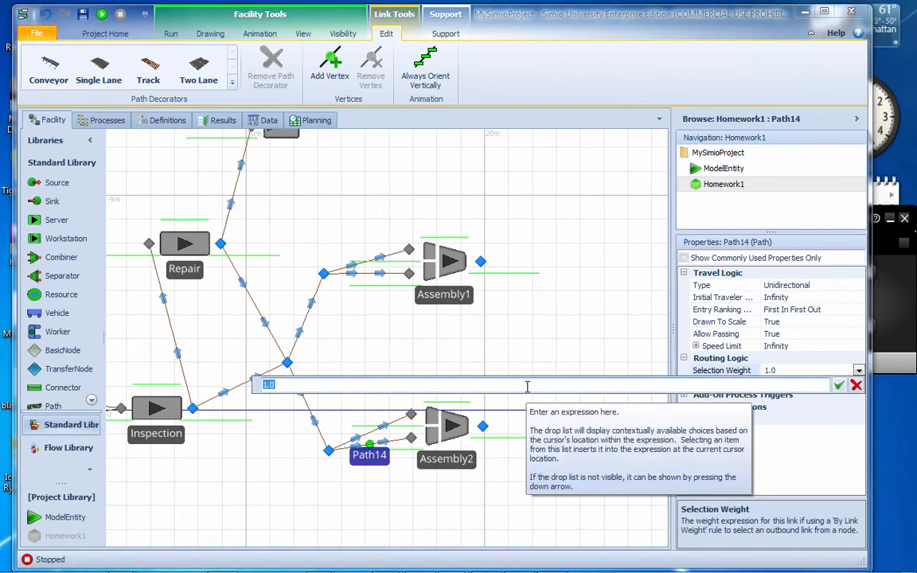
key("ctrl+v")
key("Return")
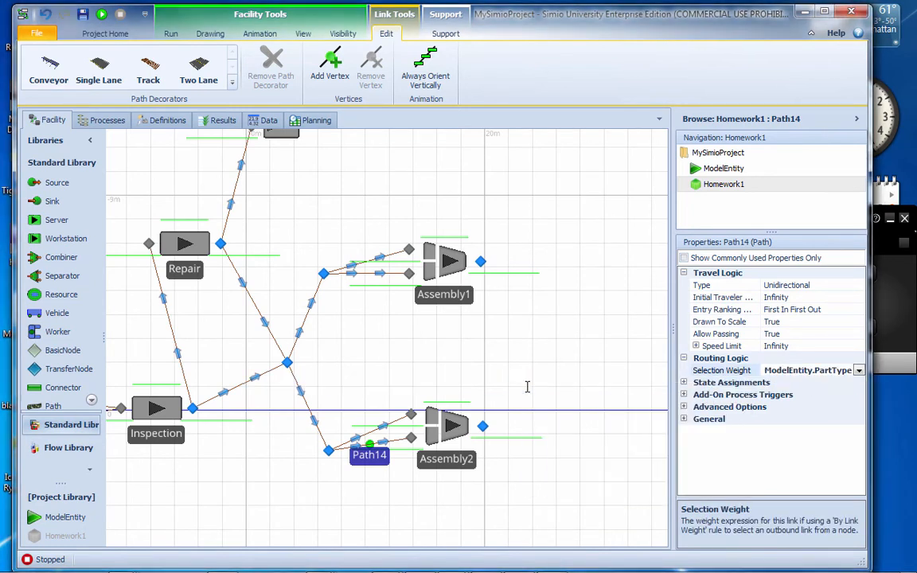
Move TransferNode3 up until it is nearly level with Assembly2's upper input node
left_click(370, 273)
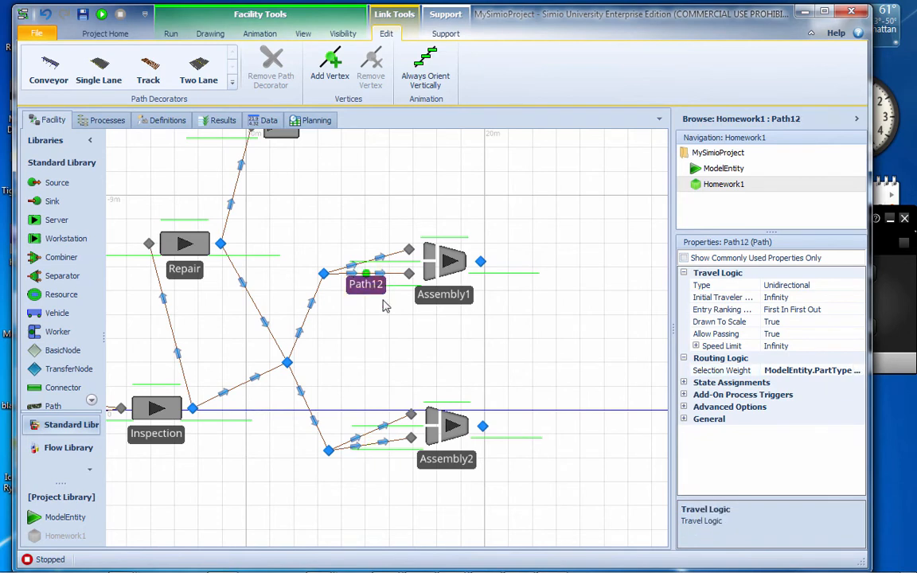
left_click(329, 451)
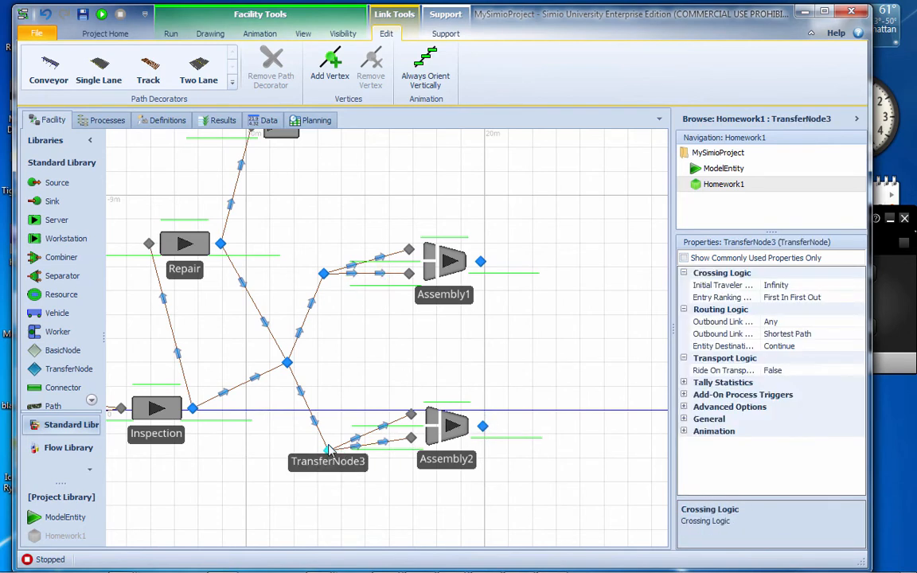
left_click_drag(329, 451, 331, 418)
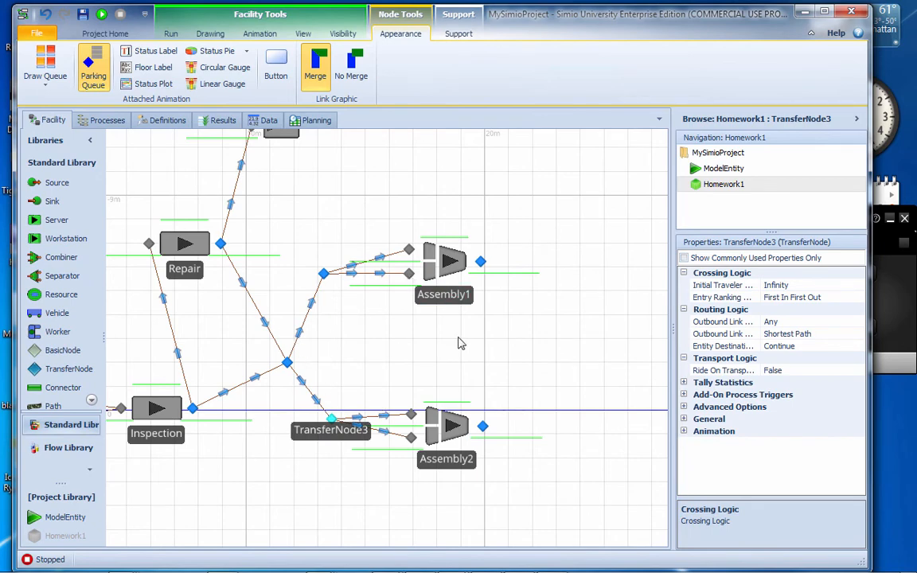
Place a server to the right of the two assembly combiners and name it Post_Inspection
left_click_drag(603, 377, 448, 365)
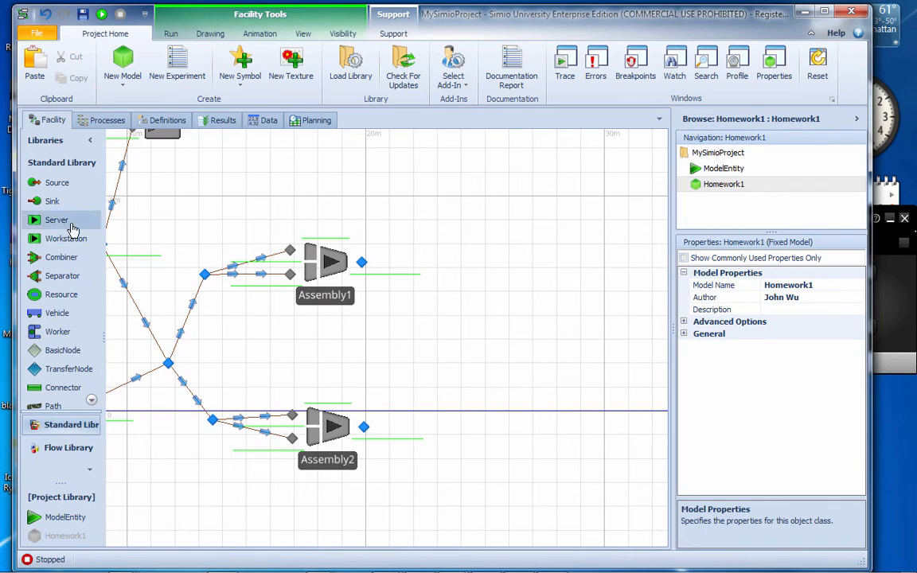
left_click_drag(57, 219, 464, 338)
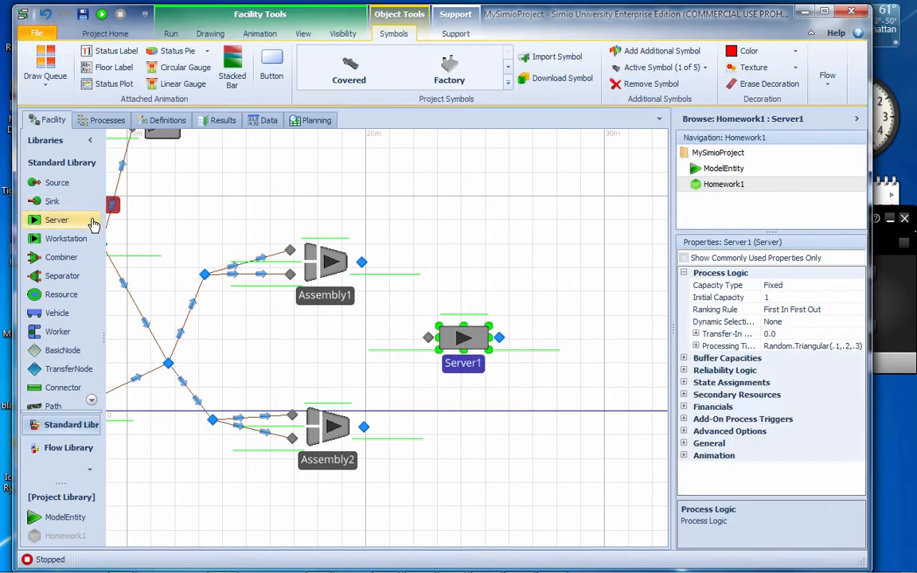
double_click(460, 362)
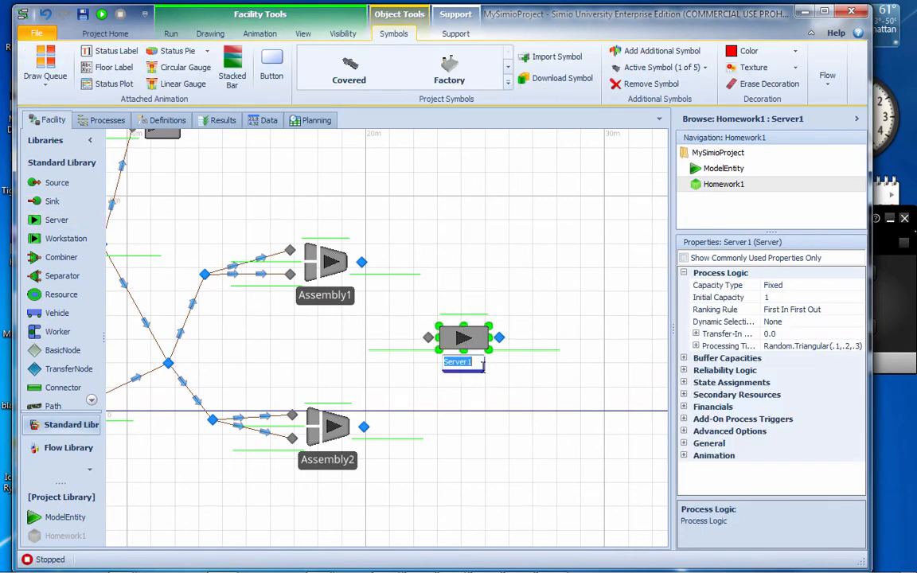
type("Post_Inspection")
key("Return")
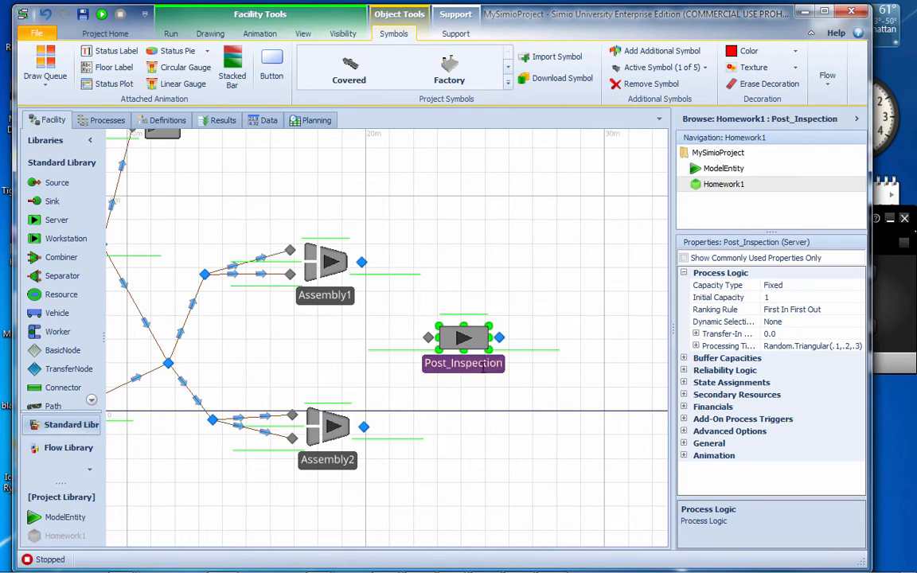
Draw paths from the output nodes of Assembly1 and Assembly2 to the input node of Post_Inspection
left_click(71, 404)
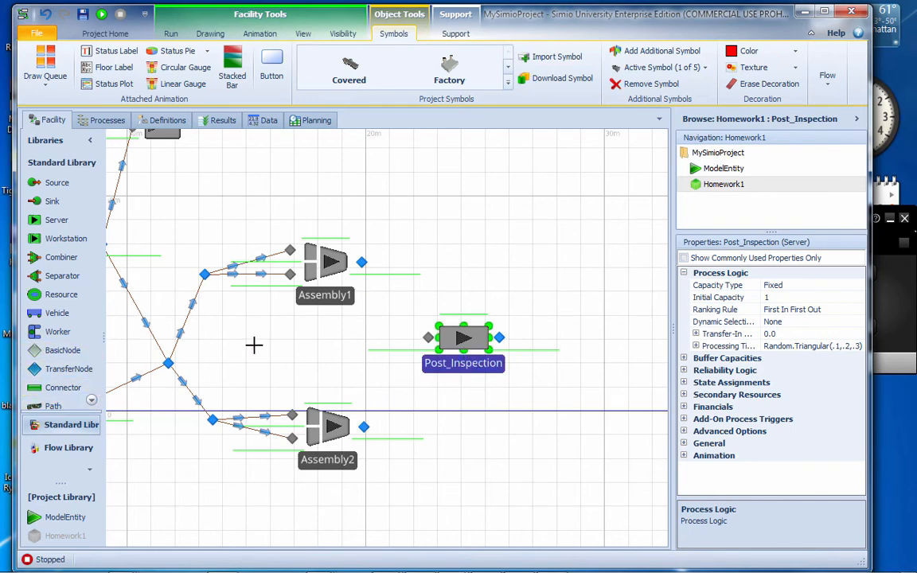
left_click(361, 262)
left_click(429, 338)
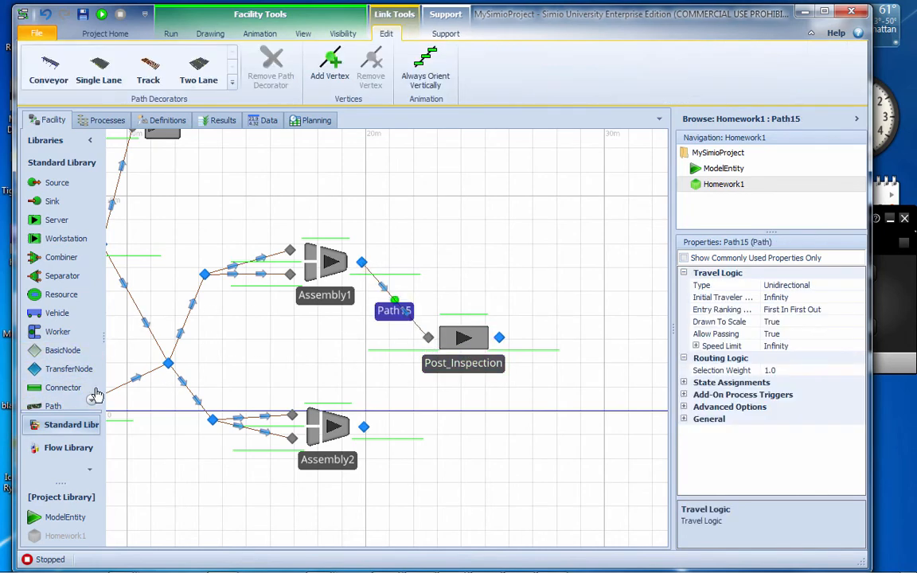
left_click(60, 405)
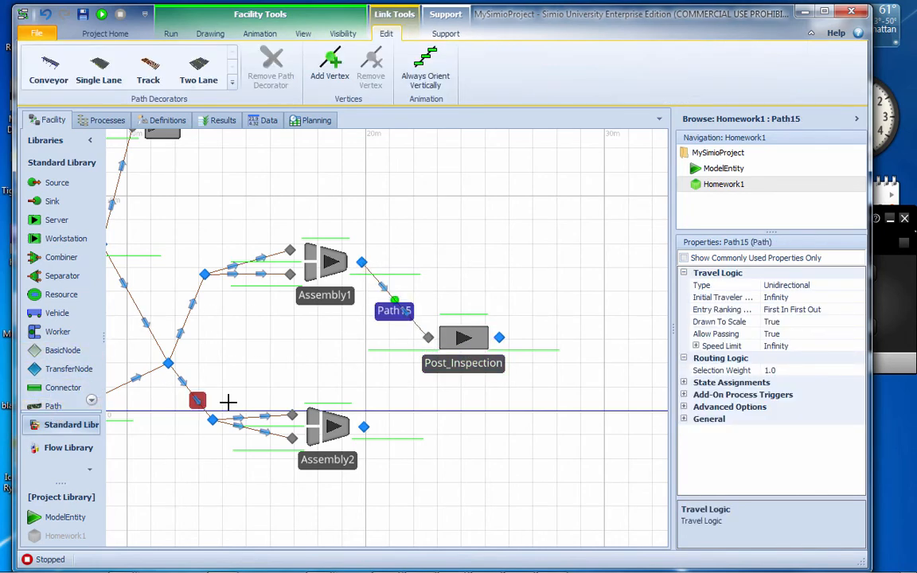
left_click(364, 426)
left_click(428, 338)
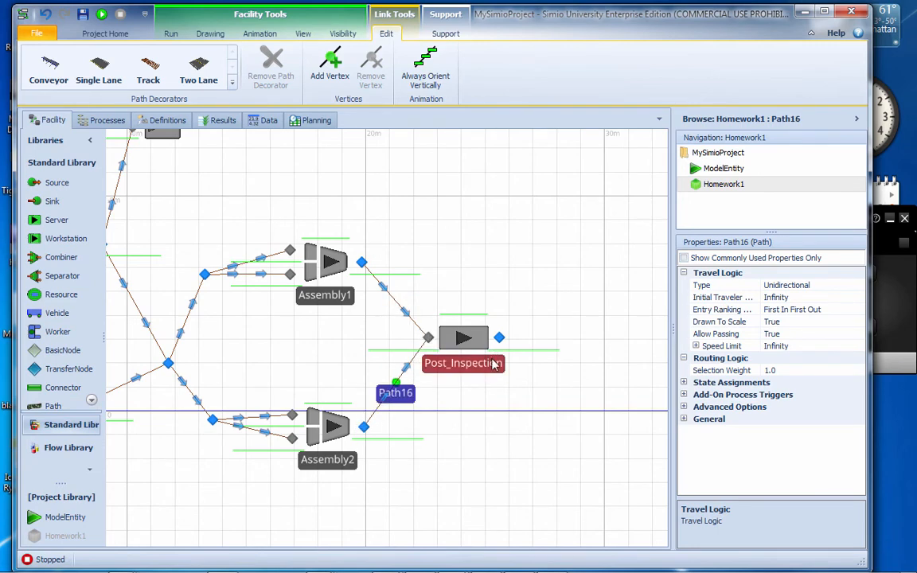
left_click_drag(480, 364, 476, 364)
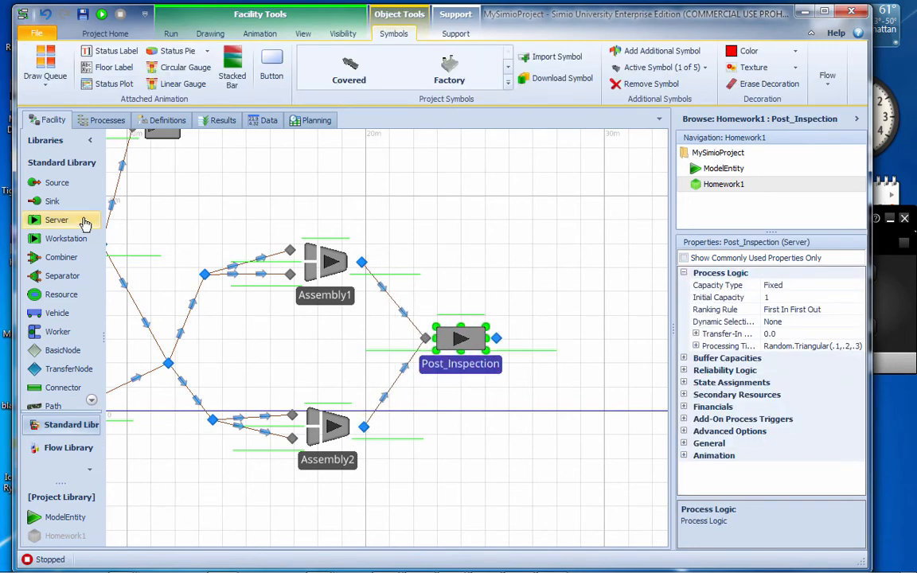
Place two sinks to the right of Post_Inspection, one above and one below it, and name the upper one Trash
left_click(570, 211)
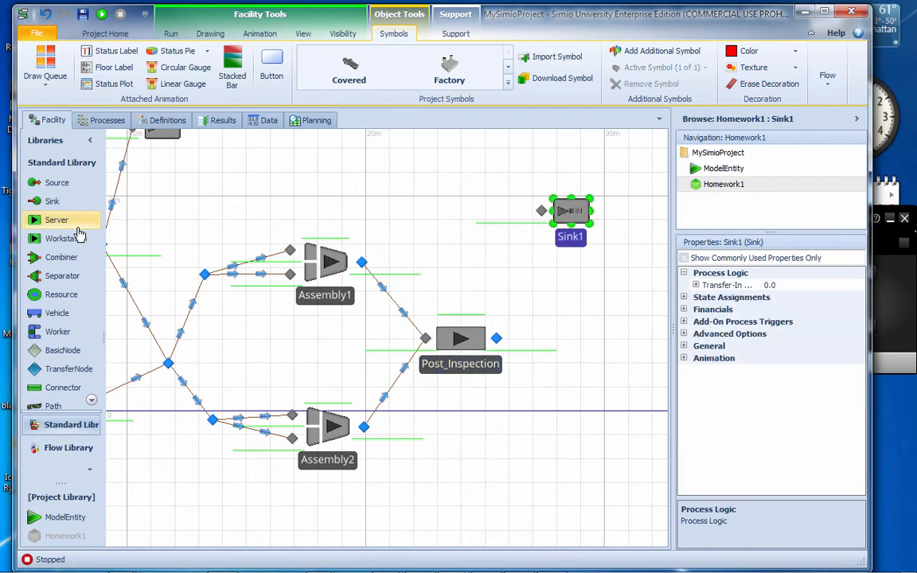
left_click_drag(70, 204, 598, 434)
left_click(581, 238)
left_click(581, 239)
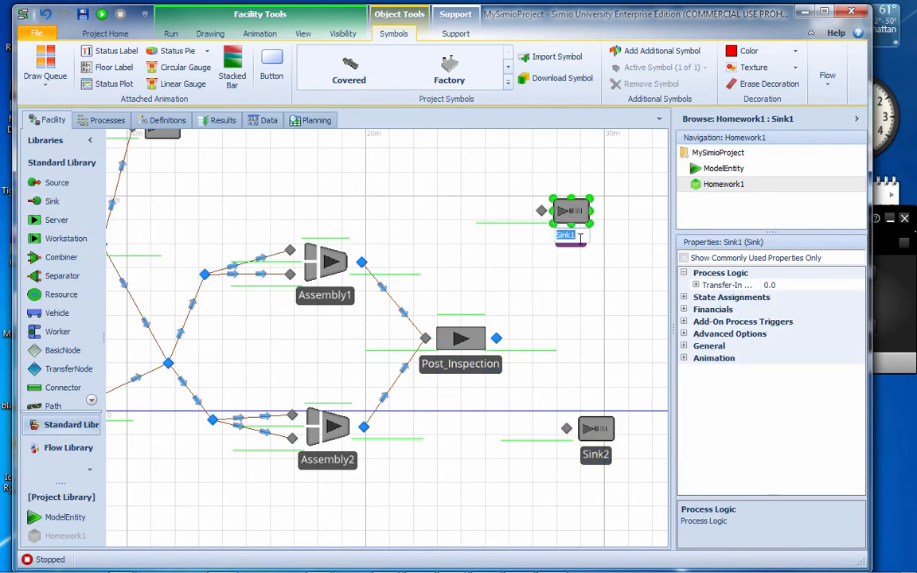
type("Trash")
left_click(603, 245)
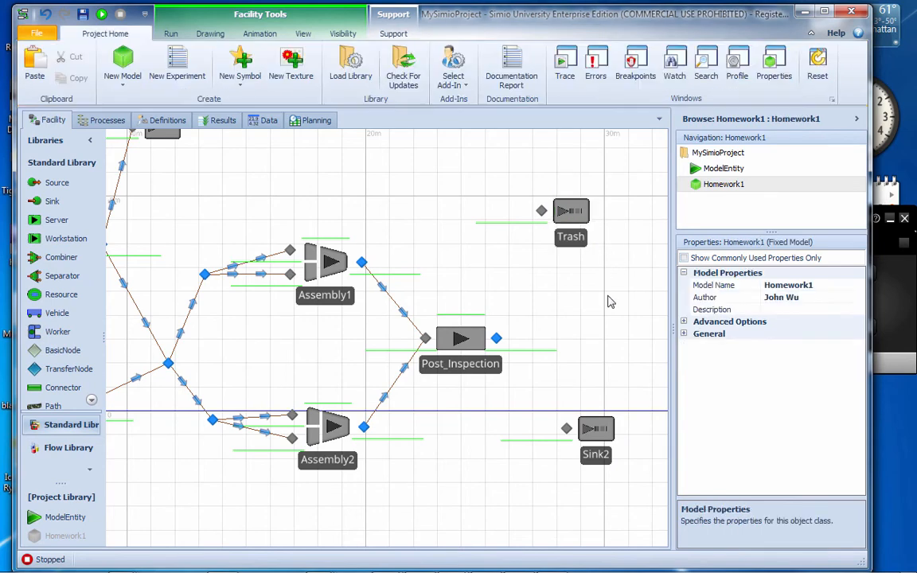
Rename the lower sink, Sink2, as Shipping
left_click(605, 458)
left_click(604, 459)
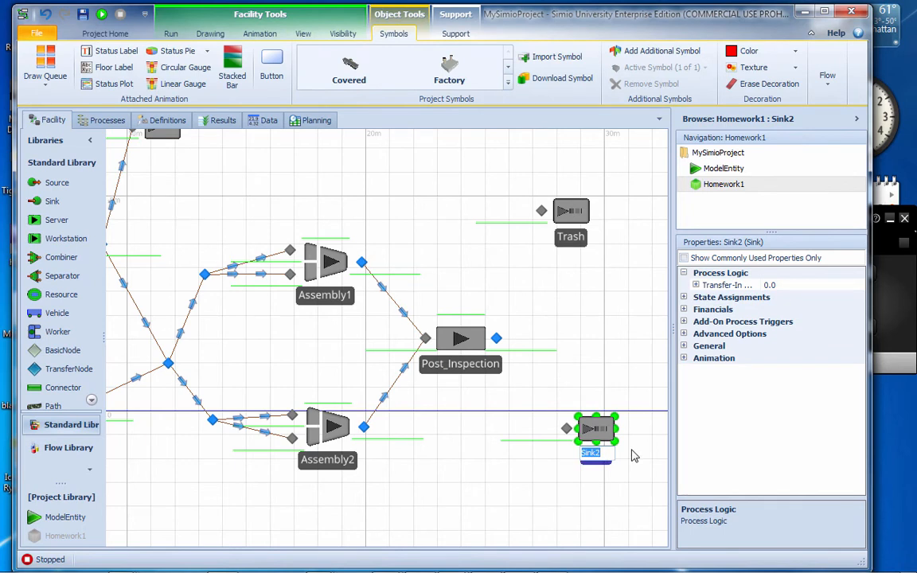
type("P")
type("hipping")
key("Return")
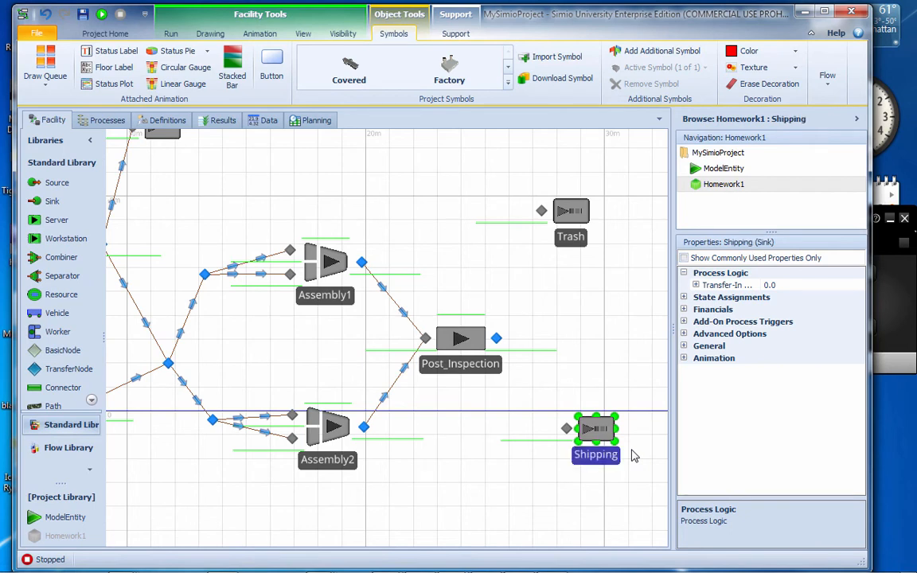
Shift the Trash sink slightly down and right, and draw paths from Post_Inspection's output node to Trash and Shipping
left_click_drag(578, 242, 594, 253)
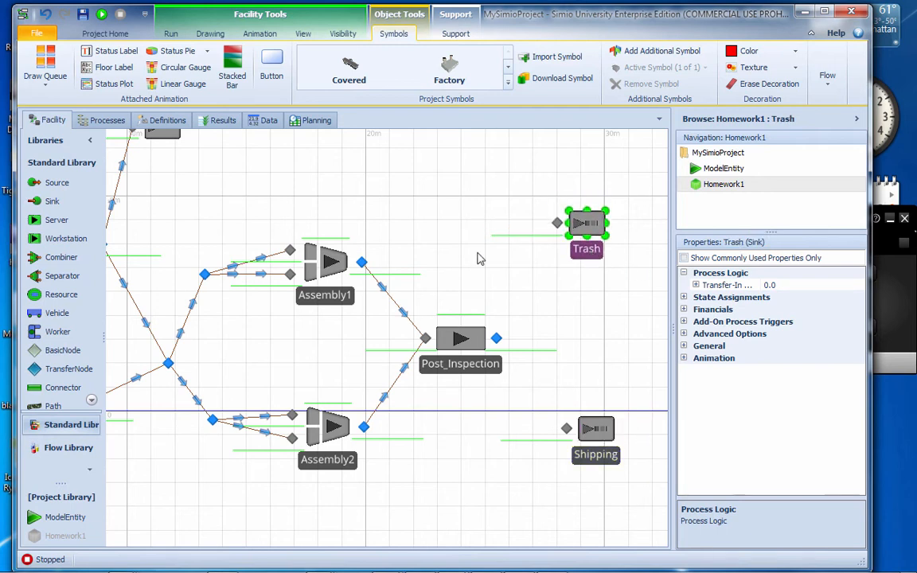
left_click(53, 406)
left_click(496, 339)
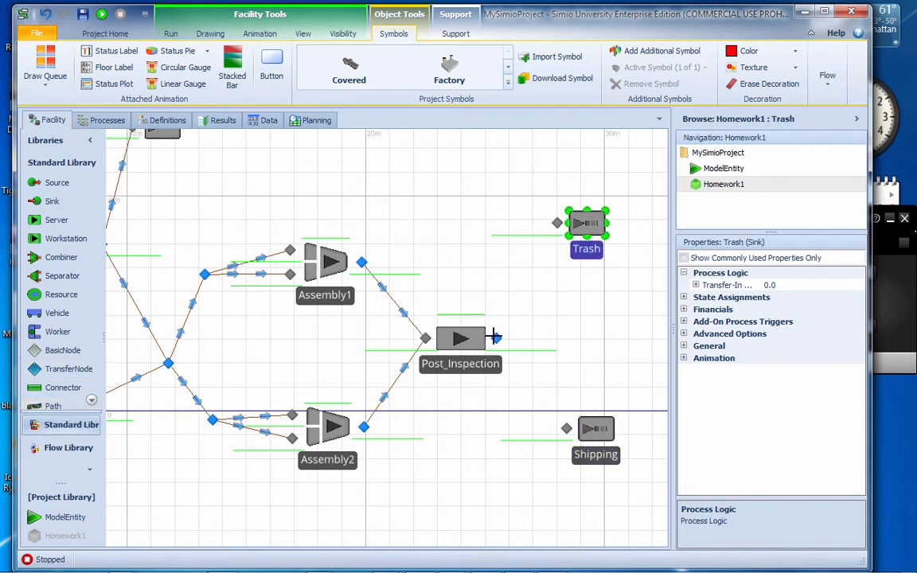
left_click(557, 223)
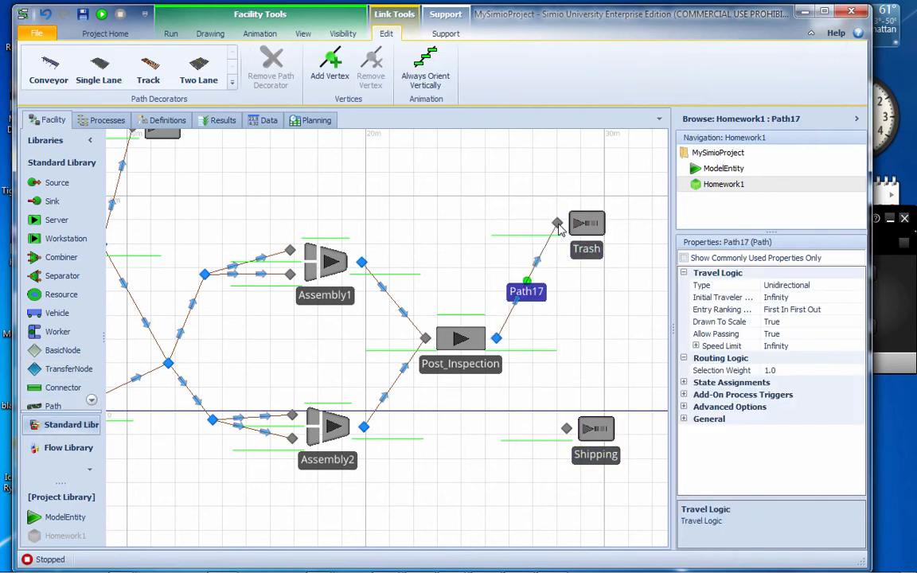
left_click(55, 406)
left_click(495, 339)
left_click(566, 429)
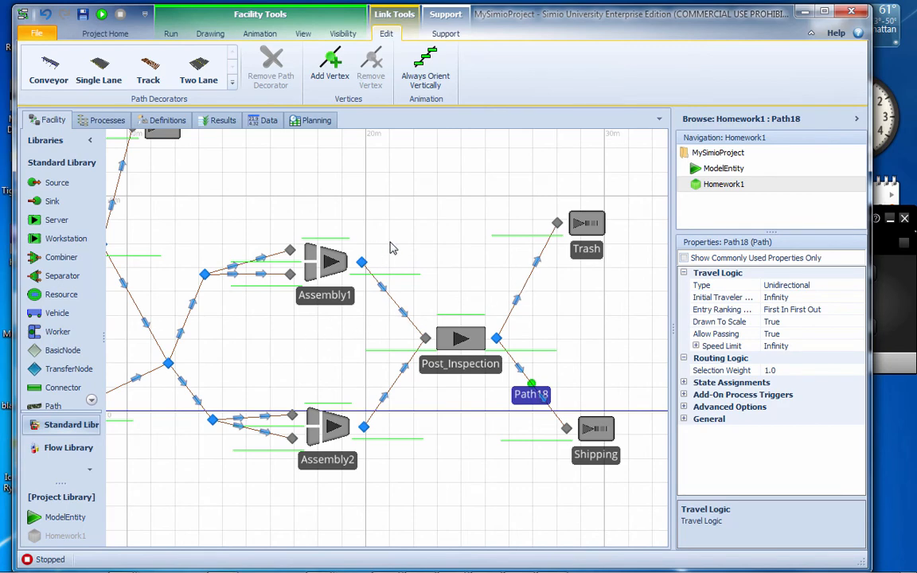
Add an On Entering state assignment row to the Post_Inspection server
left_click_drag(408, 233, 518, 231)
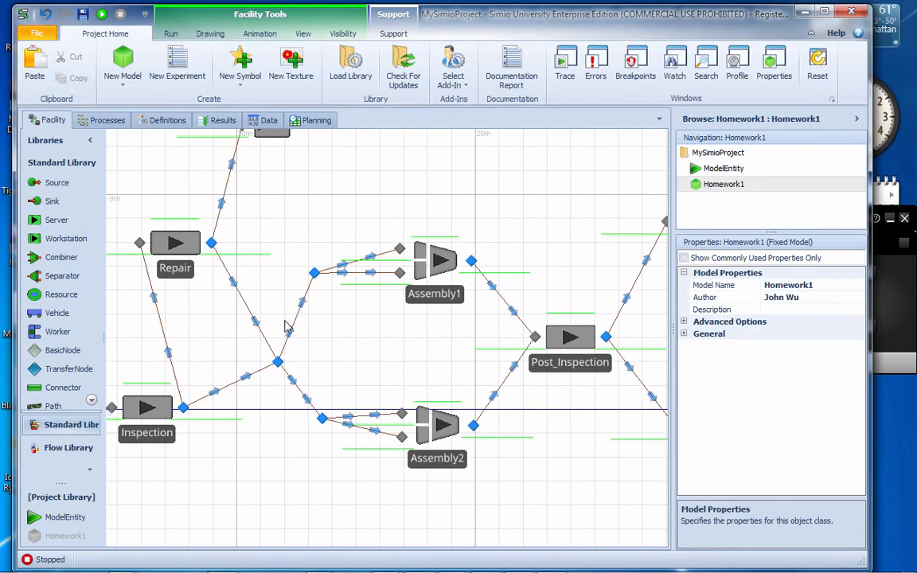
left_click(571, 370)
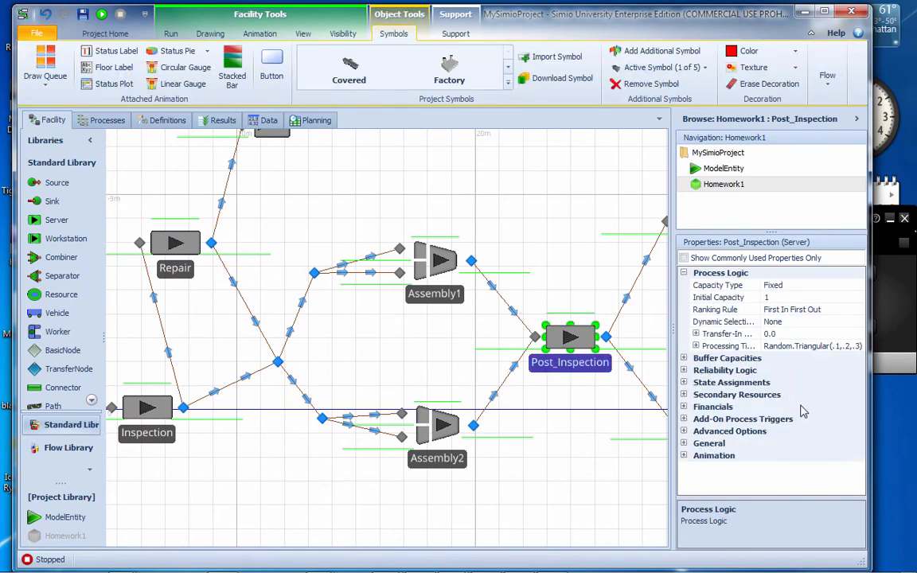
left_click(765, 383)
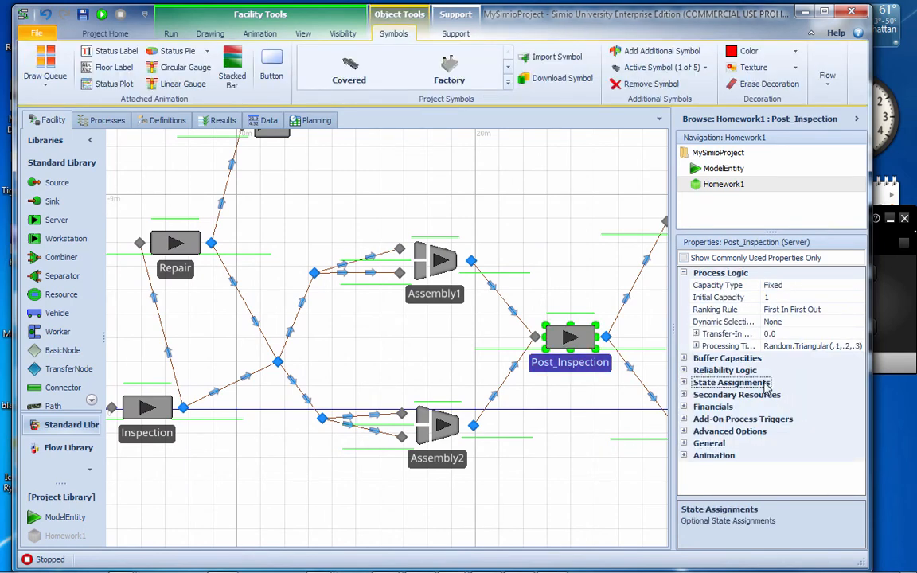
left_click(684, 383)
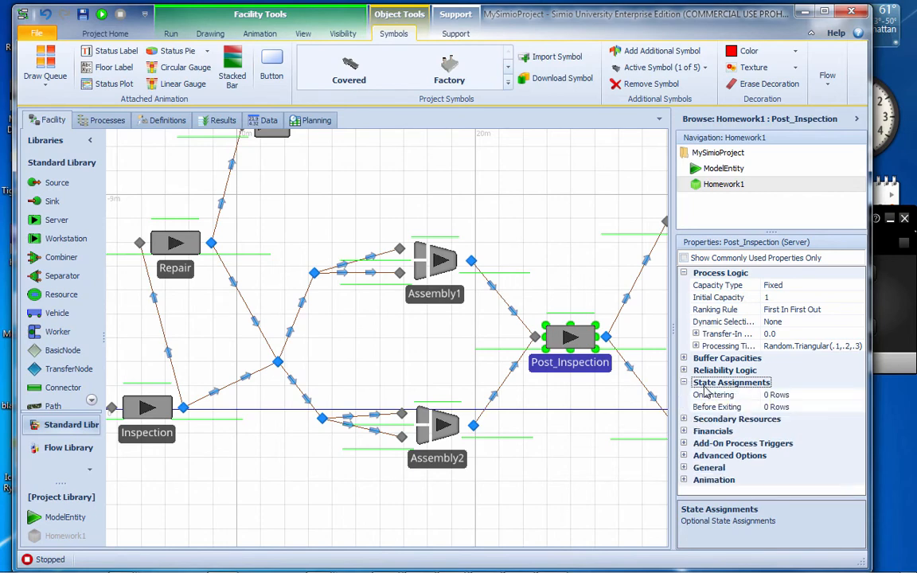
left_click(794, 395)
left_click(855, 395)
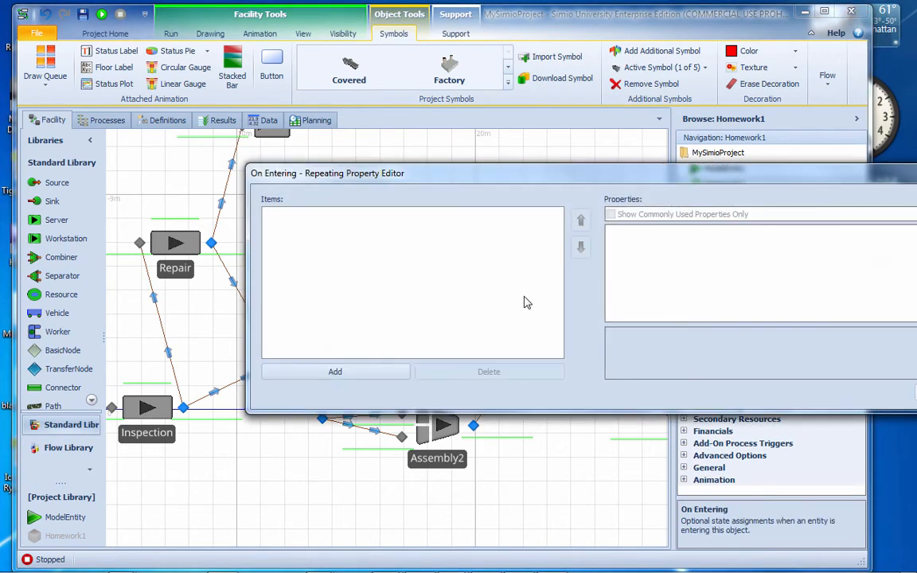
left_click(335, 371)
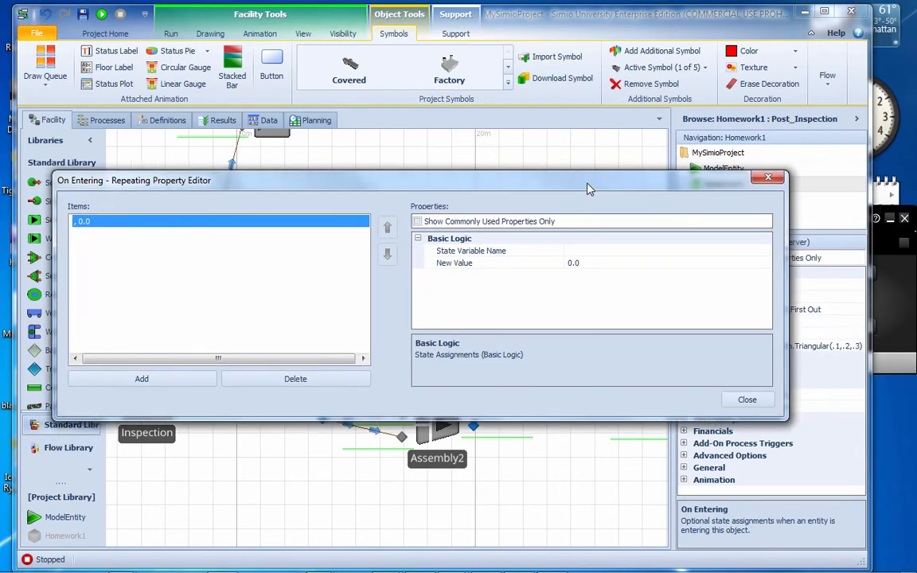
Make the new On Entering row assign the value 1 to ModelEntity.Status, and close the editor
left_click(740, 255)
left_click(742, 252)
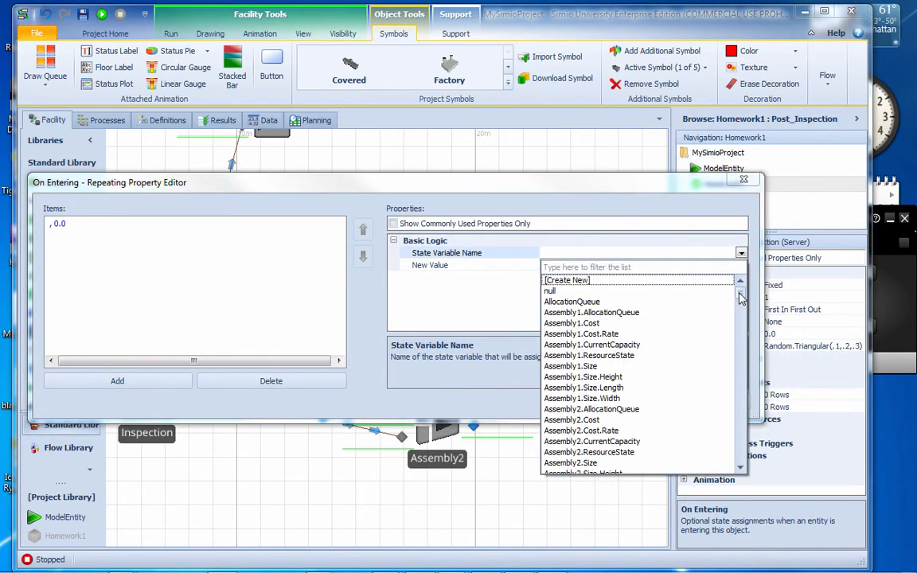
left_click_drag(740, 284, 744, 339)
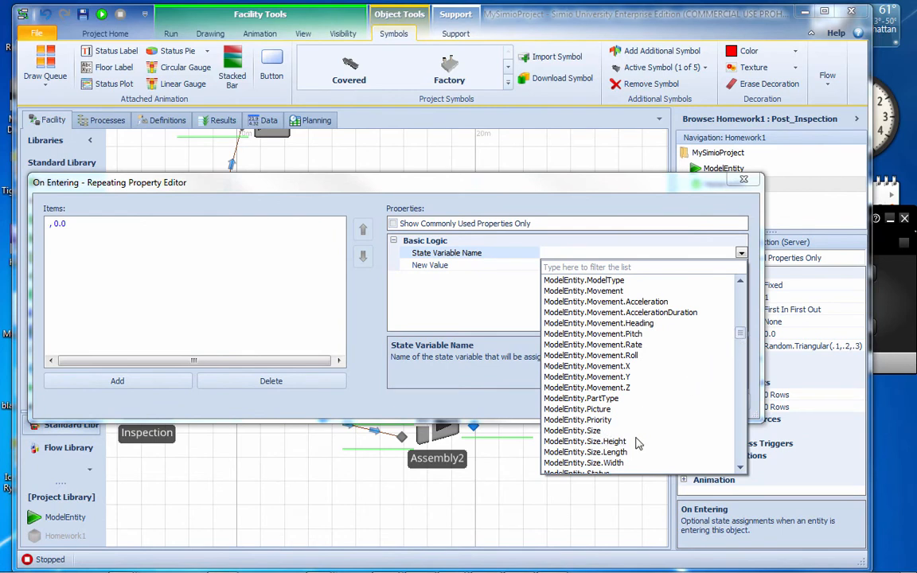
scroll(633, 442, "down", 1)
left_click(577, 441)
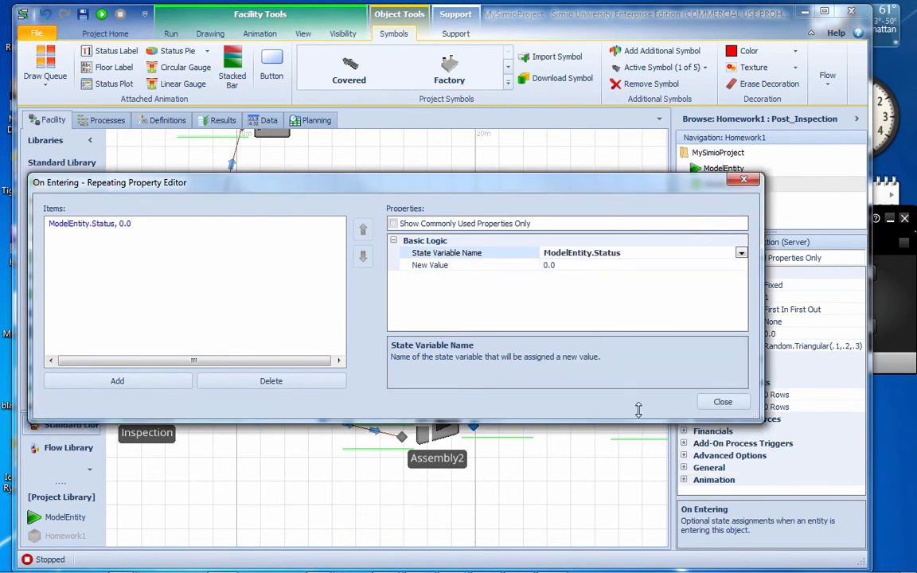
left_click(563, 265)
left_click_drag(563, 265, 506, 266)
type("1")
left_click(720, 402)
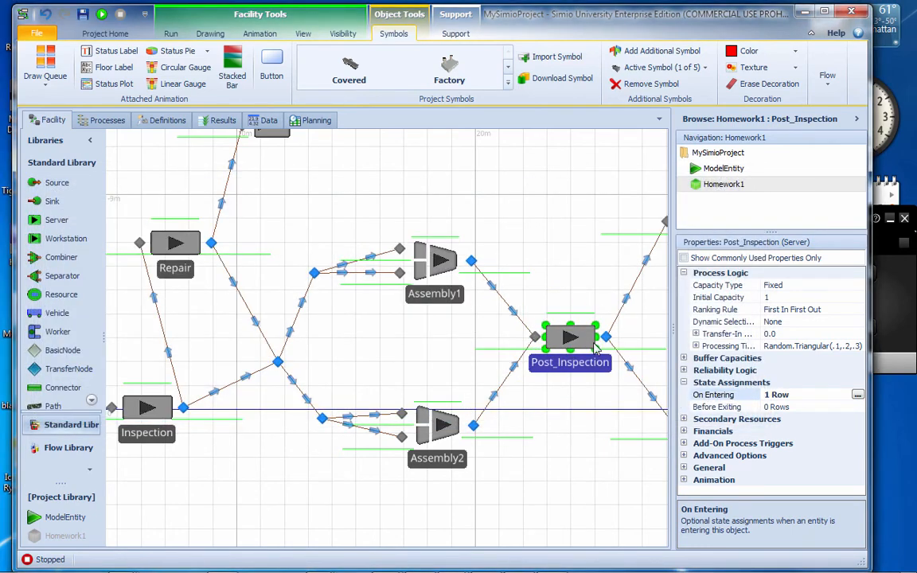
Copy the selection weight expression FailR[ModelEntity.ModelType, ModelEntity.Status] from the path between Inspection and Repair
left_click_drag(579, 263, 453, 256)
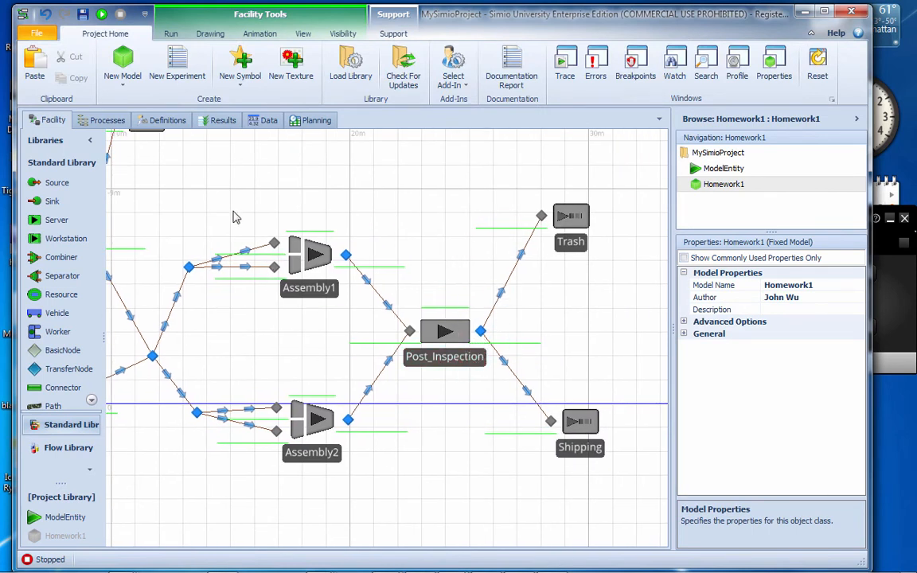
left_click_drag(235, 216, 441, 206)
left_click(257, 321)
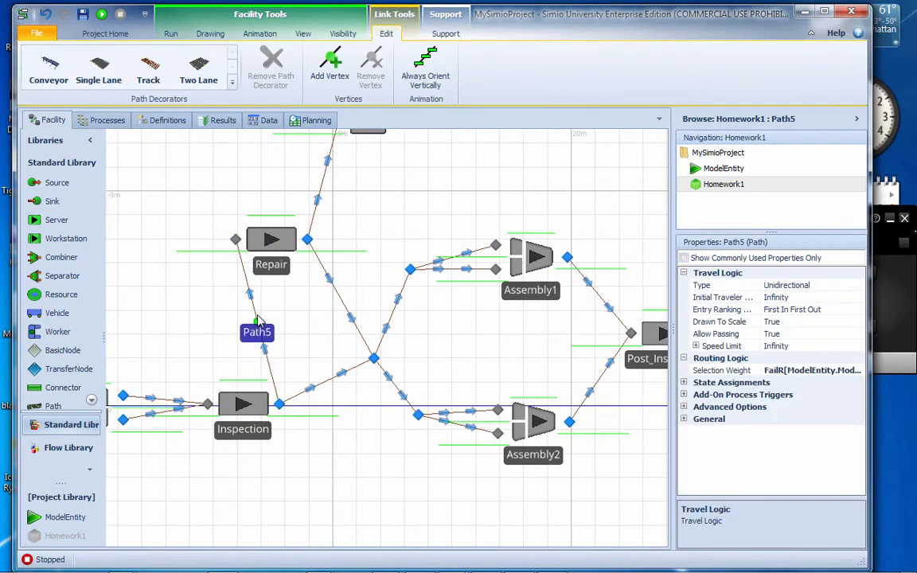
left_click(859, 371)
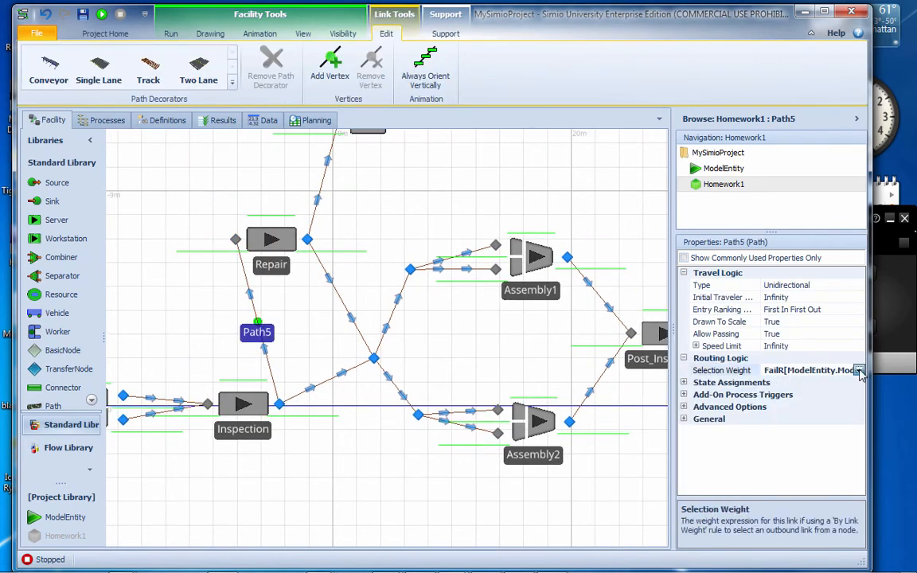
left_click(860, 371)
key("ctrl+c")
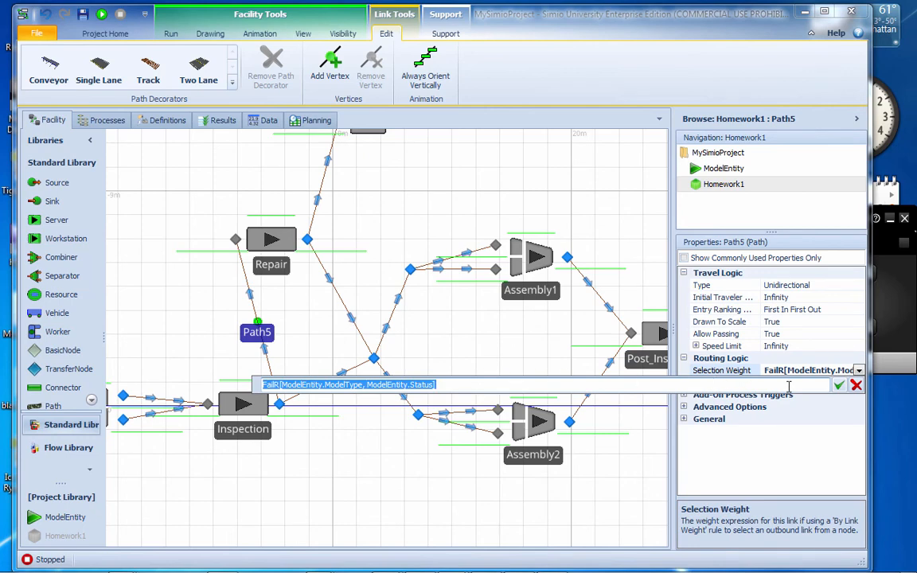
left_click(839, 385)
Set the selection weight of the Post_Inspection to Trash path to the copied expression FailR[ModelEntity.ModelType, ModelEntity.Status]
left_click_drag(580, 215, 359, 236)
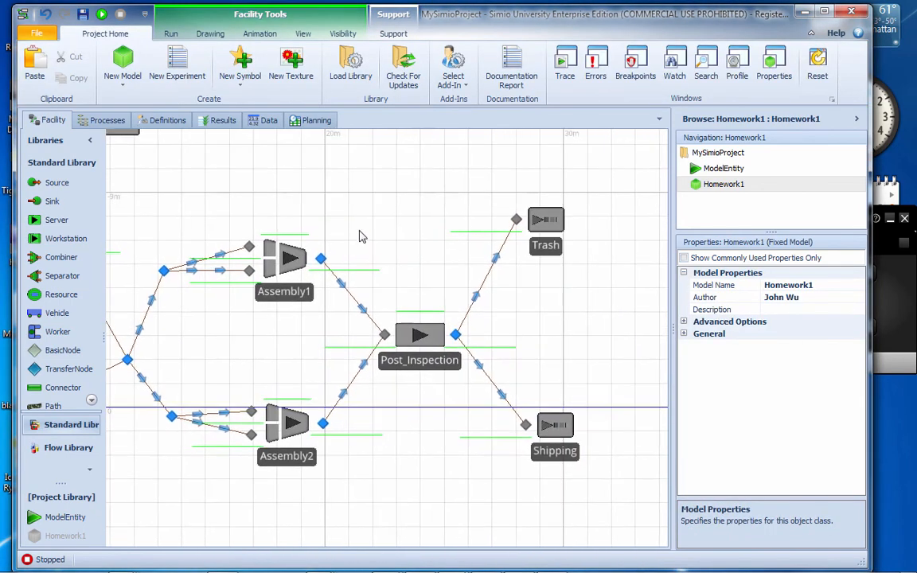
left_click(483, 292)
left_click(833, 370)
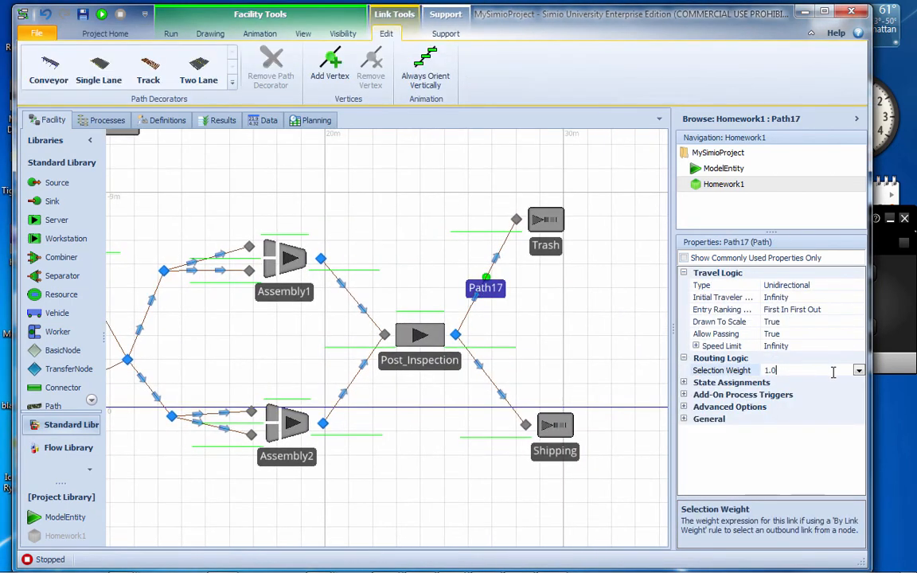
left_click(860, 371)
key("ctrl+v")
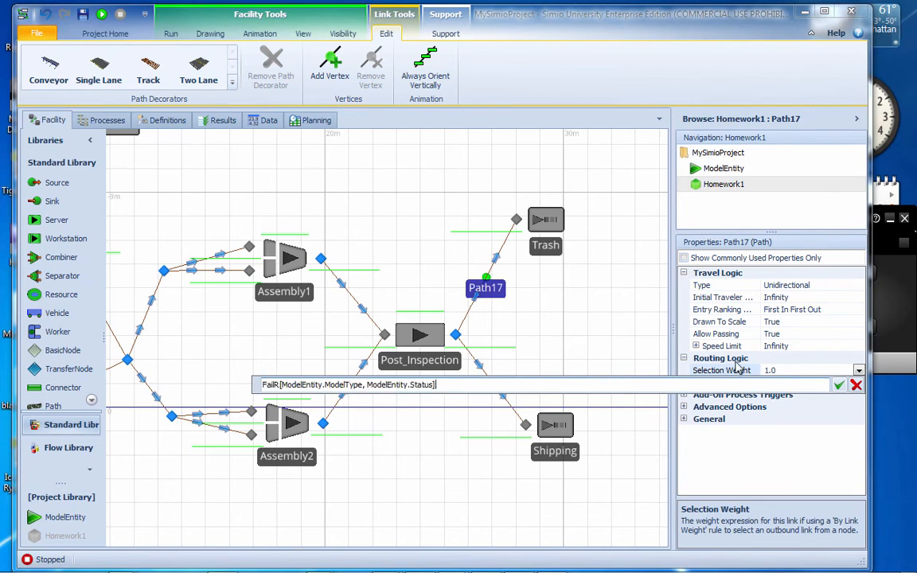
left_click(839, 385)
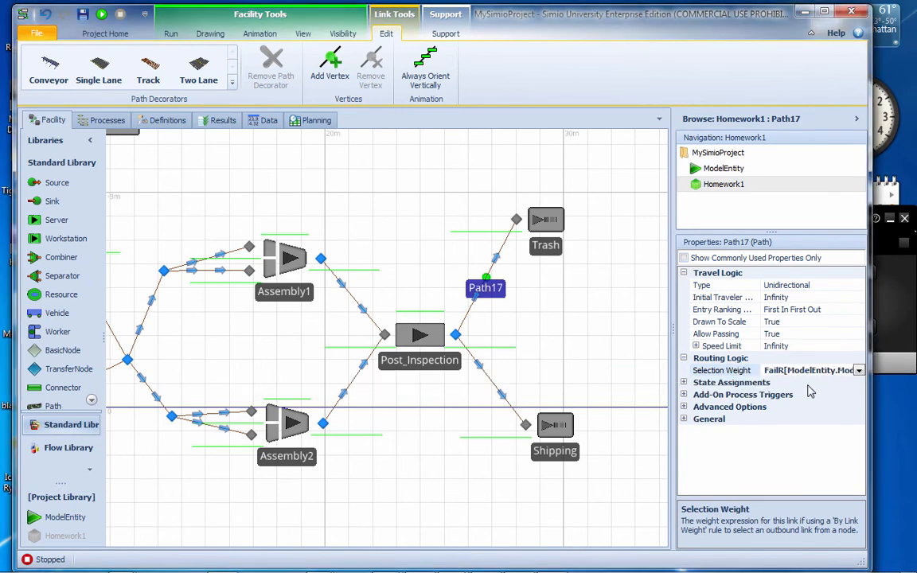
Set the selection weight of the Post_Inspection to Shipping path to 100 - FailR[ModelEntity.ModelType, ModelEntity.Status]
left_click(481, 366)
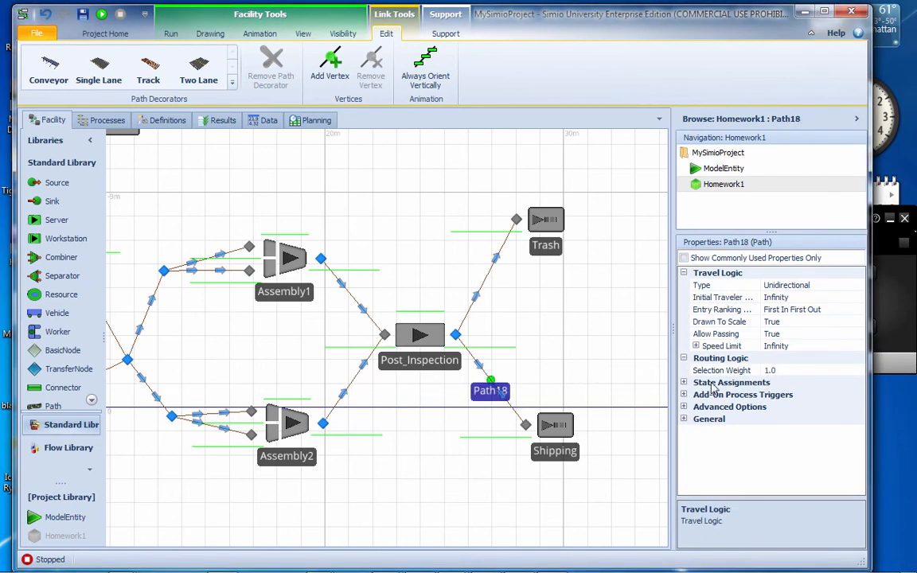
left_click(796, 370)
left_click(857, 371)
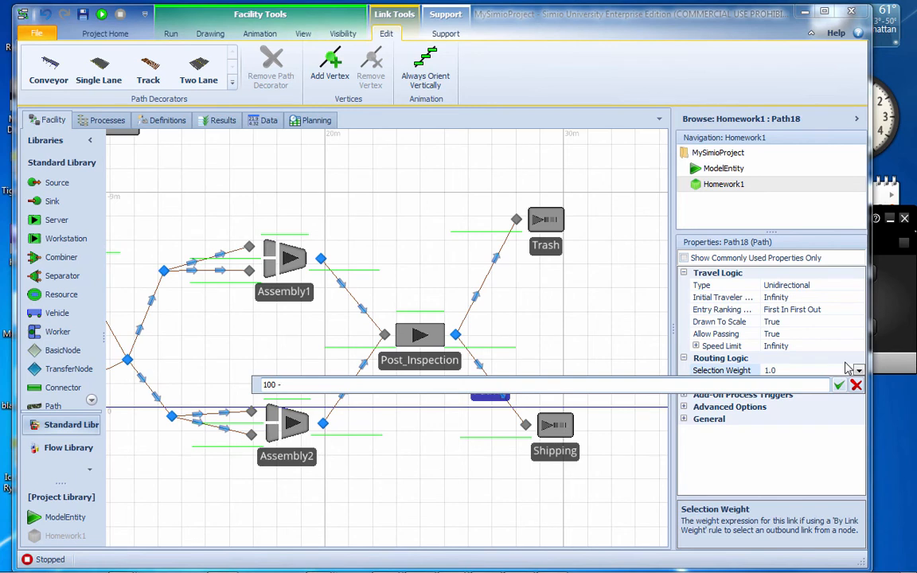
type("100 -")
key("ctrl+v")
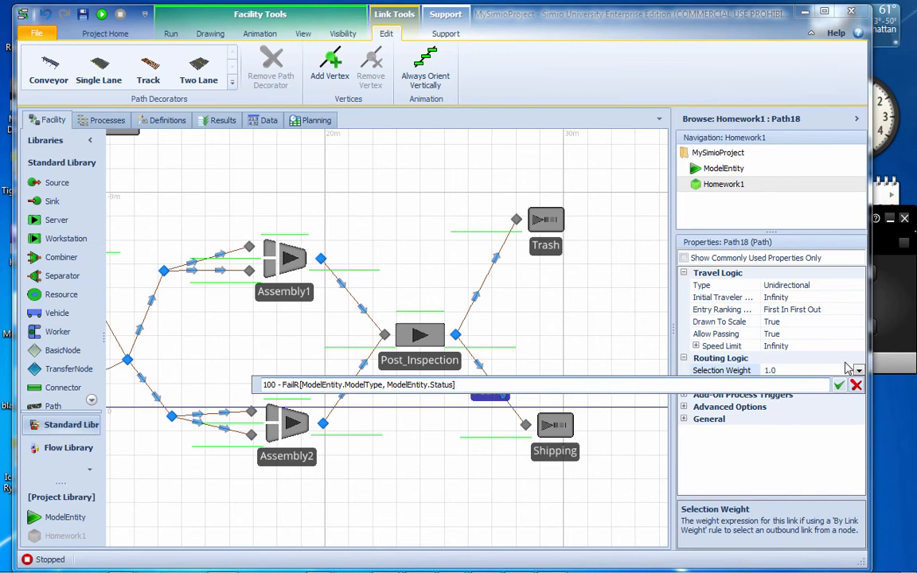
key("Return")
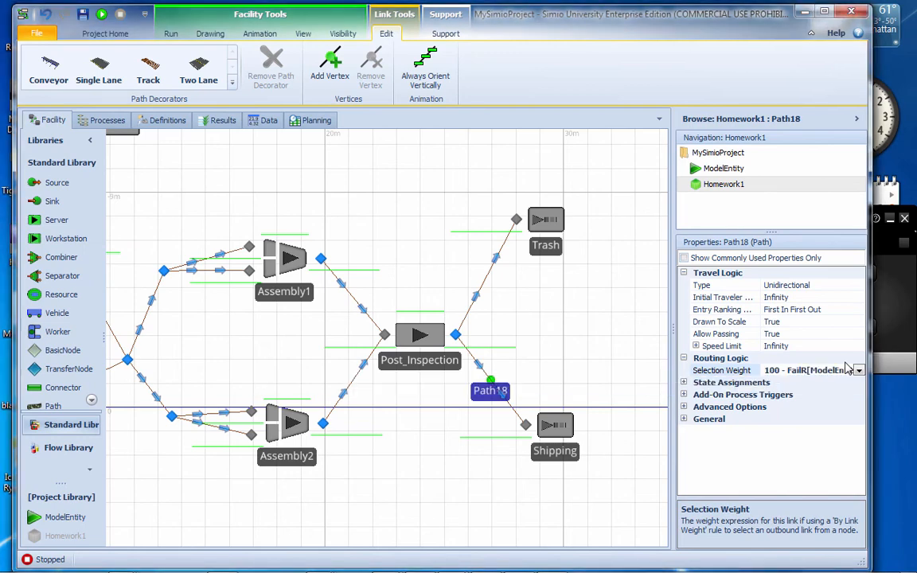
Attach a status label to the Trash sink and place it just above the sink
left_click(547, 257)
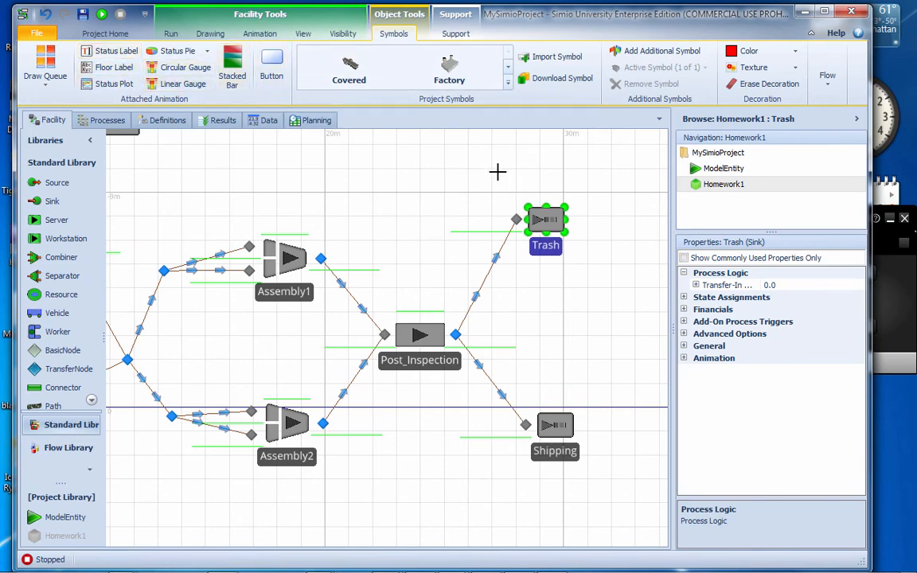
left_click_drag(497, 172, 567, 193)
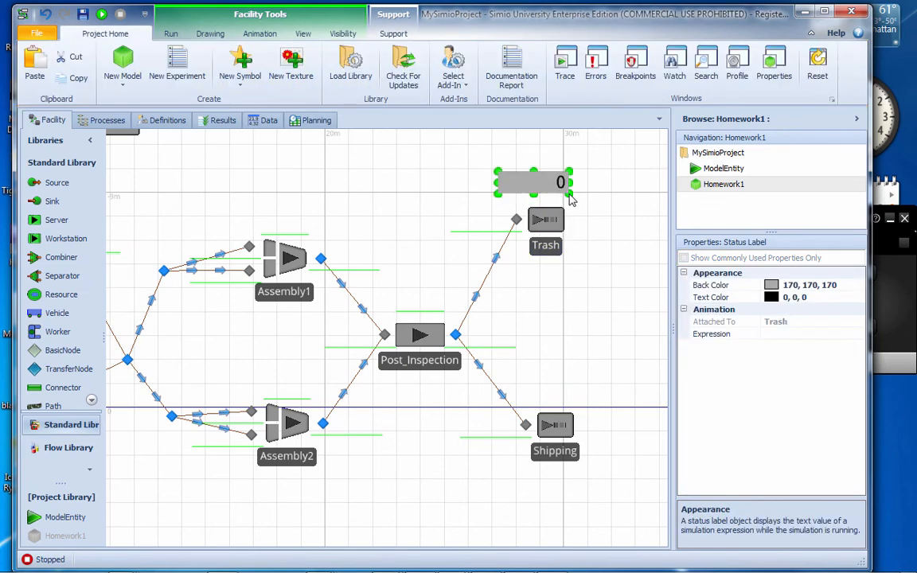
left_click(557, 227)
left_click(500, 177)
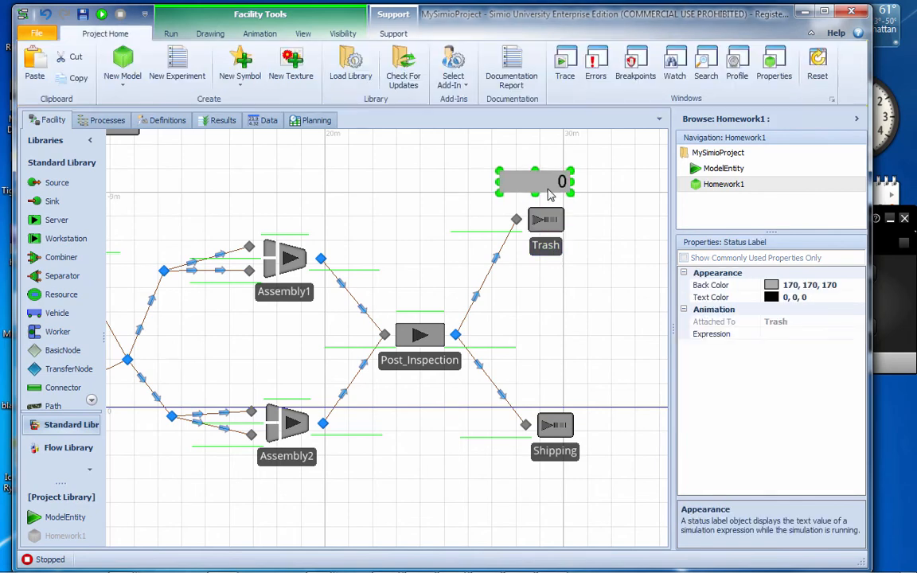
Set the Trash status label's expression to InputBuffer.NumberEntered and copy that expression
left_click(820, 333)
left_click(858, 335)
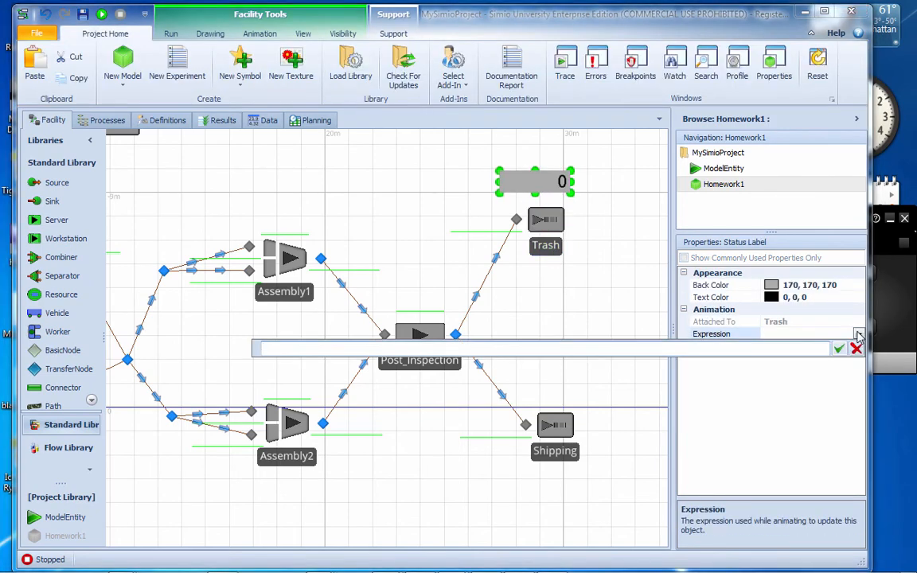
type("Inputb")
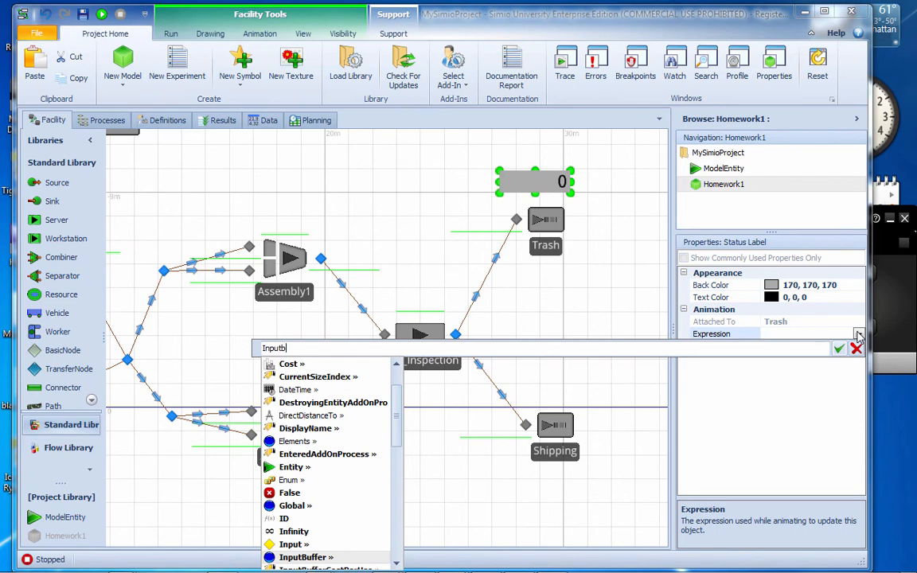
key("Tab")
type(".")
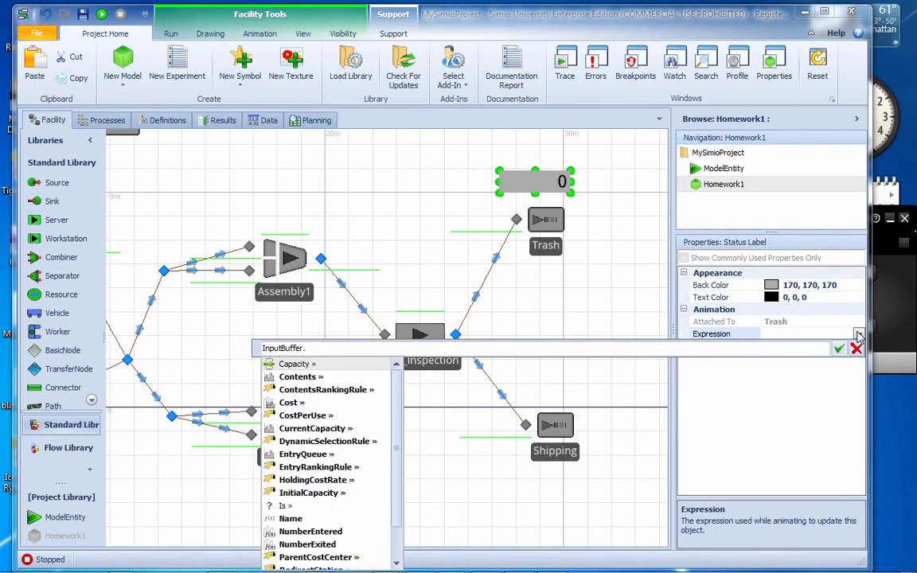
type("Num")
key("Tab")
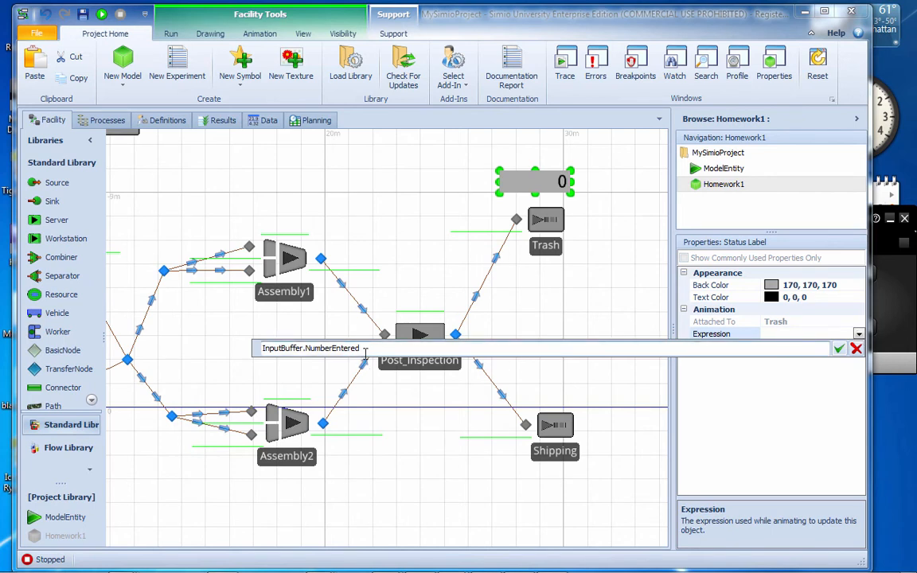
left_click_drag(361, 348, 257, 349)
key("ctrl+c")
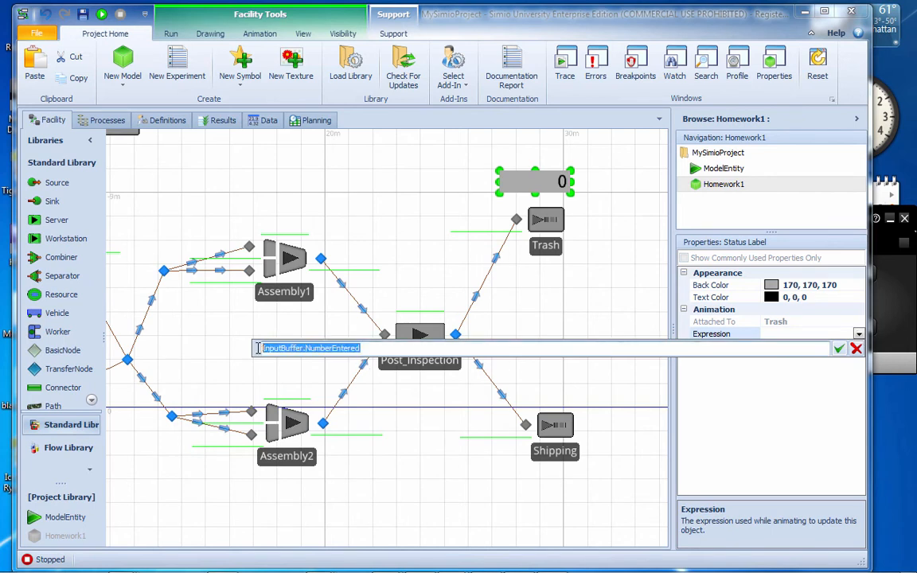
left_click(839, 348)
Attach a status label above the Shipping sink and set its expression to InputBuffer.NumberEntered
left_click(572, 450)
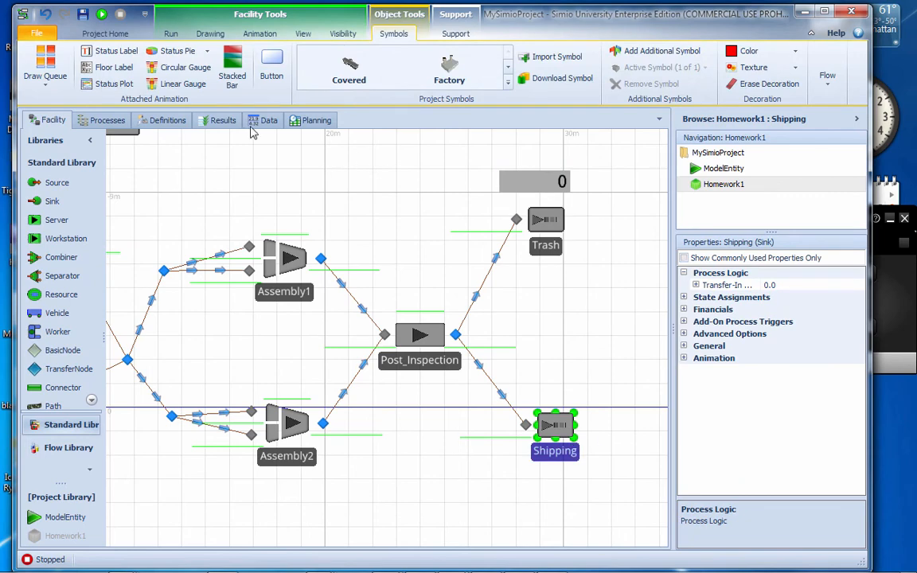
left_click(111, 50)
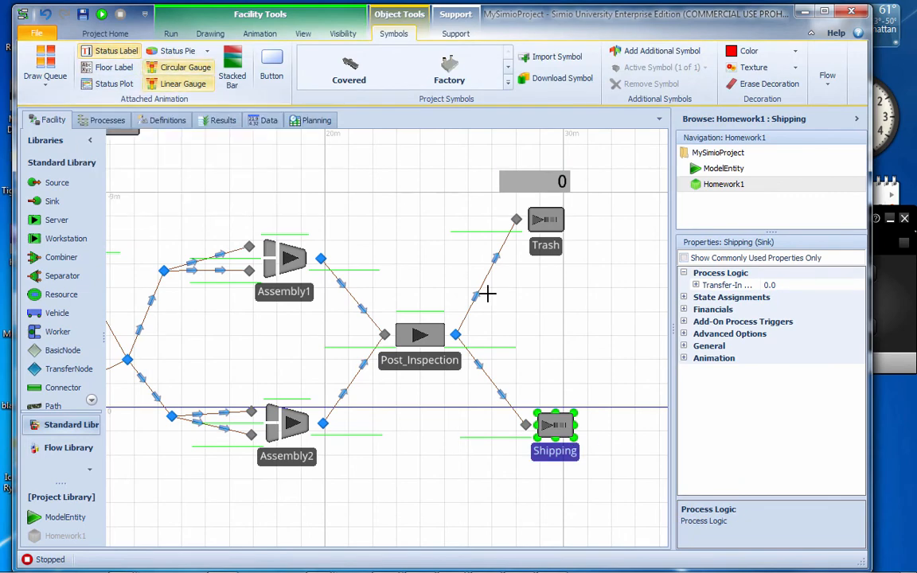
left_click_drag(527, 381, 592, 398)
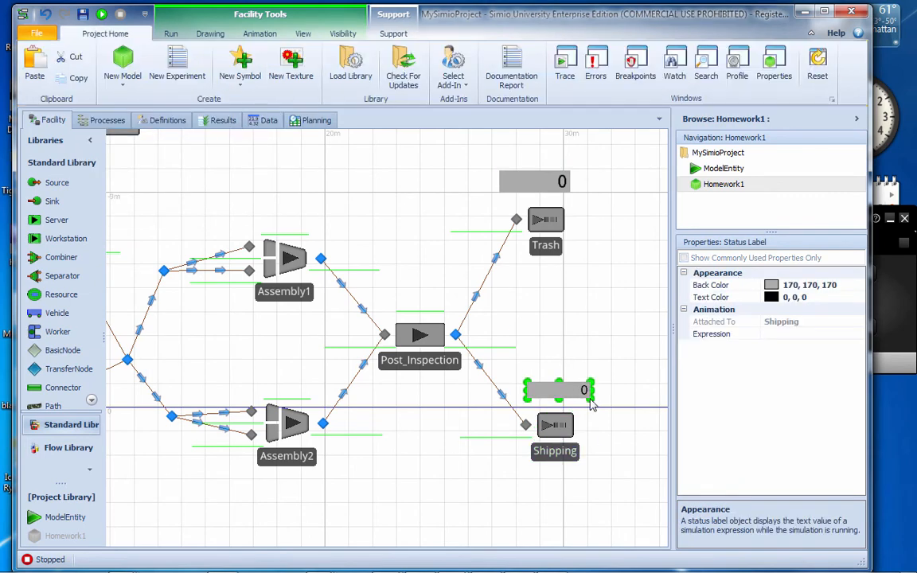
left_click(839, 335)
key("ctrl+v")
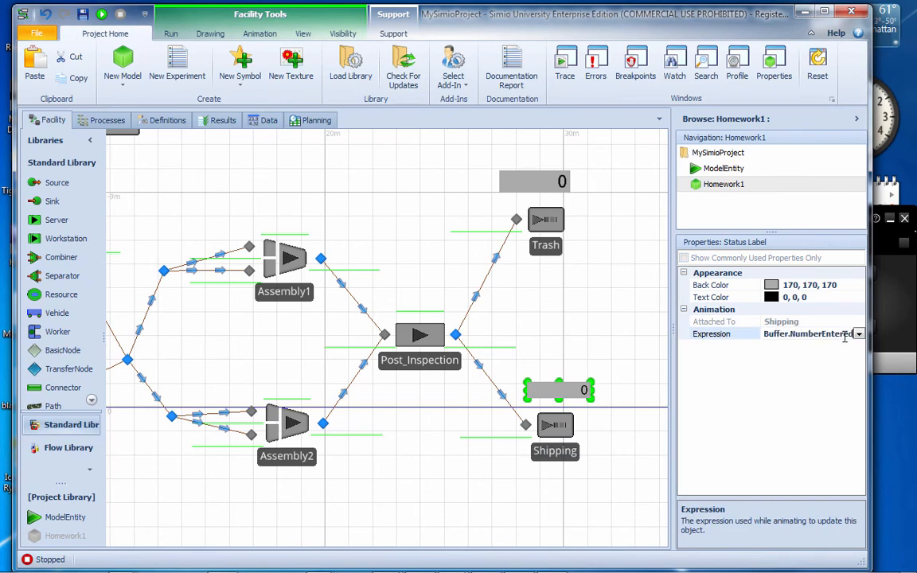
key("Return")
left_click(509, 175)
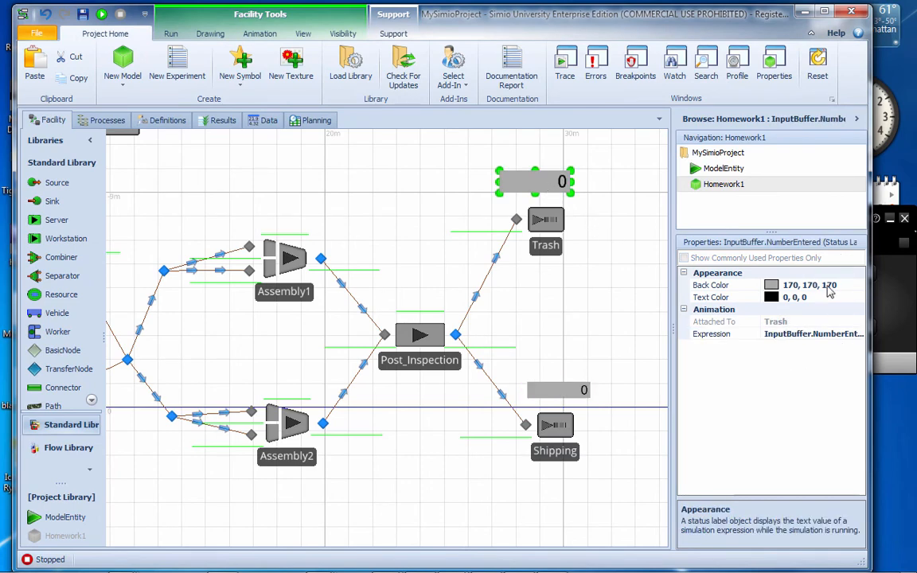
Set the back color of the Trash status label to 255, 255, 192 and of the Shipping status label to 192, 192, 255
left_click(857, 286)
left_click(858, 286)
left_click(786, 318)
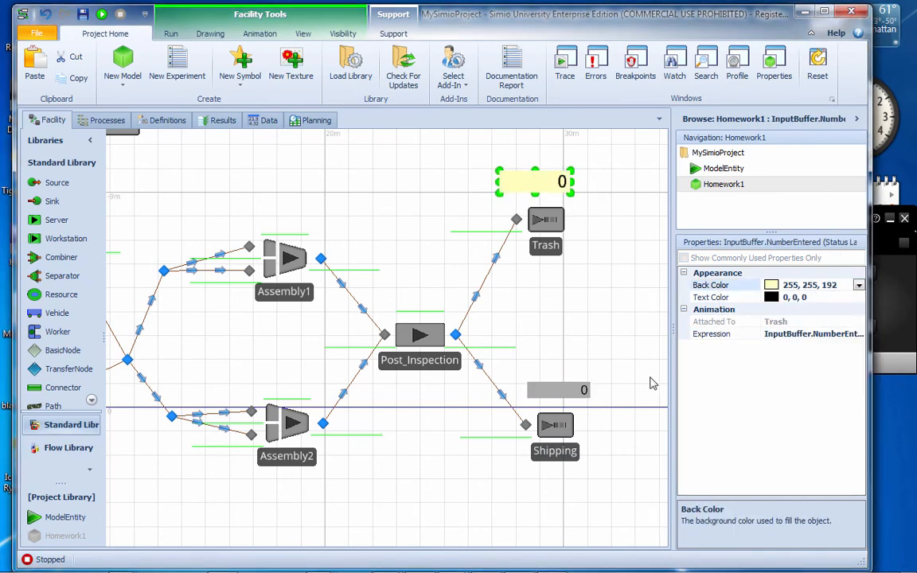
left_click(557, 390)
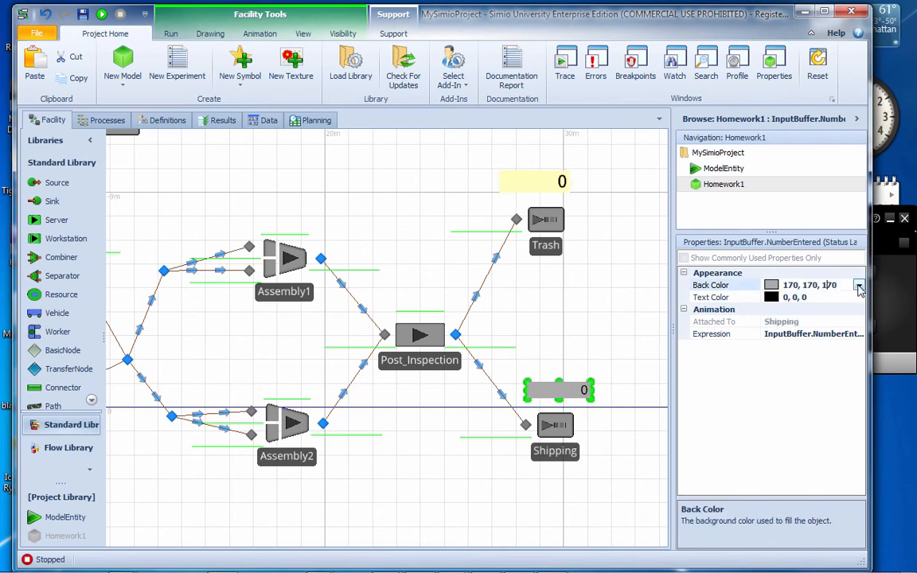
left_click(858, 285)
left_click(770, 316)
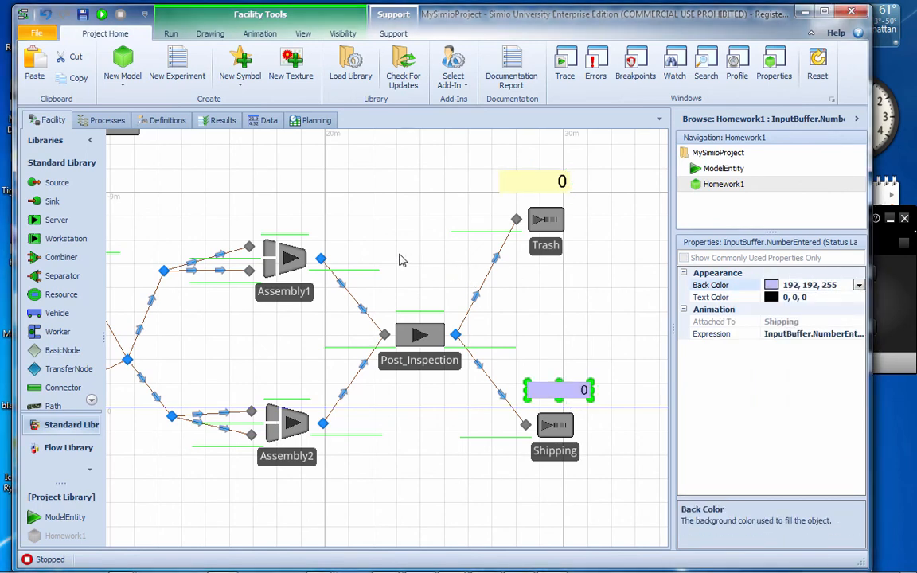
Attach a status label above the Return2Vendoe sink and set its expression to InputBuffer.NumberEntered
left_click(361, 233)
left_click_drag(289, 206, 480, 267)
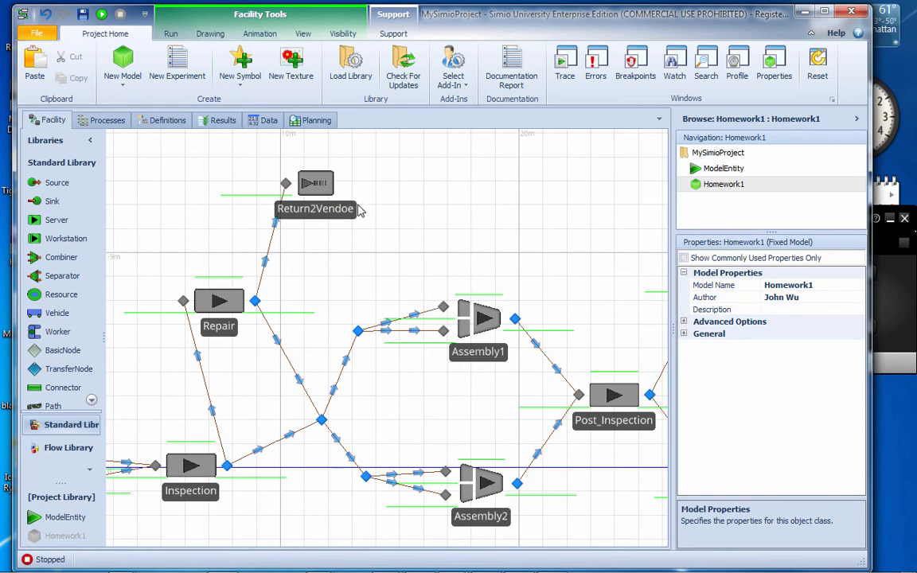
left_click(310, 189)
left_click(112, 50)
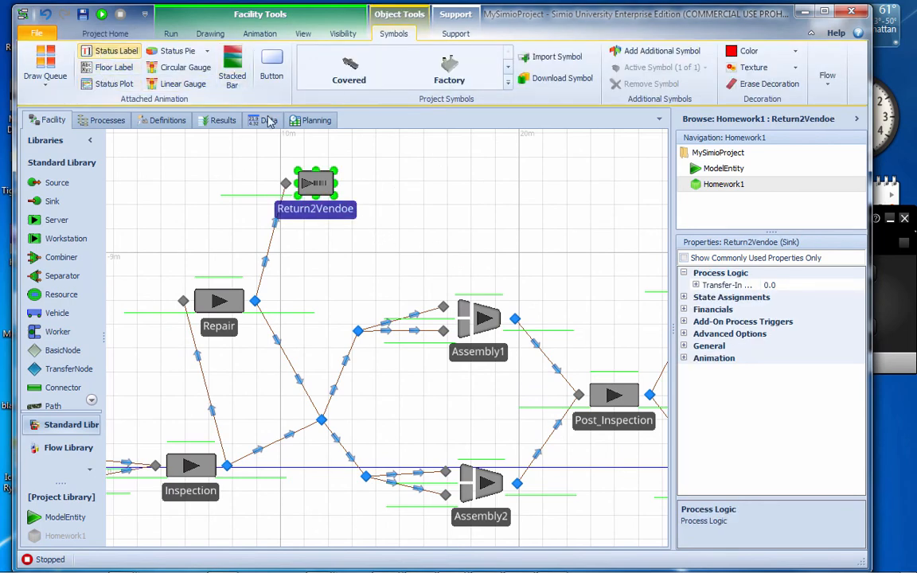
left_click_drag(267, 147, 342, 162)
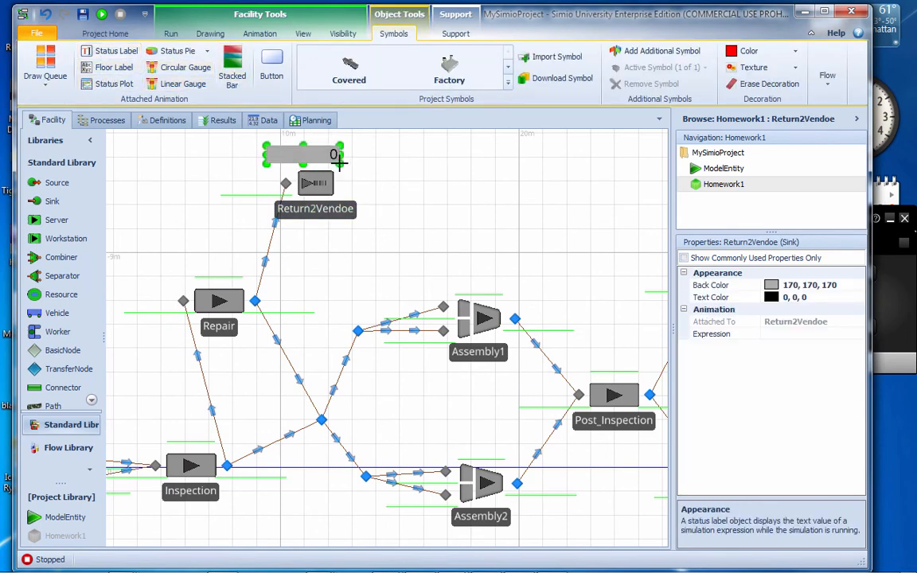
left_click(804, 333)
type("InputBuffer.NumberEntered")
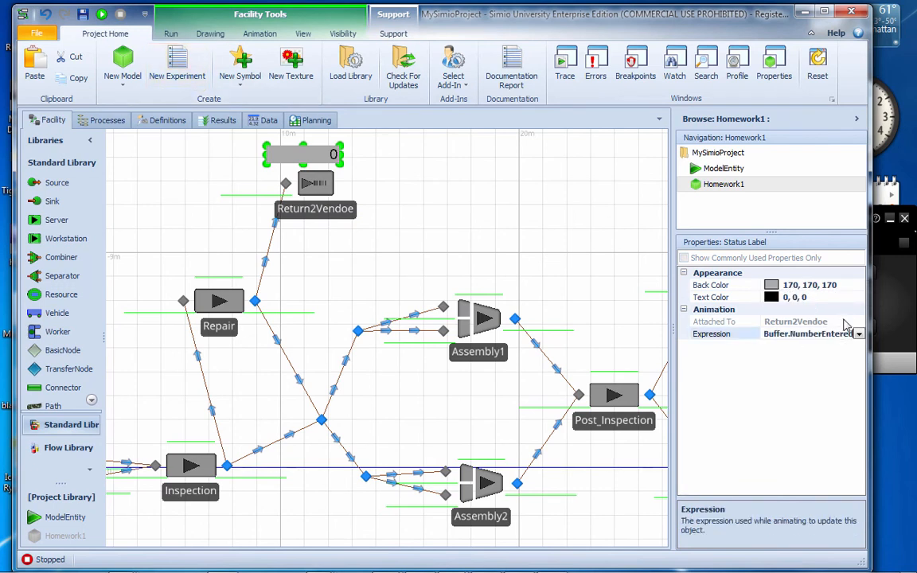
Set the back color of the Return2Vendoe status label to 255, 192, 255
left_click(856, 286)
left_click(859, 285)
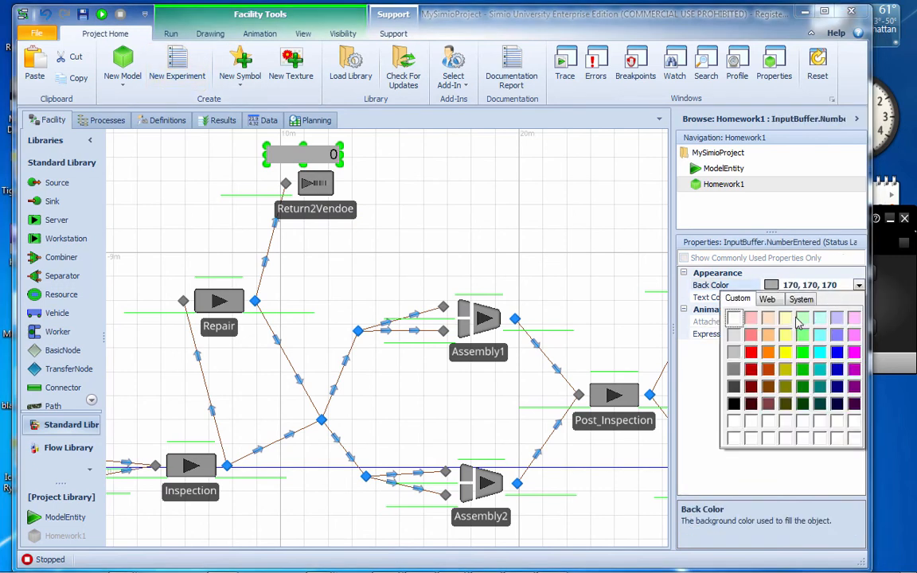
left_click(854, 319)
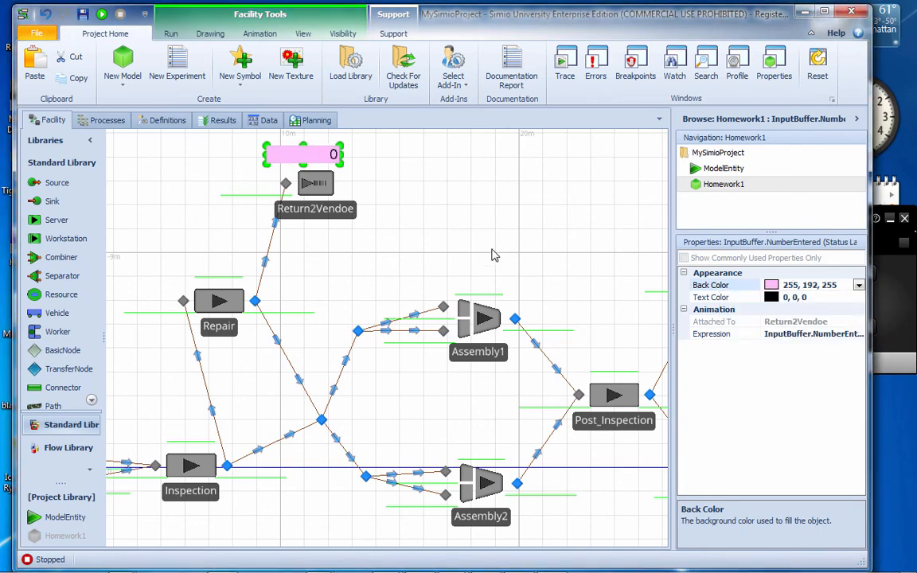
left_click(518, 254)
Run the simulation, watch the entities and status labels across the whole model, and stop the run
scroll(517, 255, "down", 2)
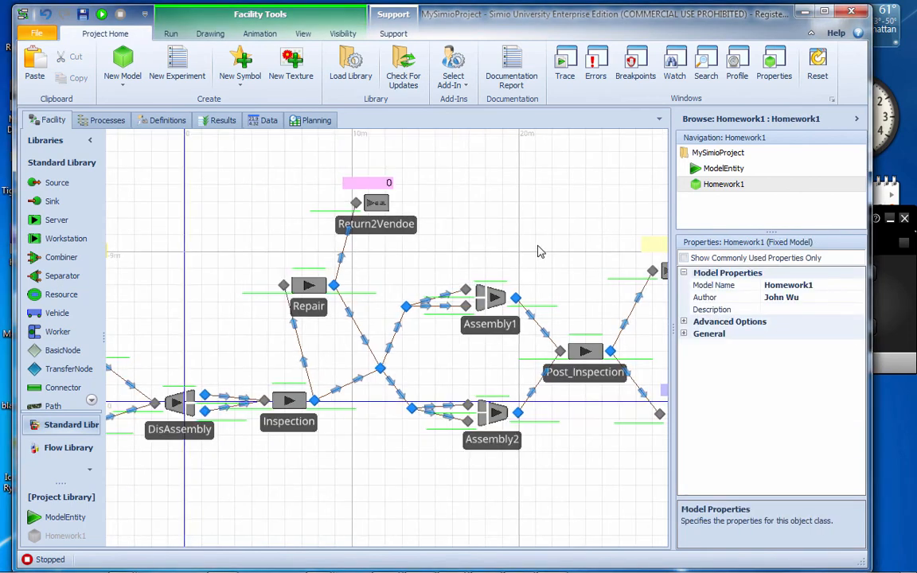
left_click_drag(536, 250, 493, 222)
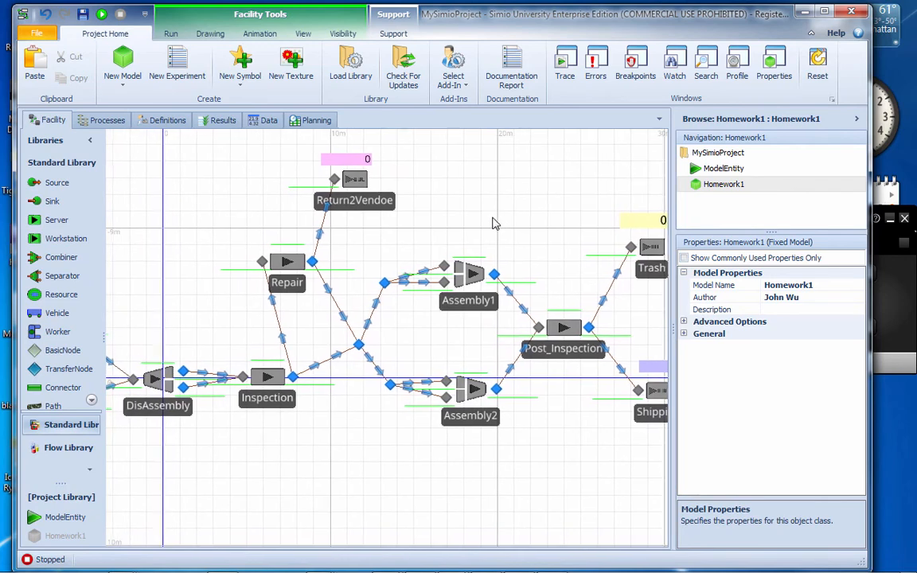
left_click_drag(182, 207, 254, 209)
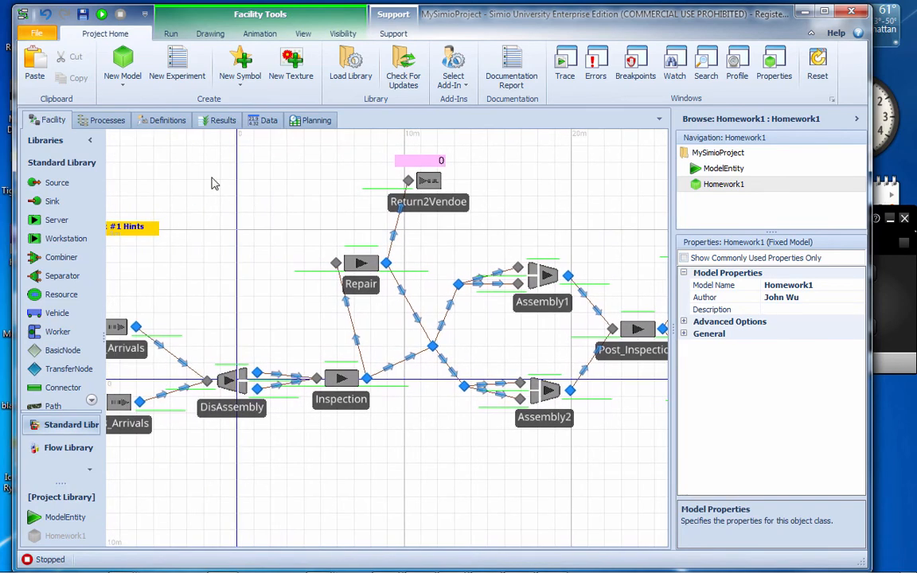
left_click(168, 34)
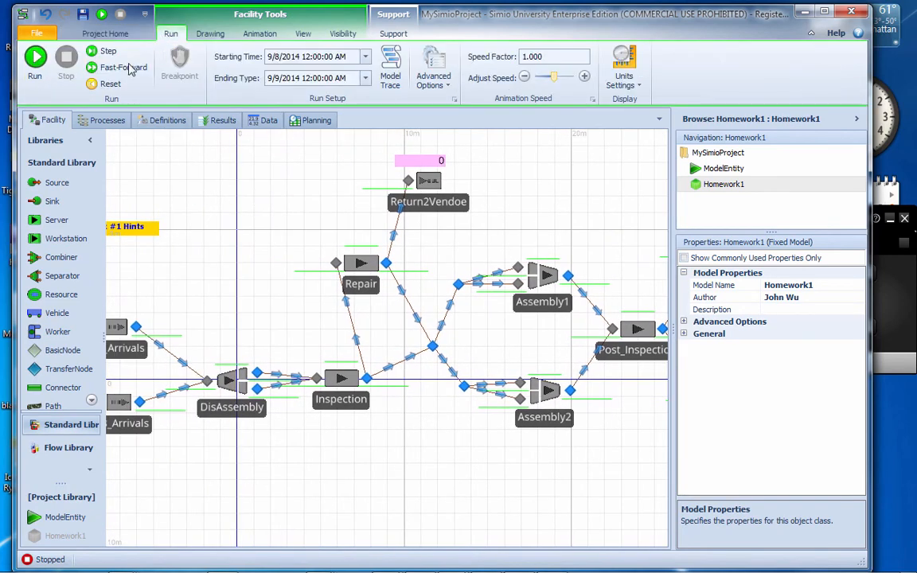
left_click(35, 56)
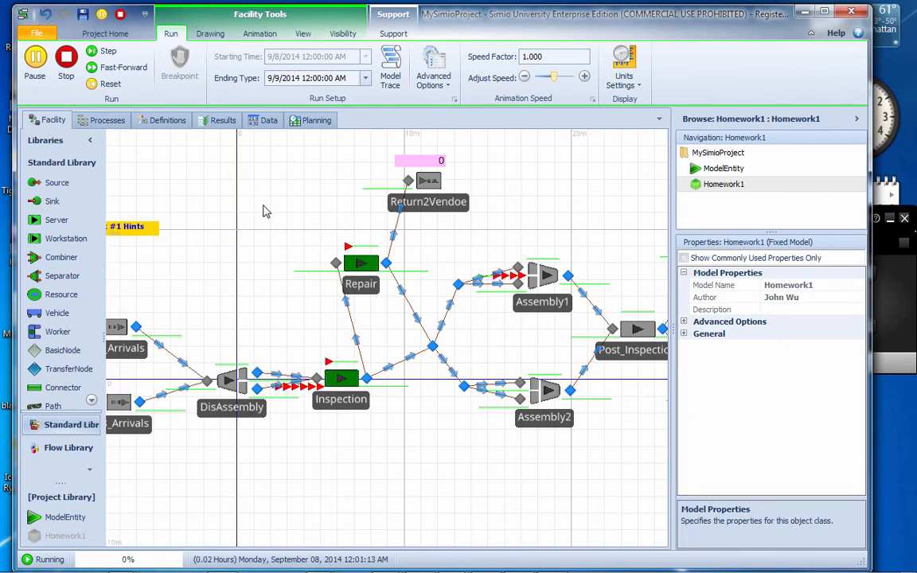
left_click_drag(262, 209, 282, 191)
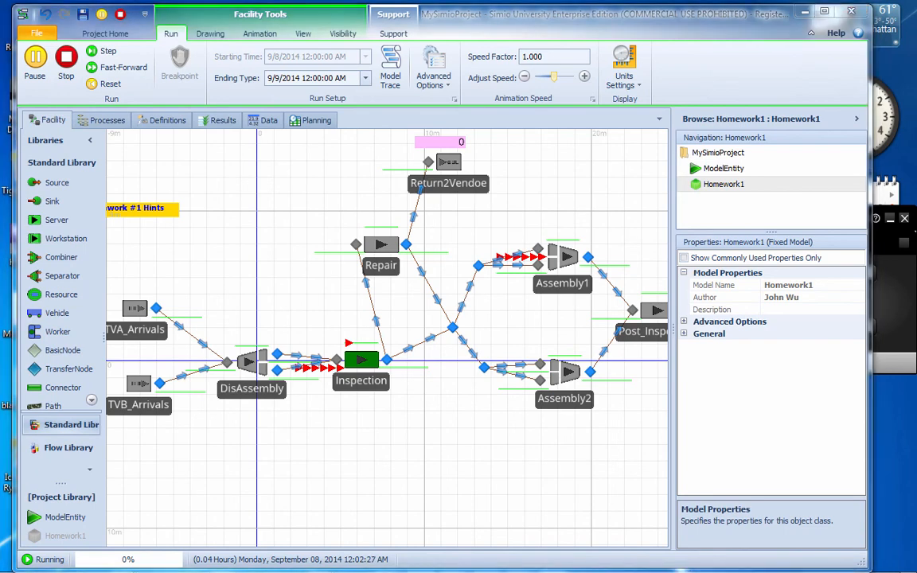
scroll(412, 274, "up", 3)
scroll(412, 274, "down", 3)
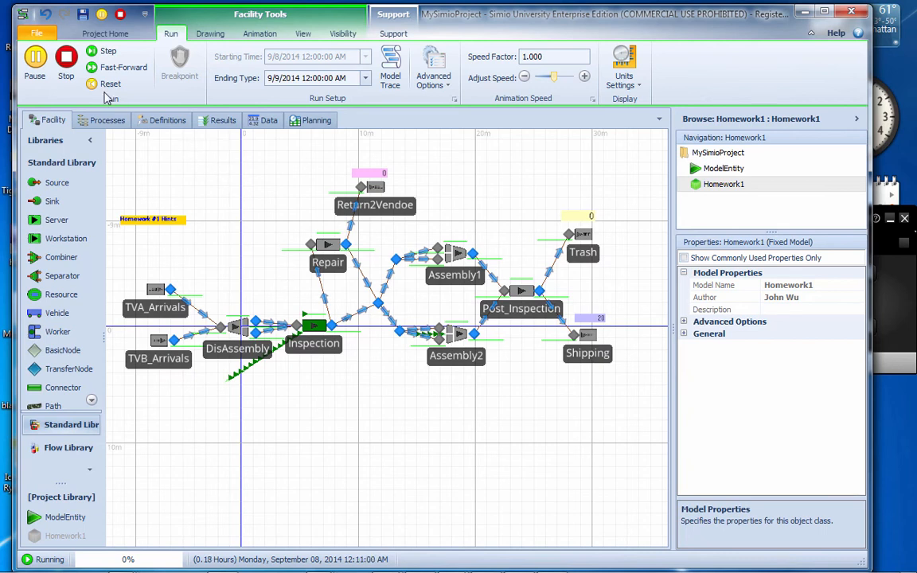
left_click(66, 58)
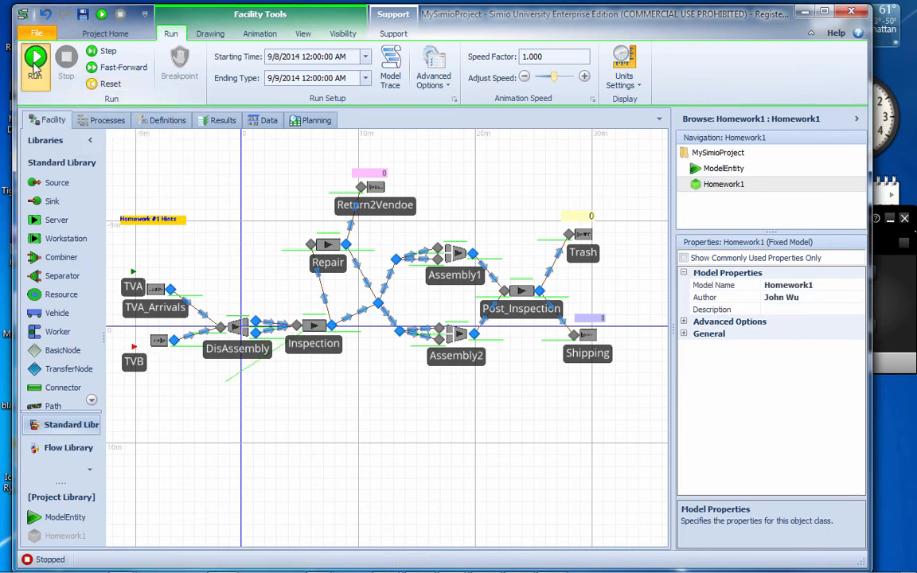
Rerun the simulation, lengthening the Inspection input queue line diagonally below TVB_Arrivals and setting the speed factor to 40
left_click(35, 60)
left_click(230, 389)
left_click_drag(229, 390, 117, 514)
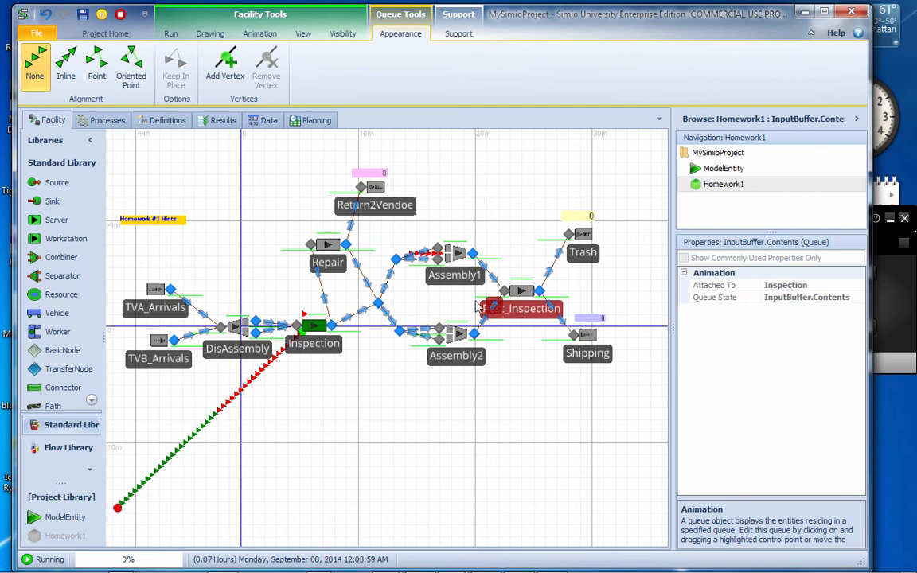
left_click(170, 34)
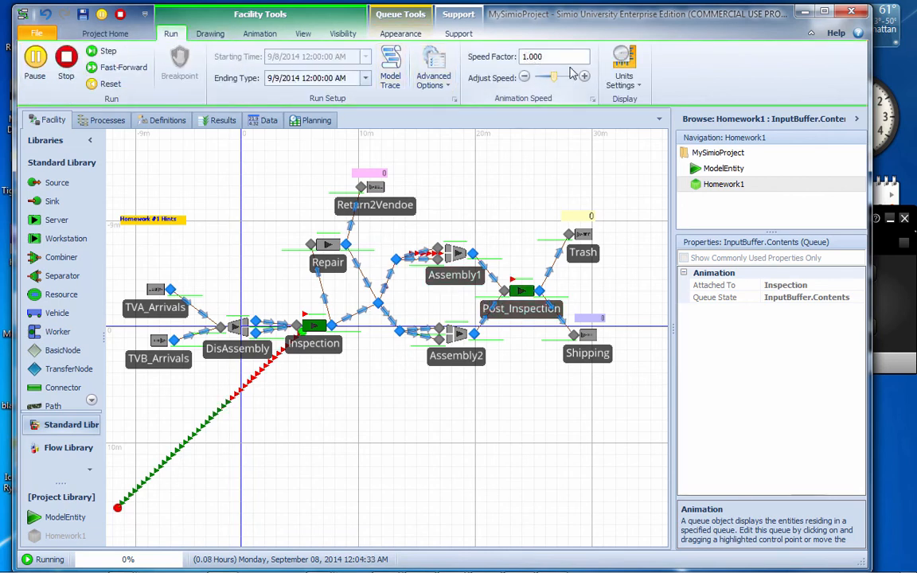
key("Return")
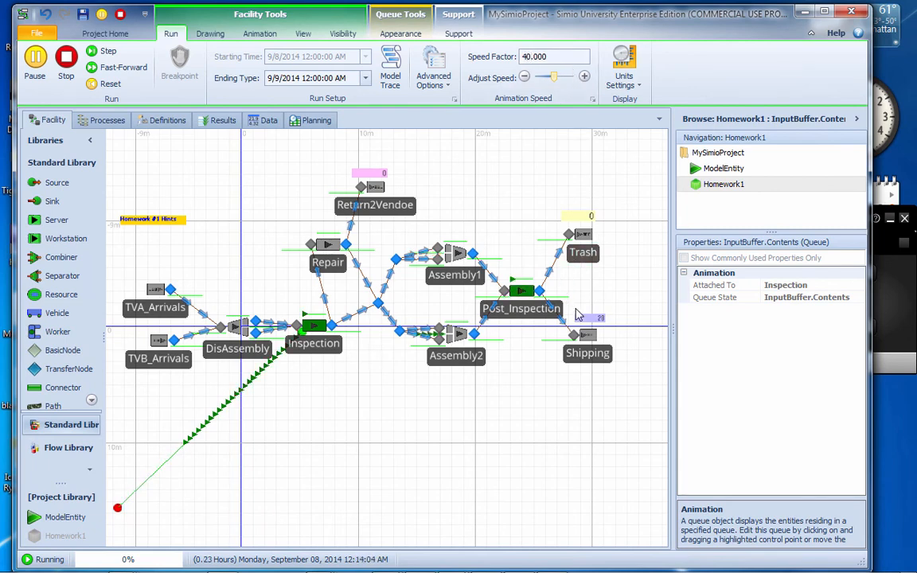
Stop the run, set the Post_Inspection output node's outbound link rule to By Link Weight, and check the same rule on the Repair output node
left_click(540, 291)
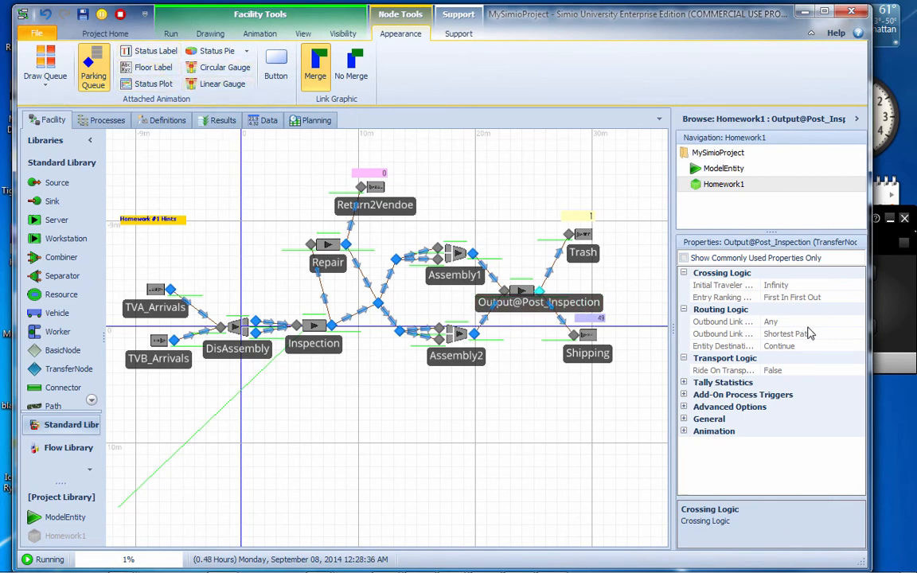
left_click(121, 16)
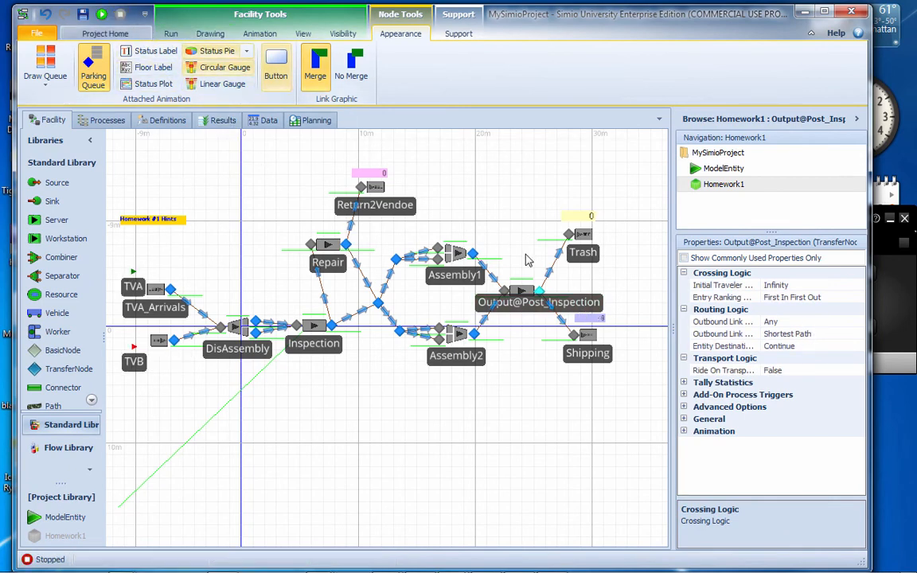
left_click(550, 296)
left_click(543, 293)
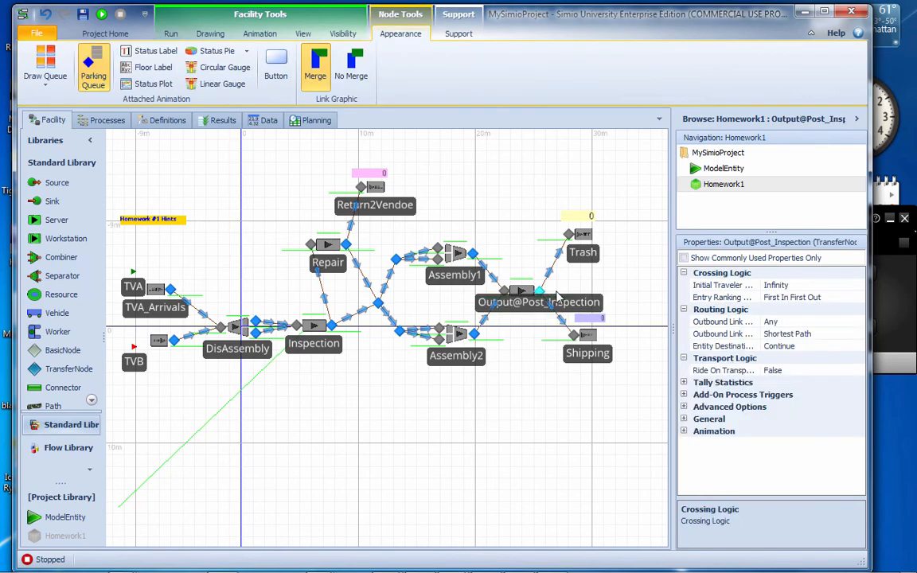
left_click(804, 333)
left_click(860, 334)
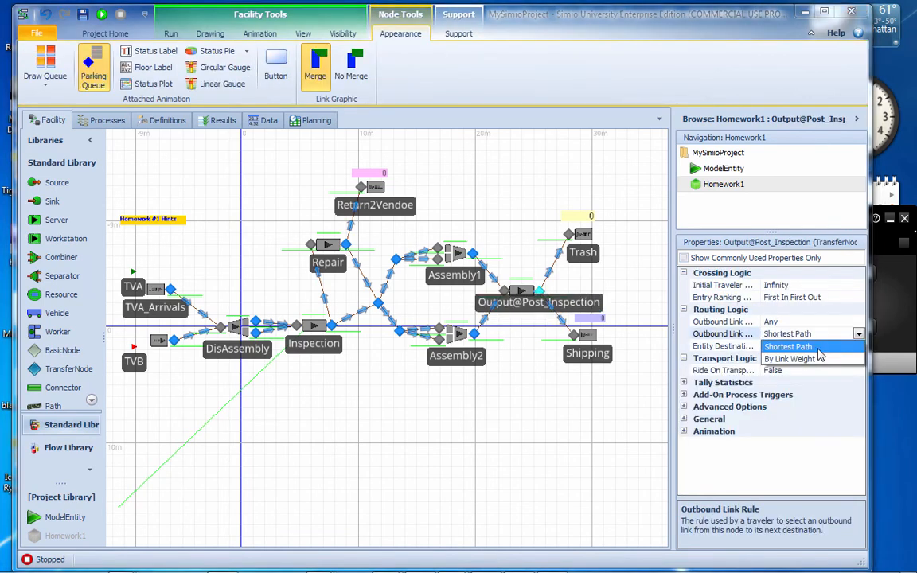
left_click(788, 361)
left_click(346, 245)
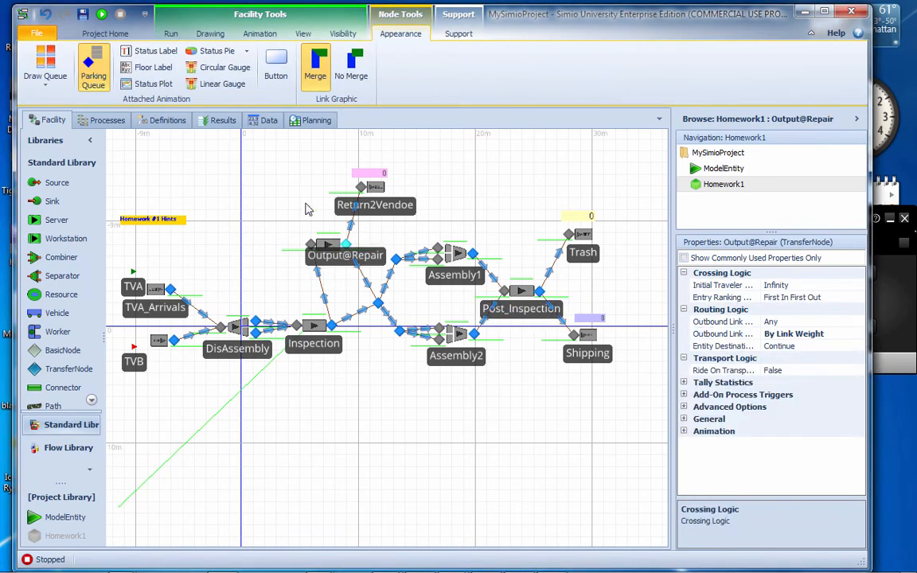
left_click(307, 206)
Rerun the simulation, adjust the speed factor to 100, and examine the entities waiting at Assembly1 and Assembly2
left_click(102, 14)
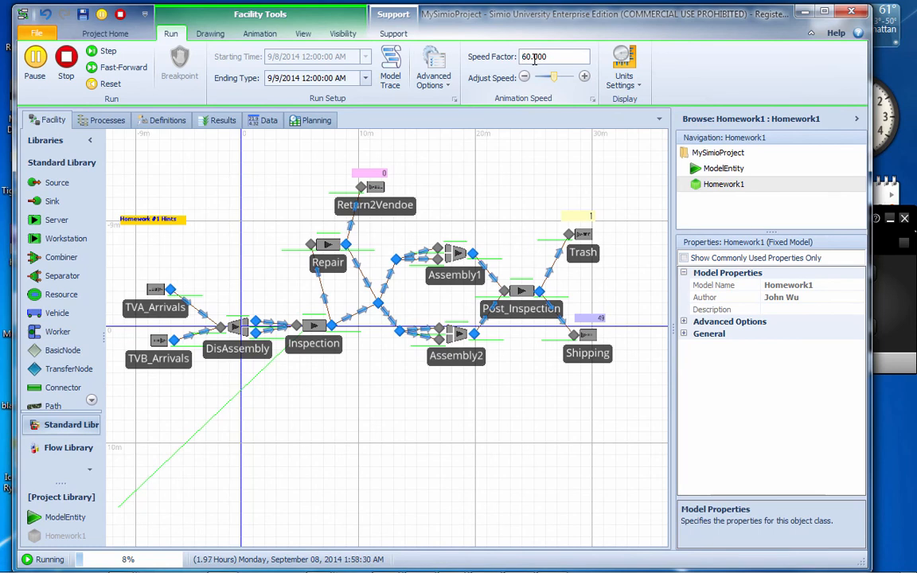
key("BackSpace")
type("15")
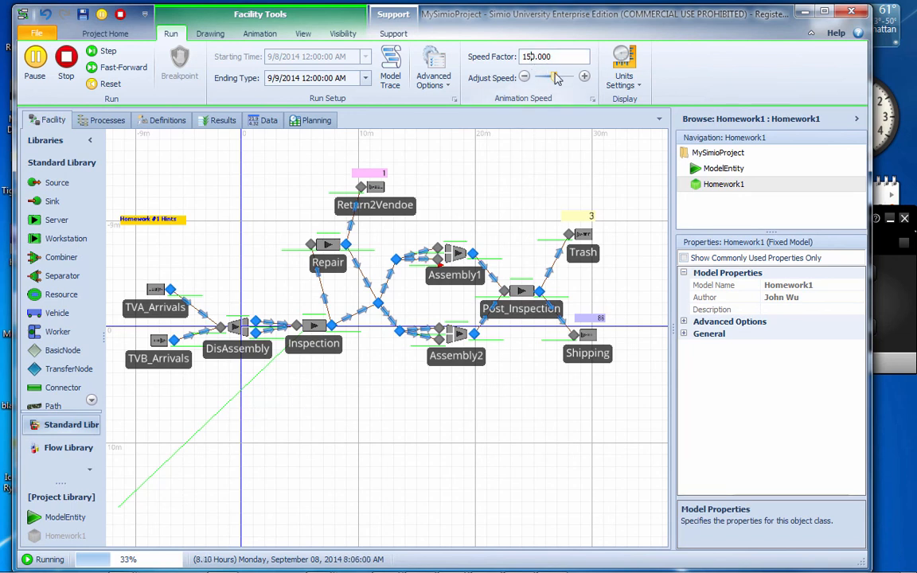
key("BackSpace")
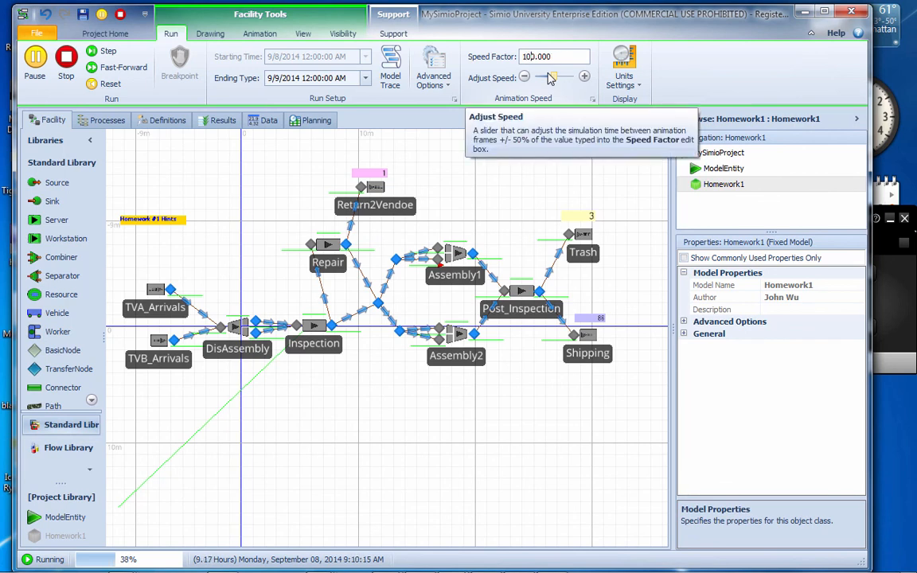
type("0")
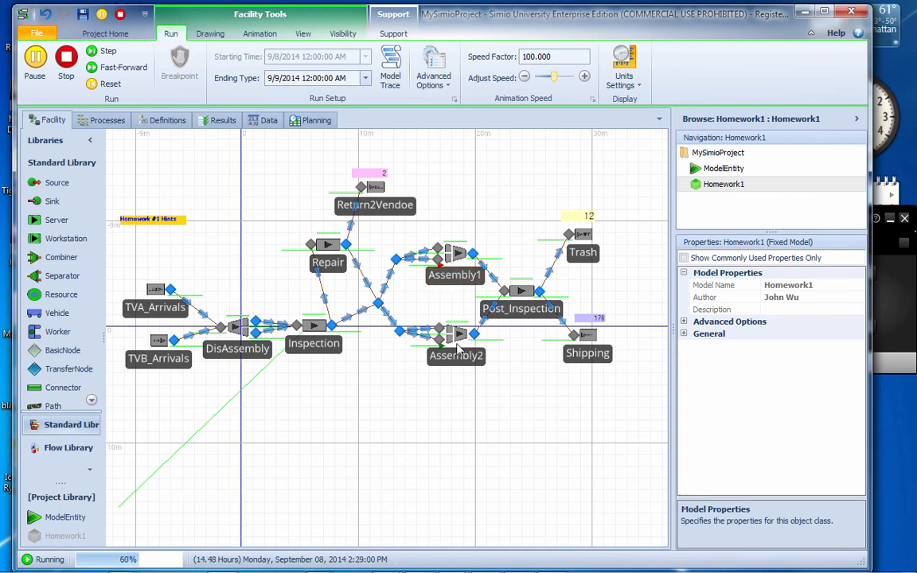
scroll(389, 394, "up", 4)
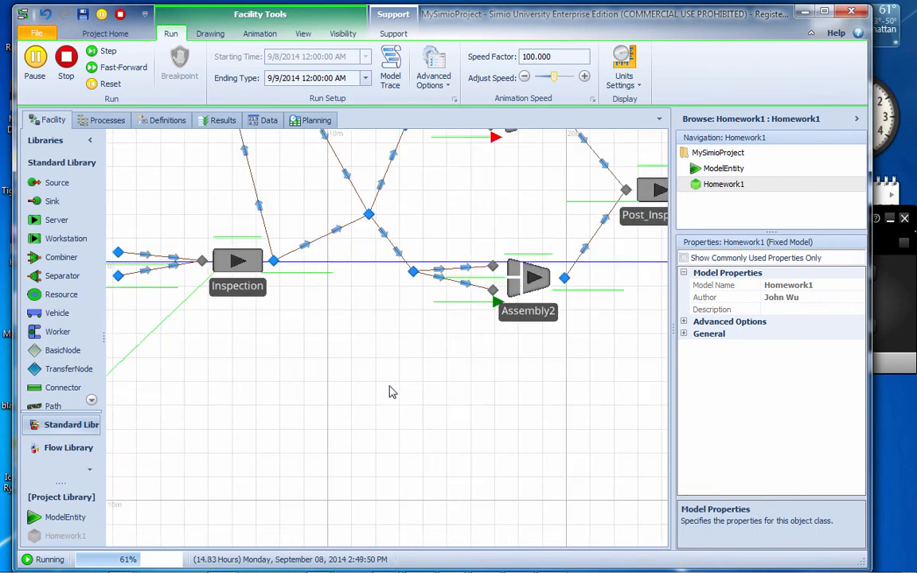
left_click_drag(354, 333, 344, 430)
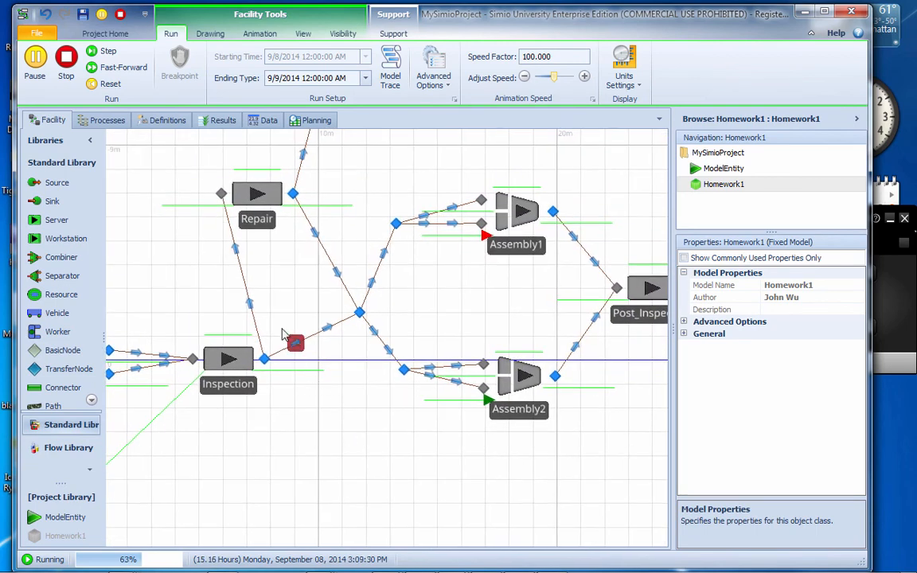